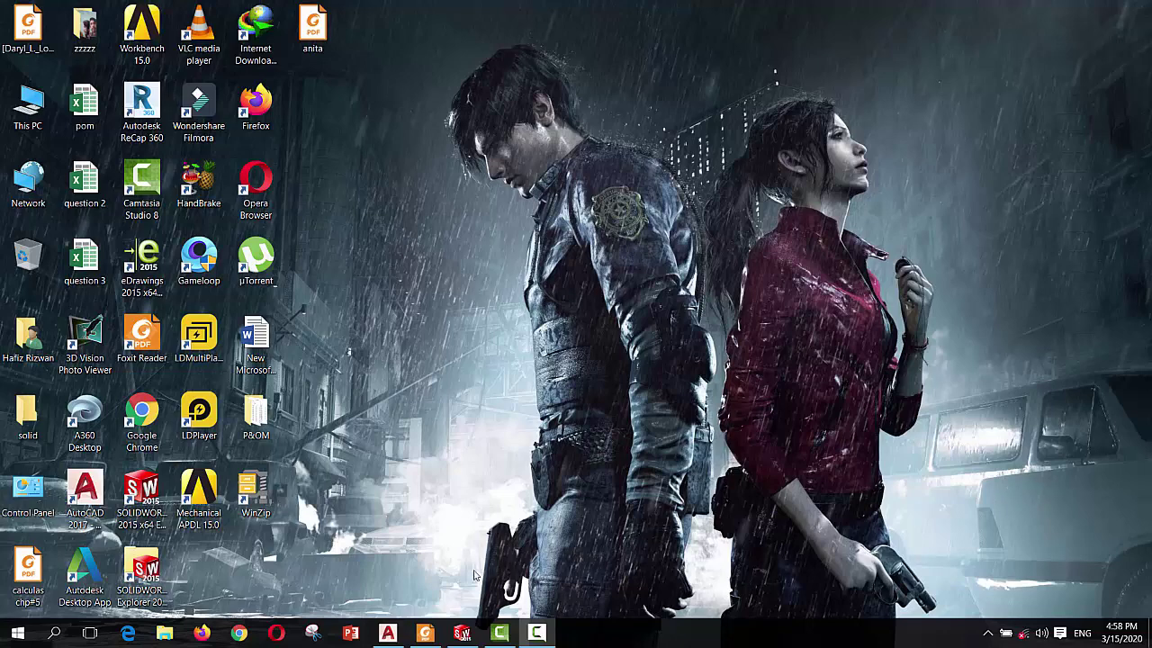
Play the gear's Motion Study 2 animation in SOLIDWORKS, then stop it
left_click(463, 635)
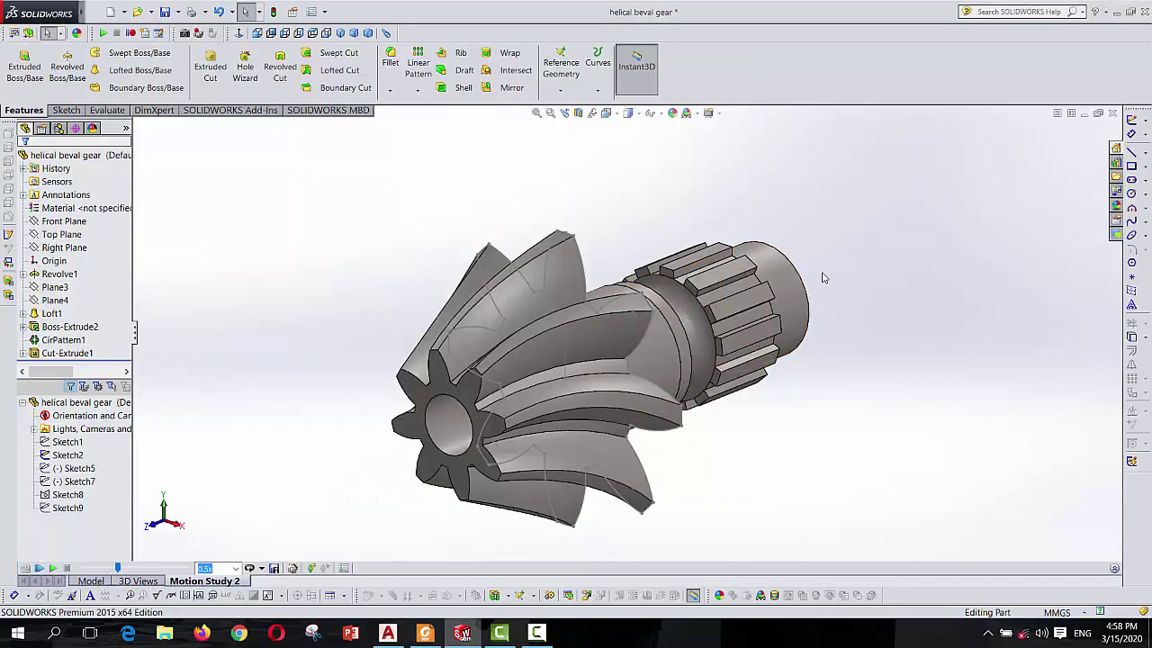
left_click(52, 568)
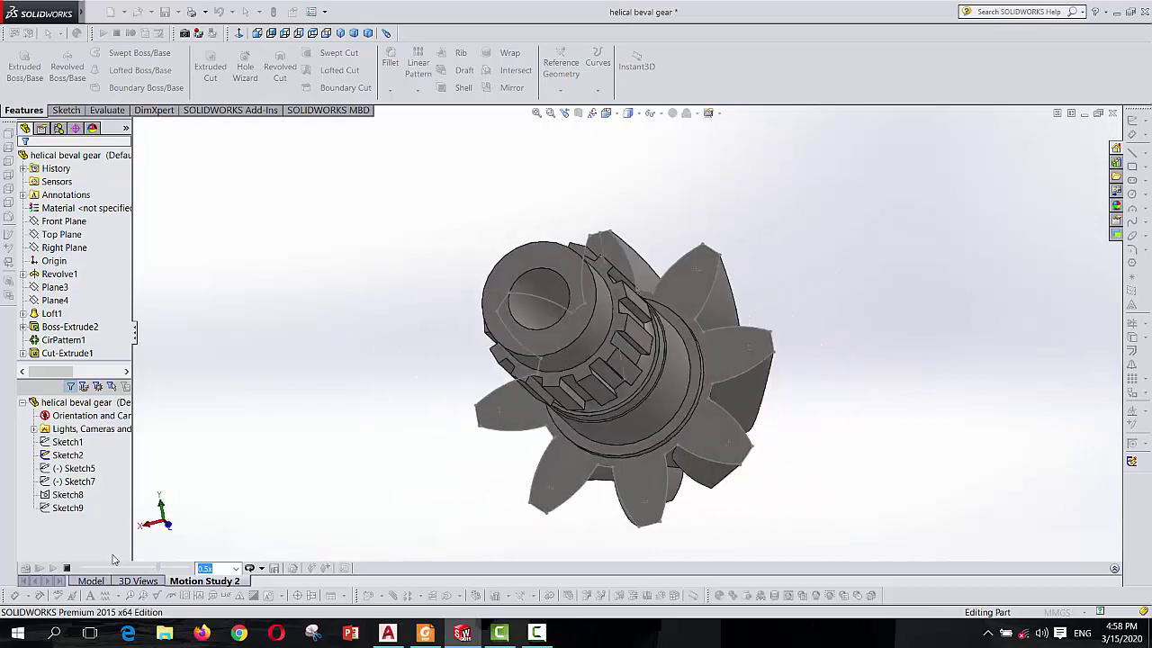
left_click(67, 568)
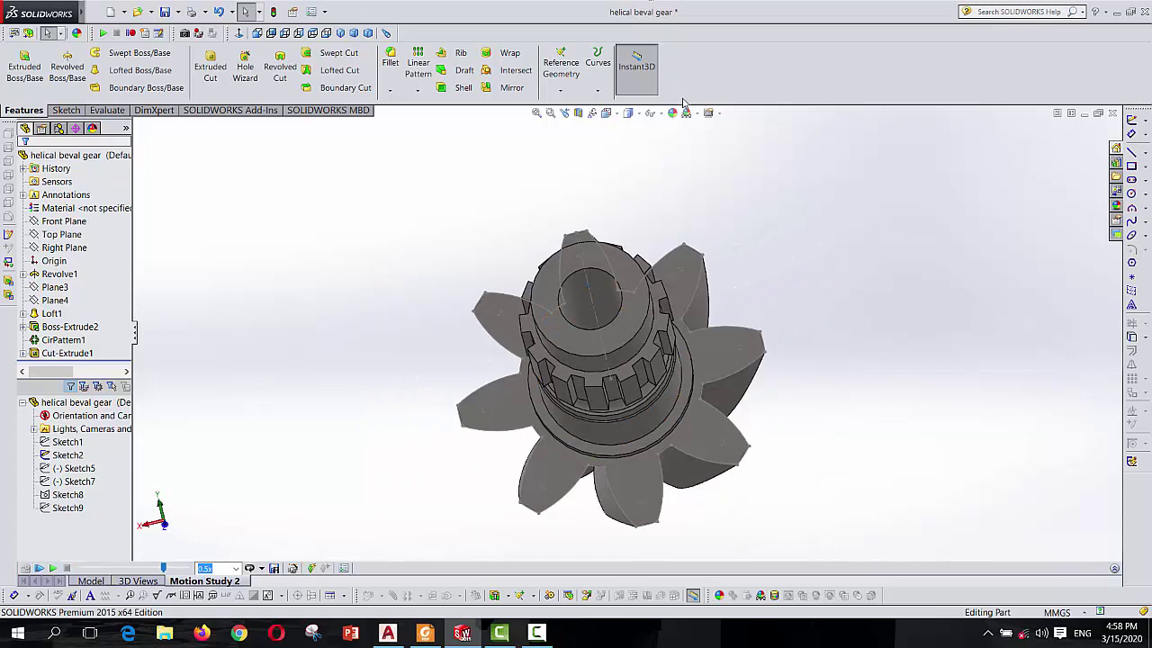
Show the helical bevel gear in the Isometric view orientation
left_click(606, 113)
left_click(629, 112)
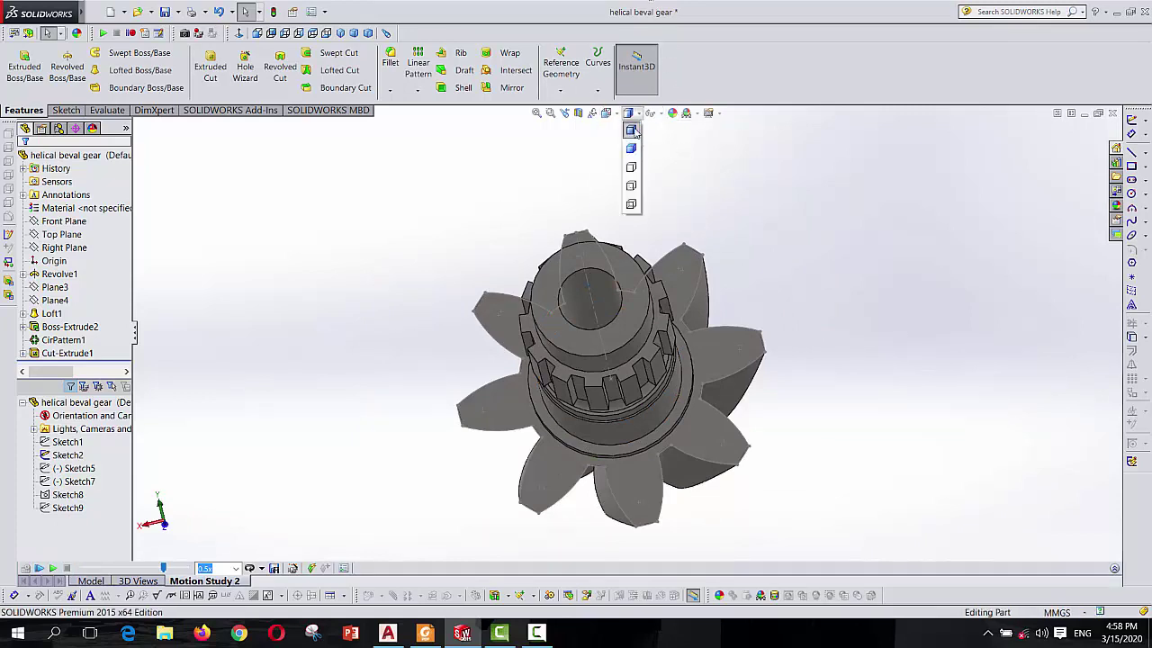
left_click(607, 113)
left_click(682, 150)
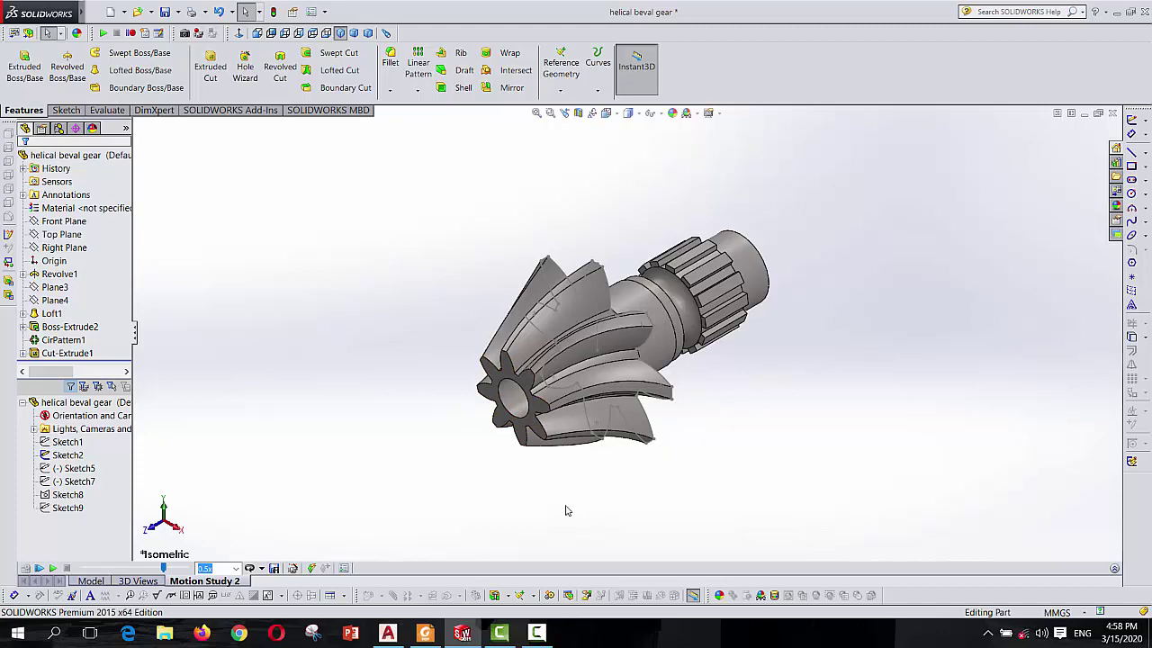
Show the 'helcal beval gear Model (1).pdf' drawing in Foxit Reader
left_click(429, 636)
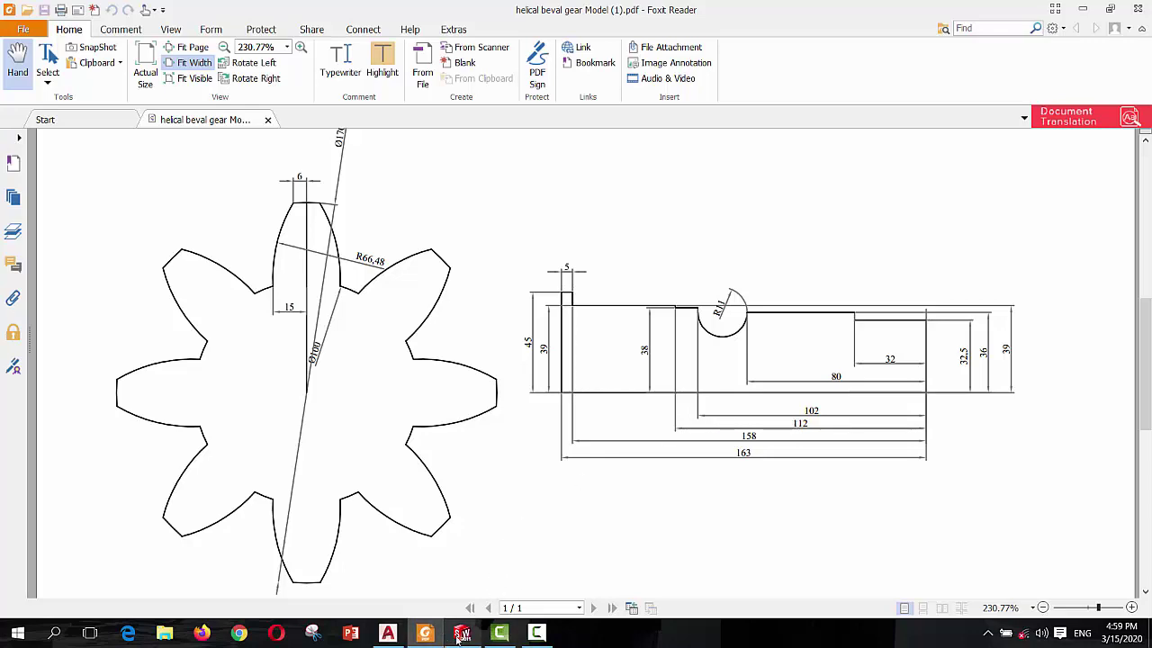
Erase the eight old sketch lines with a crossing selection in AutoCAD
left_click(389, 634)
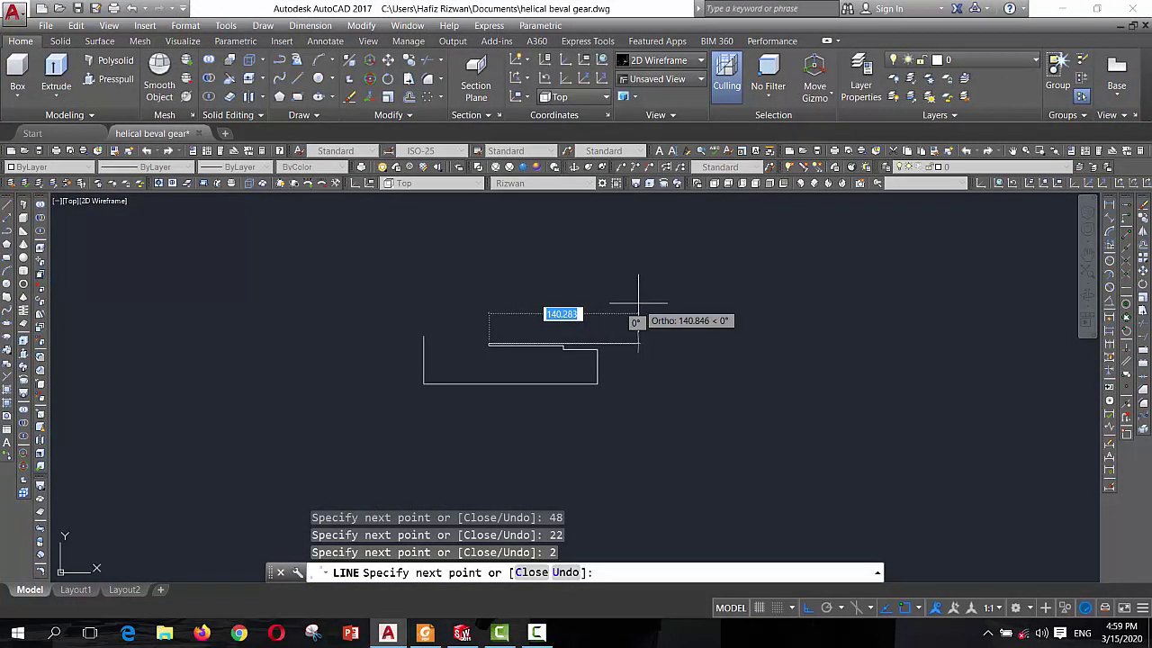
key("Escape")
left_click(678, 439)
left_click(347, 261)
type("e")
key("Return")
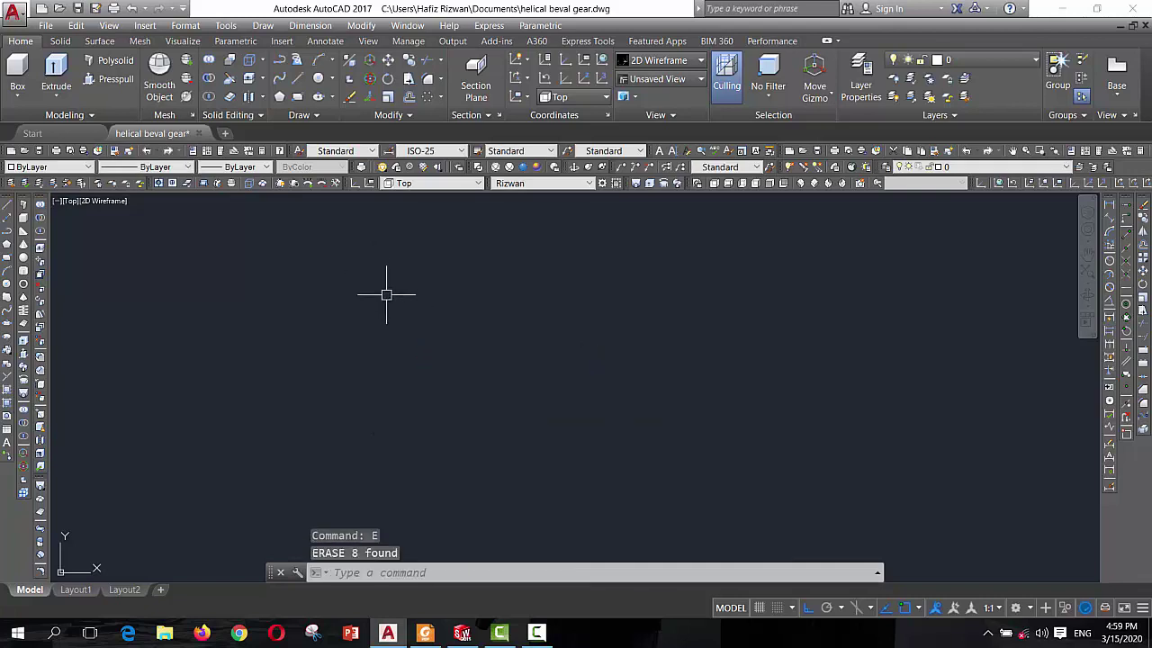
Start the shaft outline with a 45 vertical line segment, checking the PDF
left_click(9, 205)
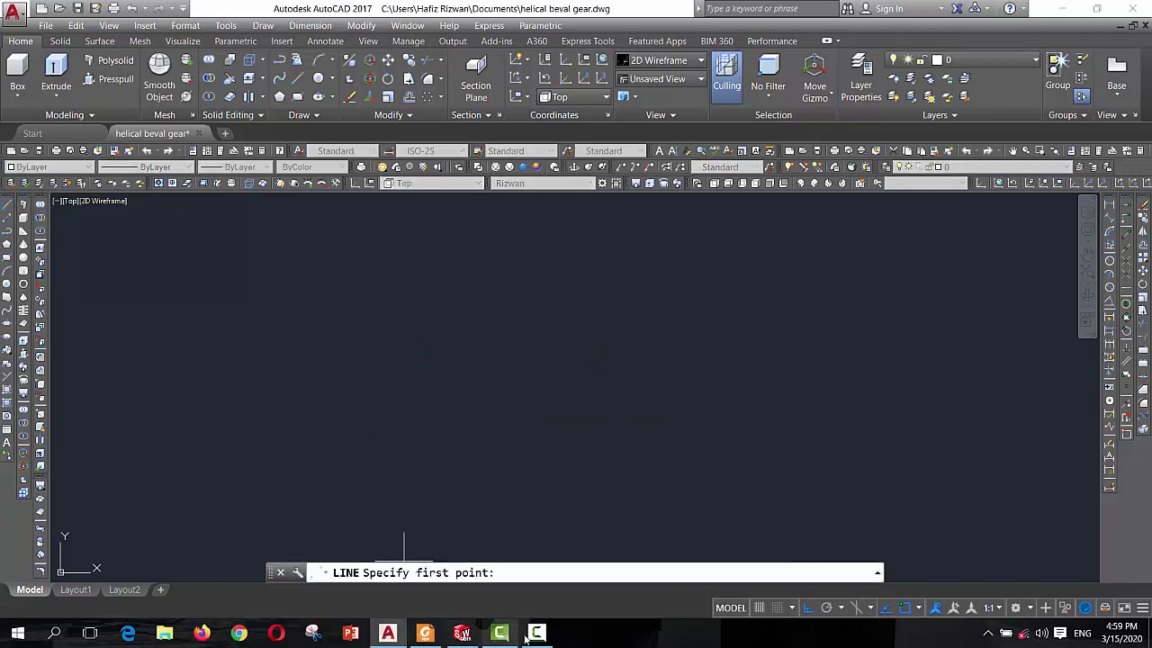
left_click(424, 634)
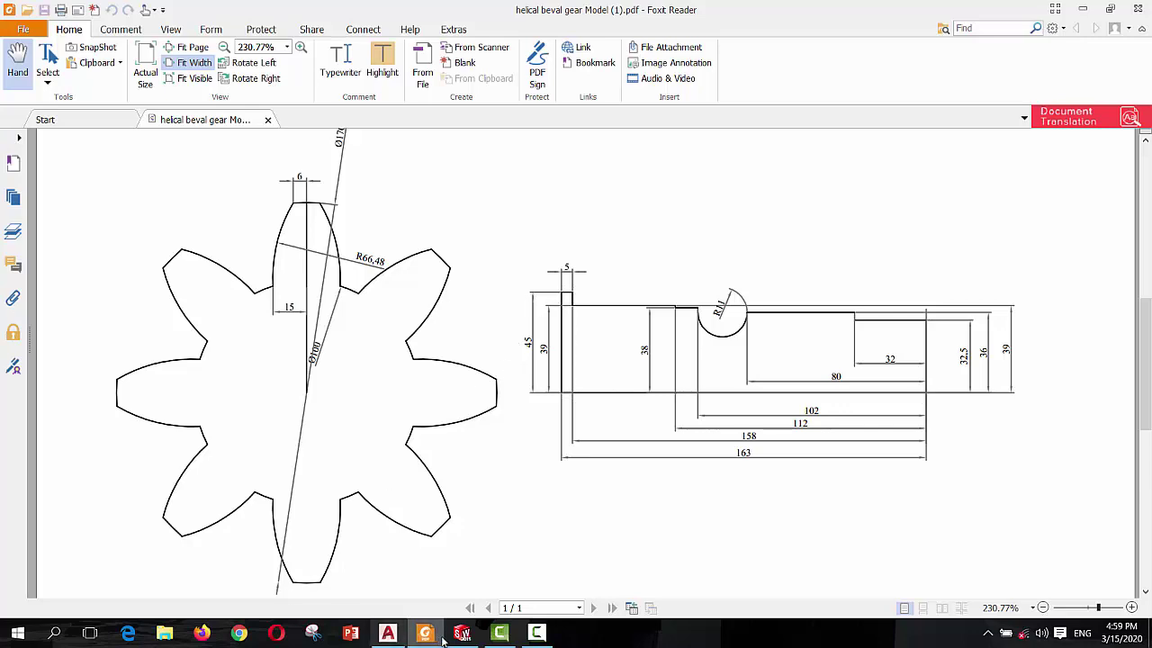
left_click(387, 633)
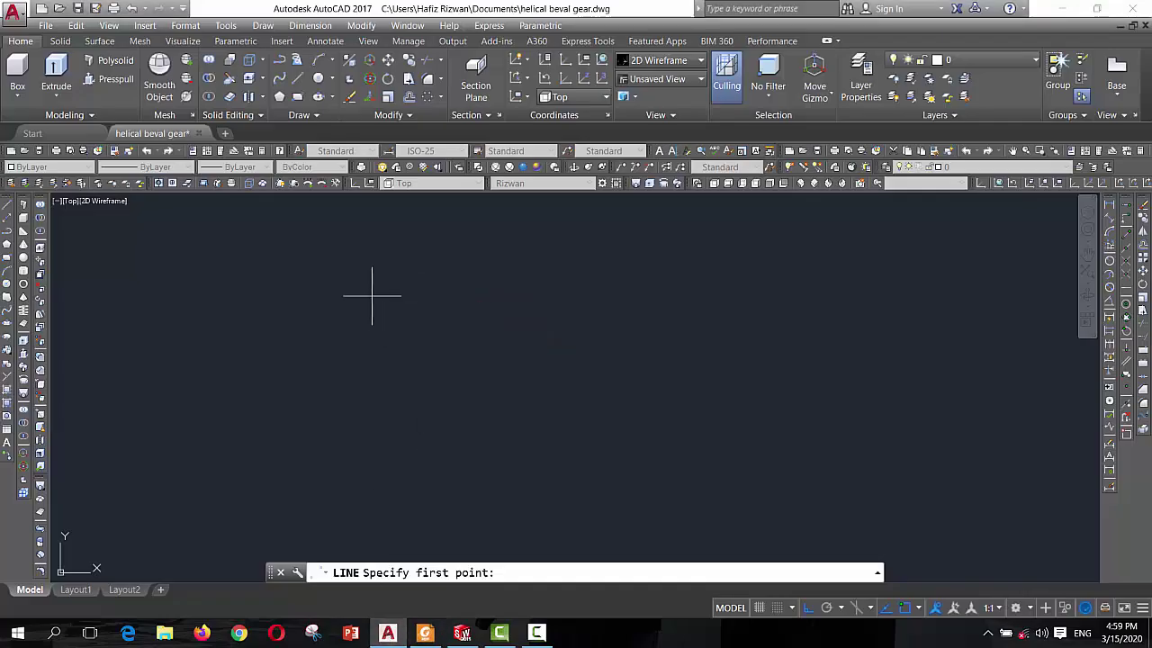
left_click(372, 295)
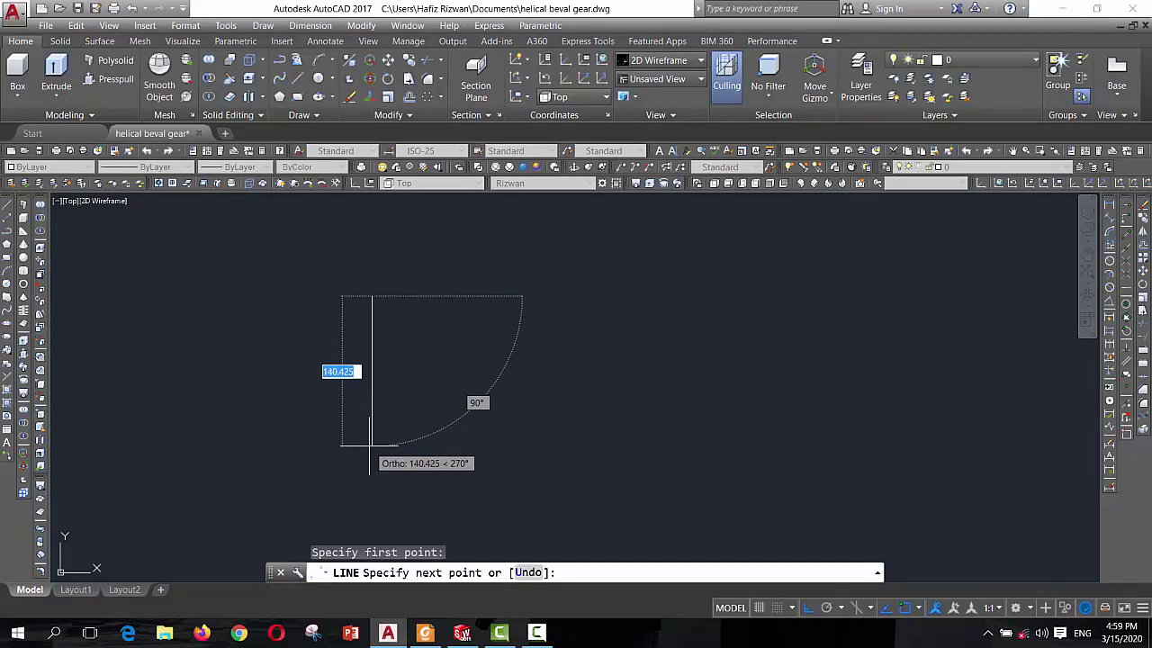
type("45")
key("Return")
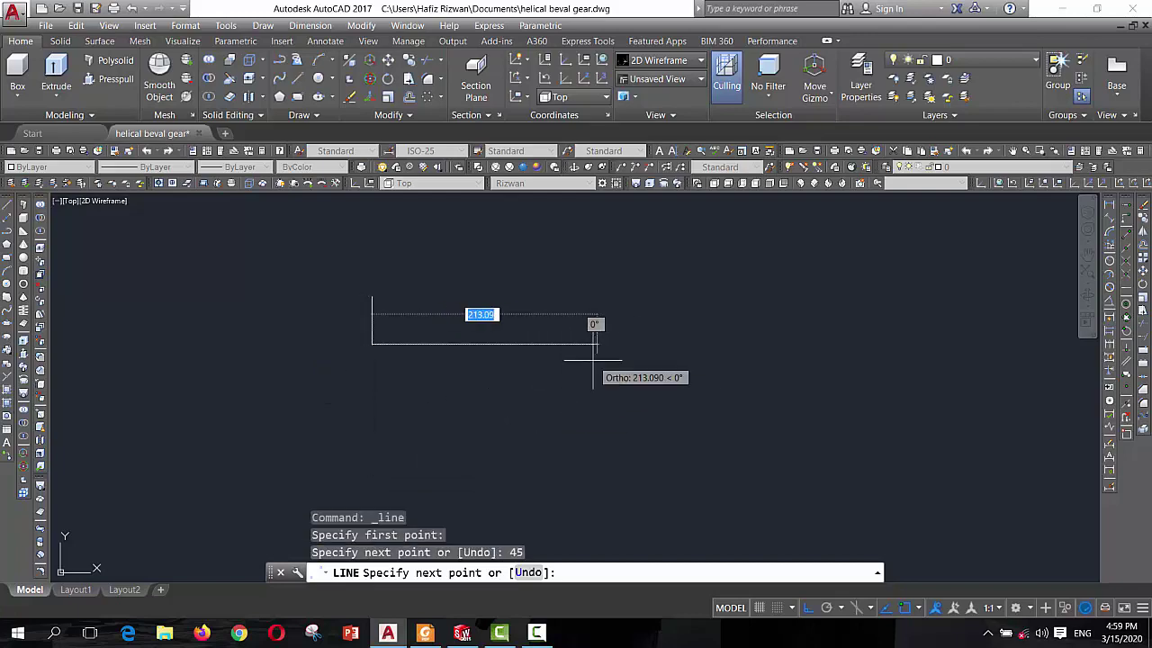
Continue the outline with a 163 horizontal base and a 32.5 upward segment
left_click(425, 632)
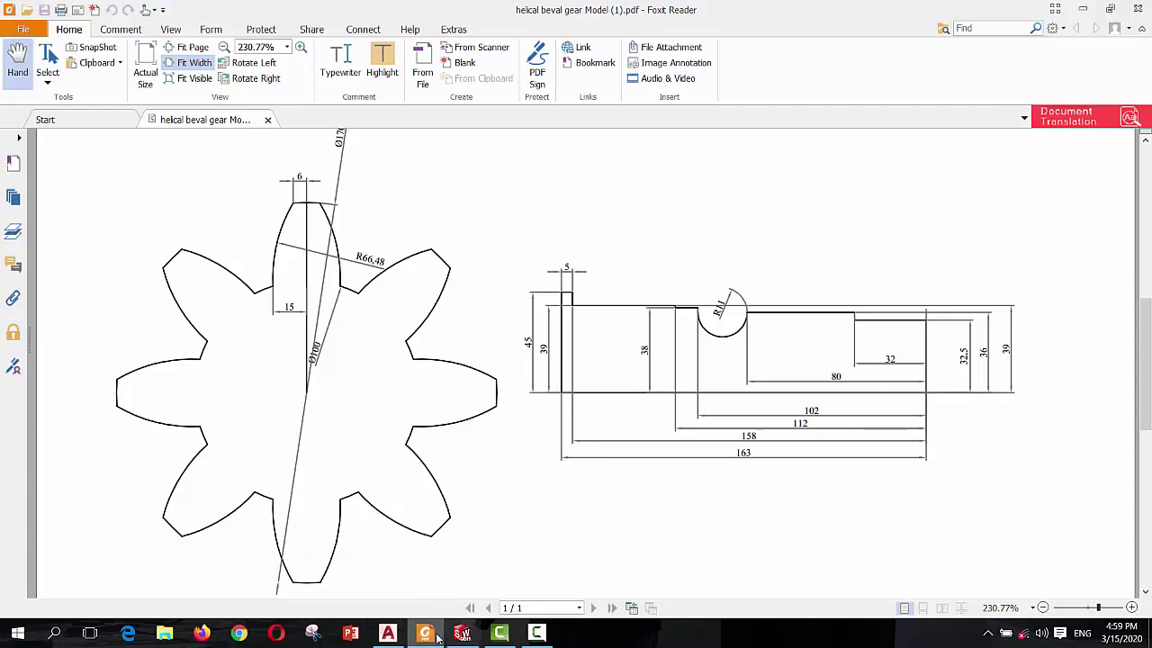
left_click(387, 632)
type("1")
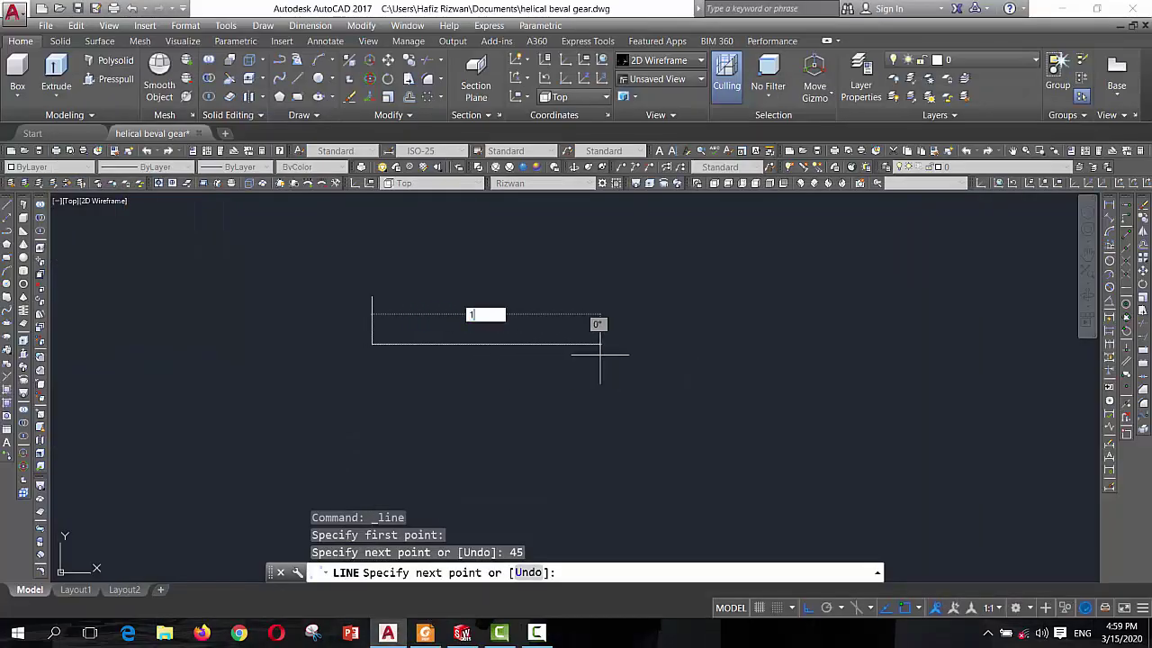
type("63")
key("Return")
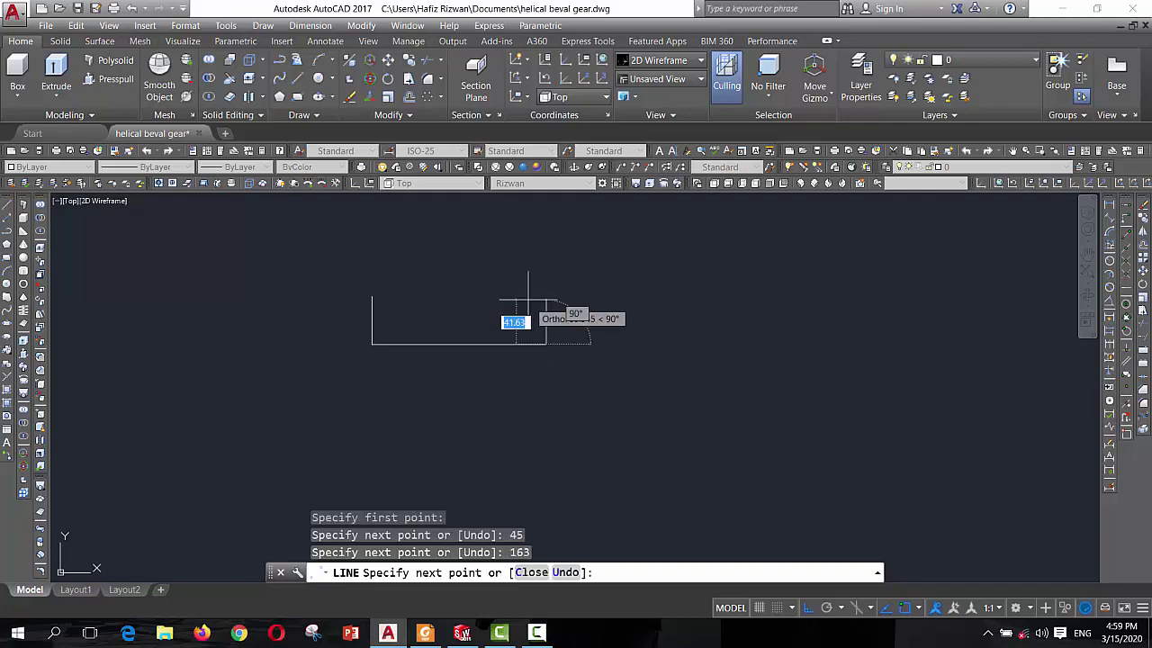
left_click(425, 634)
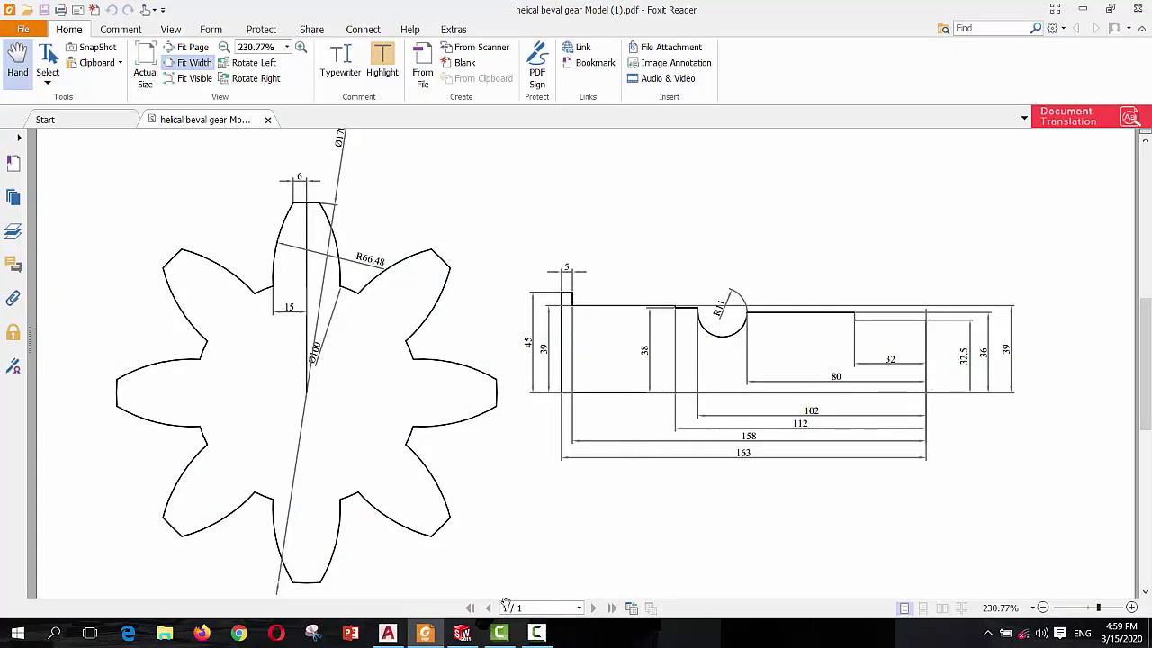
left_click(387, 633)
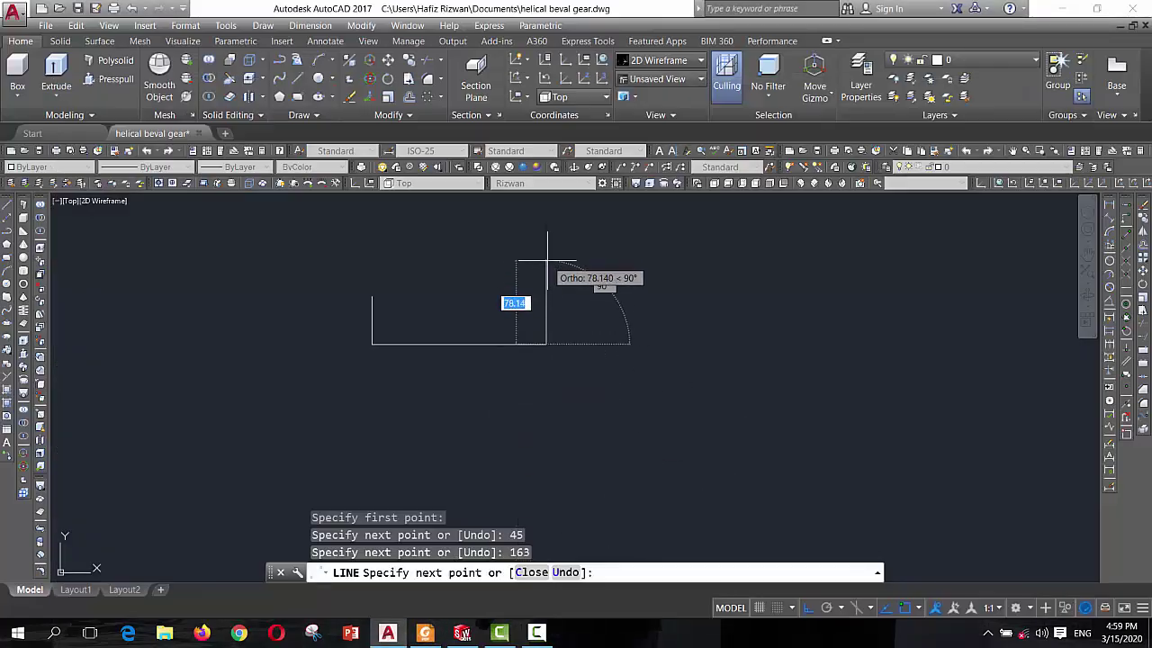
type("32.5")
key("Return")
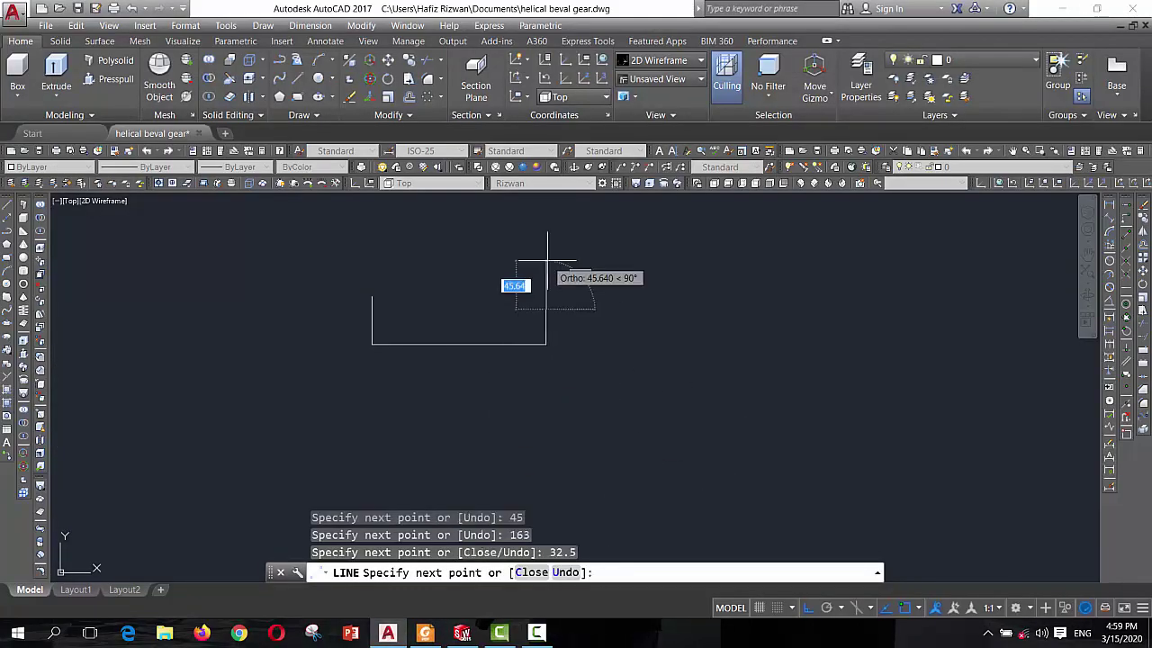
Add line segments of 32 leftward, 3.5 upward and 48 leftward, per the PDF
left_click(422, 634)
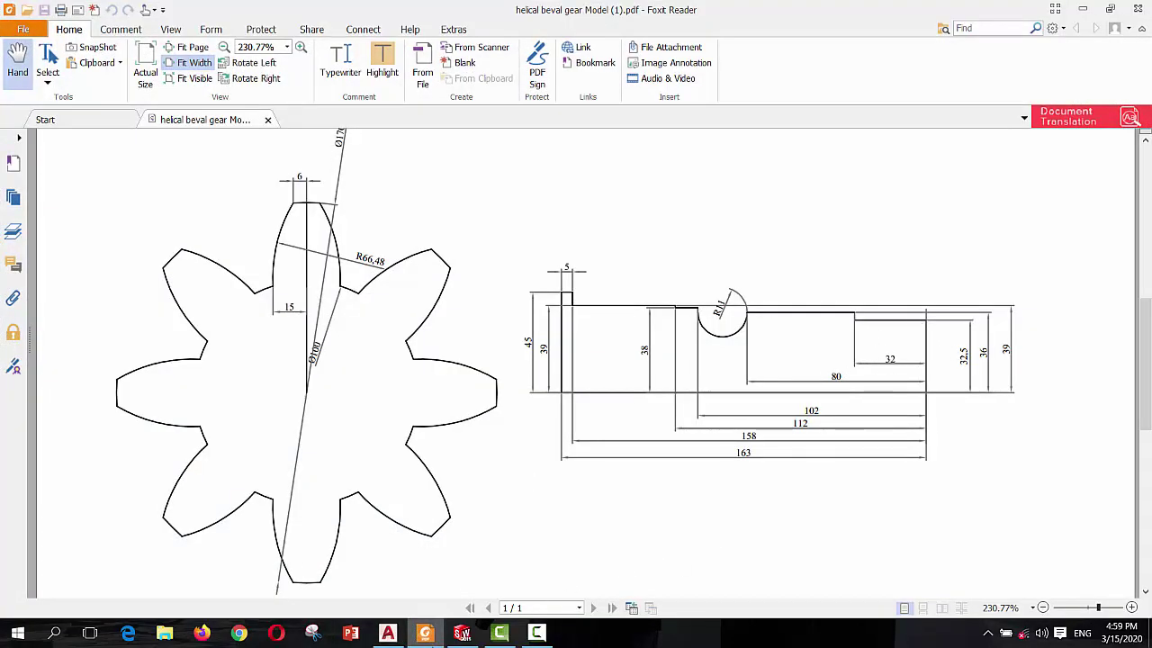
left_click(435, 638)
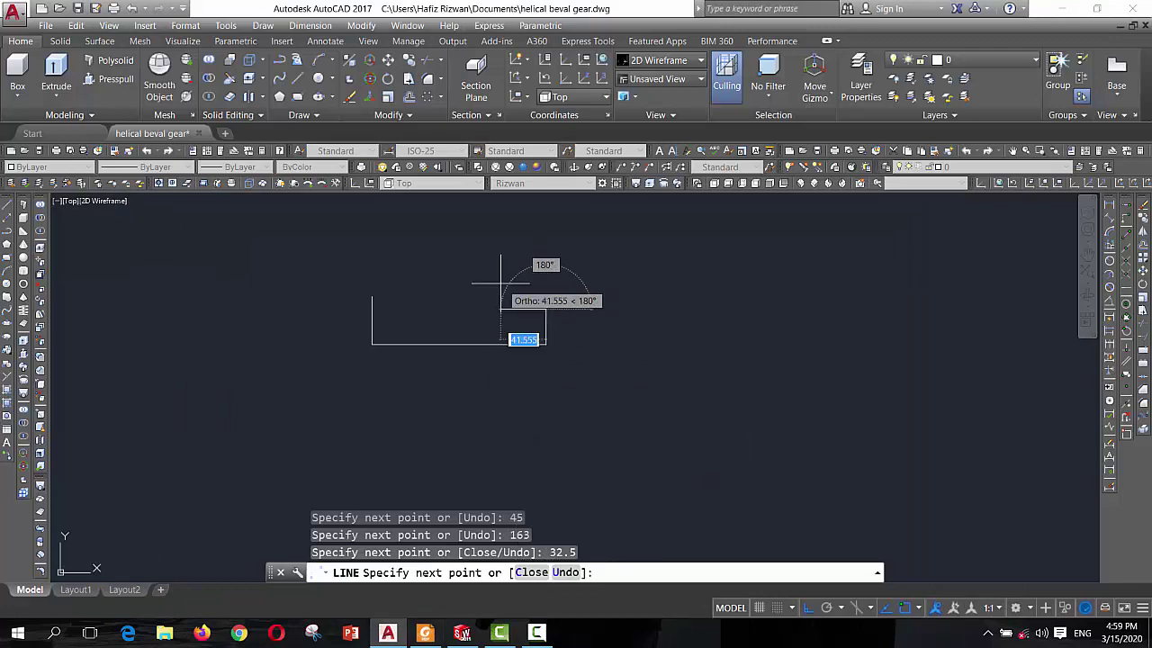
type("32")
key("Return")
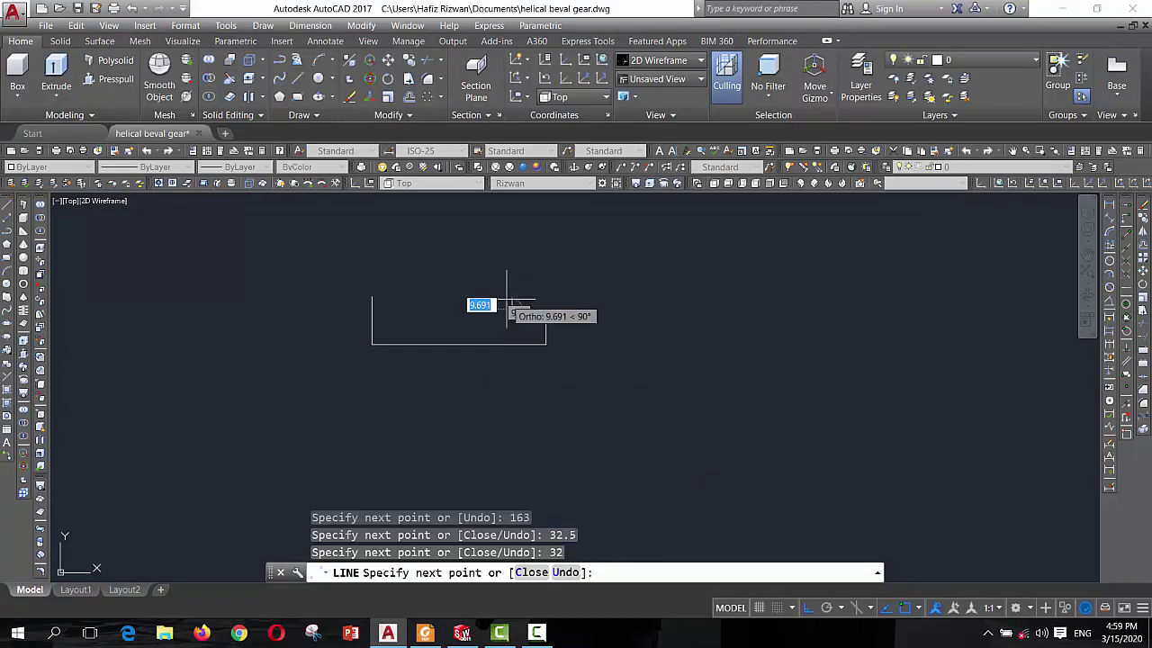
left_click(424, 632)
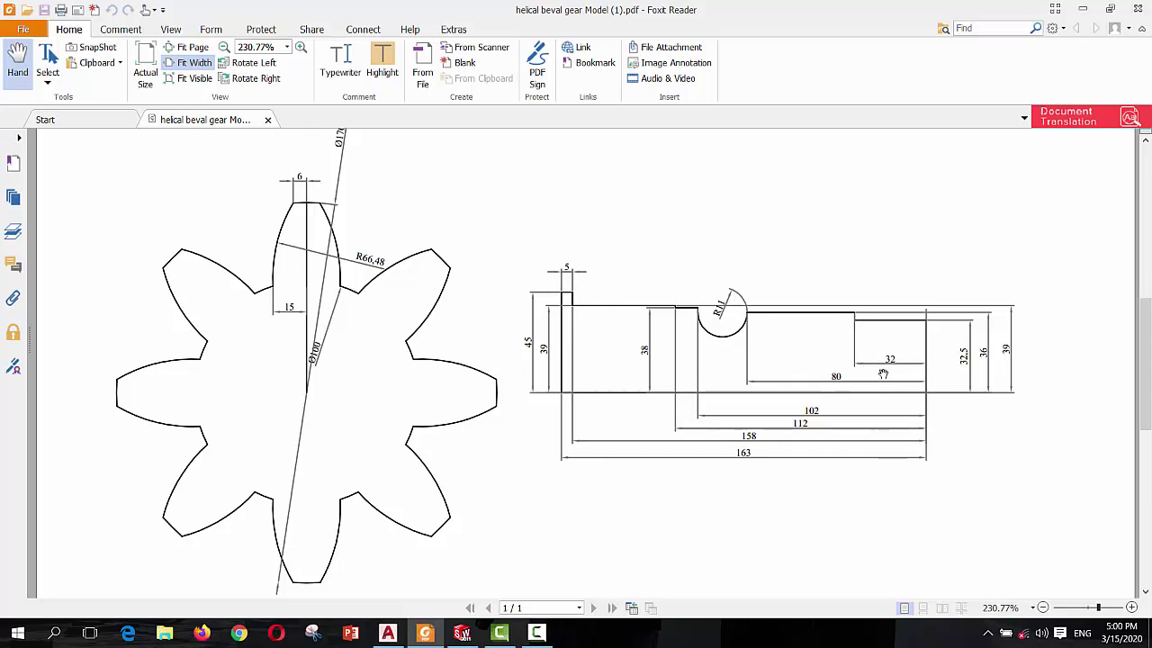
left_click(387, 633)
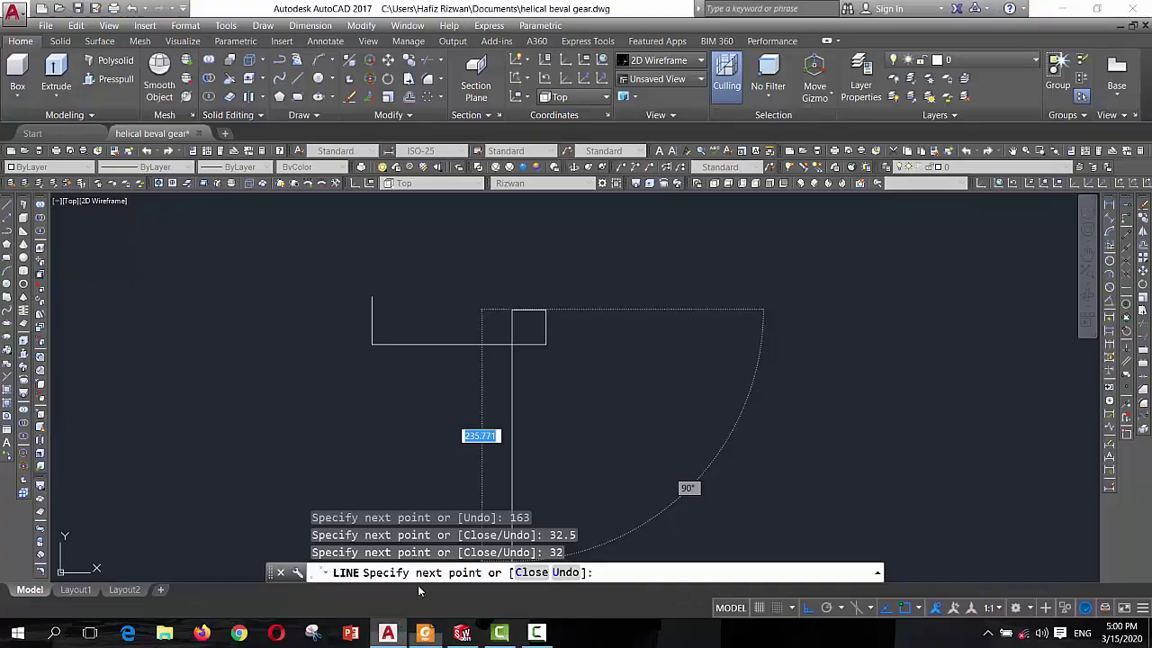
left_click(420, 630)
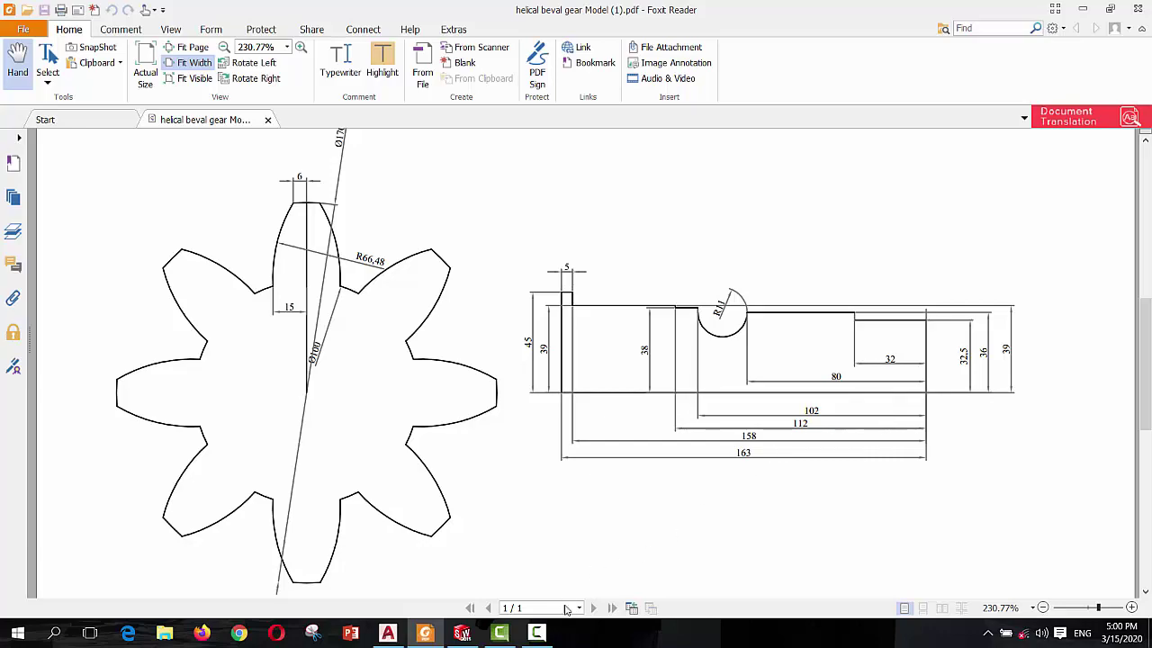
left_click(429, 634)
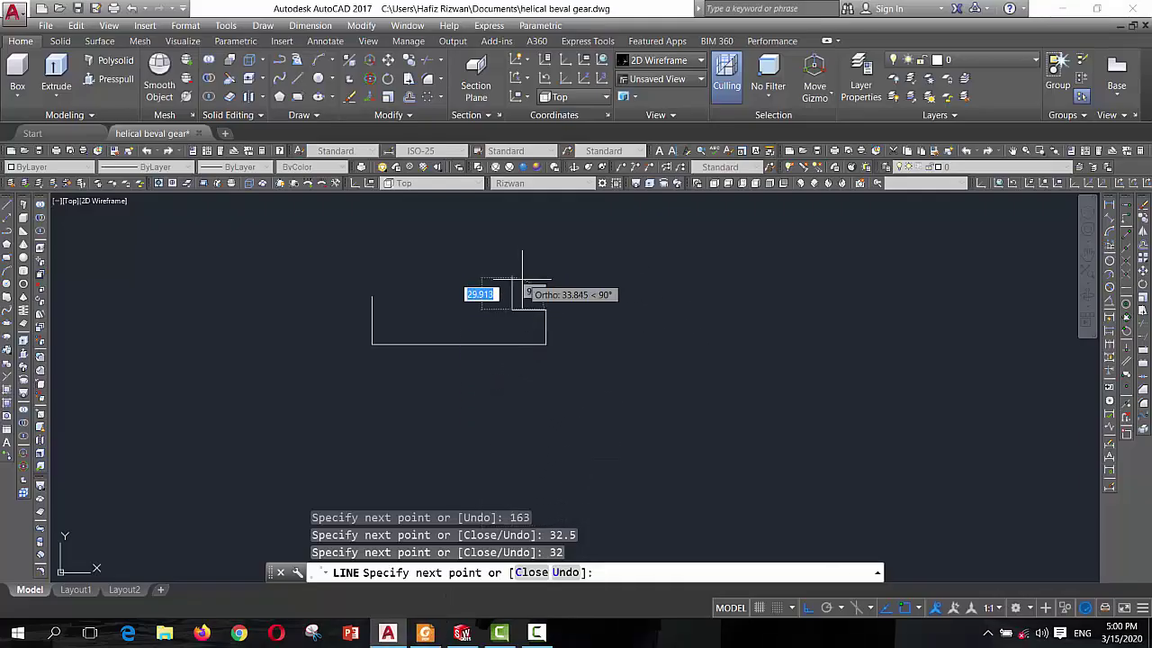
type("3.5")
key("Return")
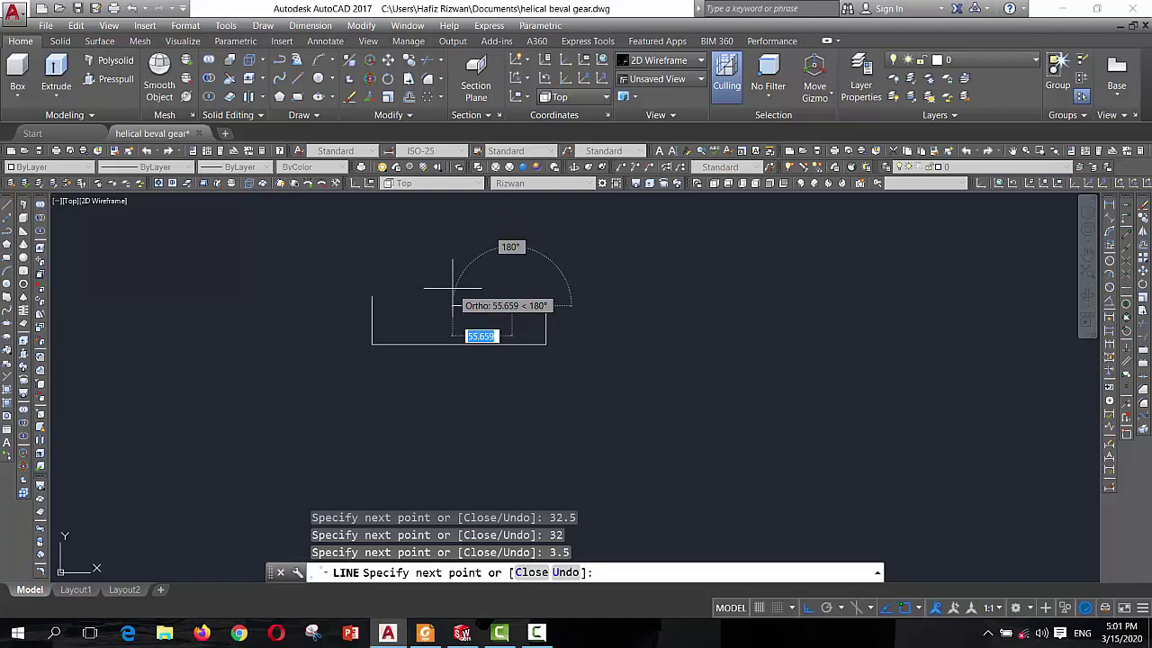
type("48")
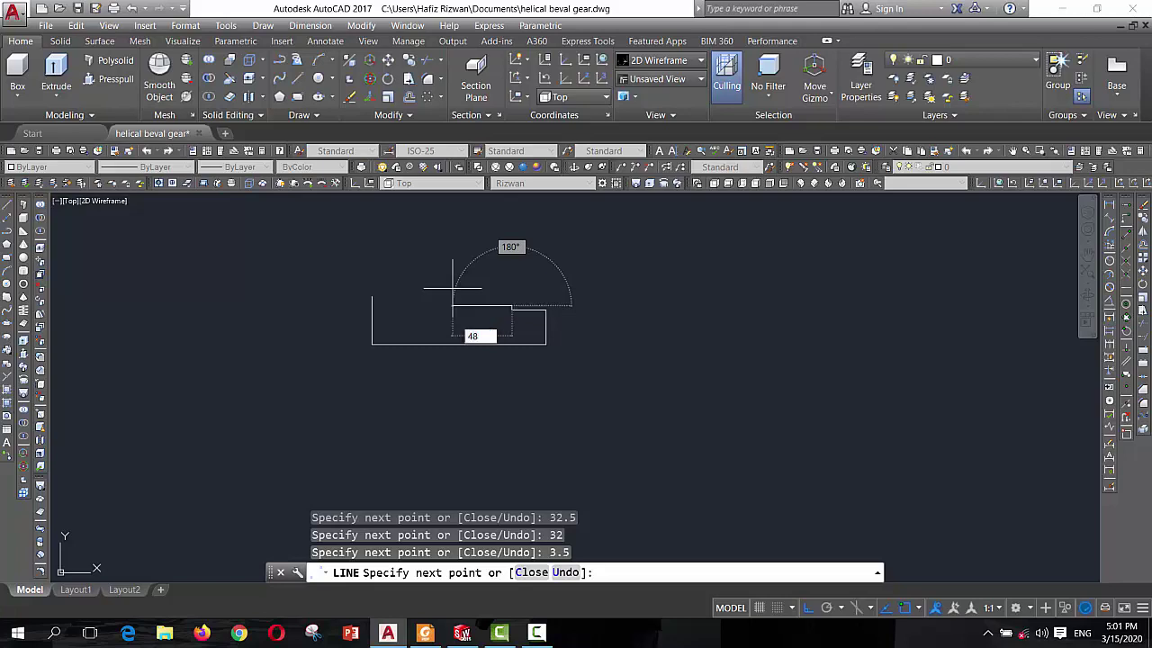
key("Return")
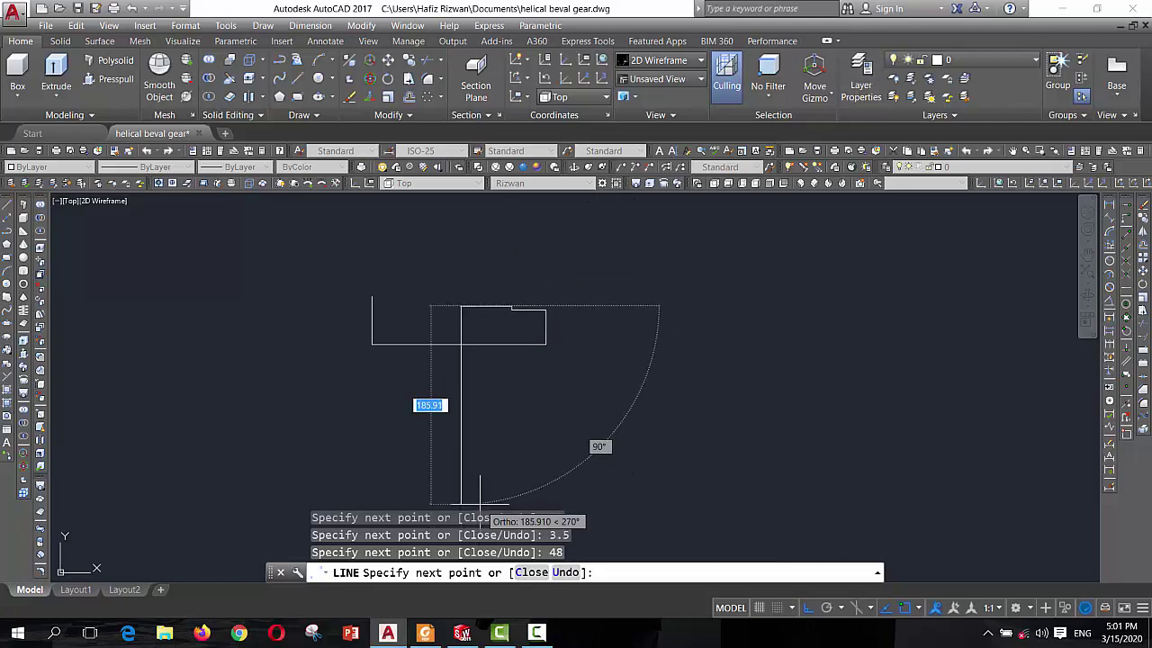
Add a 22-unit segment to the shaft outline after checking the PDF
left_click(425, 633)
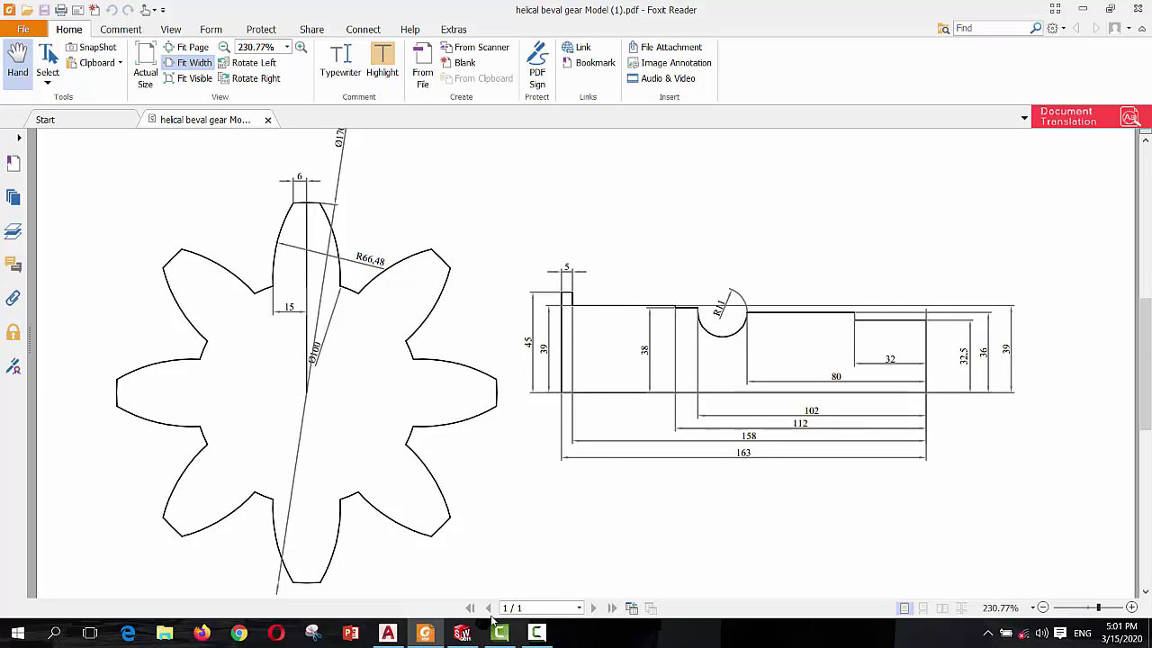
left_click(387, 632)
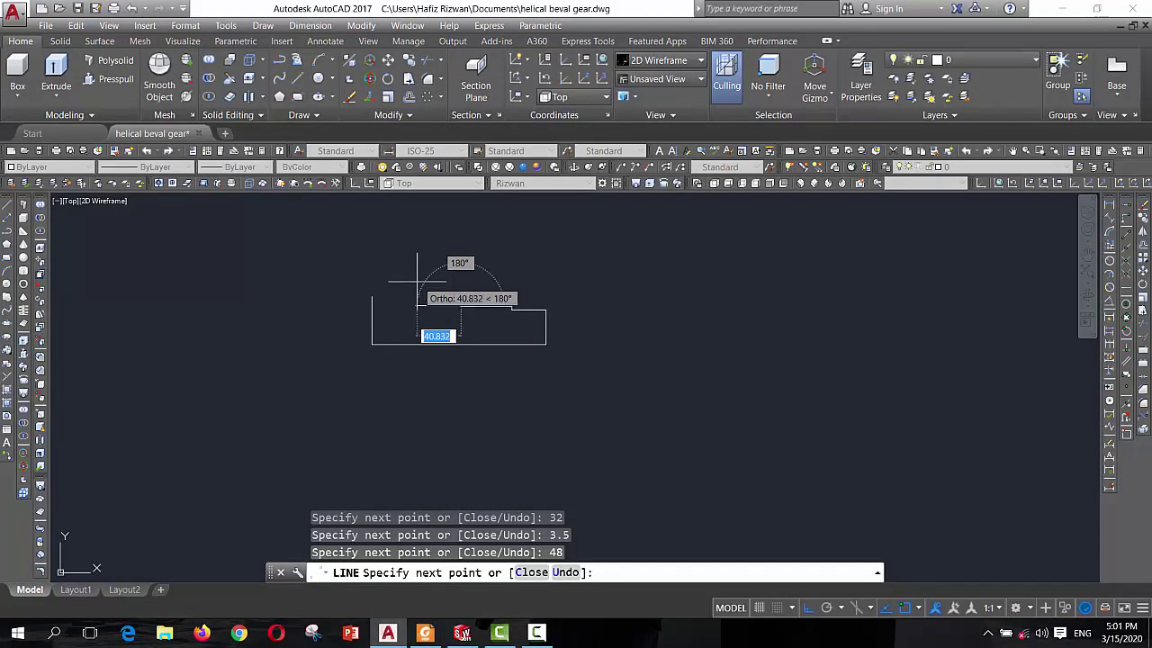
type("22")
key("Return")
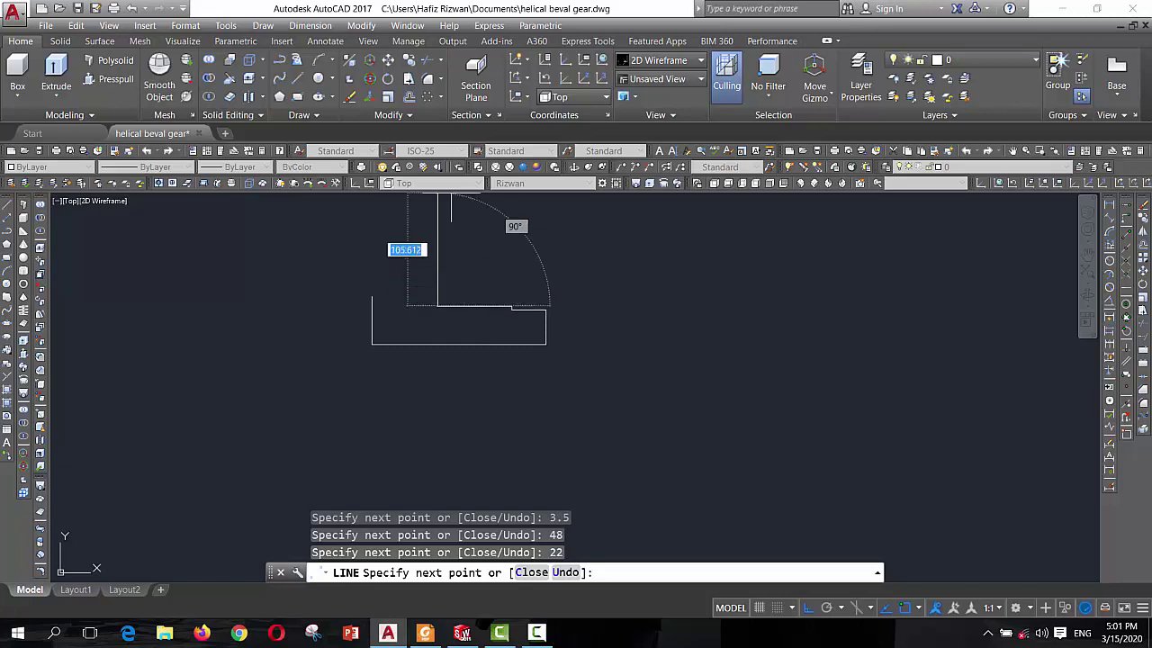
Add a 2-unit segment to the outline after reviewing the PDF dimensions
left_click(425, 633)
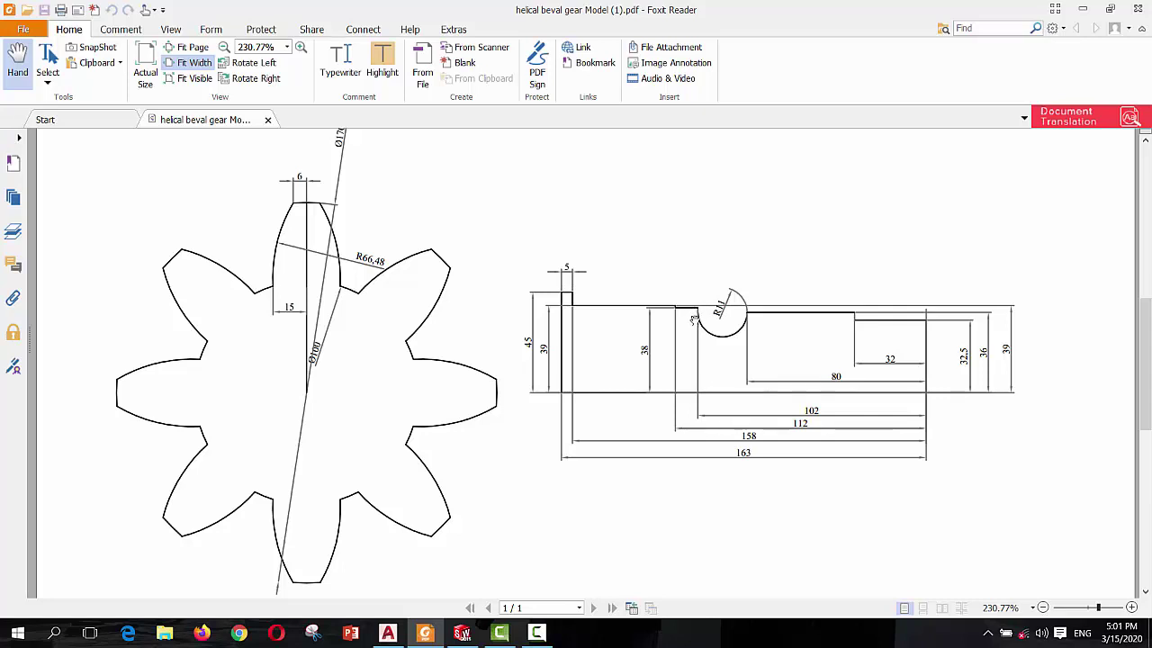
scroll(688, 315, "up", 1)
scroll(684, 324, "down", 1)
scroll(679, 297, "down", 1)
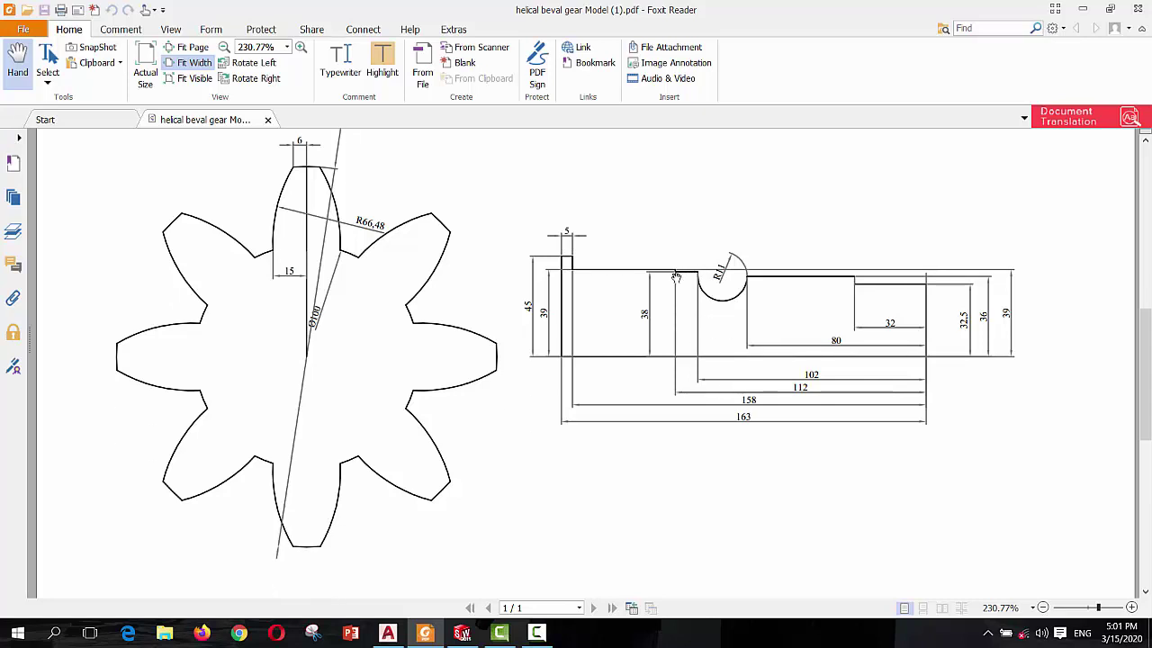
scroll(668, 231, "down", 3)
scroll(666, 179, "up", 2)
scroll(684, 253, "up", 1)
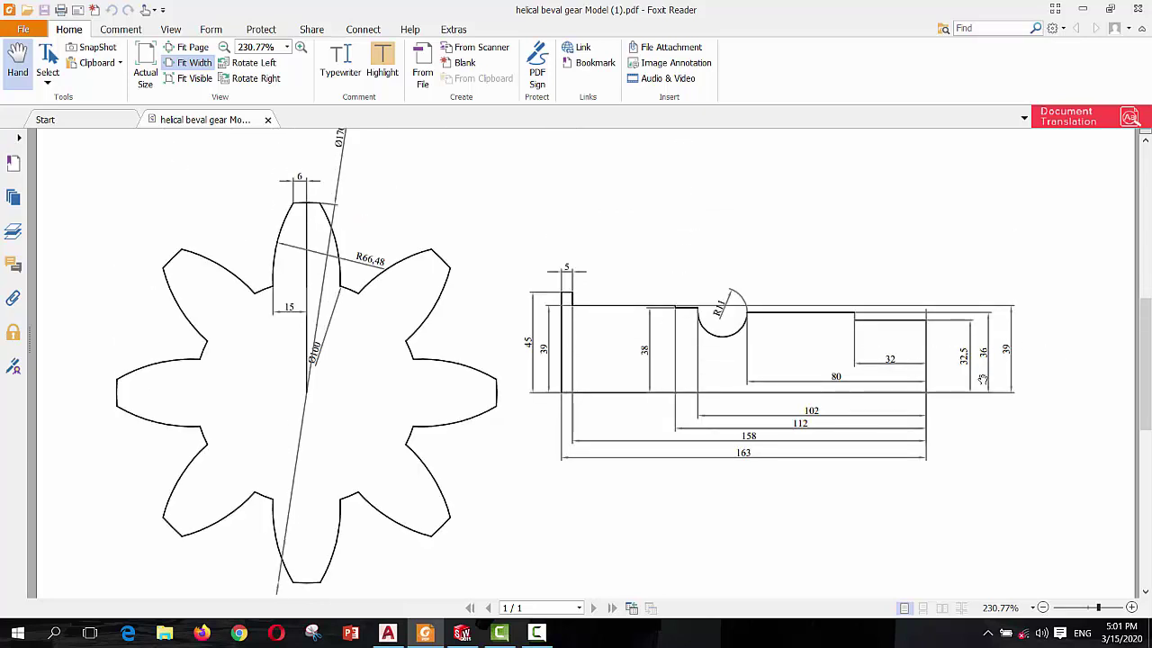
left_click(387, 633)
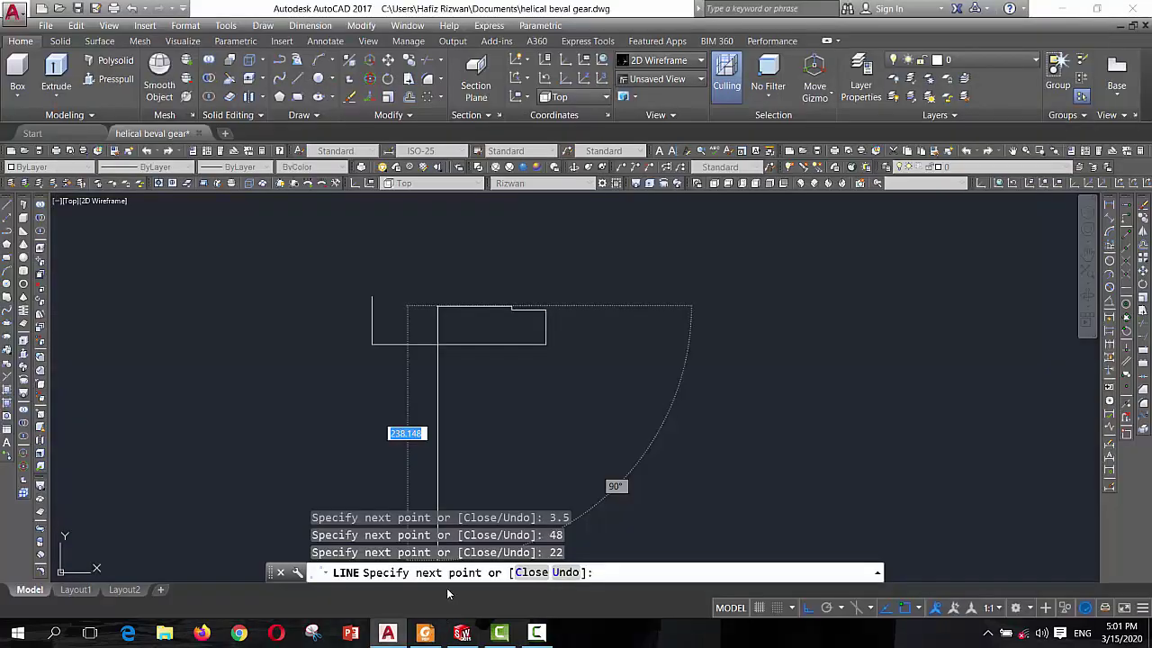
type("2")
key("Return")
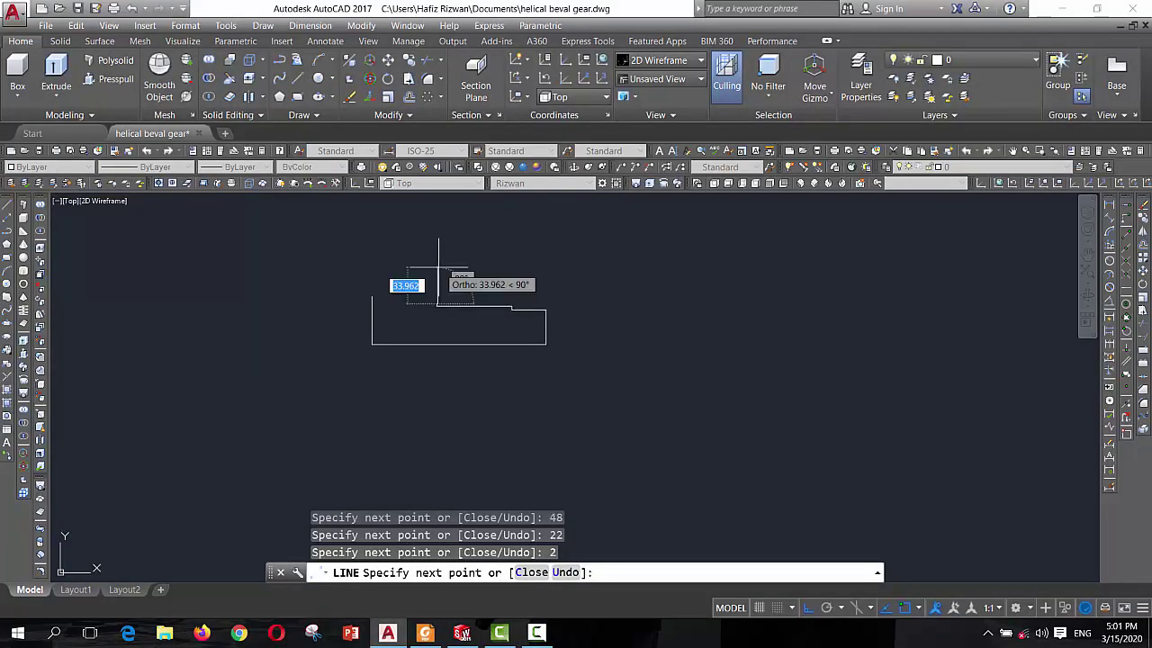
Add 10-unit and 1-unit segments to the shaft outline
left_click(425, 632)
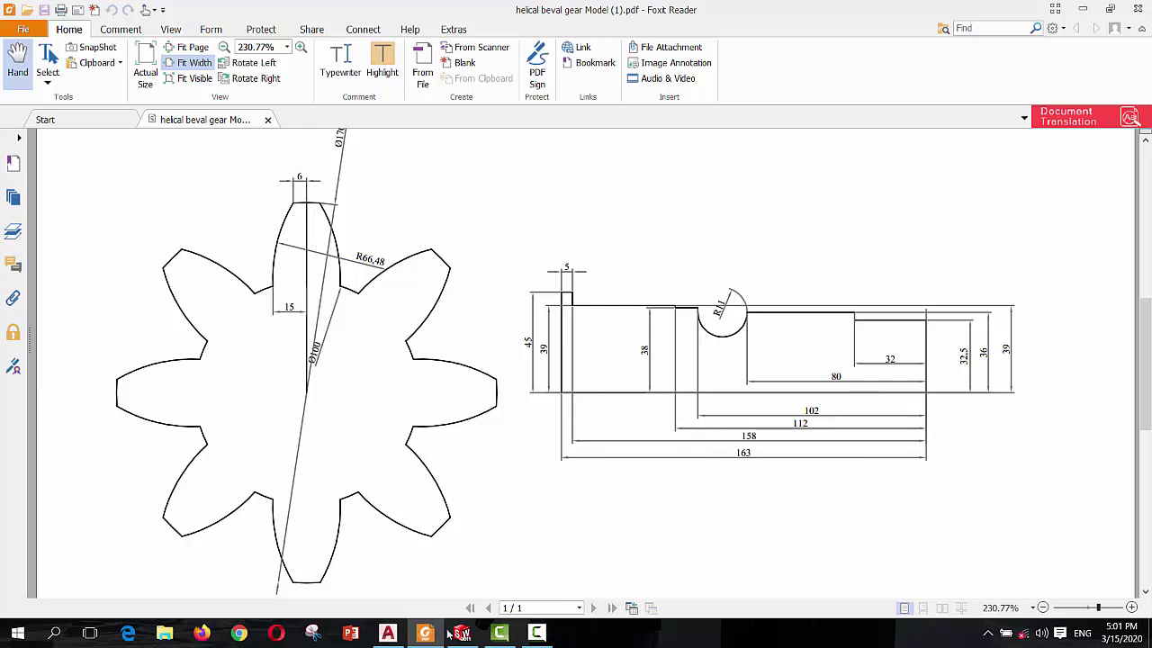
left_click(387, 632)
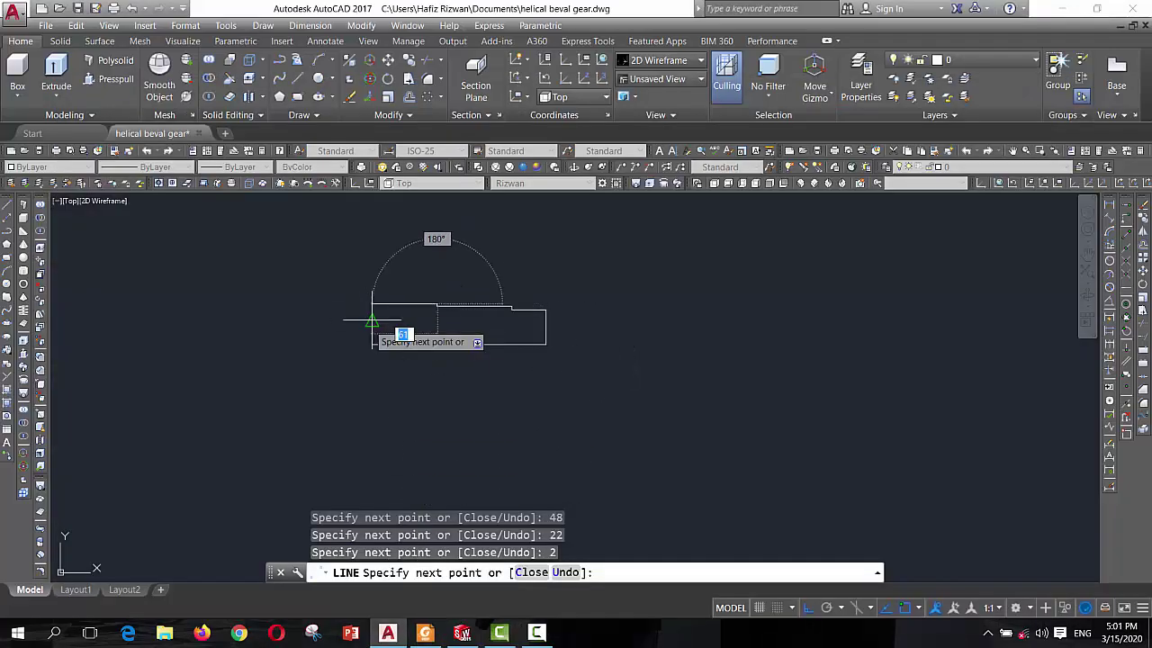
type("10")
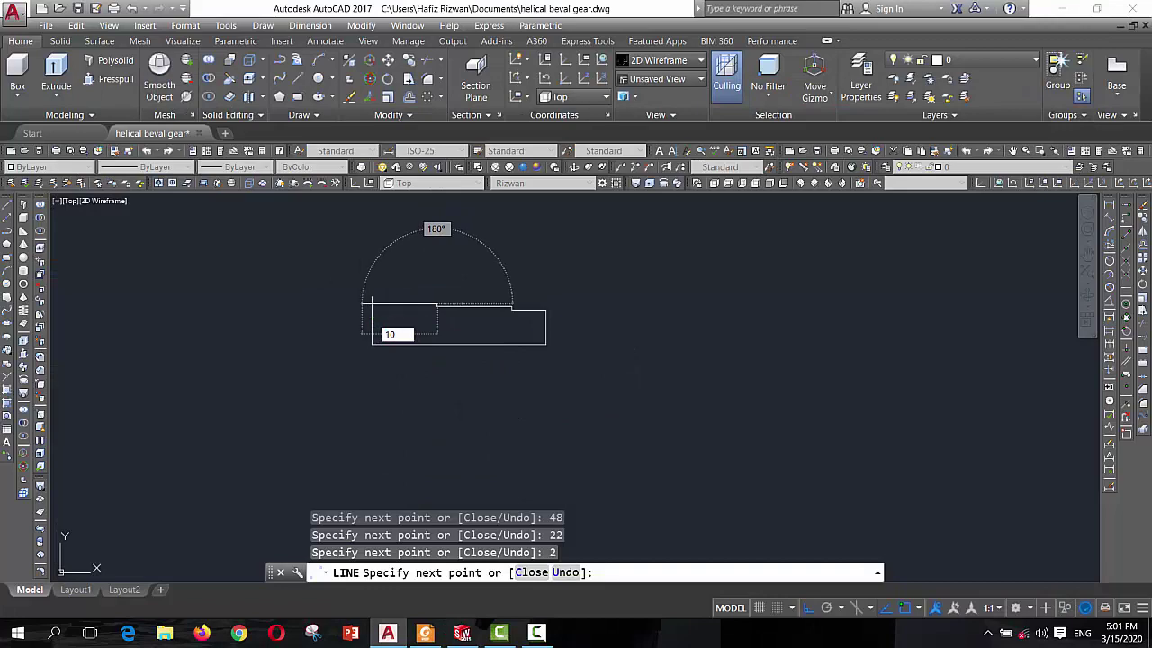
key("Return")
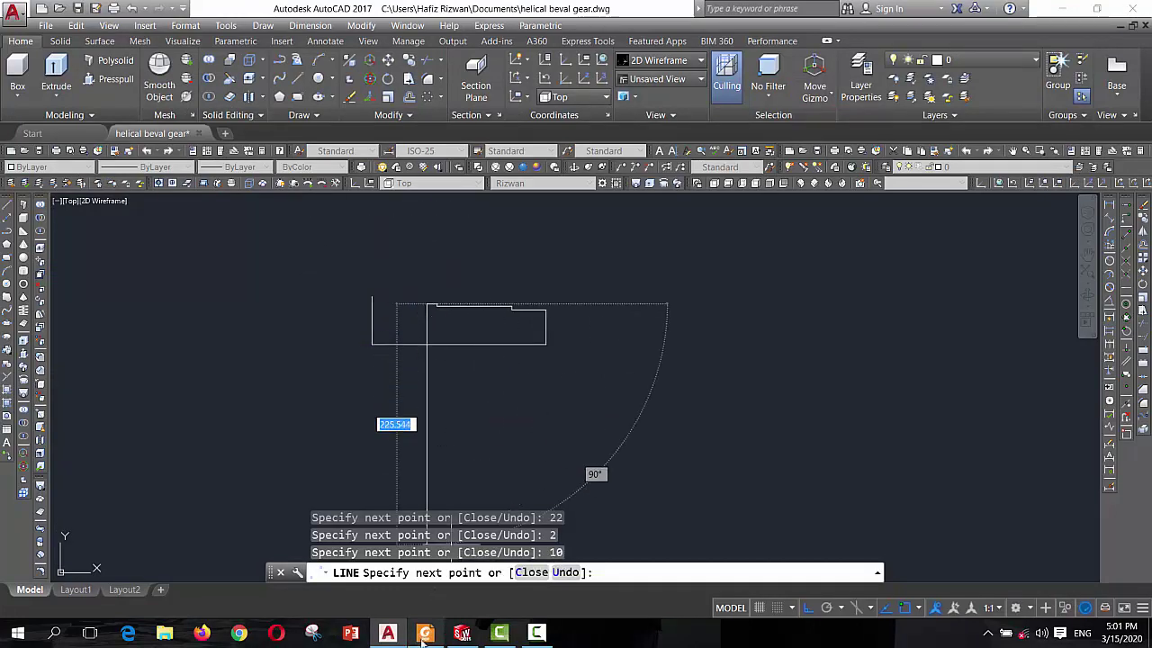
left_click(425, 633)
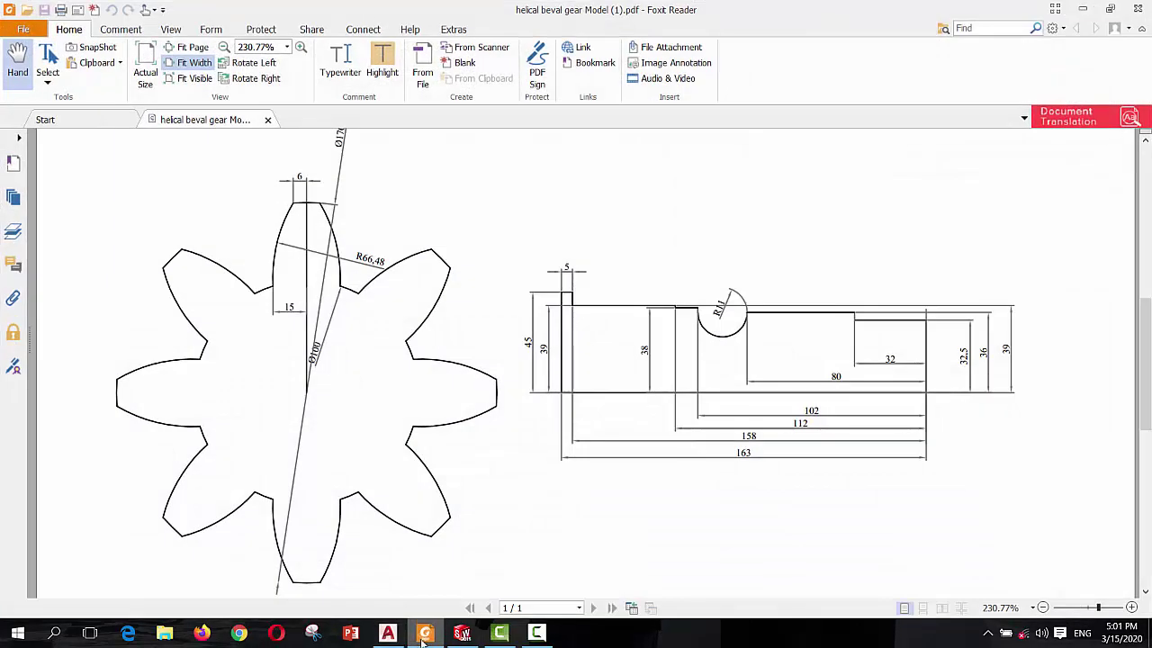
left_click(387, 633)
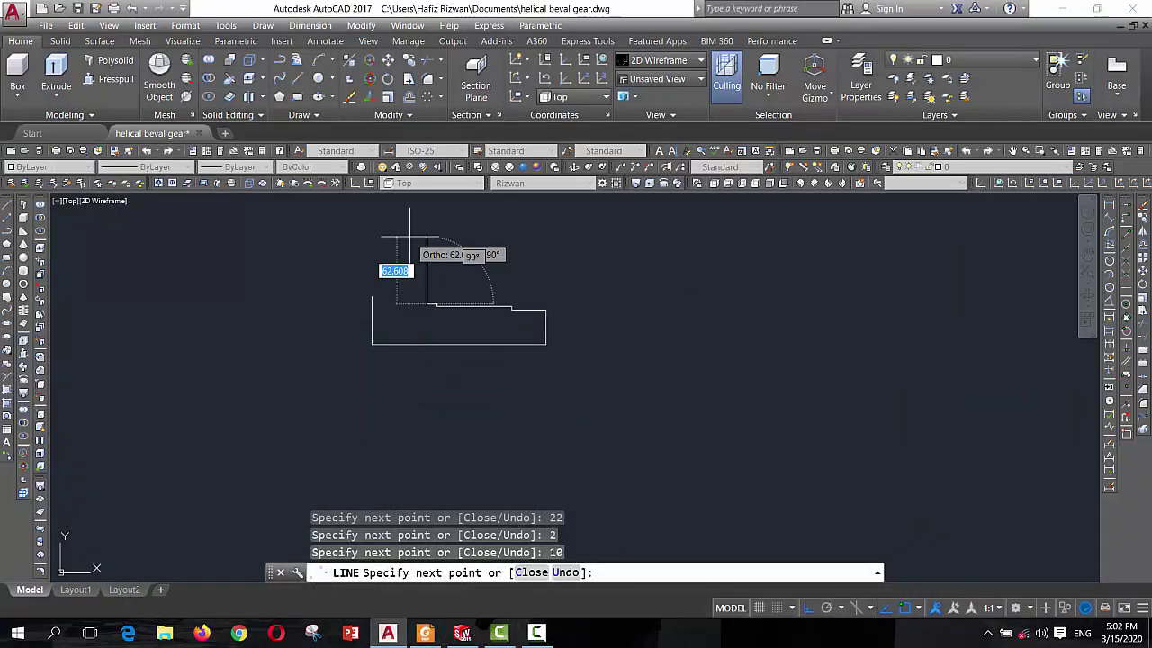
type("1")
key("Return")
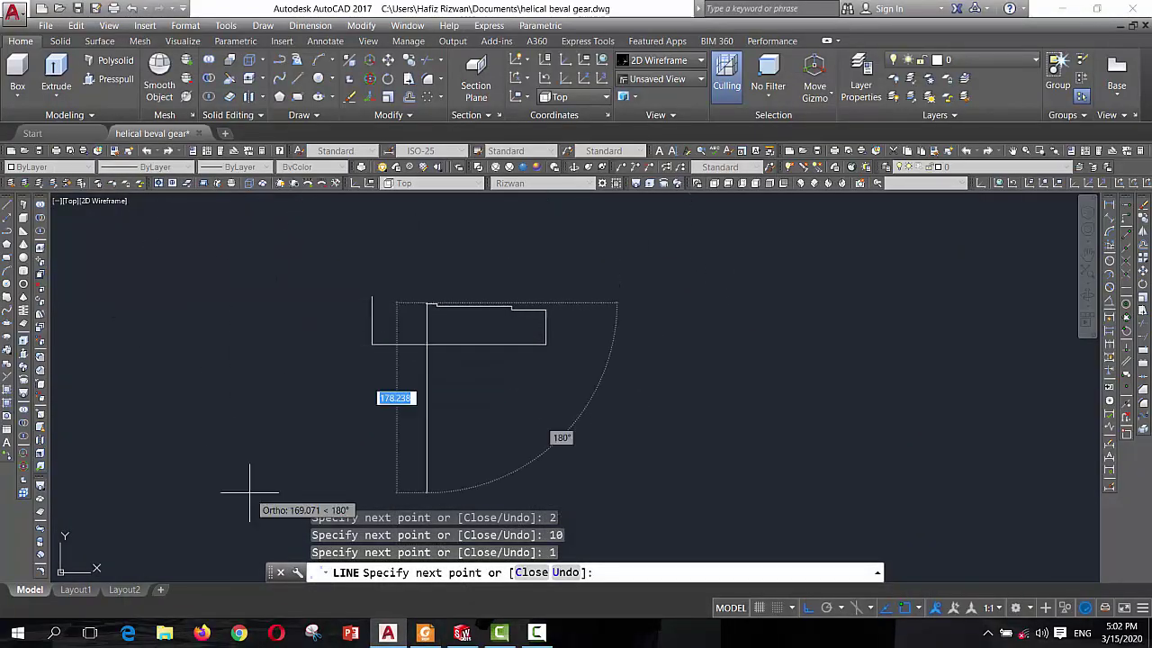
Add 46-unit and 6-unit segments after consulting the PDF drawing
left_click(425, 632)
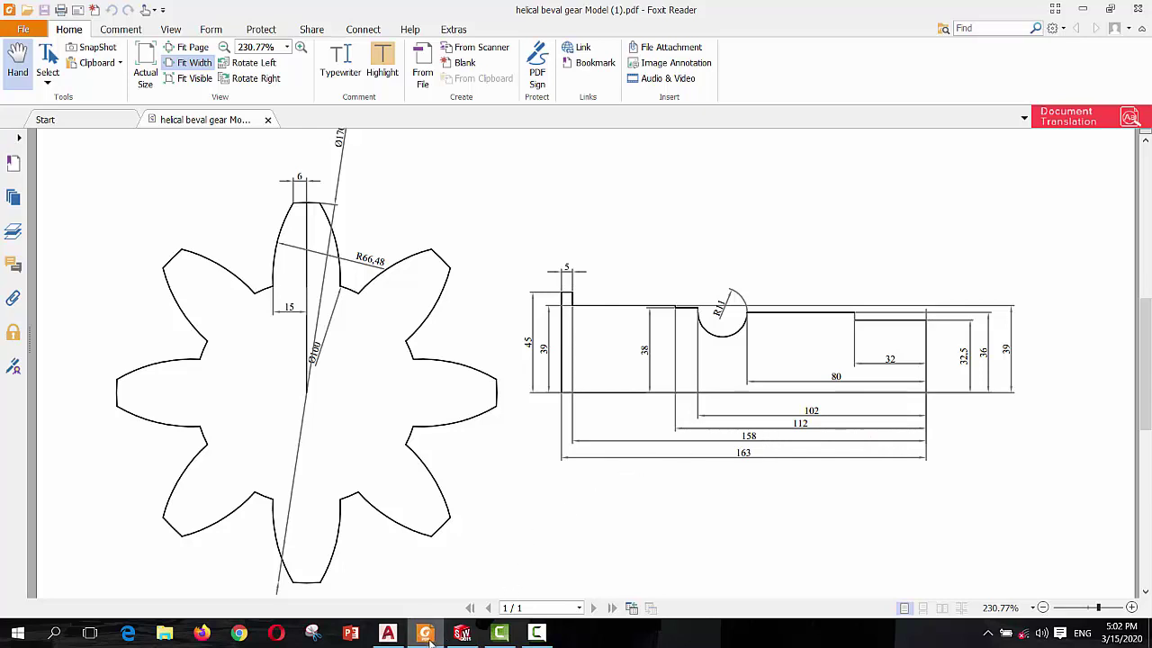
left_click(387, 633)
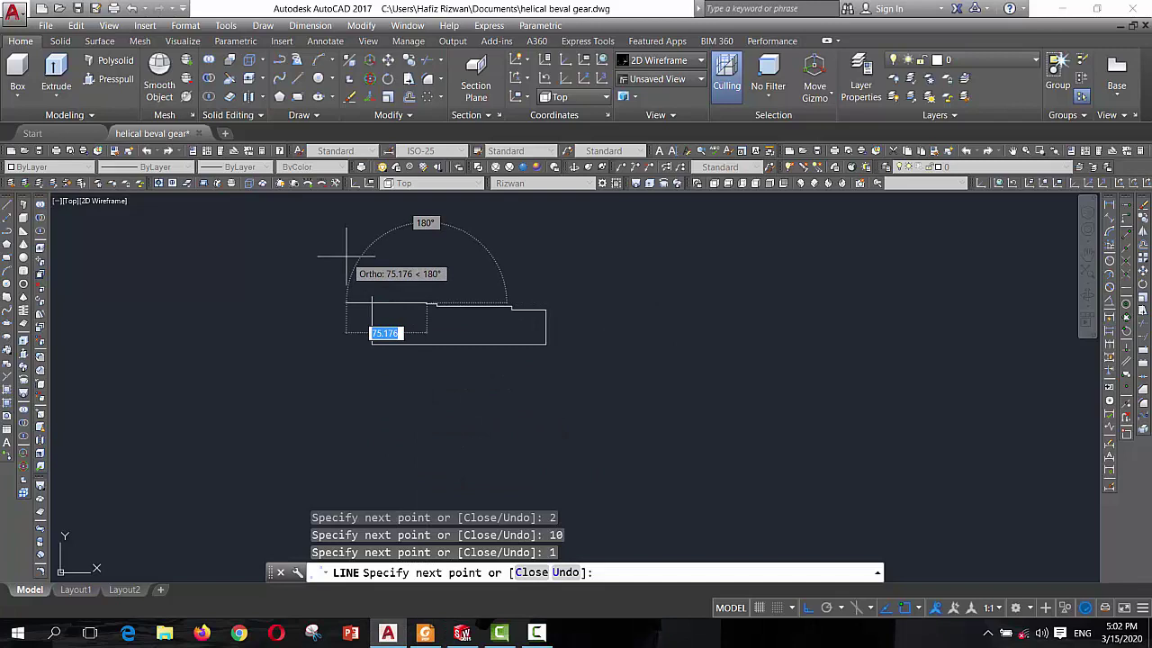
type("46")
key("Return")
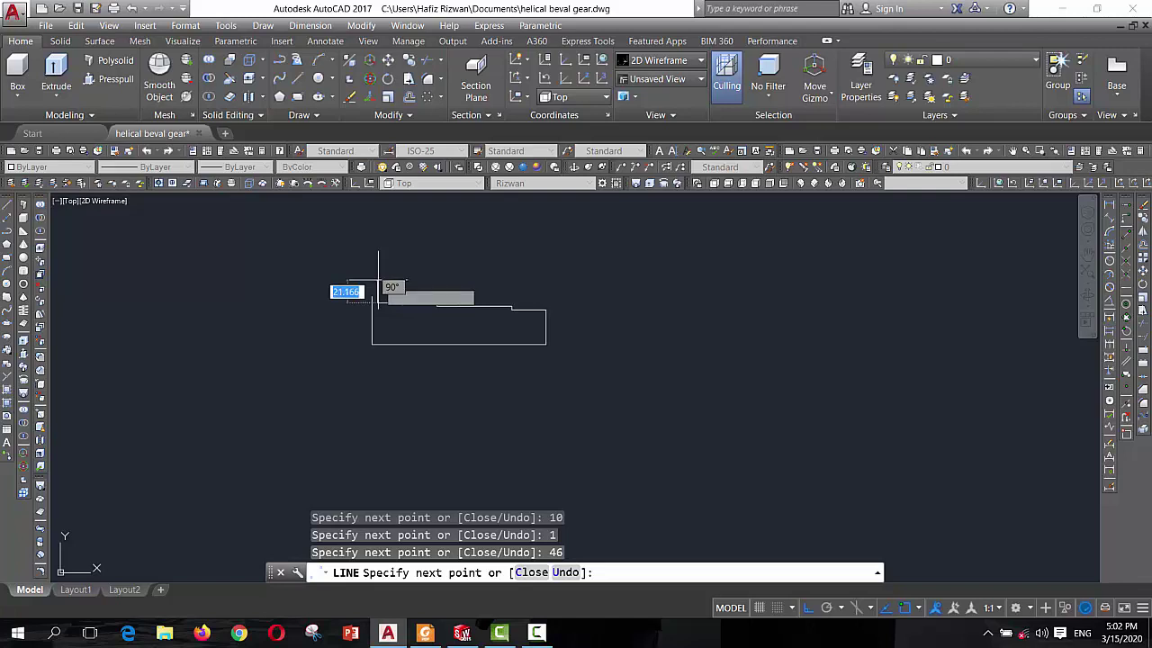
type("6")
key("Return")
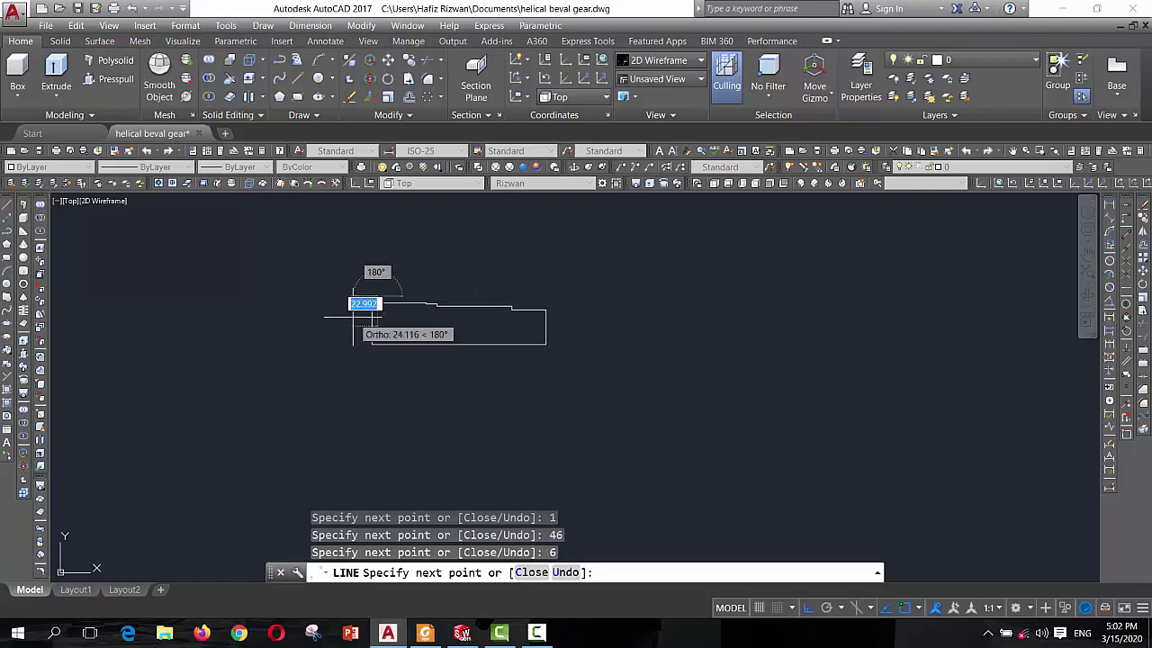
Close the outline with a final vertical segment and select the long top edge
scroll(353, 316, "up", 3)
left_click(415, 254)
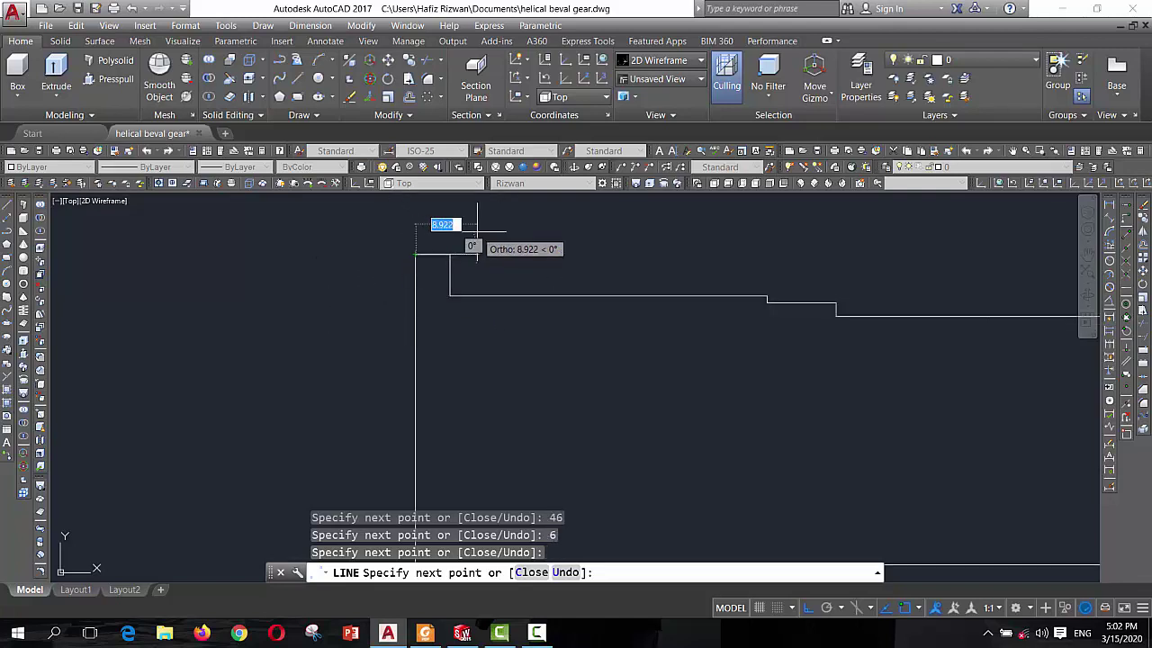
key("Return")
scroll(433, 295, "down", 4)
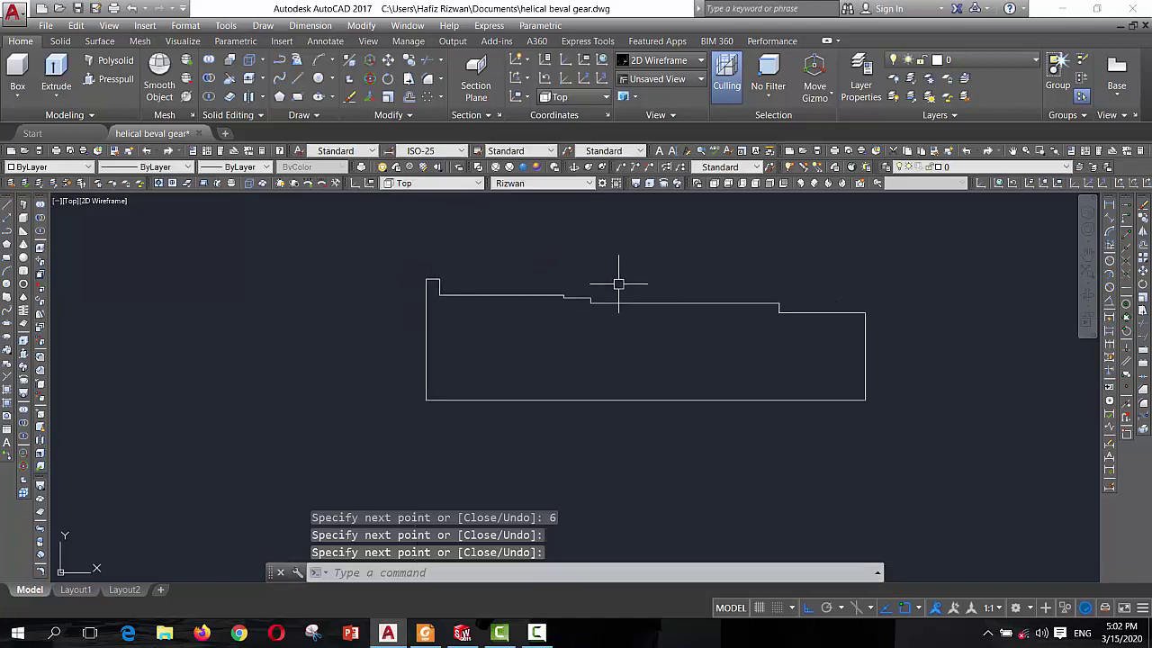
left_click(618, 304)
scroll(617, 290, "up", 2)
scroll(603, 308, "up", 2)
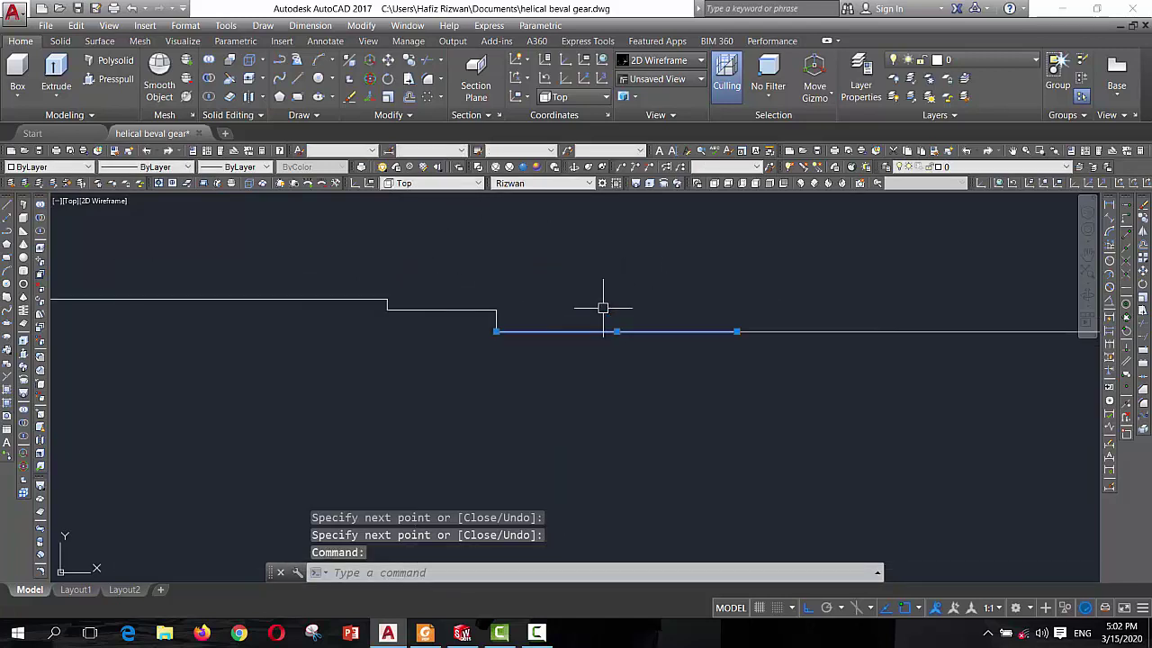
Draw a circle centred on the top edge, reaching the step corner (radius 50)
left_click(319, 86)
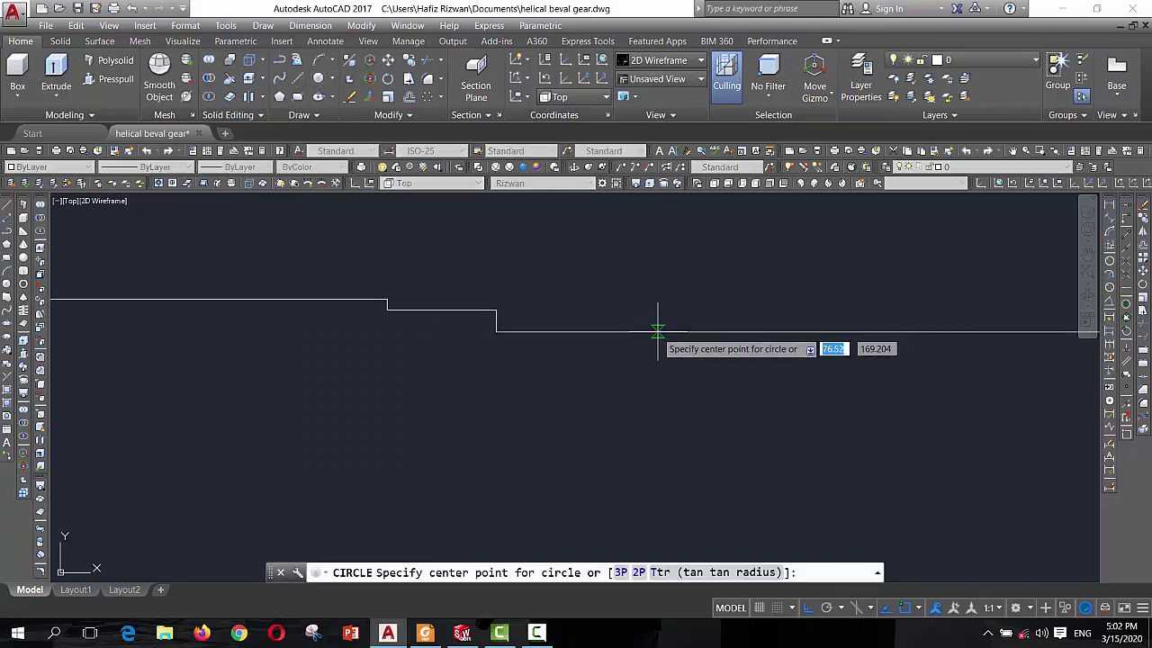
left_click(617, 331)
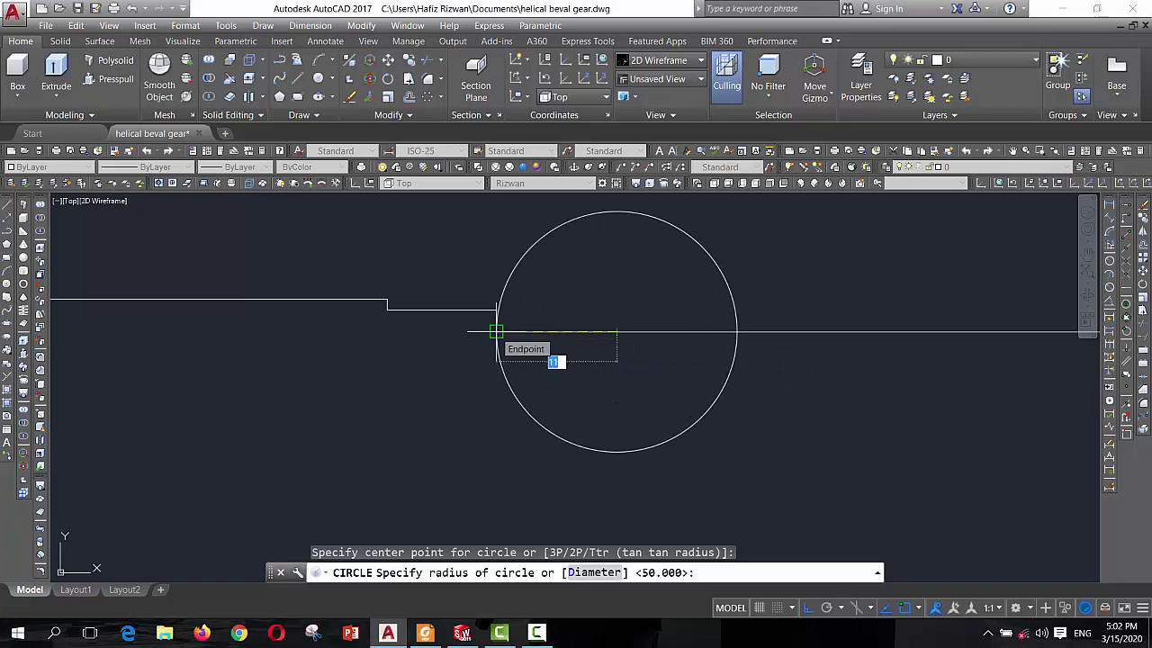
left_click(496, 332)
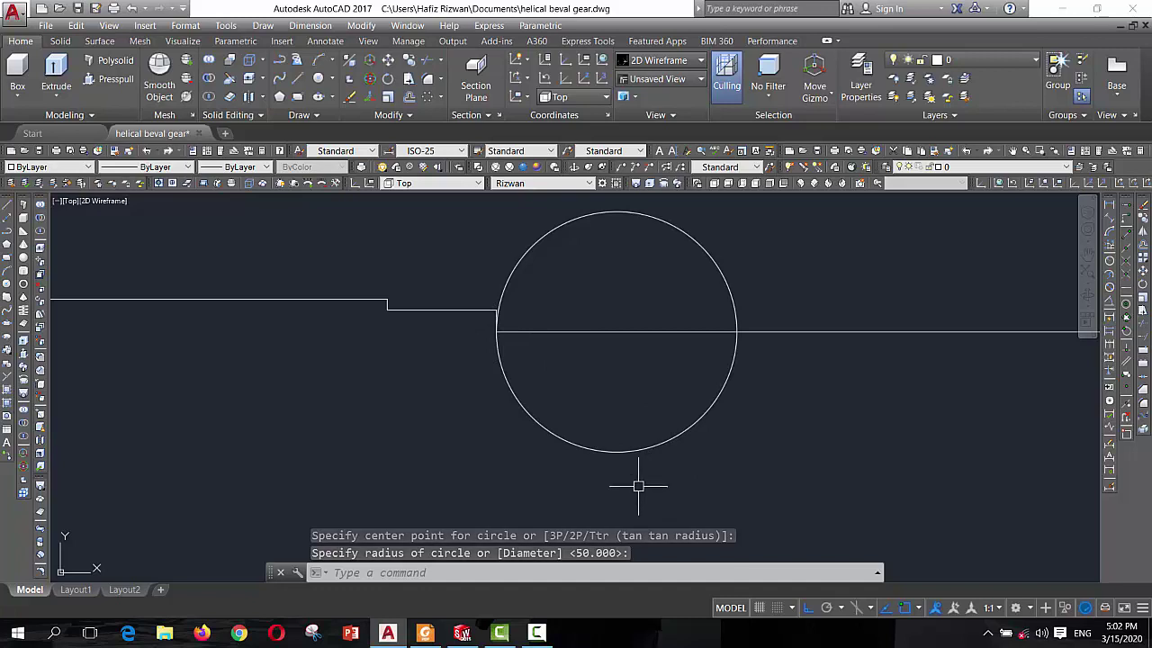
Trim the circle's upper half and erase the line crossing the groove
type("tr")
key("Return")
key("Return")
left_click(710, 259)
key("Escape")
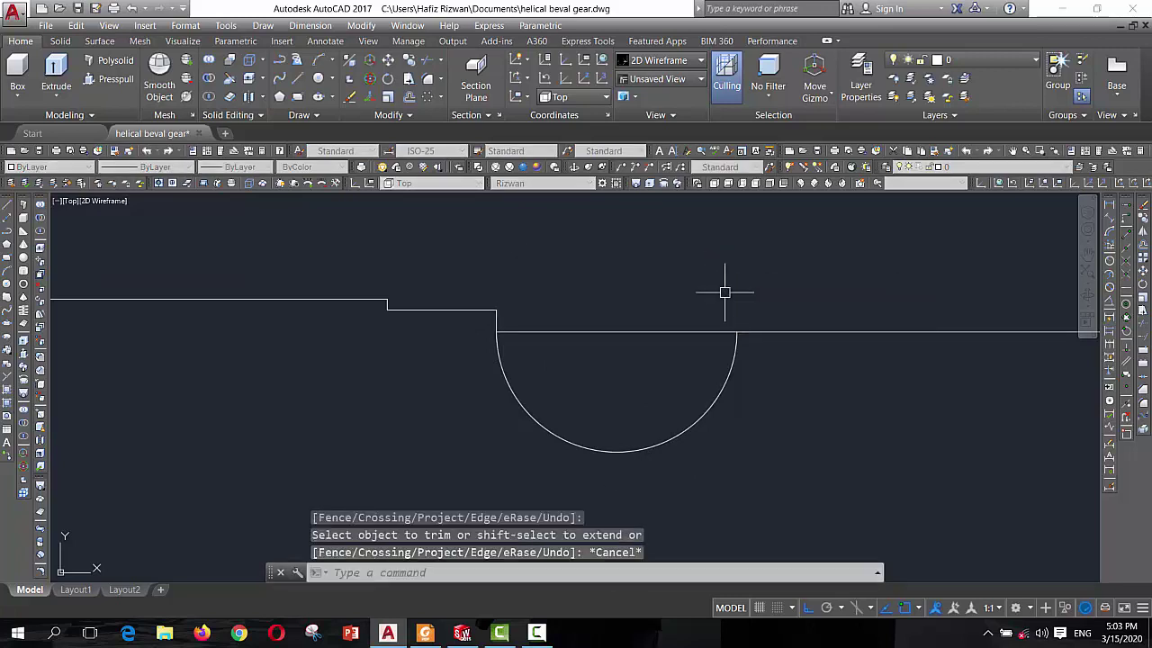
left_click(640, 332)
type("e")
key("Return")
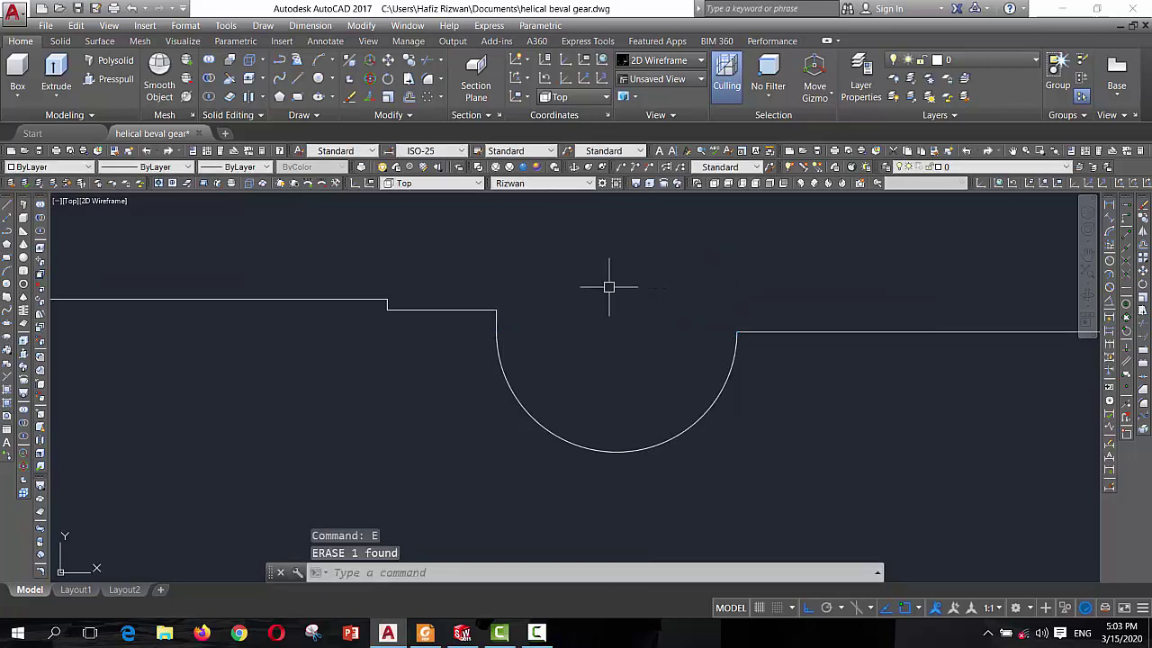
scroll(463, 324, "down", 4)
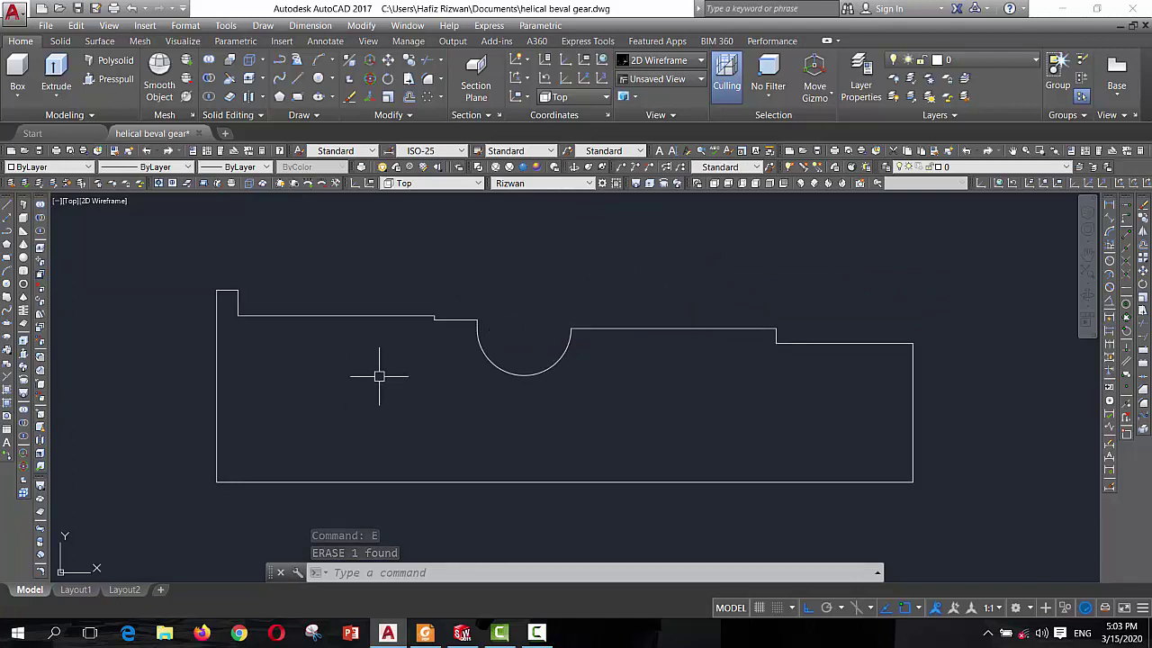
Add the 163 overall length and 32 right-step linear dimensions
left_click(1109, 205)
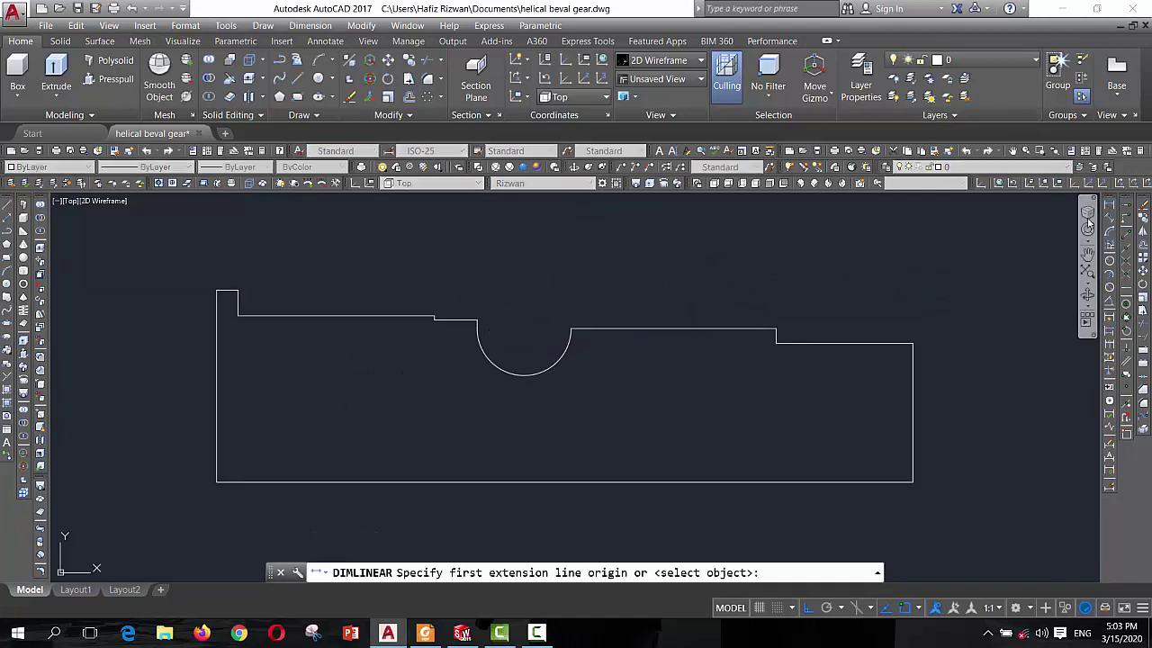
left_click(216, 481)
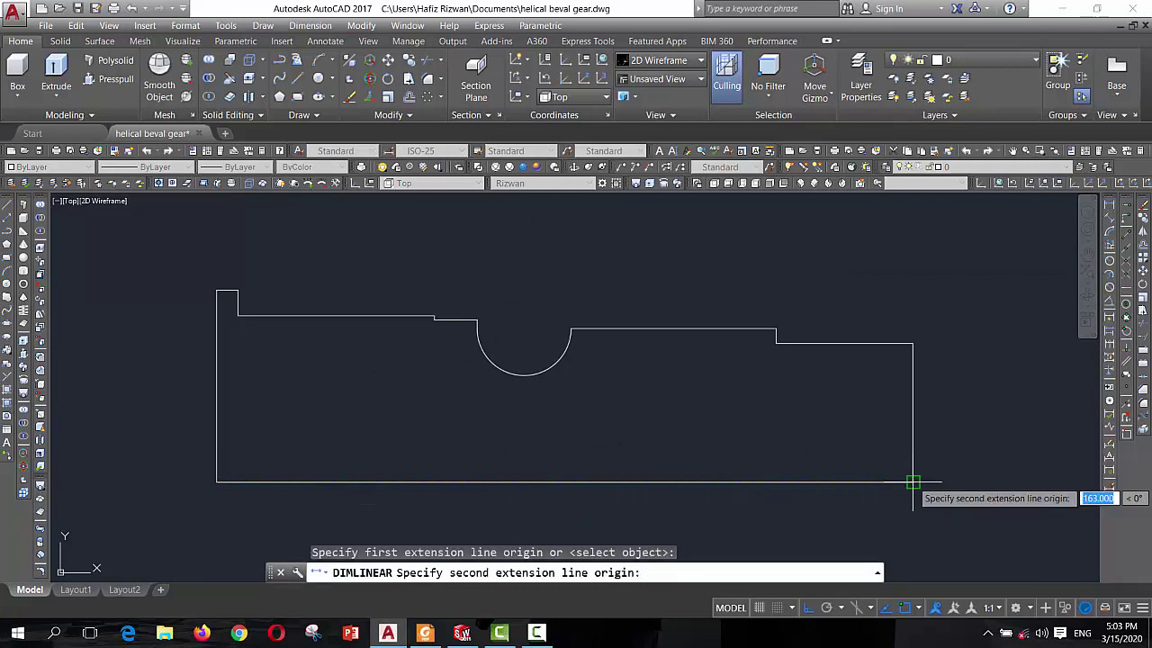
left_click(912, 483)
left_click(896, 519)
key("Return")
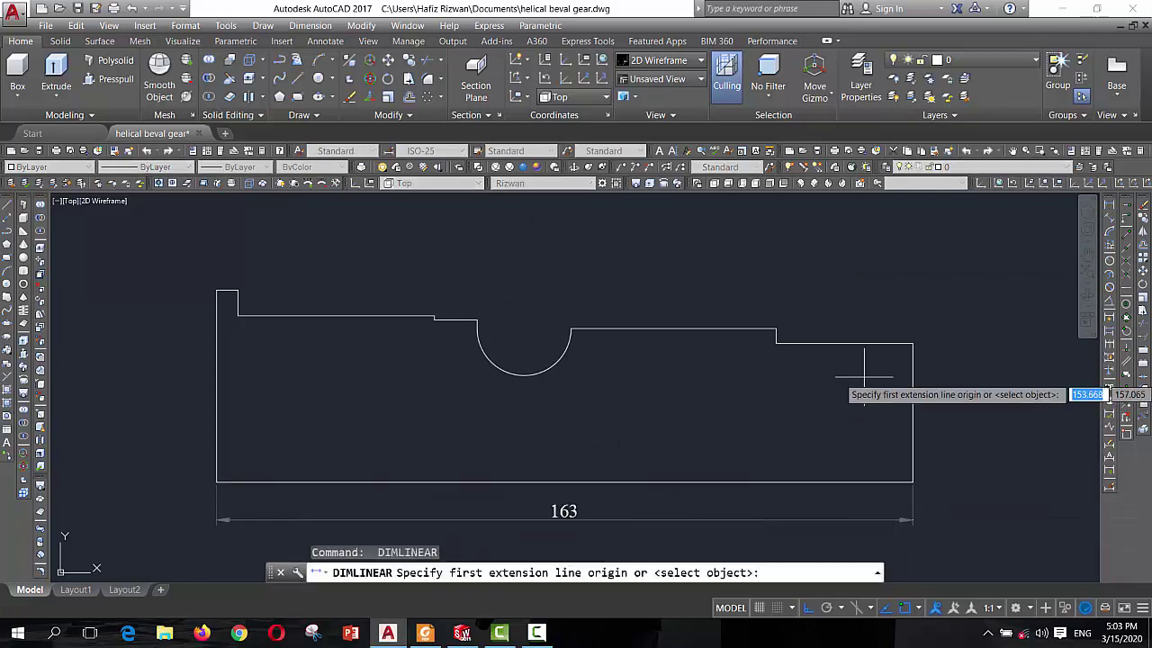
left_click(775, 329)
left_click(912, 343)
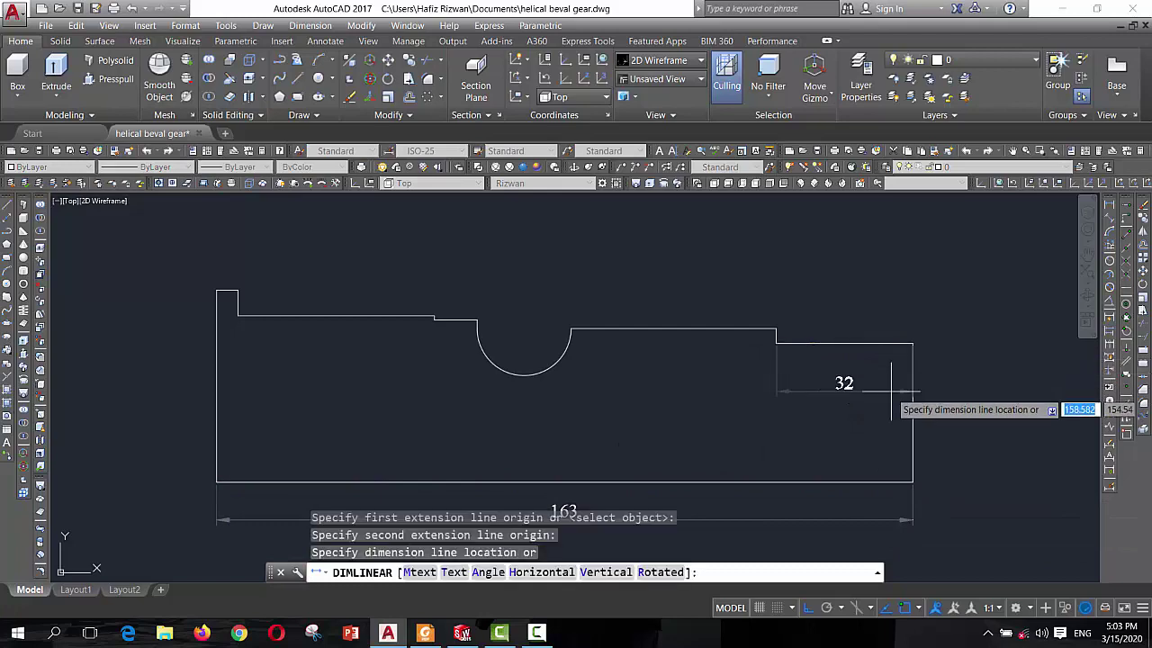
left_click(891, 409)
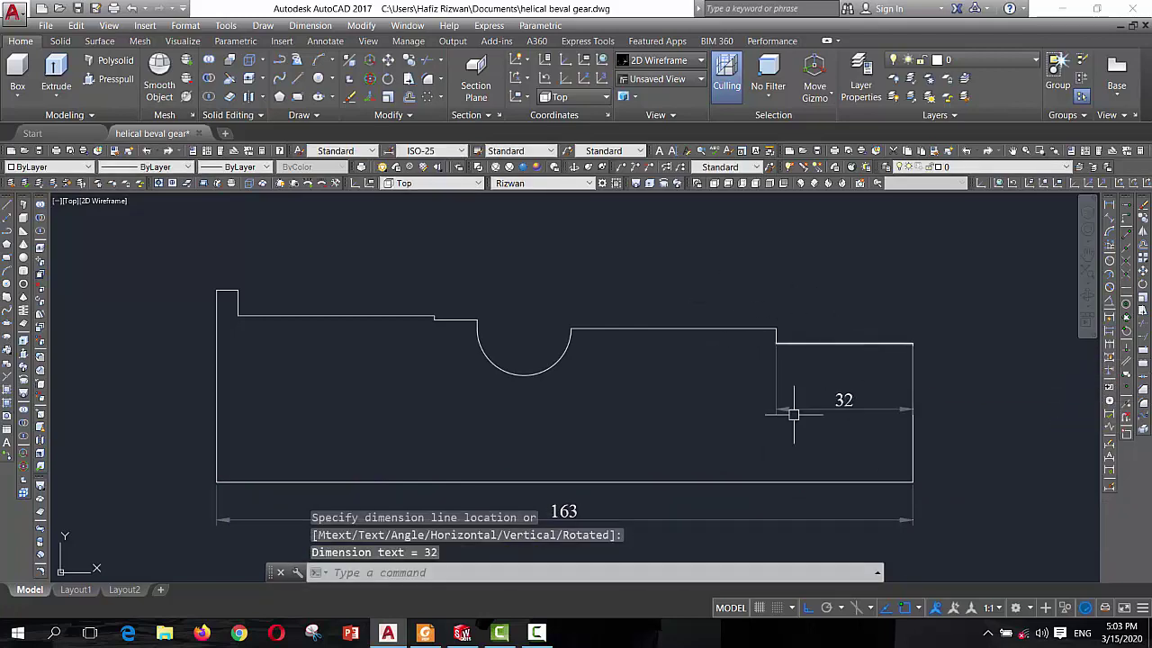
After checking the PDF, add the 36 and 32.5 vertical dimensions
left_click(433, 633)
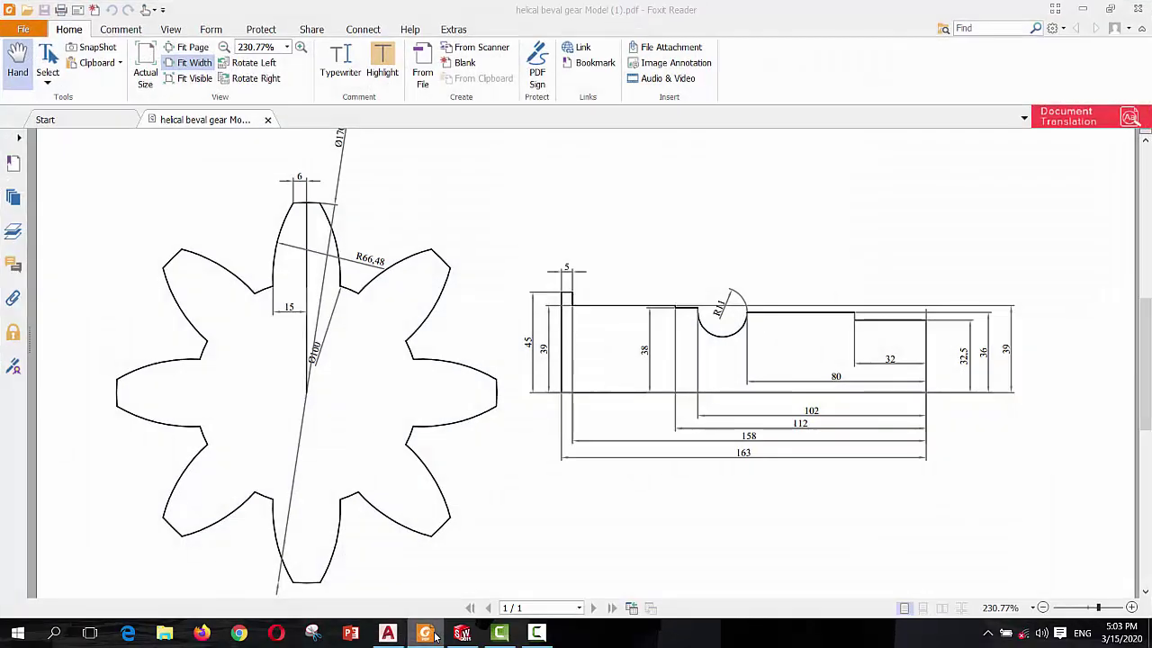
left_click(433, 634)
key("Return")
left_click(716, 329)
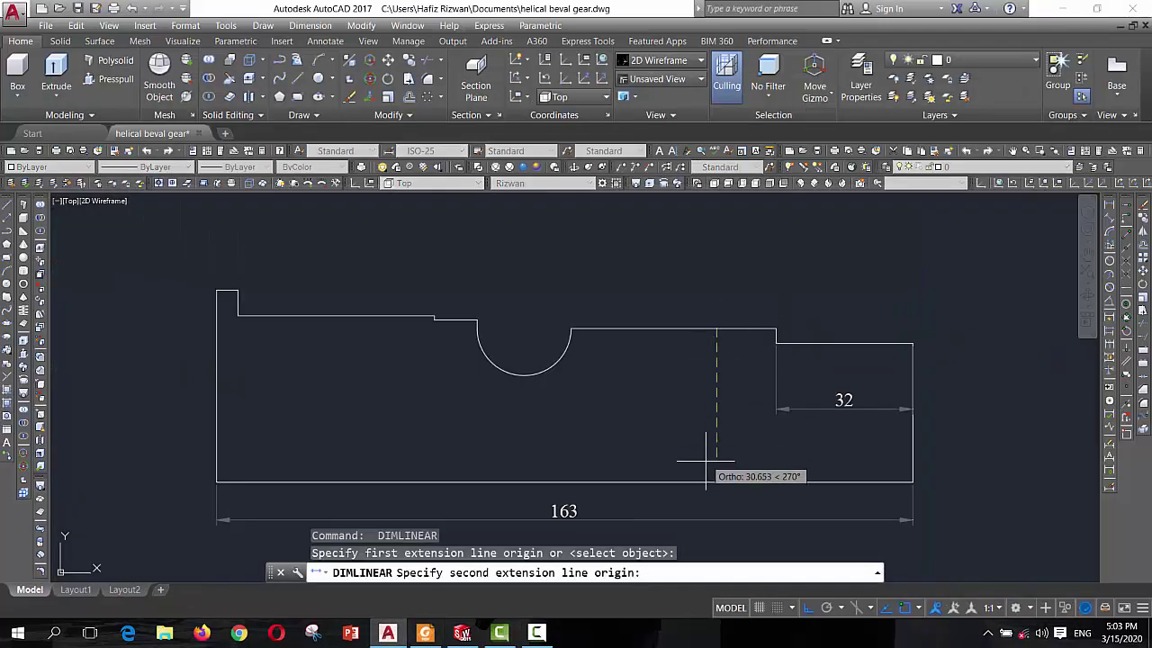
left_click(707, 483)
left_click(741, 458)
key("Return")
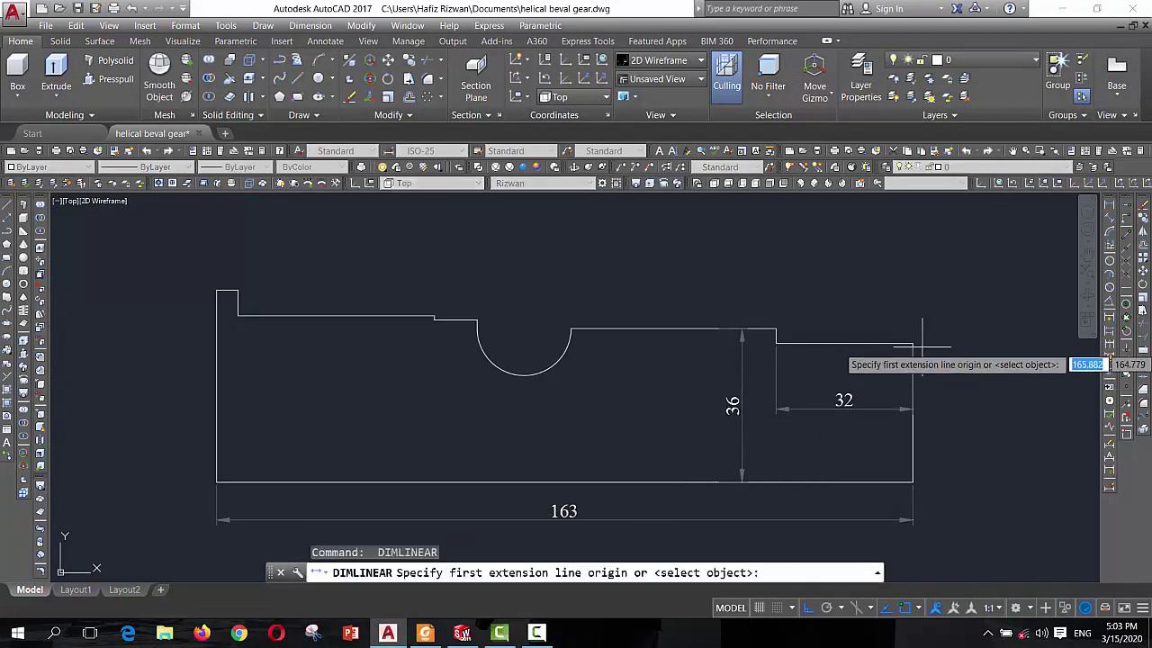
left_click(914, 343)
left_click(913, 482)
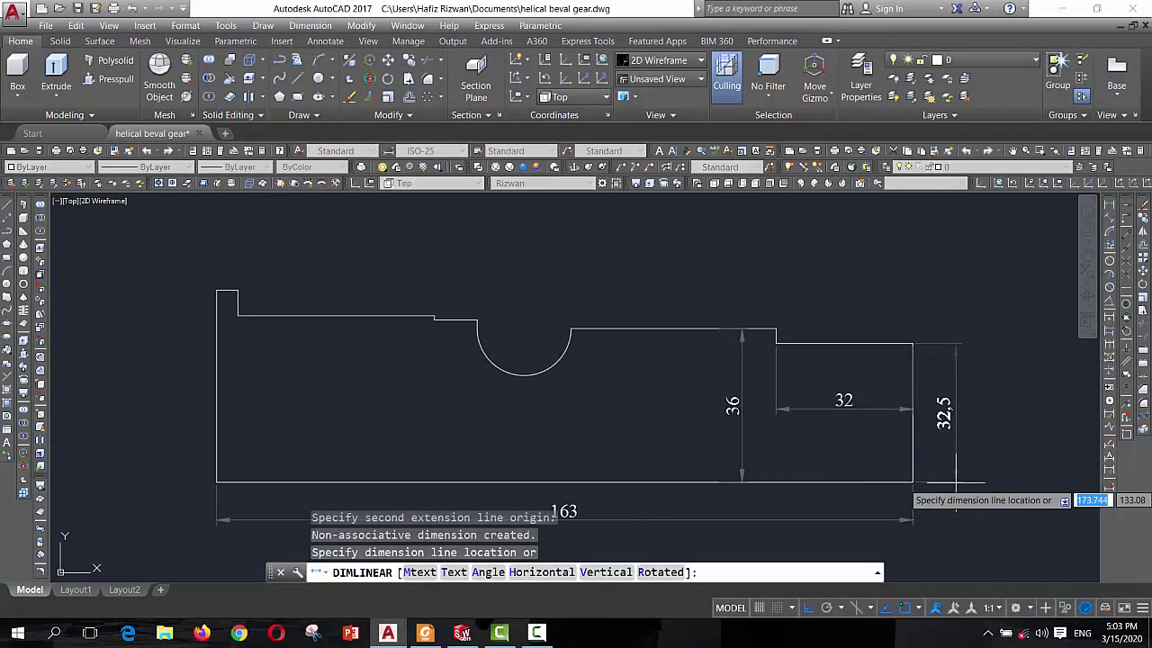
left_click(956, 483)
Add stacked 80, 102 and 112 length dimensions above the profile
key("Return")
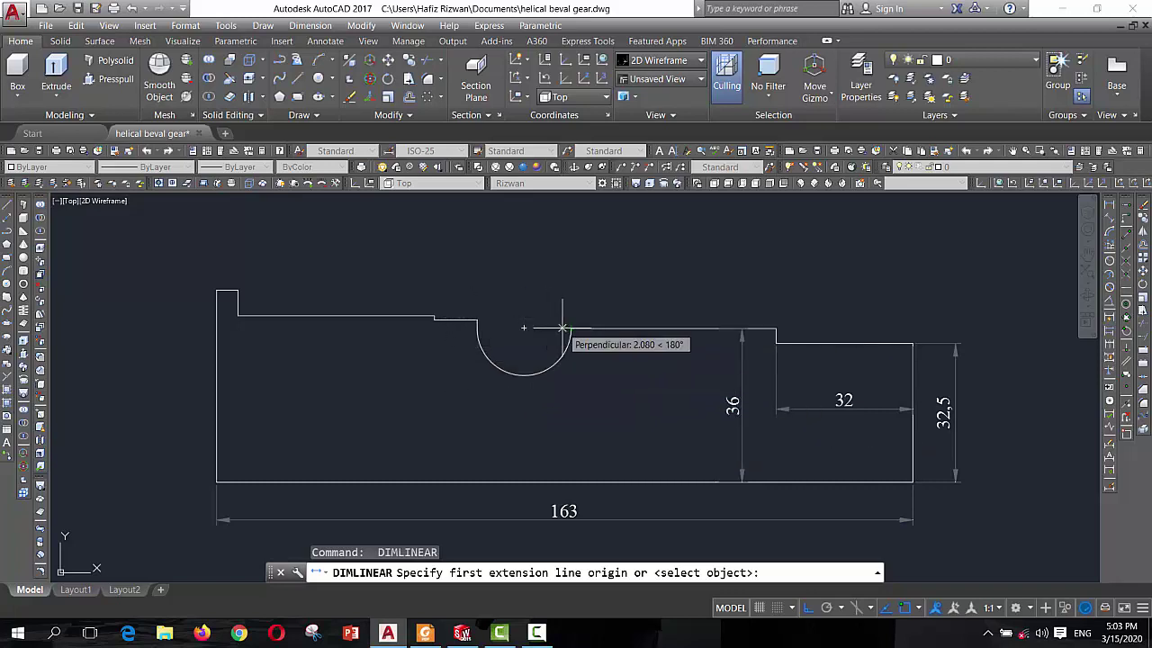
left_click(570, 328)
left_click(913, 342)
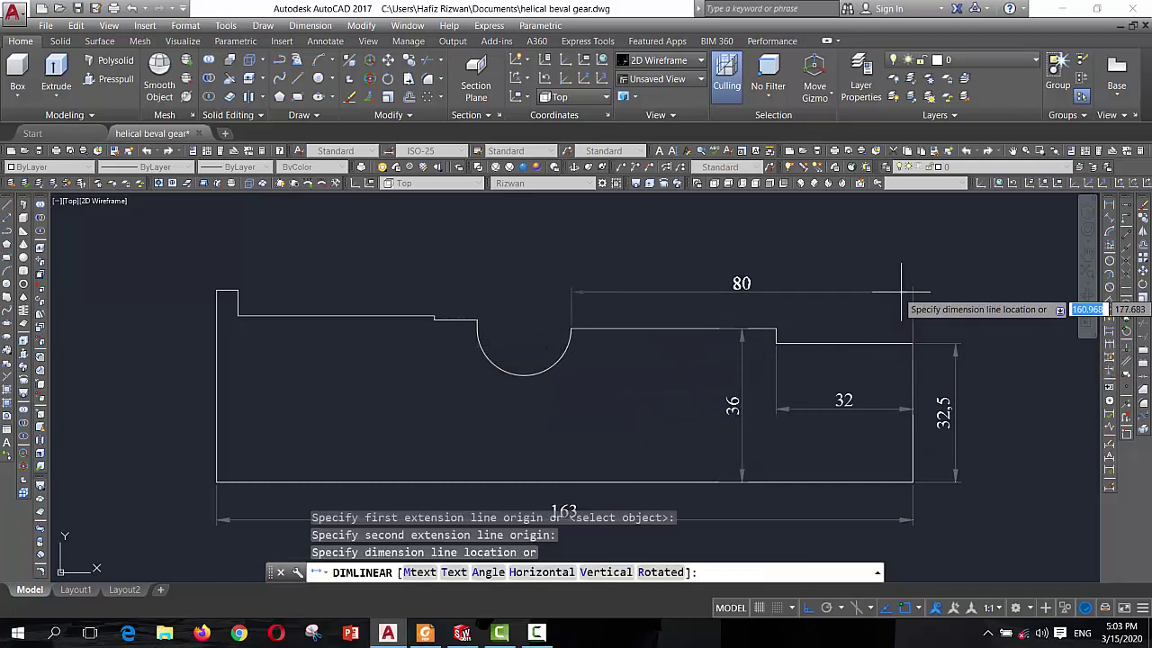
left_click(901, 290)
key("Return")
left_click(477, 319)
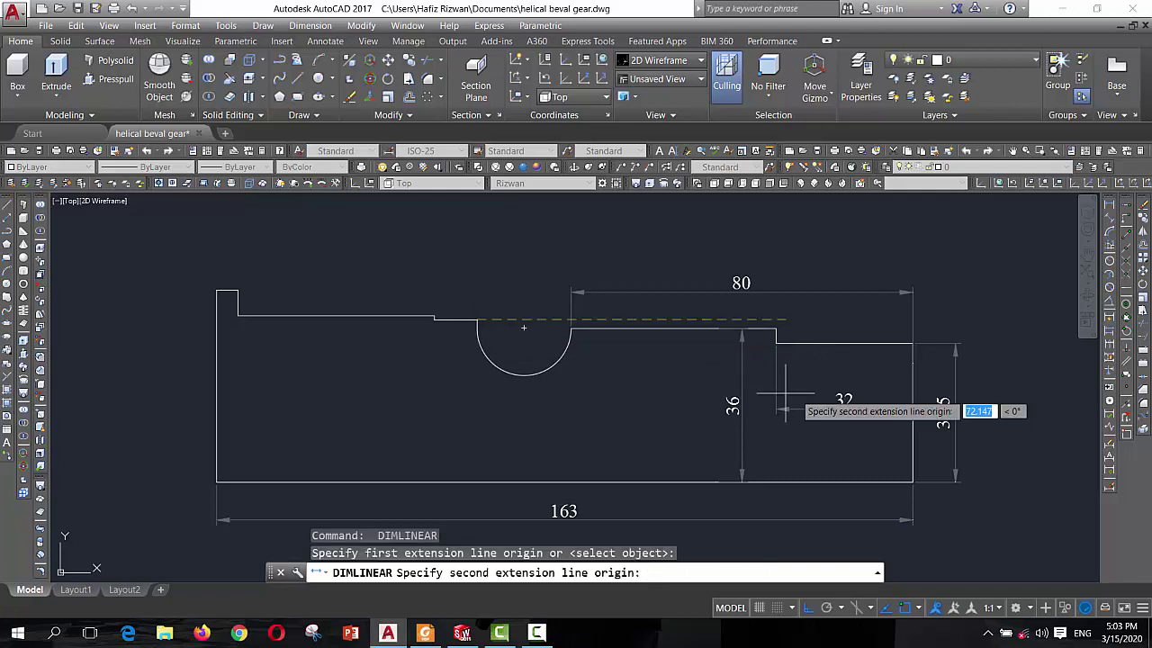
left_click(911, 438)
left_click(890, 267)
key("Return")
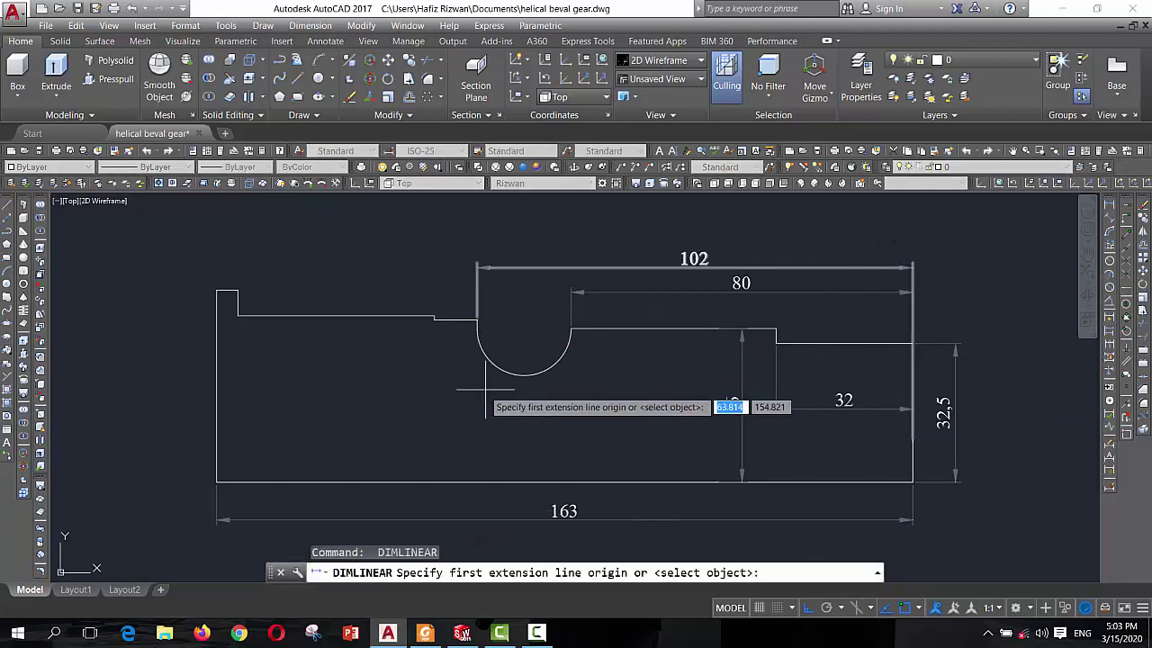
left_click(434, 317)
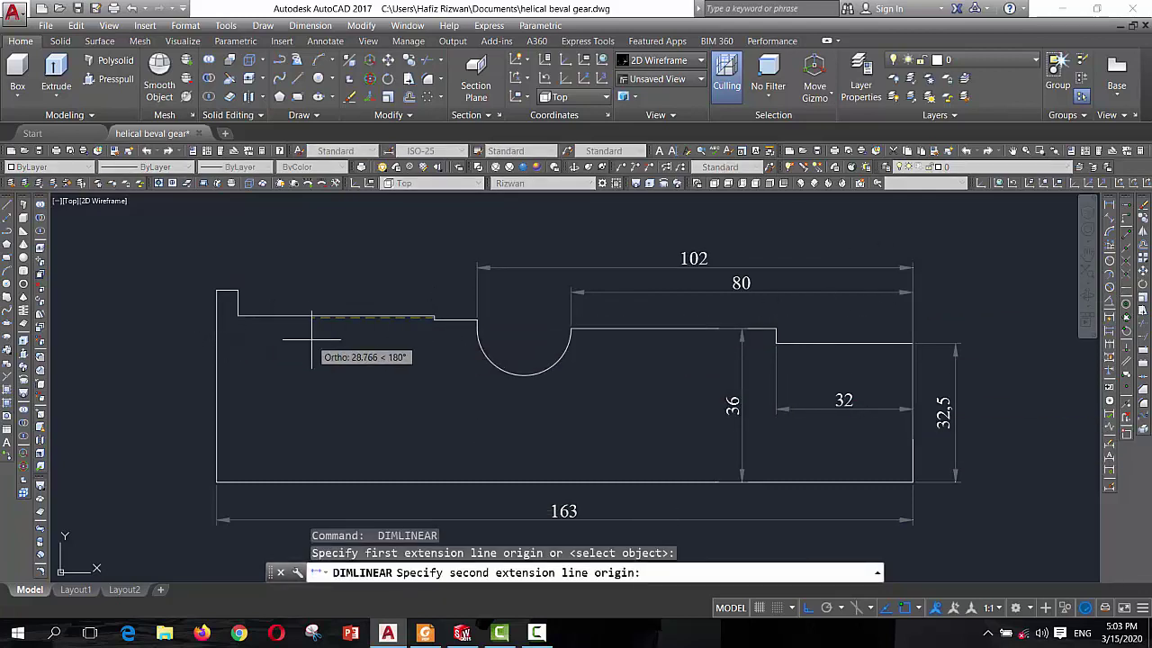
left_click(912, 343)
left_click(887, 237)
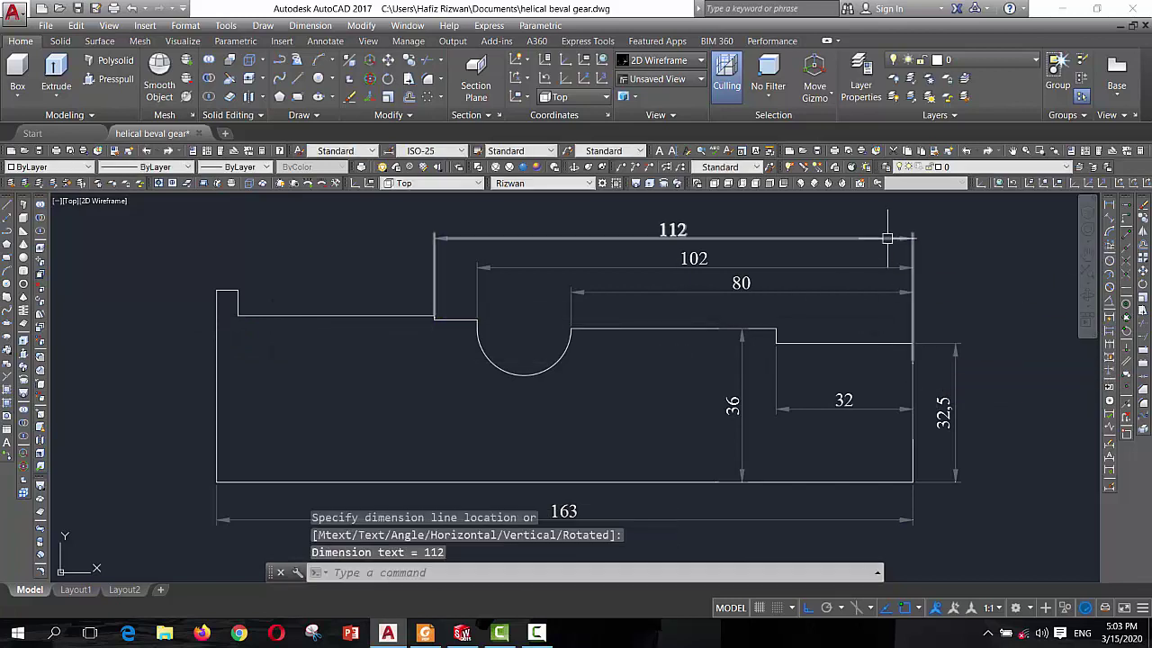
Dimension the left end: 39 and 45 heights and the 5 collar width
key("Return")
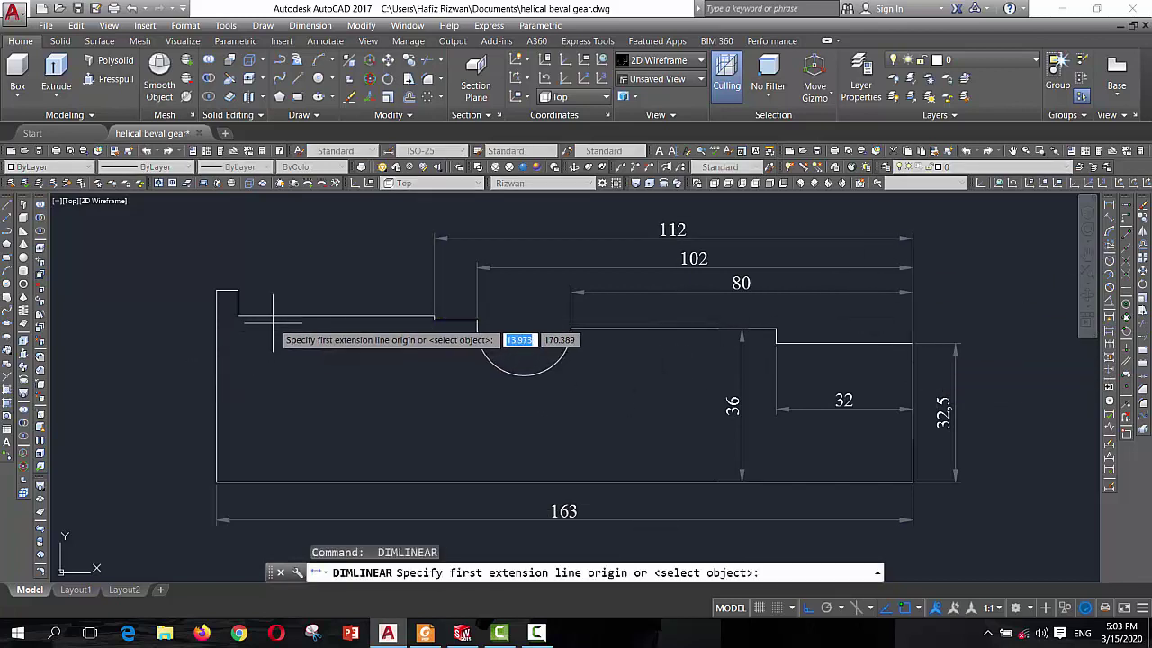
left_click(238, 315)
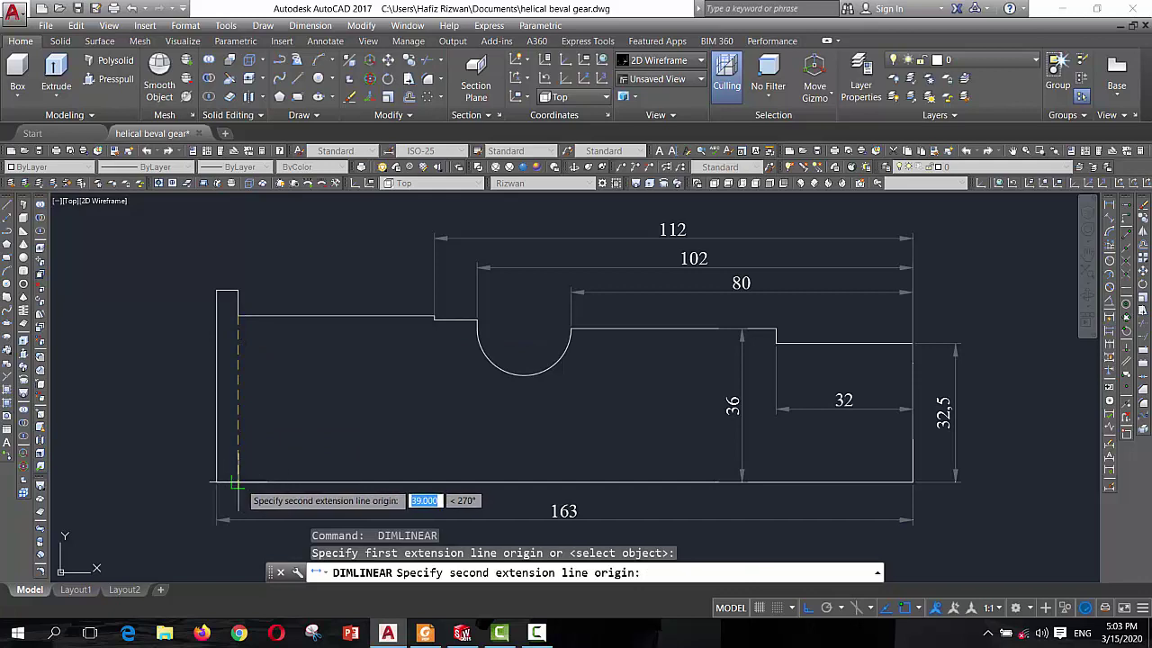
left_click(235, 483)
left_click(162, 401)
key("Return")
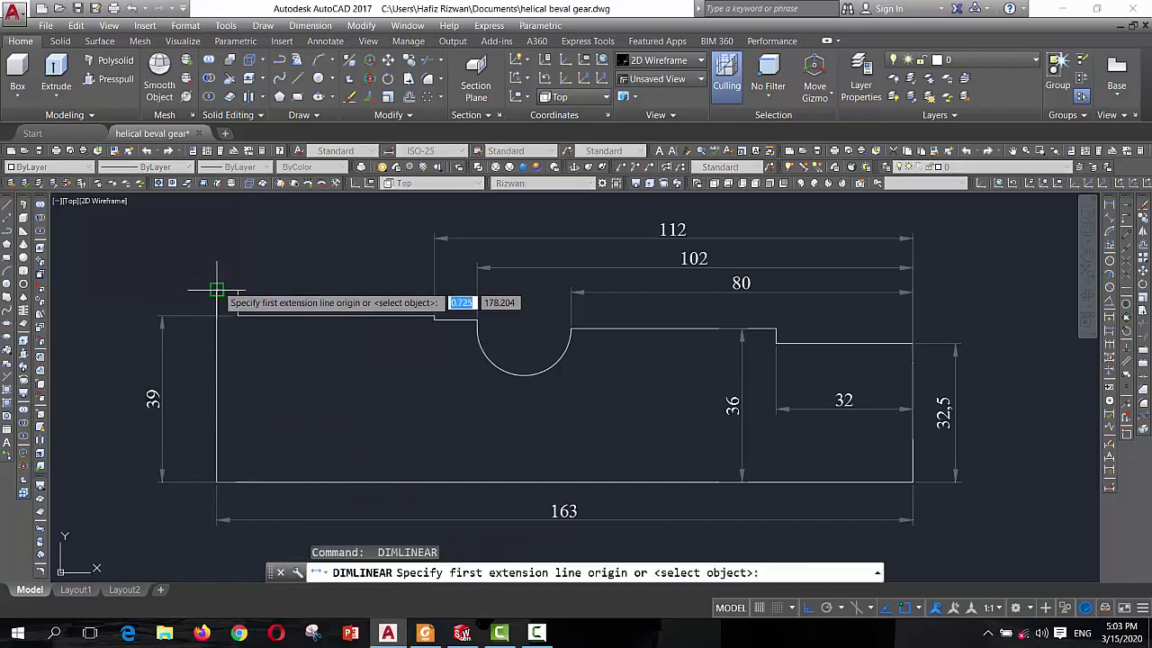
left_click(216, 289)
left_click(217, 483)
left_click(129, 386)
key("Return")
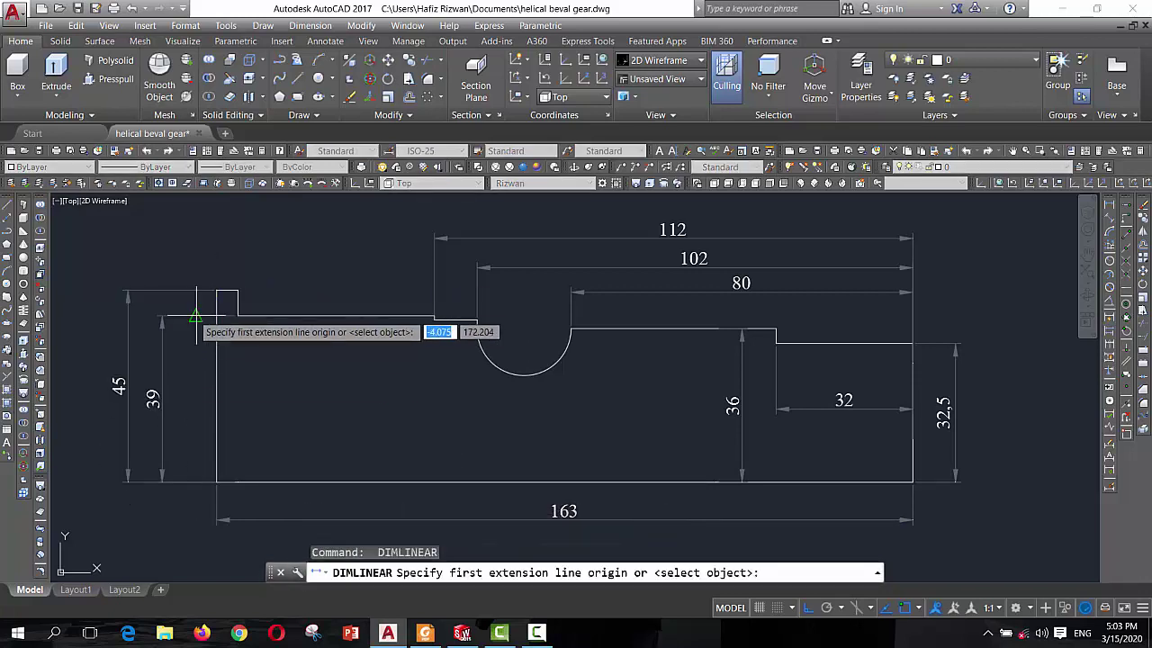
left_click(217, 290)
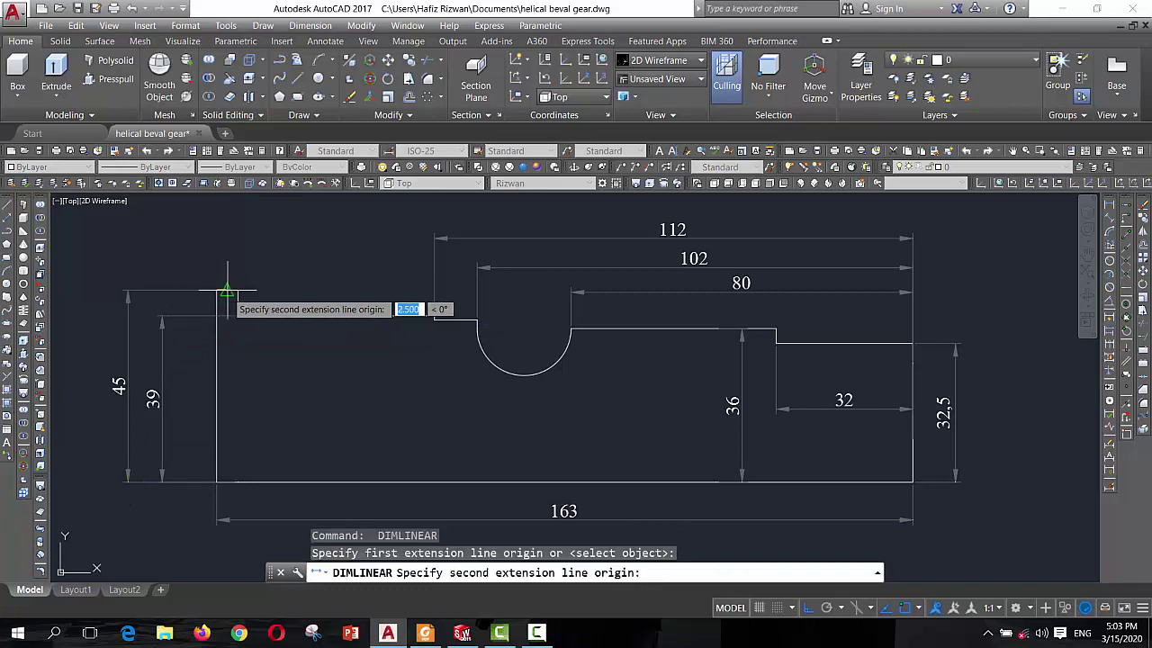
left_click(238, 315)
left_click(232, 249)
key("Escape")
key("Escape")
key("Escape")
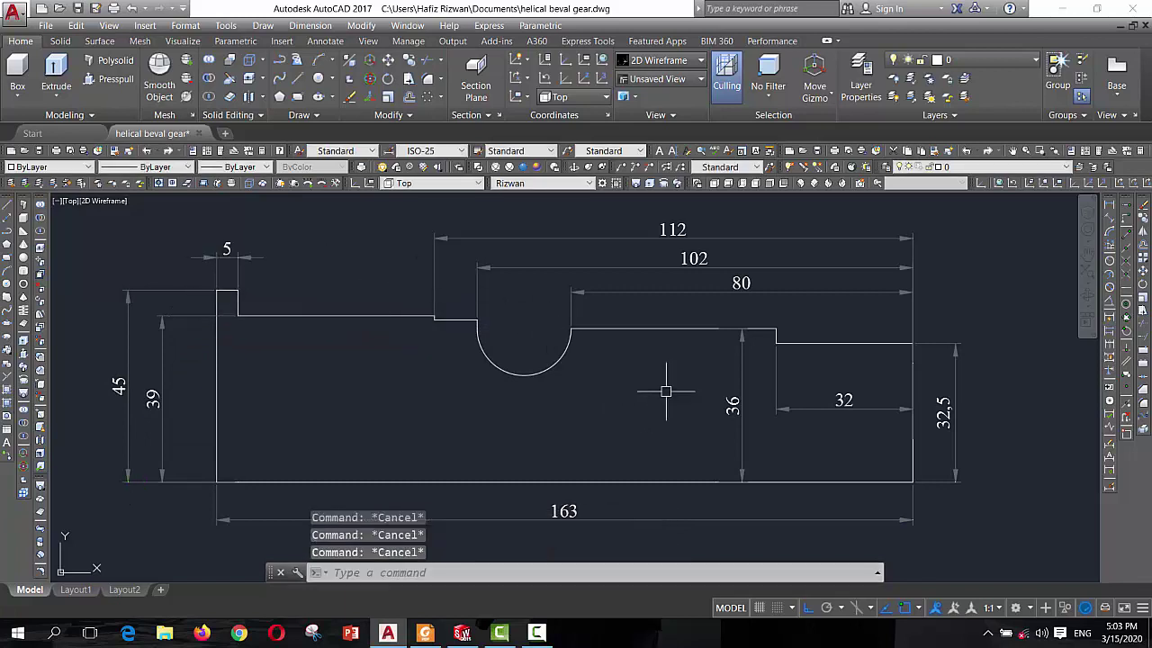
scroll(666, 391, "down", 4)
Draw a horizontal line left from the profile's bottom-left corner, then compare with the PDF
scroll(472, 432, "up", 2)
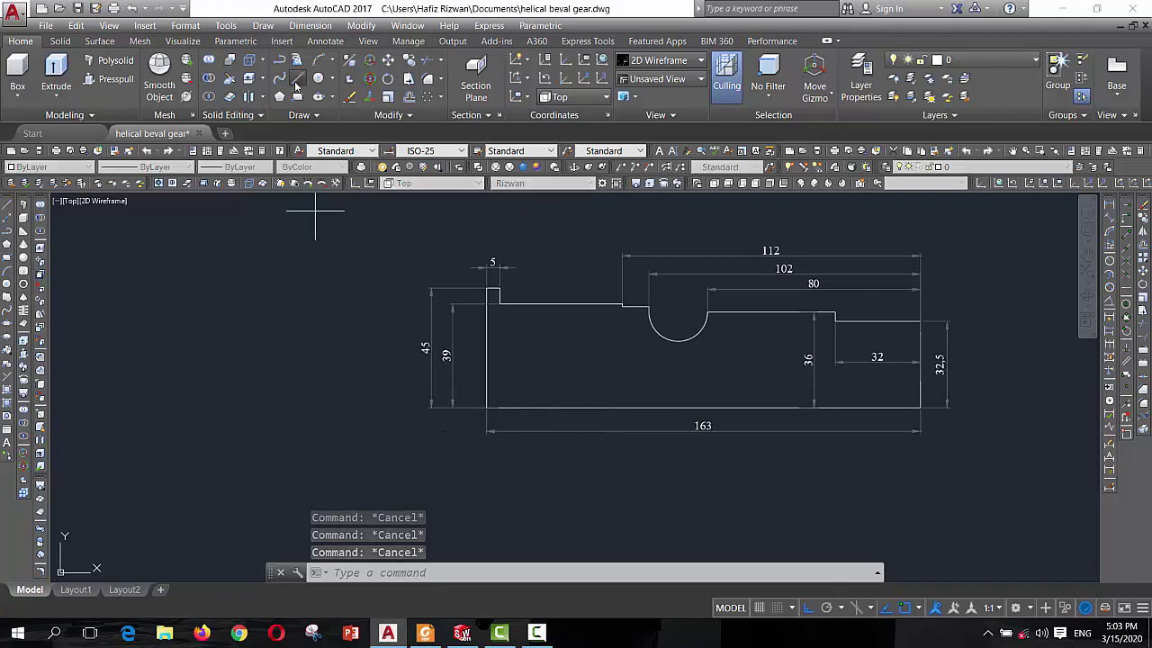
left_click(299, 79)
left_click(486, 407)
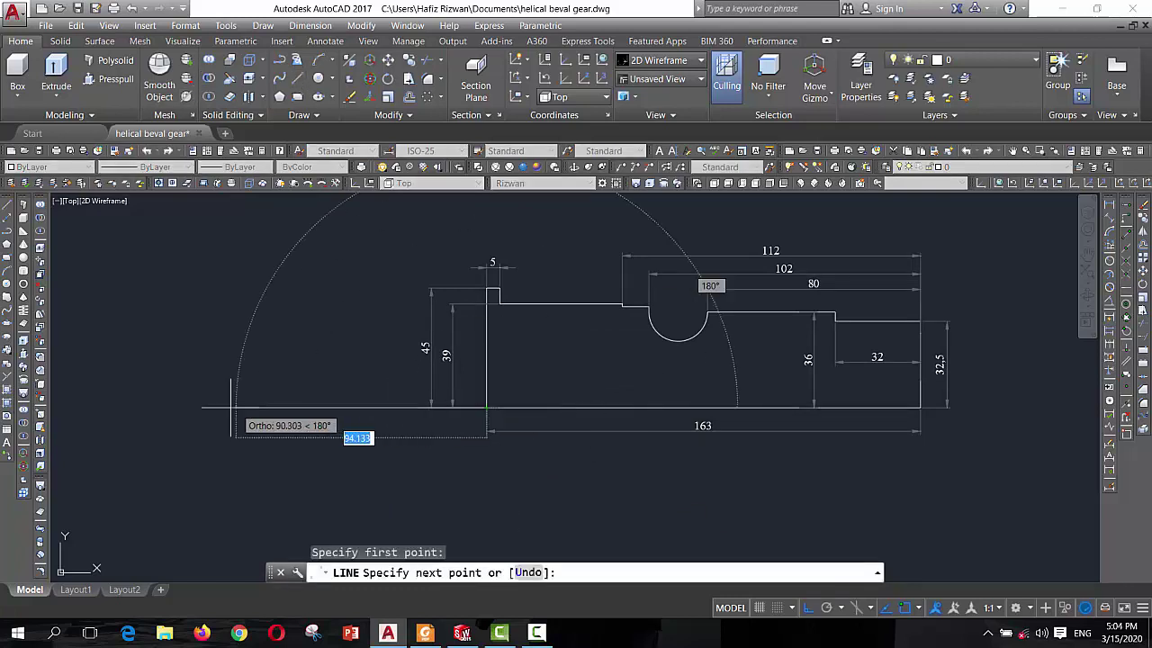
key("Escape")
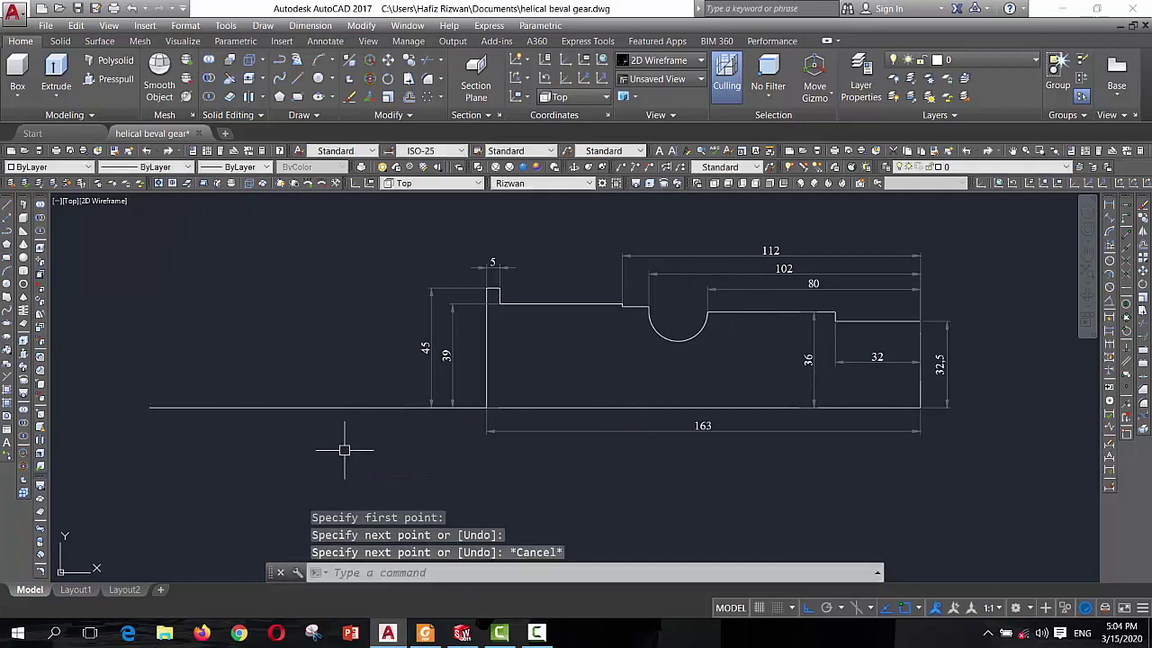
key("Escape")
key("Escape")
scroll(334, 434, "down", 3)
middle_click_drag(398, 442, 563, 423)
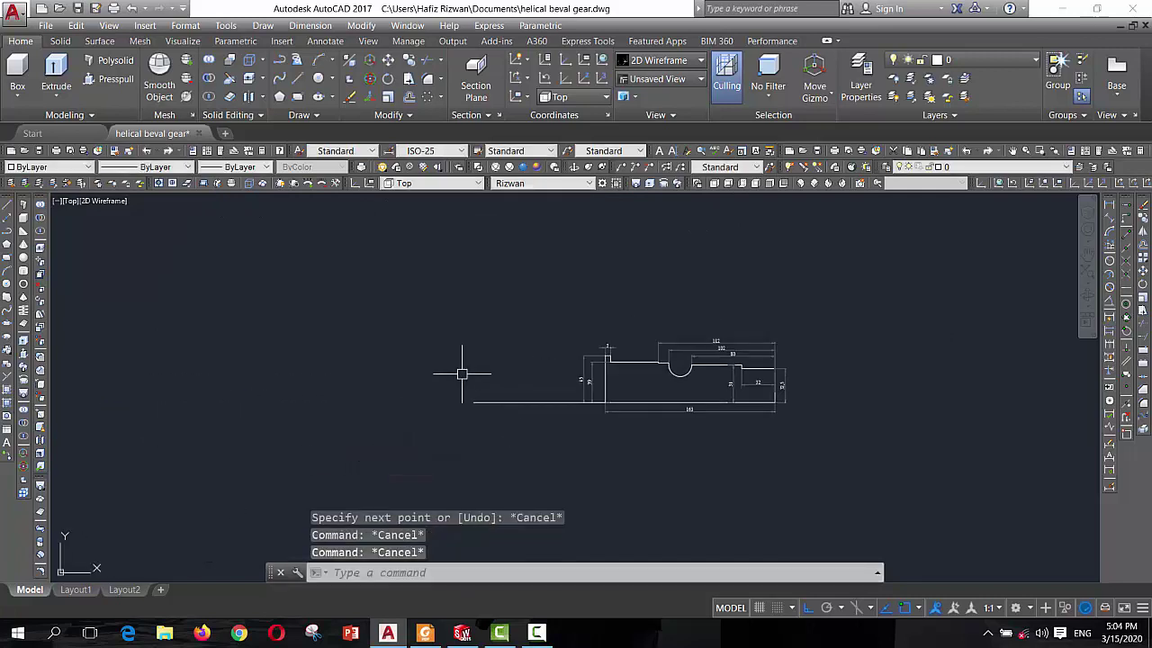
scroll(524, 421, "up", 3)
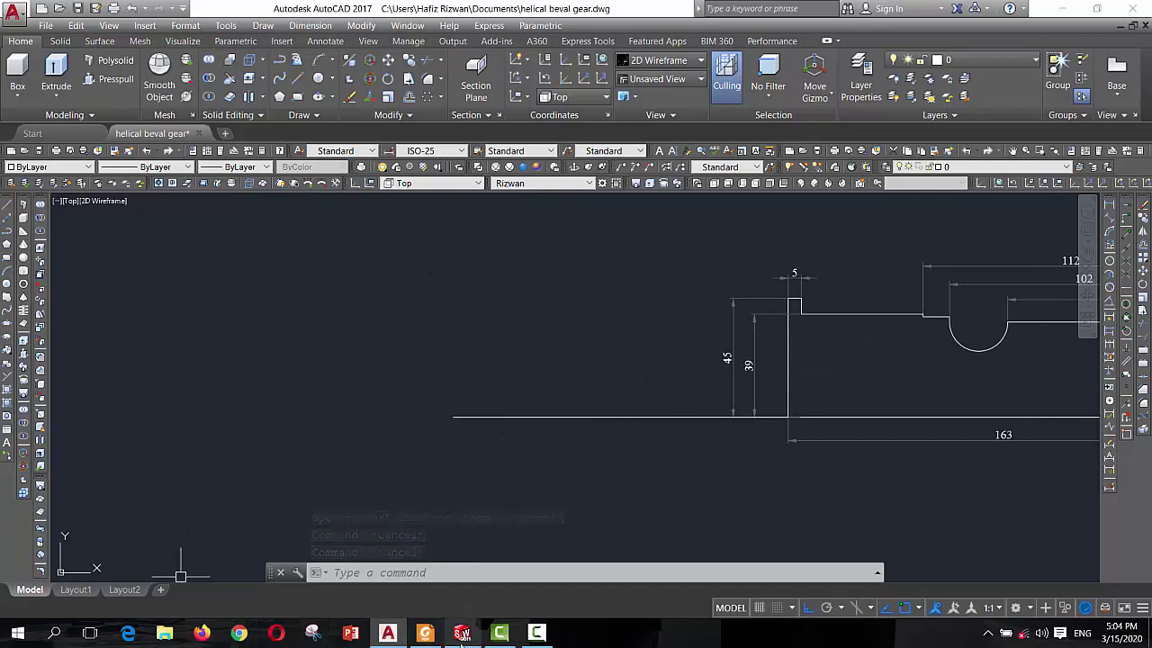
left_click(425, 633)
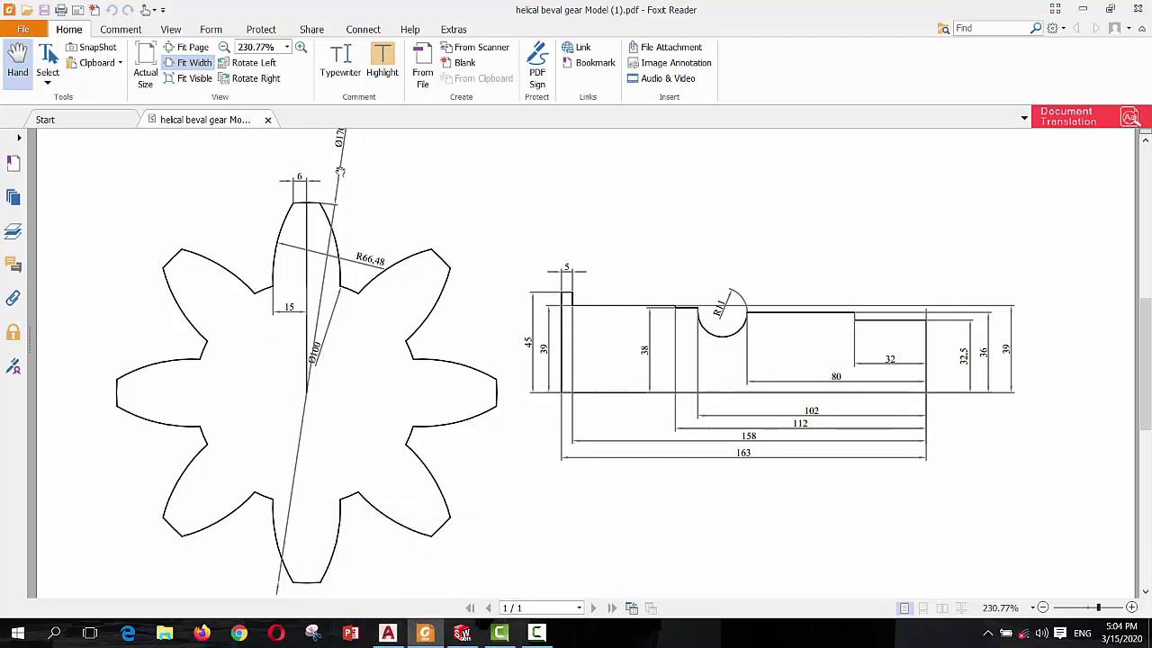
left_click(428, 636)
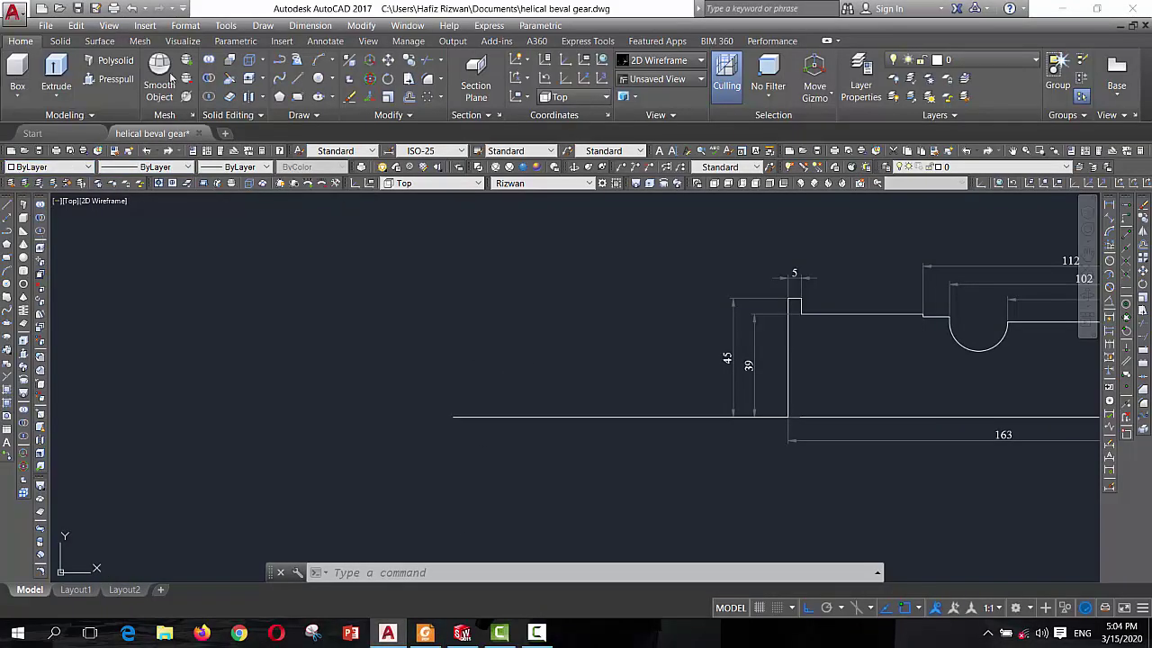
Draw a small circle centred at the horizontal line's left end
left_click(318, 78)
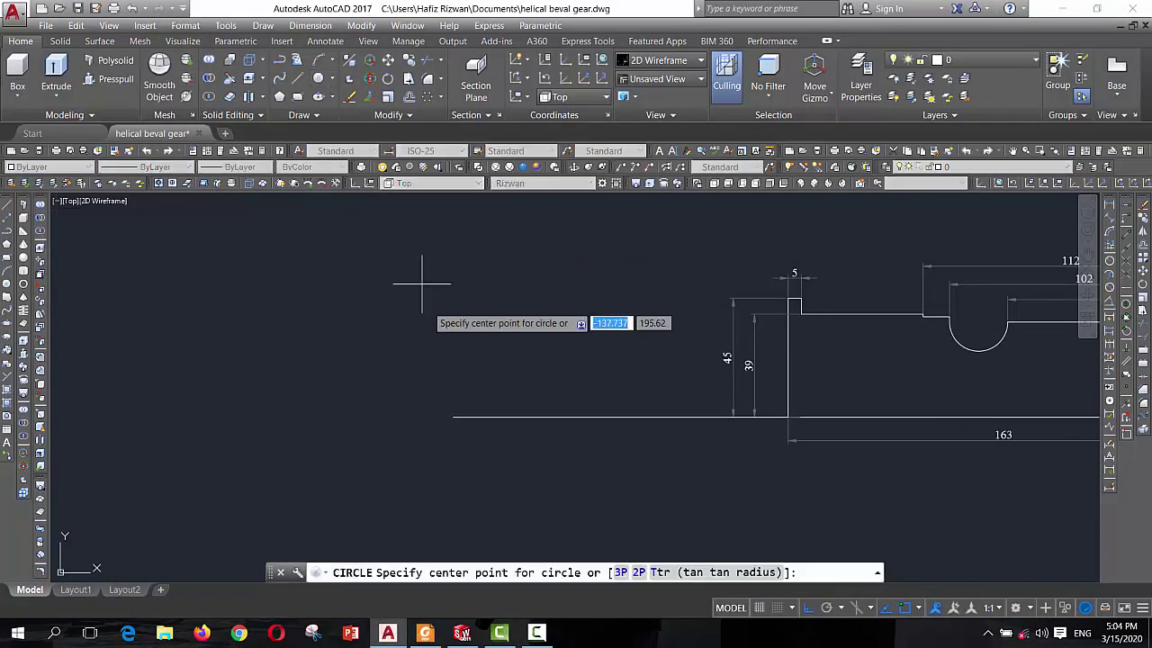
left_click(453, 416)
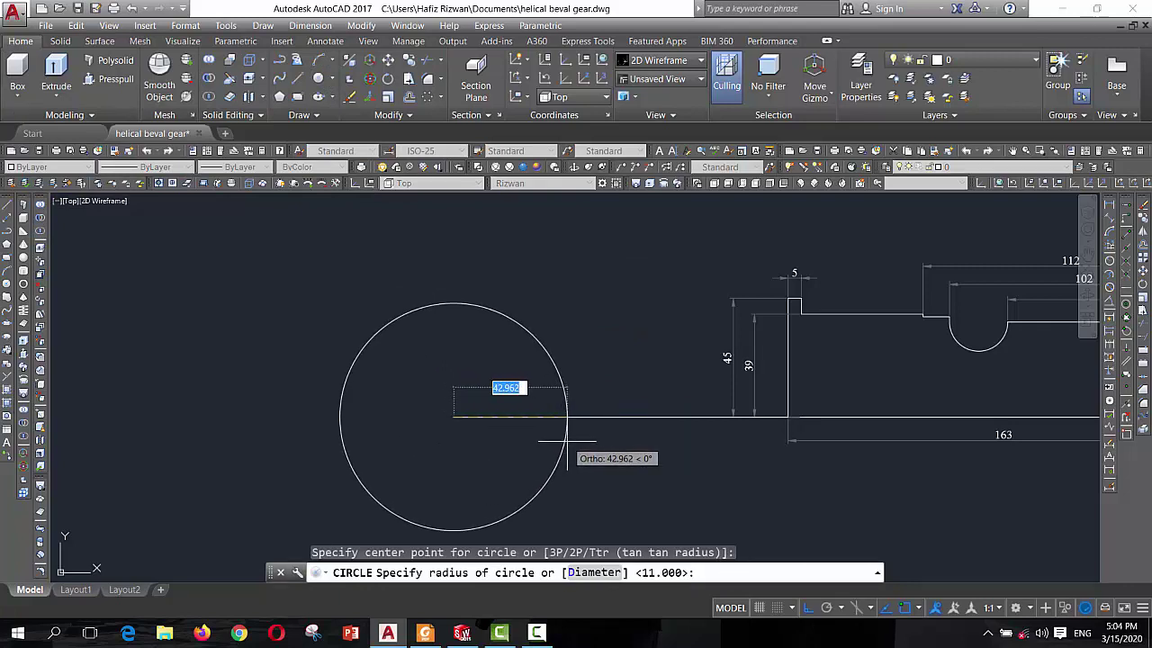
type("50")
key("Return")
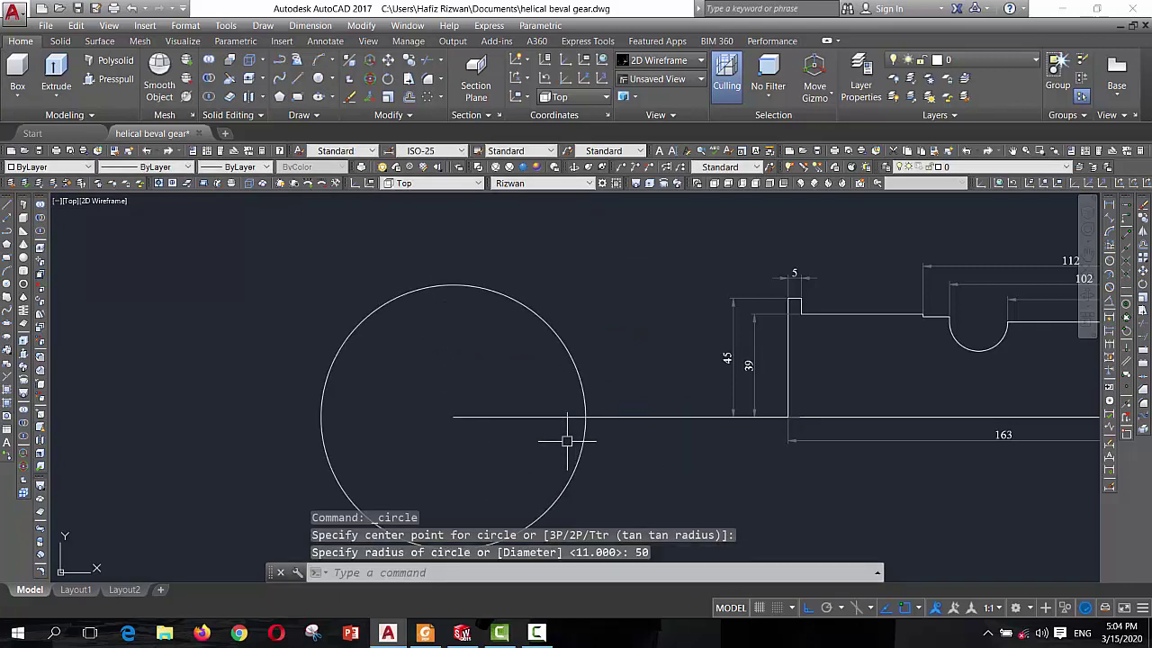
Add a concentric outer circle with a diameter of 170
key("Return")
left_click(452, 415)
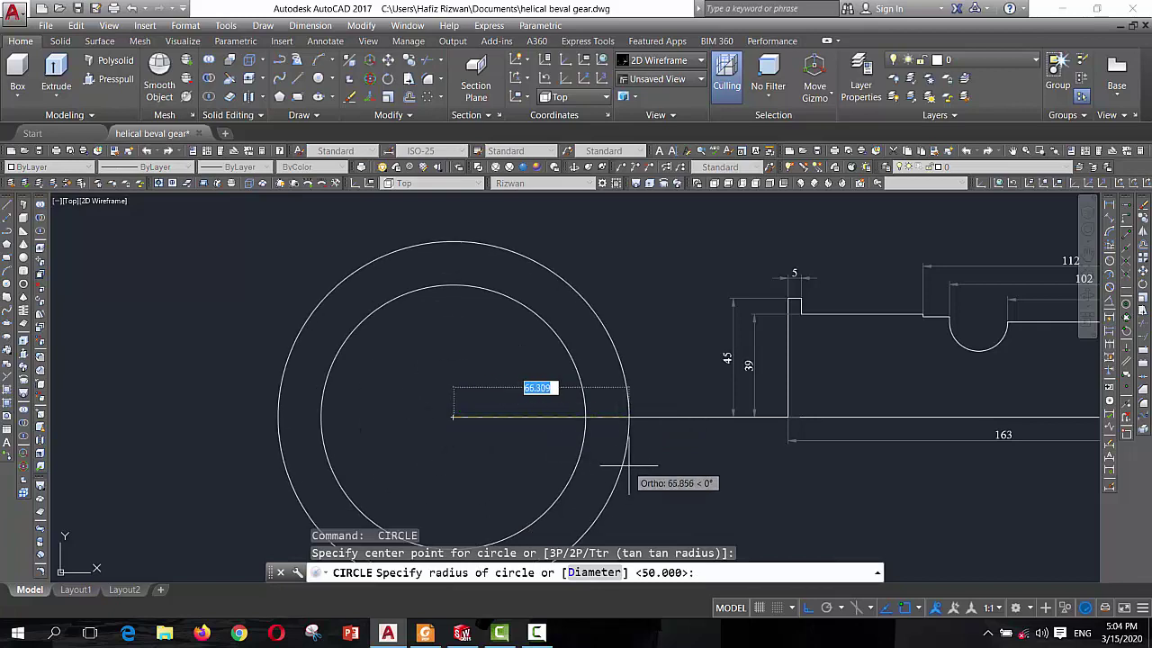
type("d")
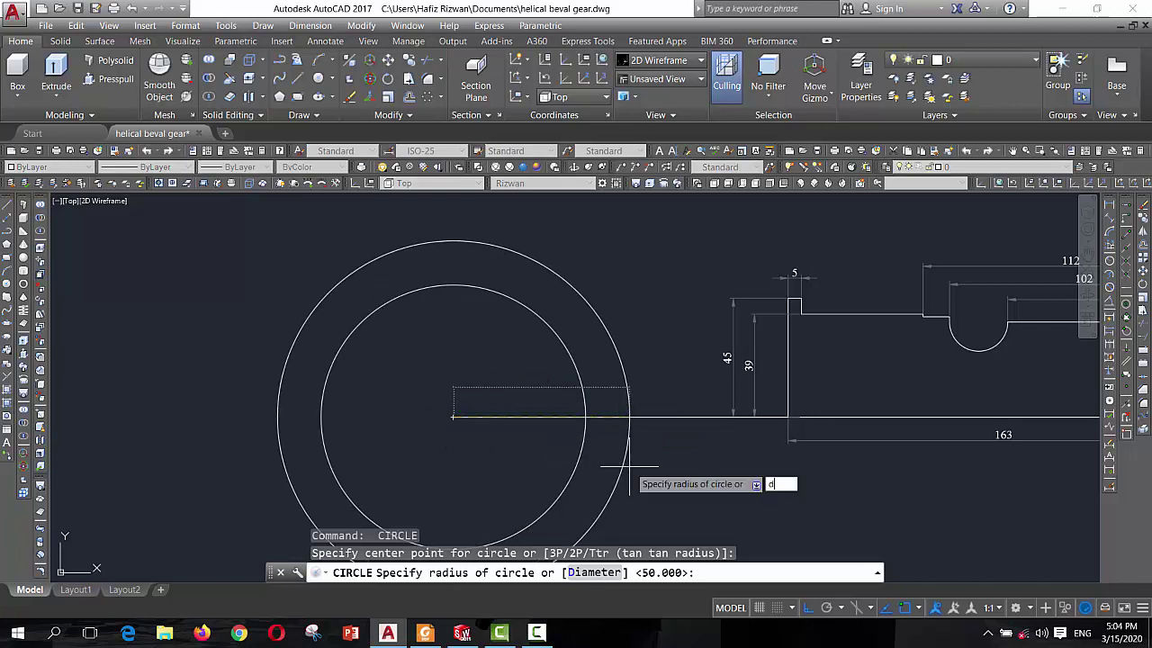
key("Return")
type("1")
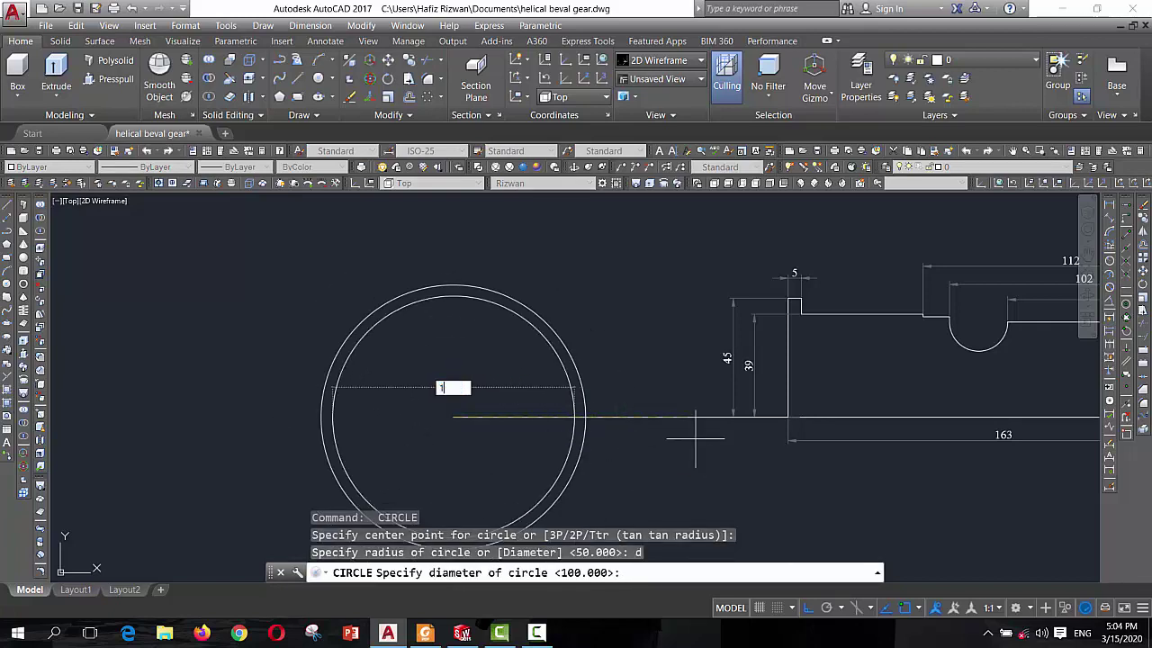
type("70")
key("Return")
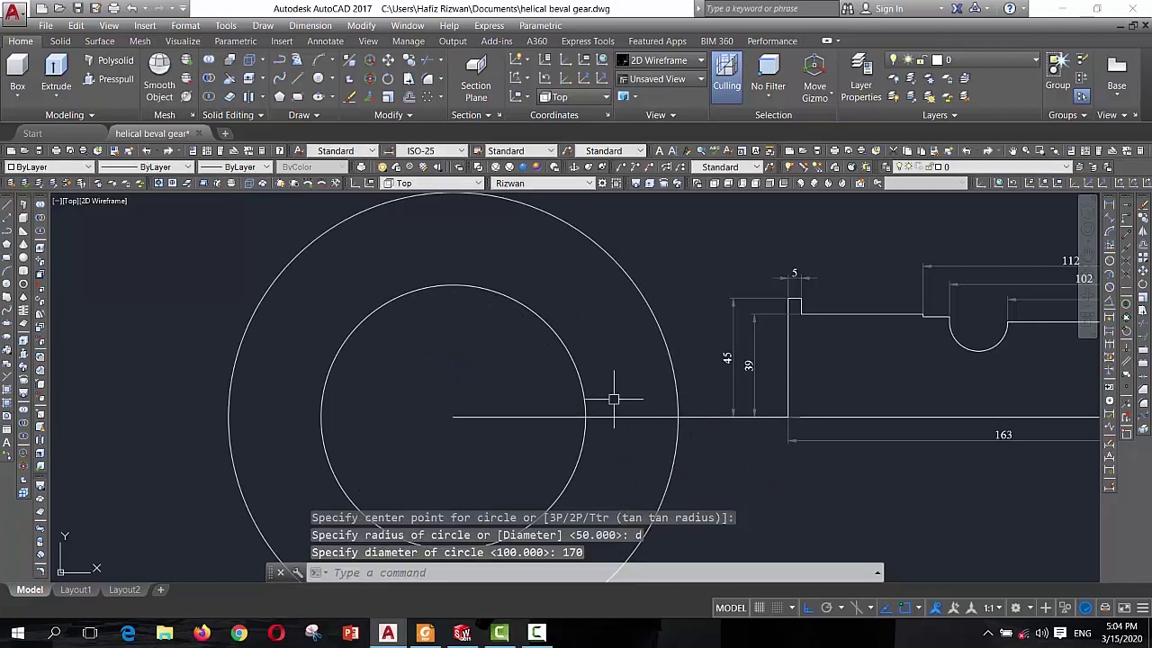
Erase the horizontal centre line and begin a new line at the circles' centre
left_click(695, 417)
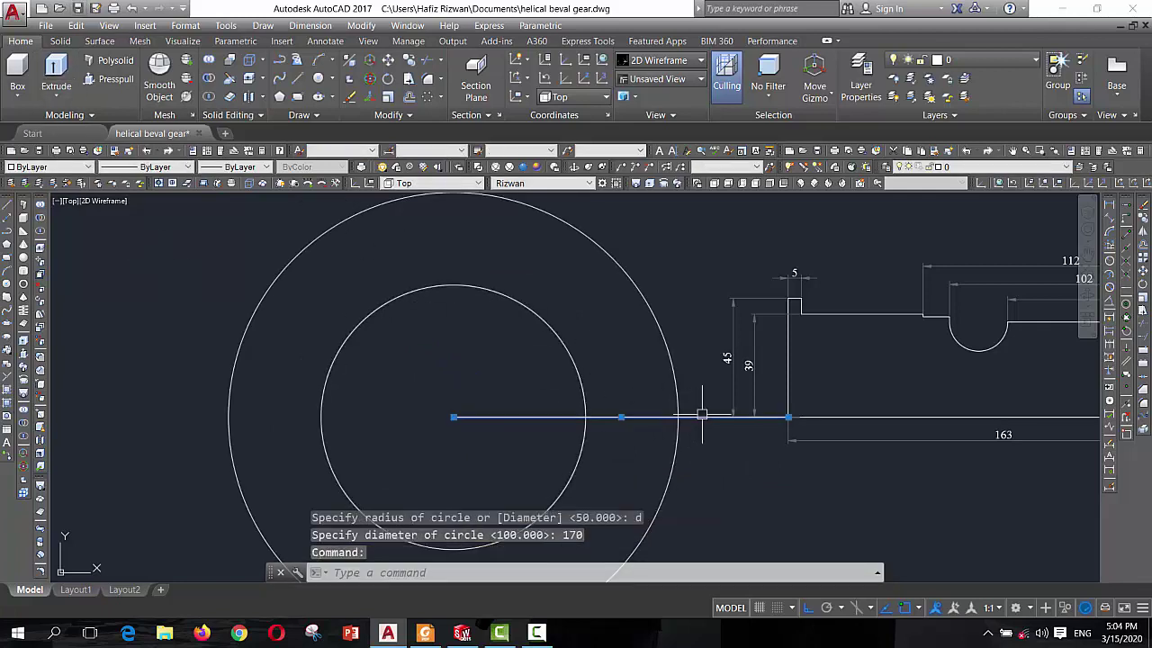
type("E")
key("Return")
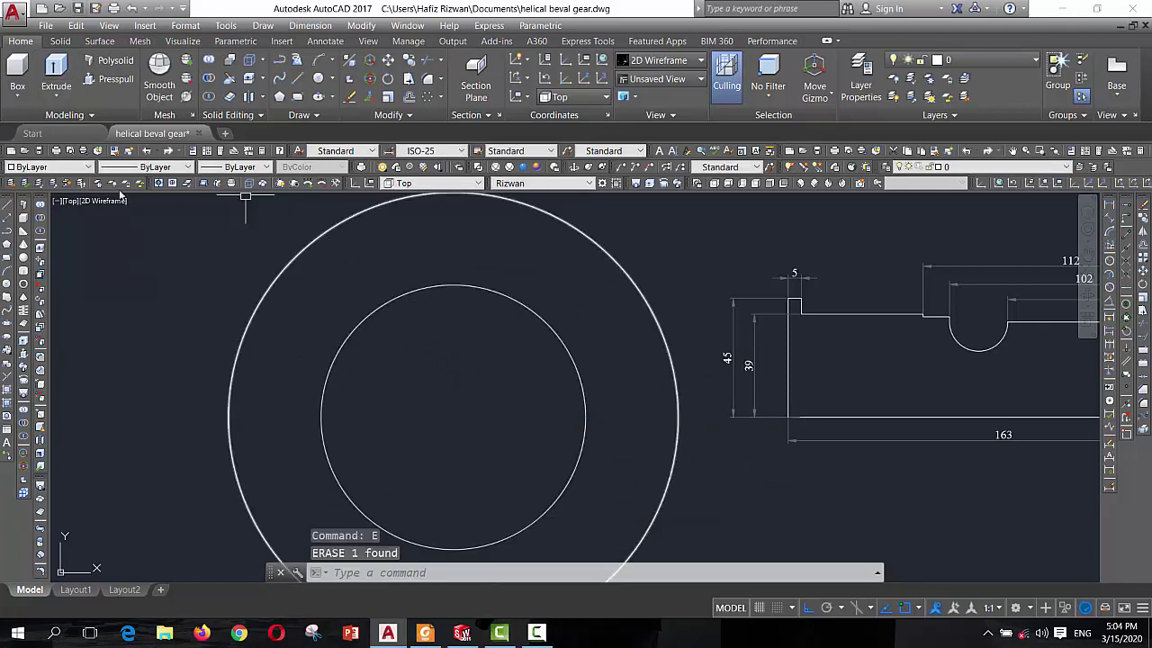
left_click(298, 79)
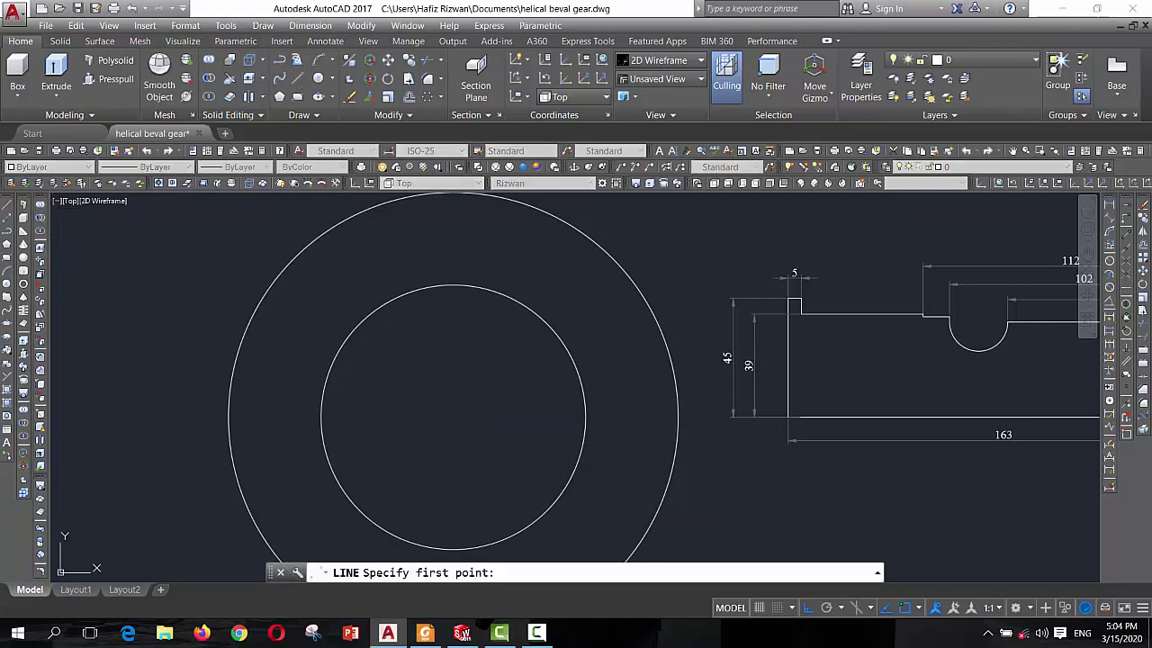
left_click(453, 417)
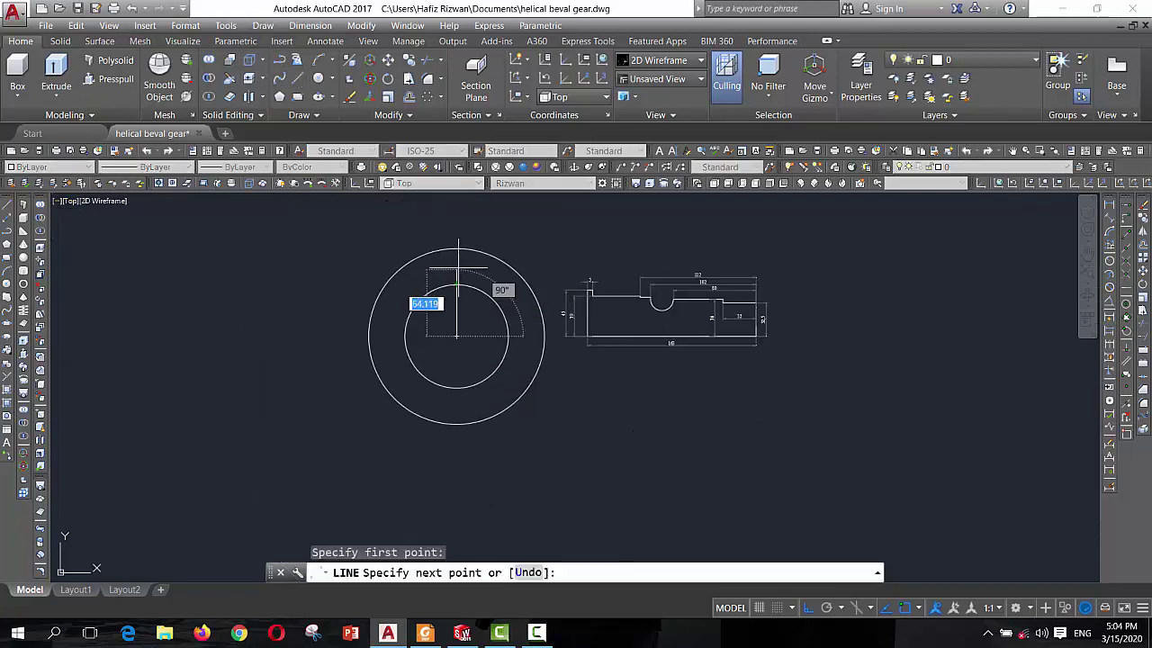
End the vertical line on the outer circle's top quadrant
scroll(454, 237, "up", 1)
scroll(446, 239, "up", 1)
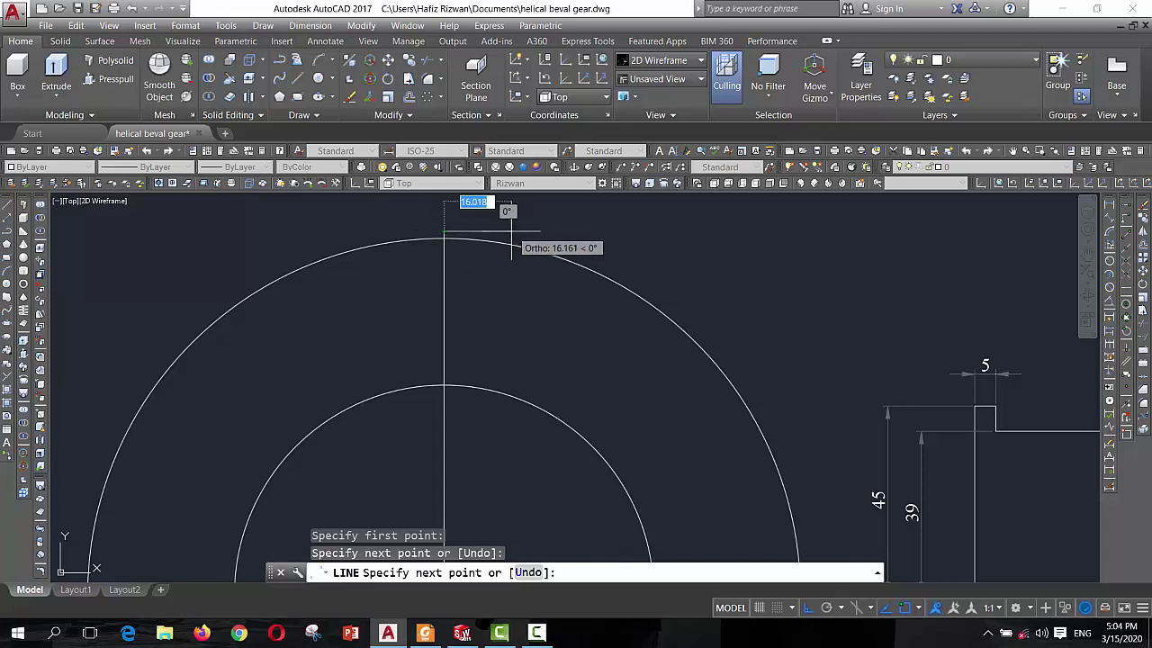
key("ctrl+z")
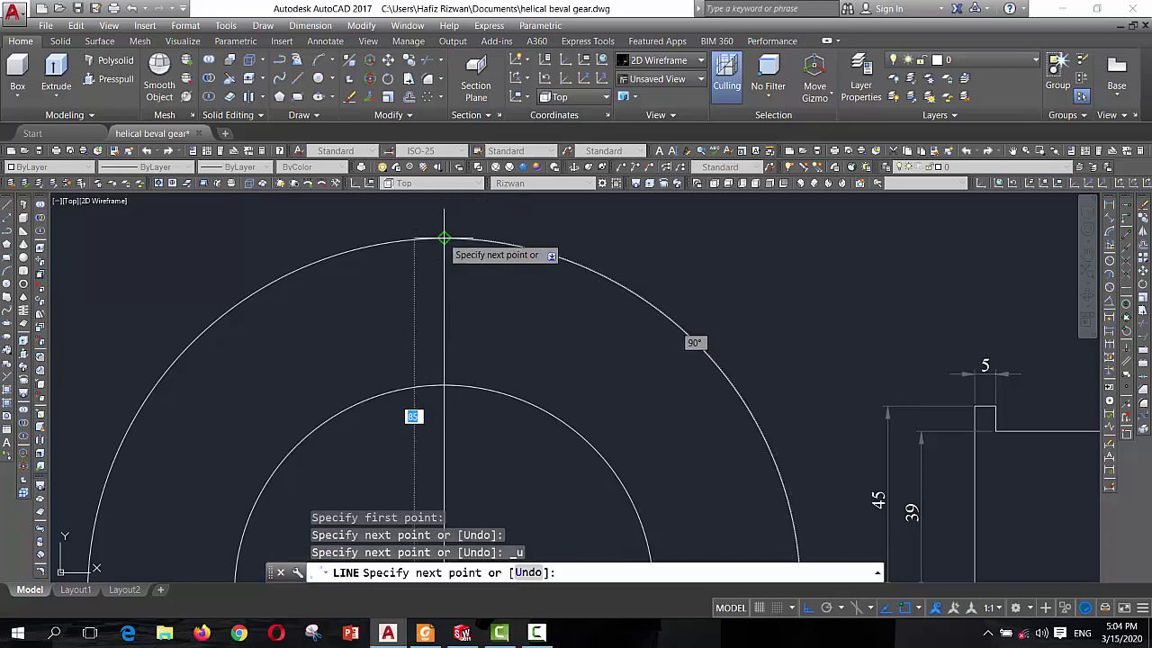
left_click(444, 239)
key("Return")
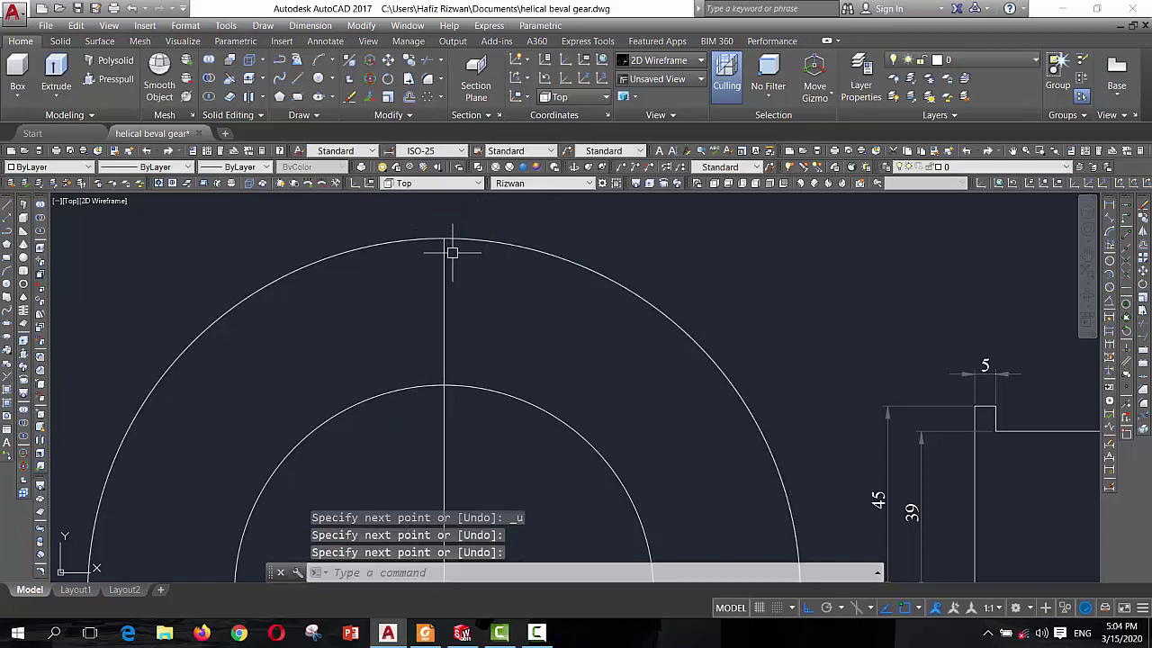
type("o")
Offset a copy of the vertical line 6 units to the left
key("Return")
type("OFFSET")
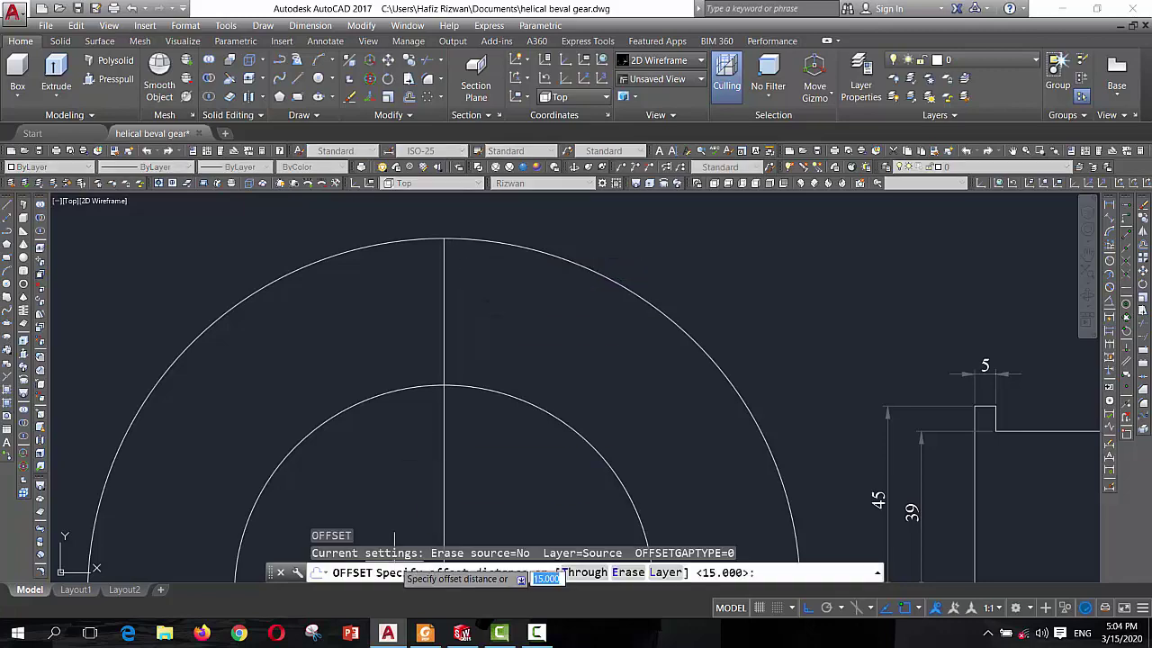
left_click(425, 632)
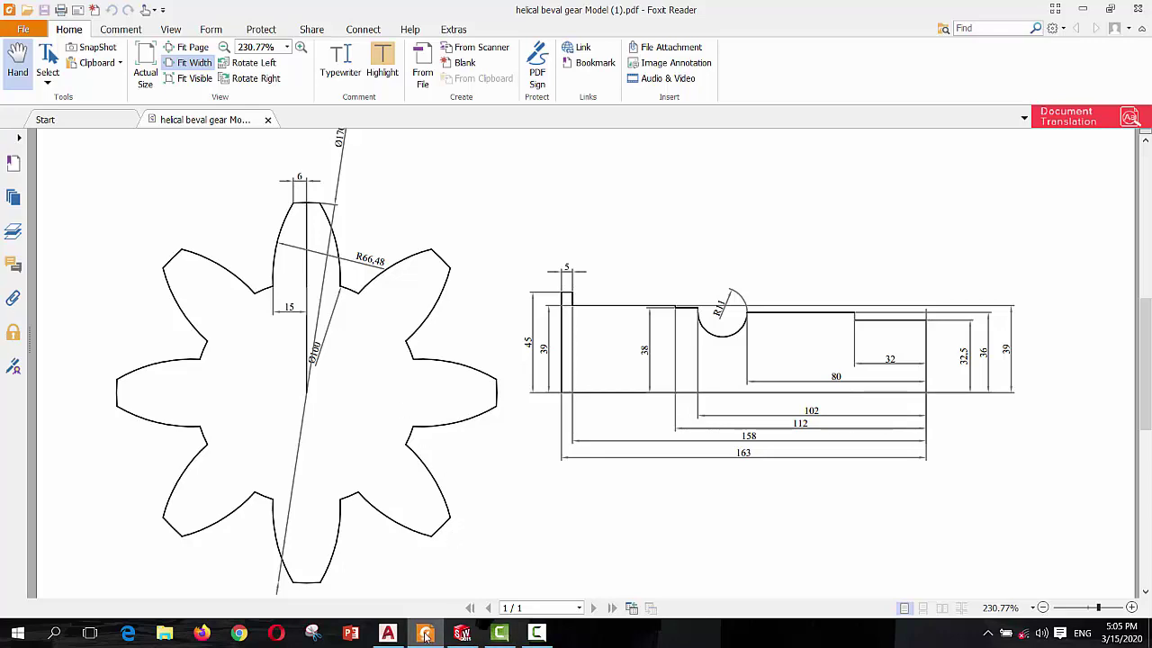
left_click(387, 632)
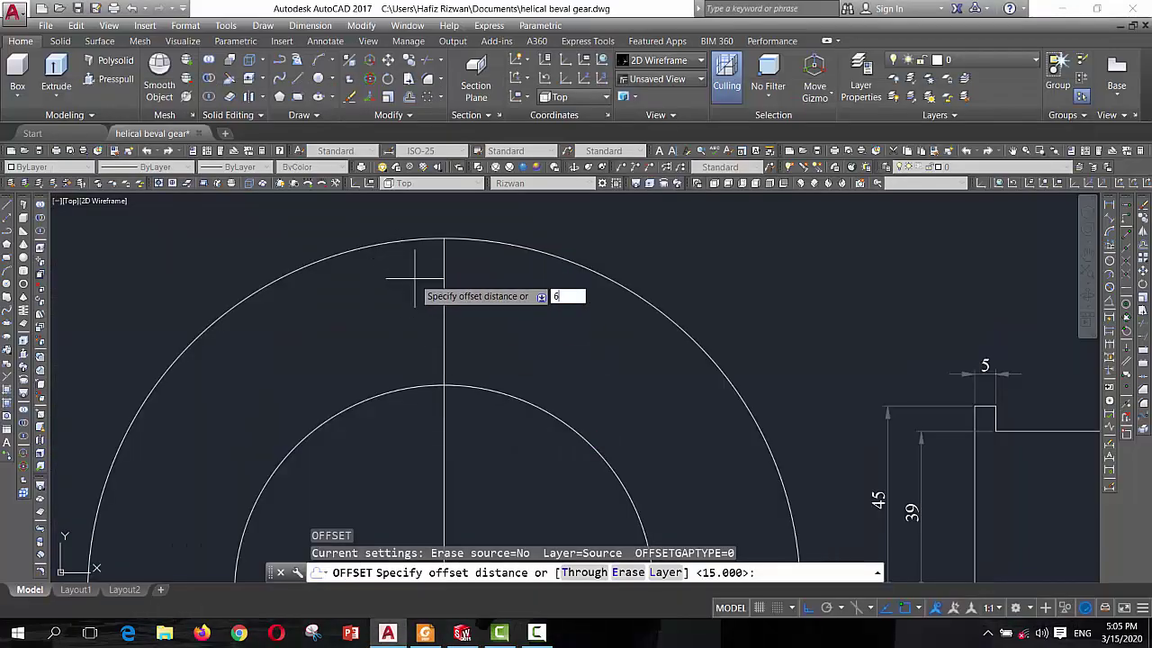
key("Return")
left_click(443, 298)
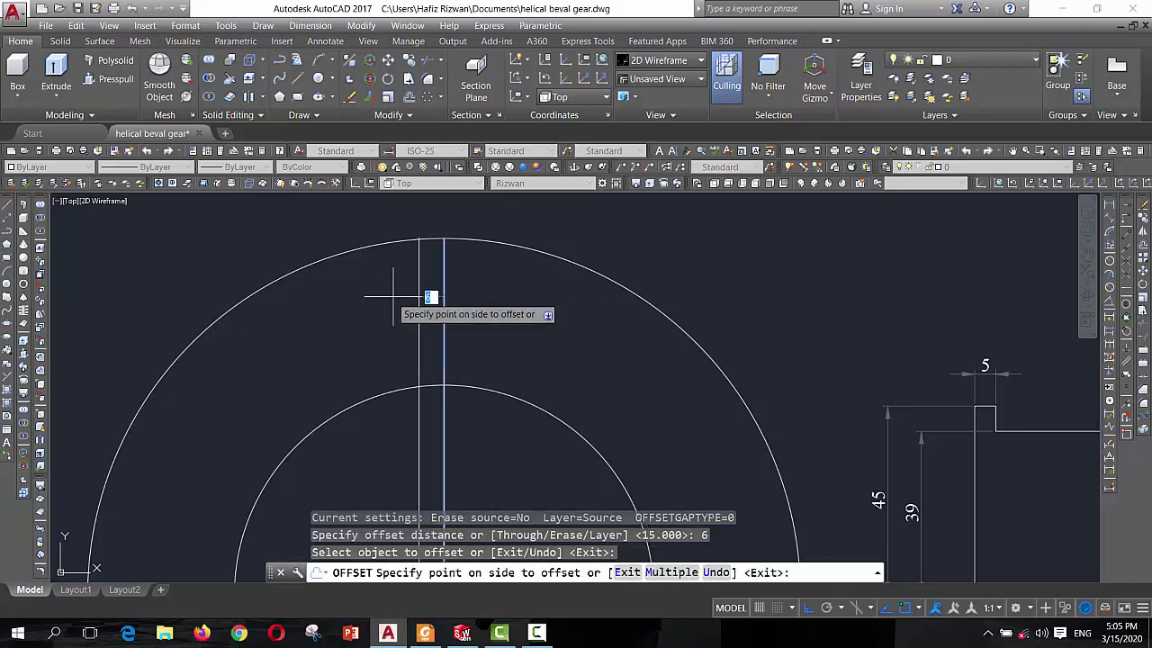
left_click(392, 296)
key("Return")
key("Return")
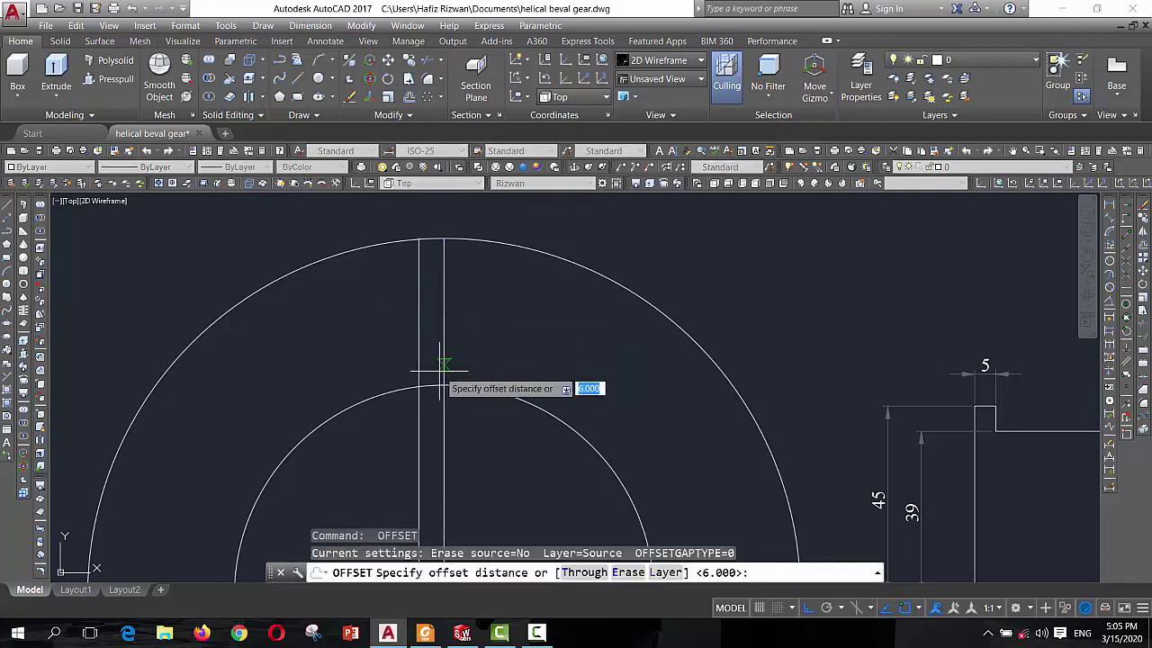
Offset another copy of the vertical line 15 units to the left, checking the reference PDF
left_click(425, 636)
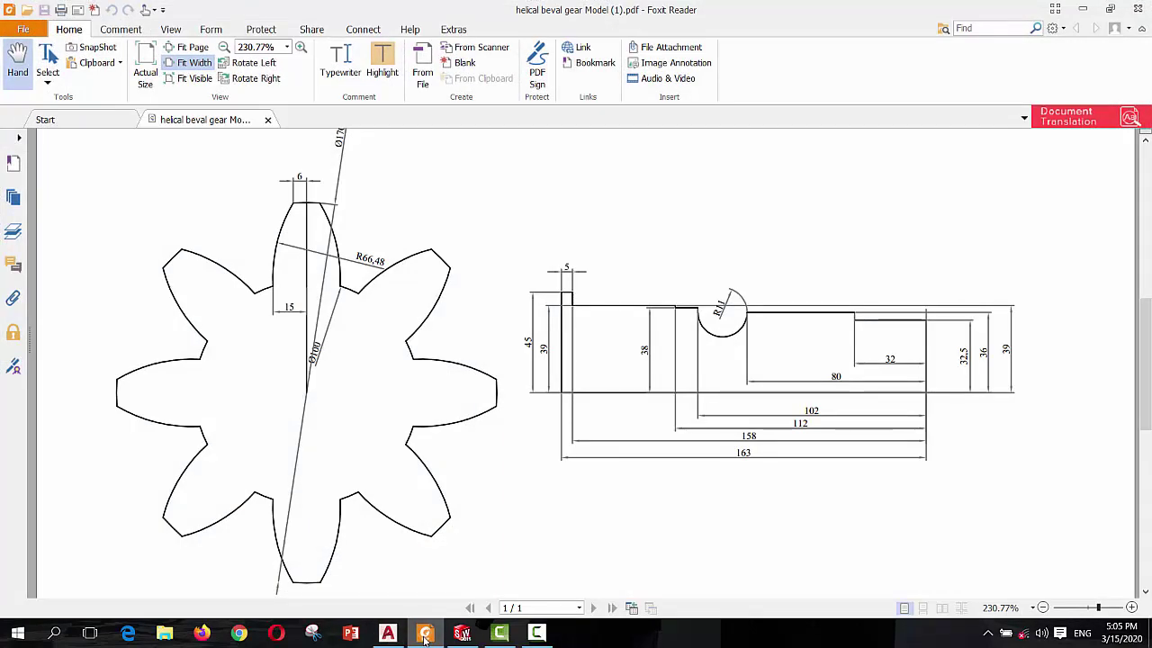
left_click(425, 635)
type("15")
key("Return")
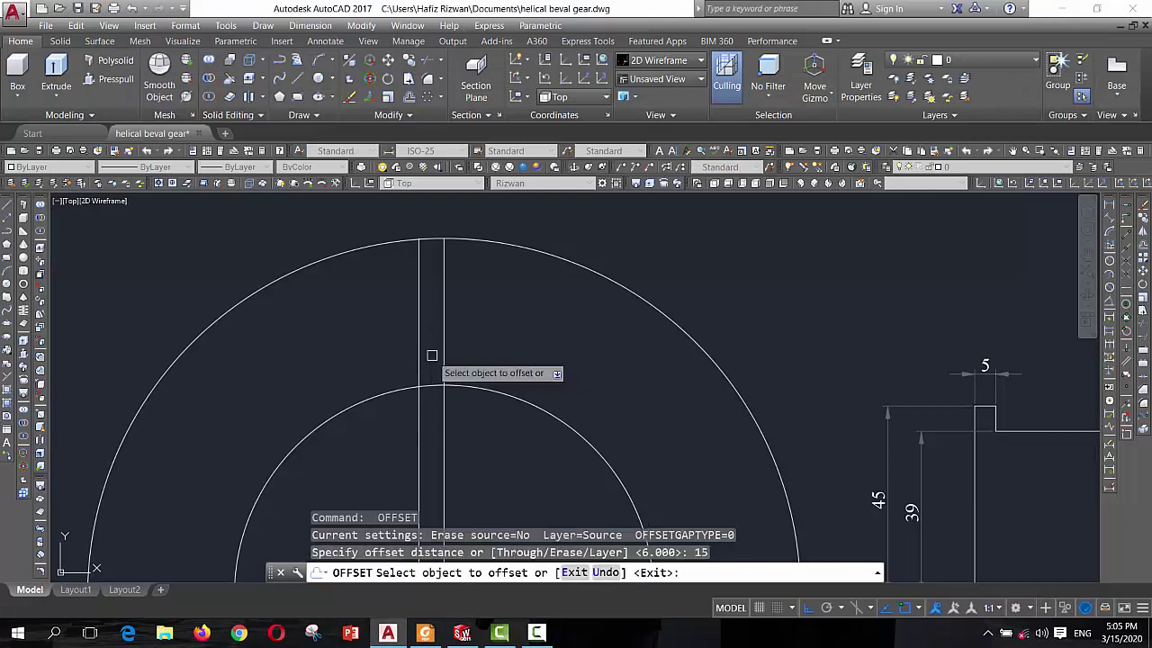
left_click(442, 310)
left_click(350, 320)
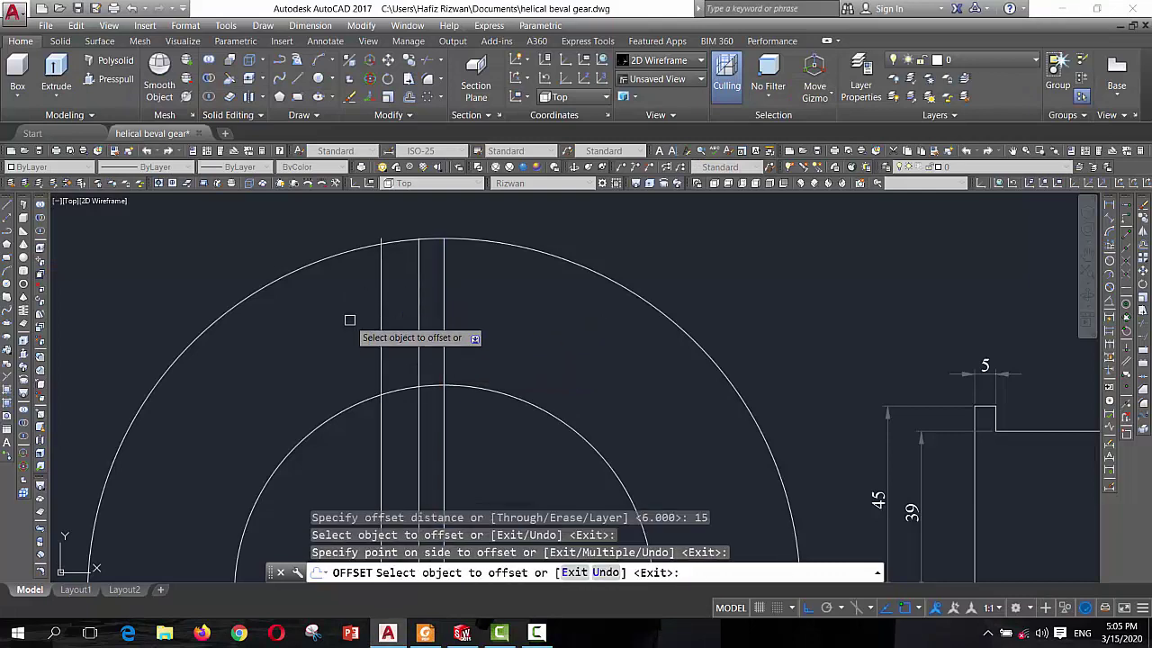
key("Return")
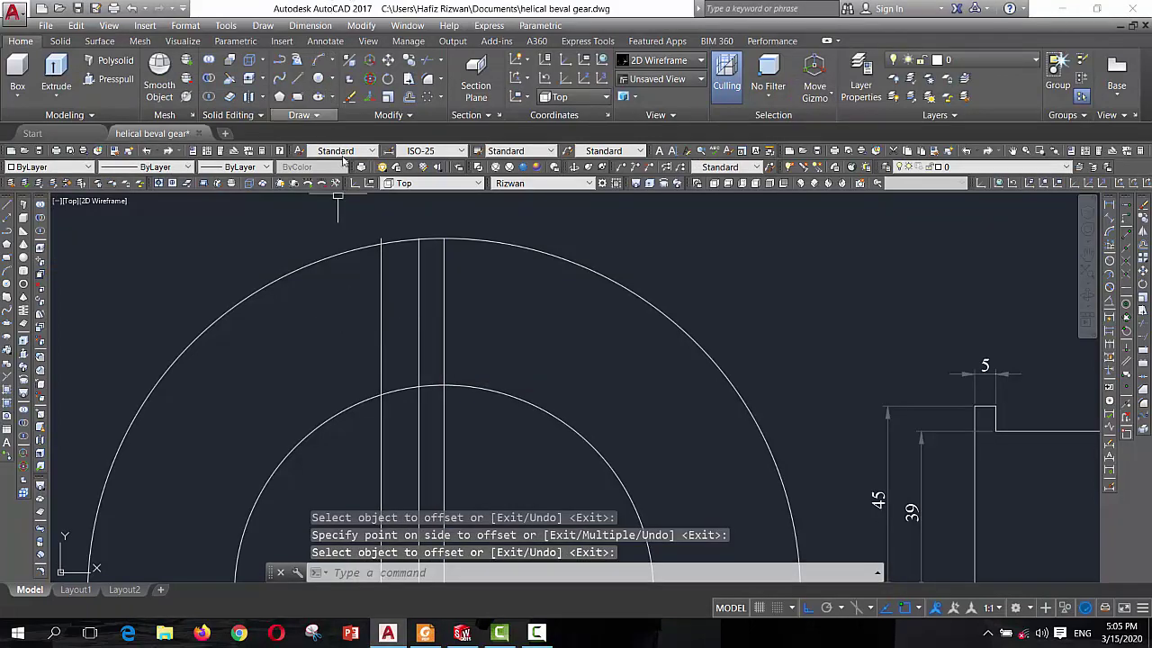
left_click(436, 640)
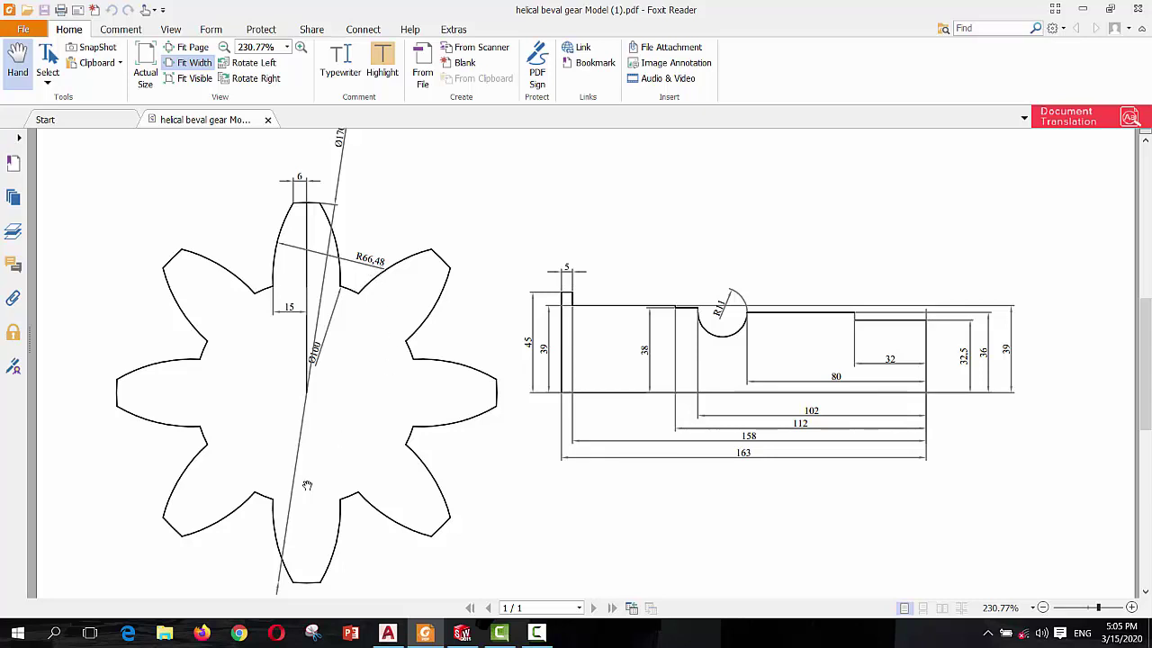
mouse_move(387, 632)
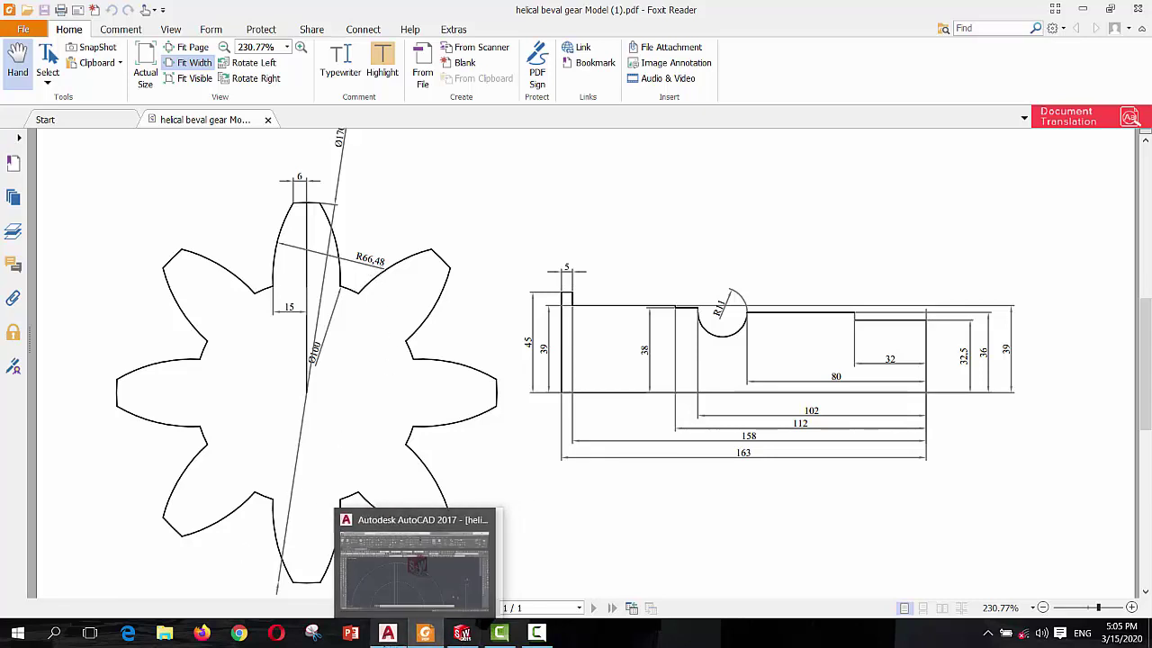
left_click(424, 634)
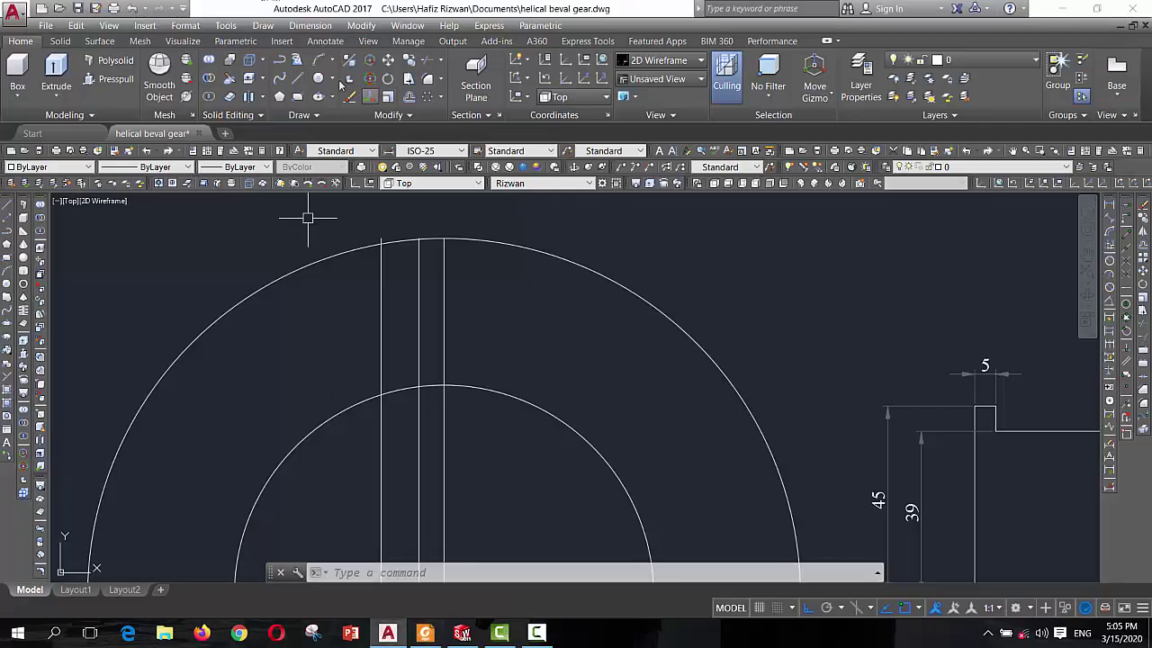
Draw a three-point tooth-flank arc from the offset line's top to the inner circle, ending at 66.48
left_click(334, 59)
left_click(346, 111)
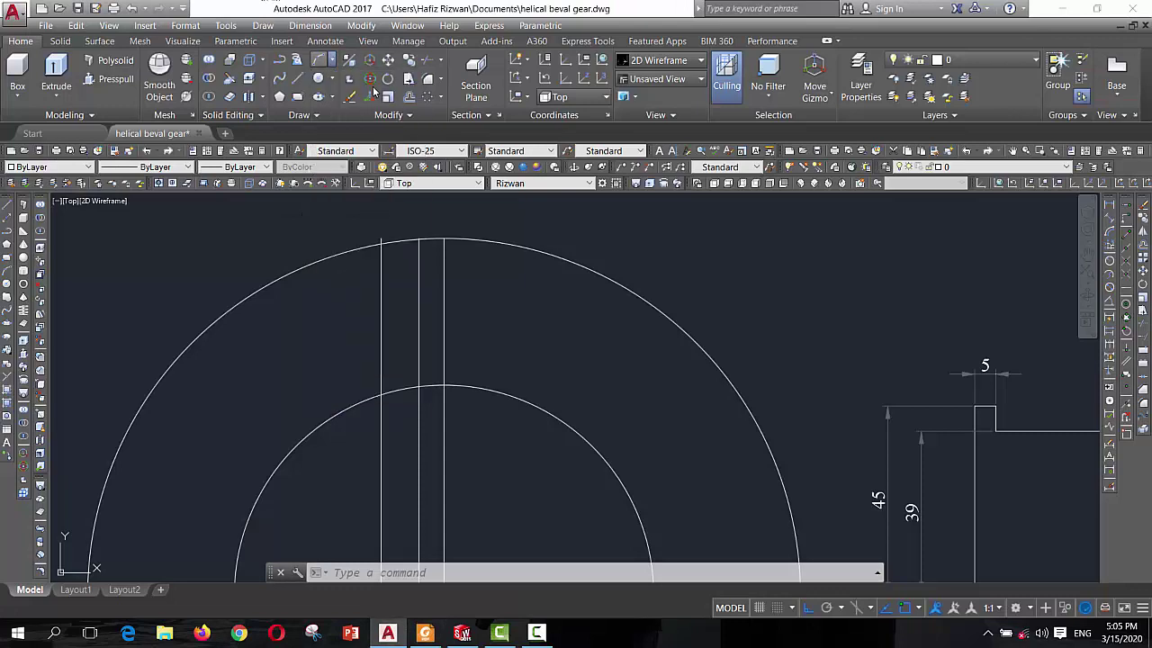
left_click(419, 238)
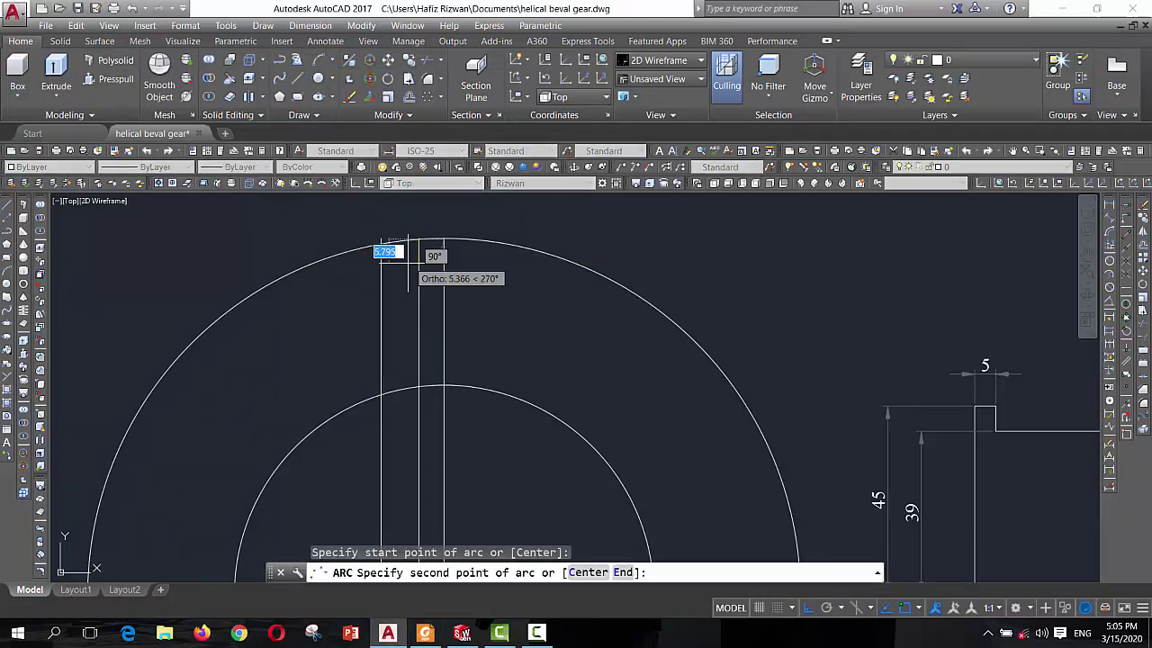
left_click(382, 393)
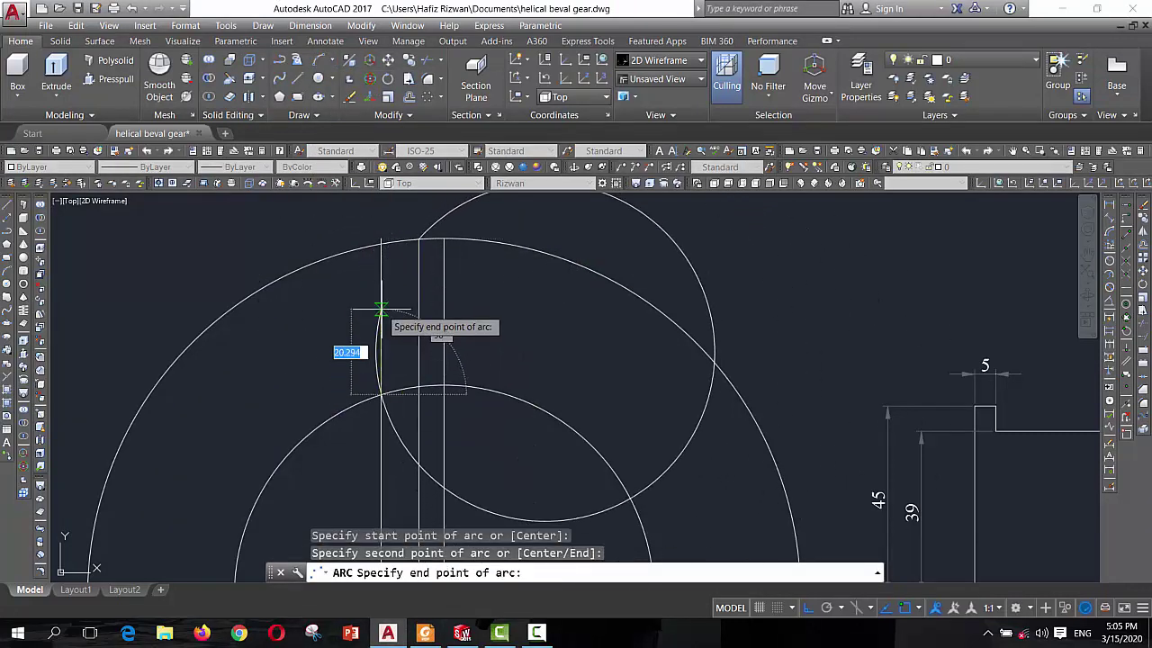
type("66.48")
key("Return")
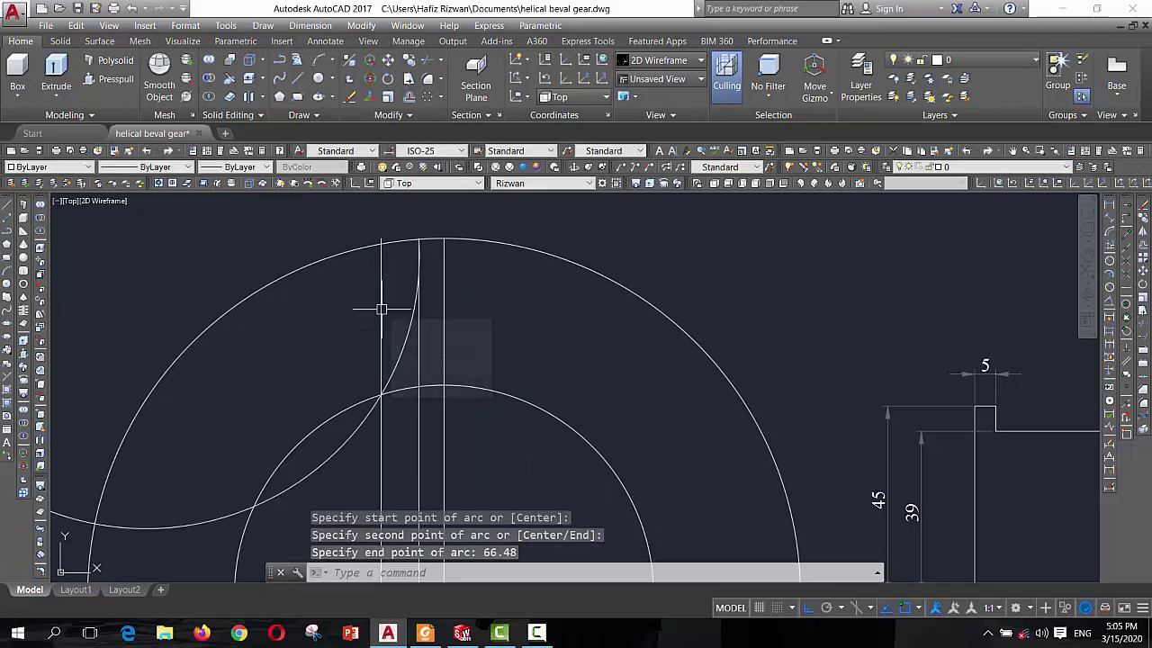
key("ctrl+z")
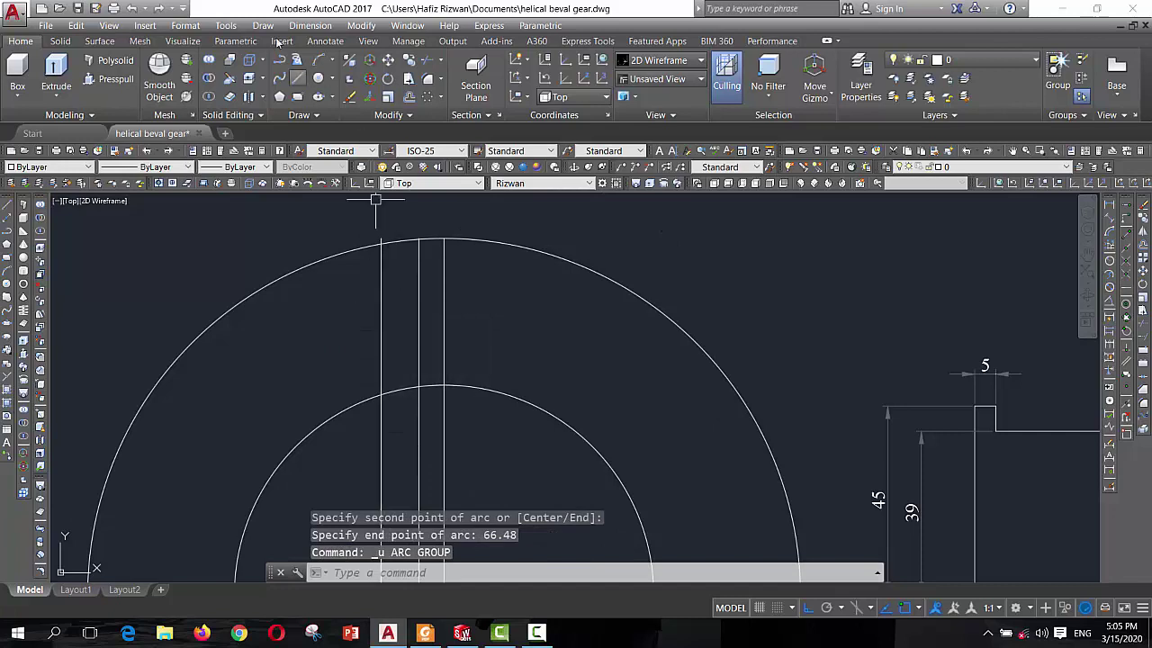
left_click(318, 59)
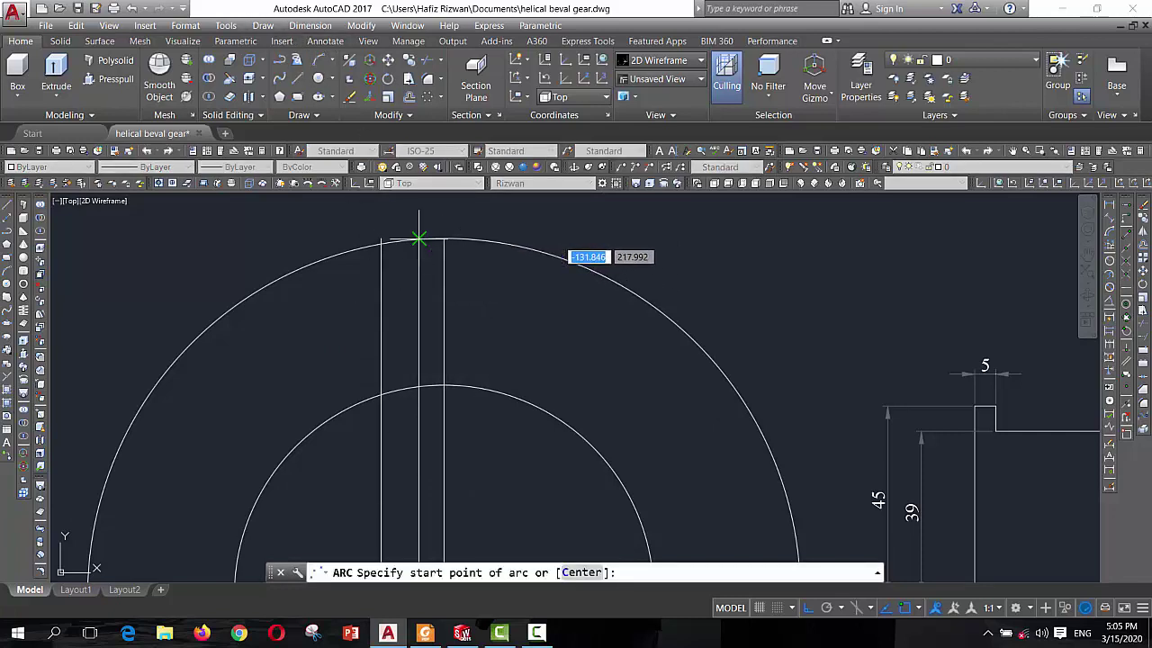
left_click(420, 239)
left_click(387, 393)
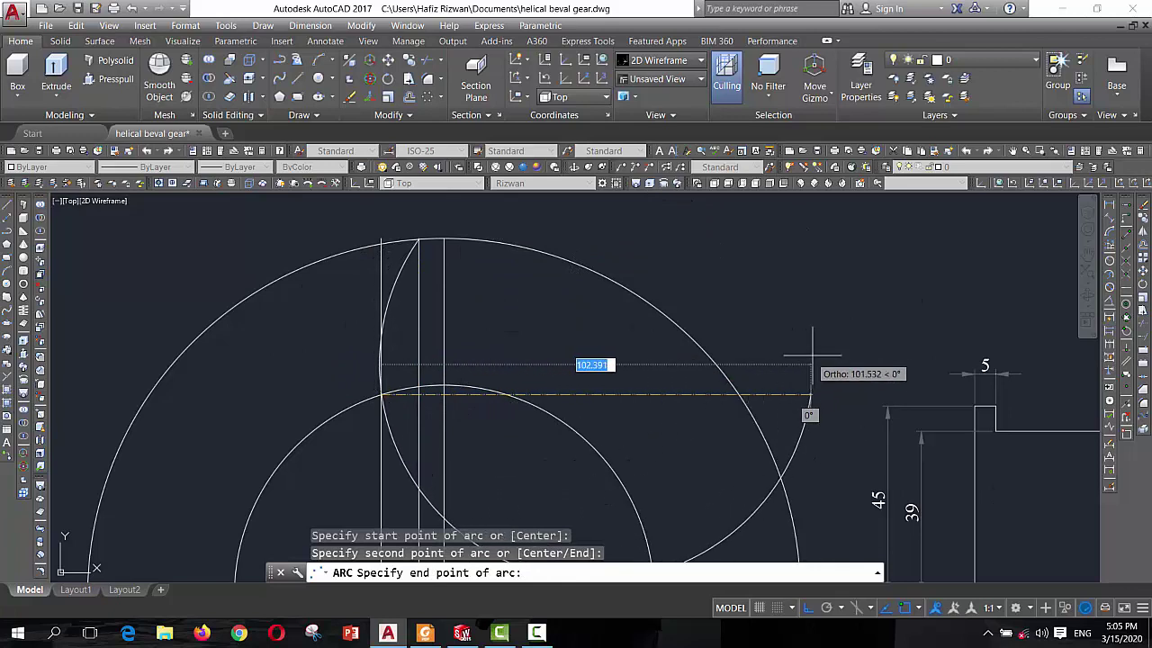
type("66.48")
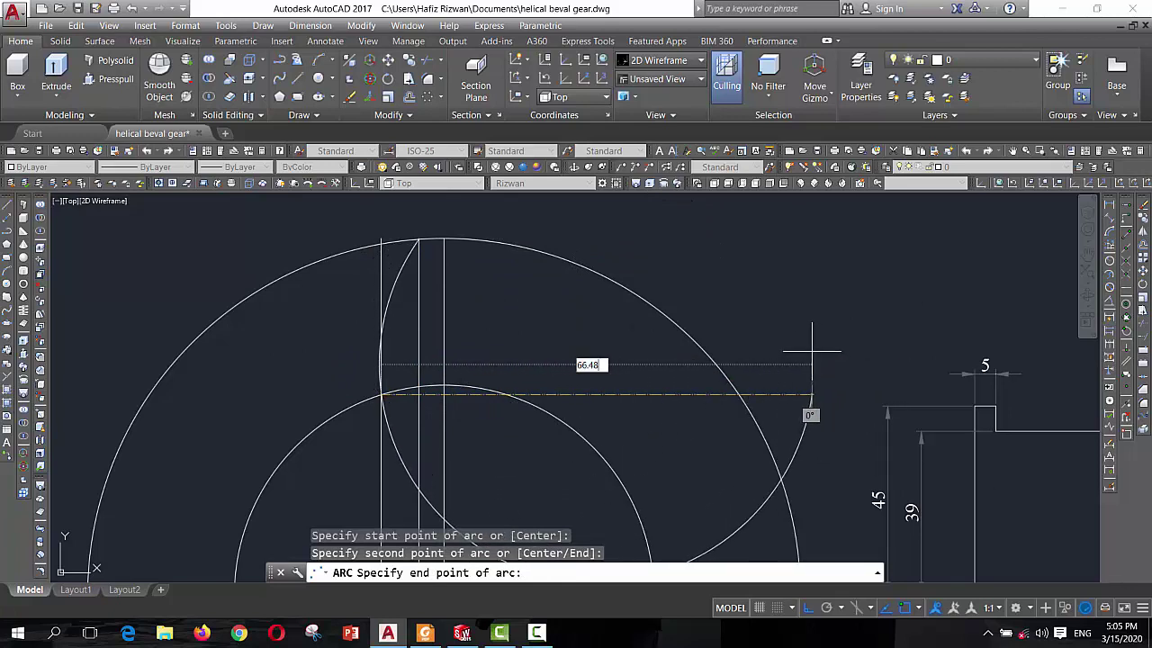
key("Return")
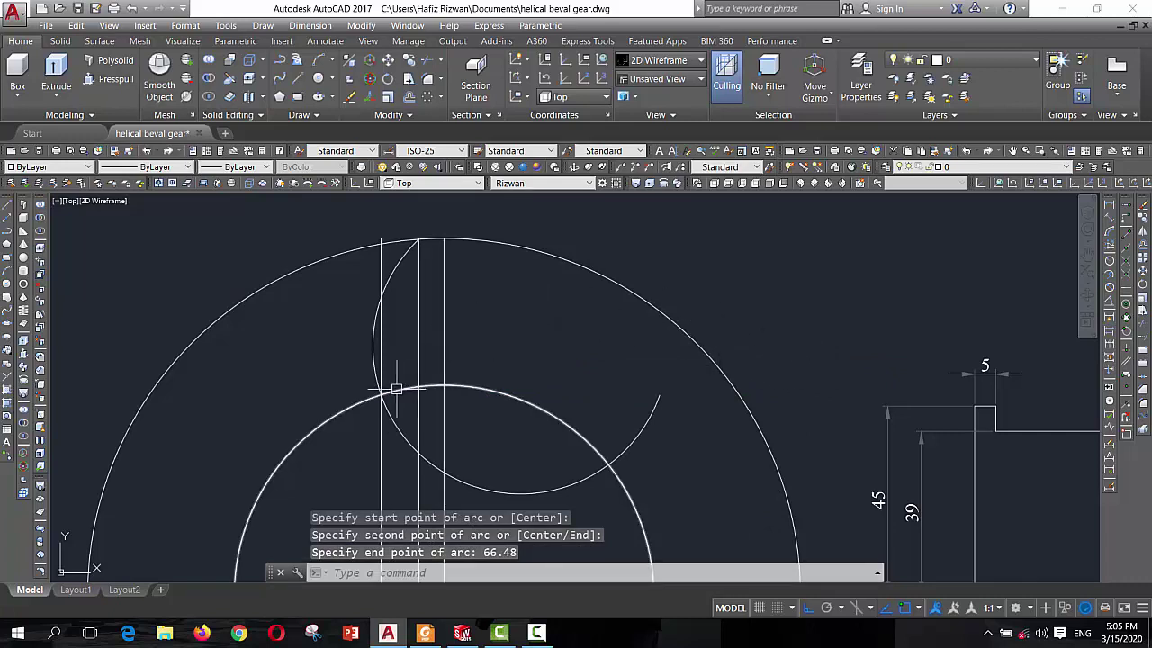
Trim the arc piece left of the vertical line
left_click(374, 348)
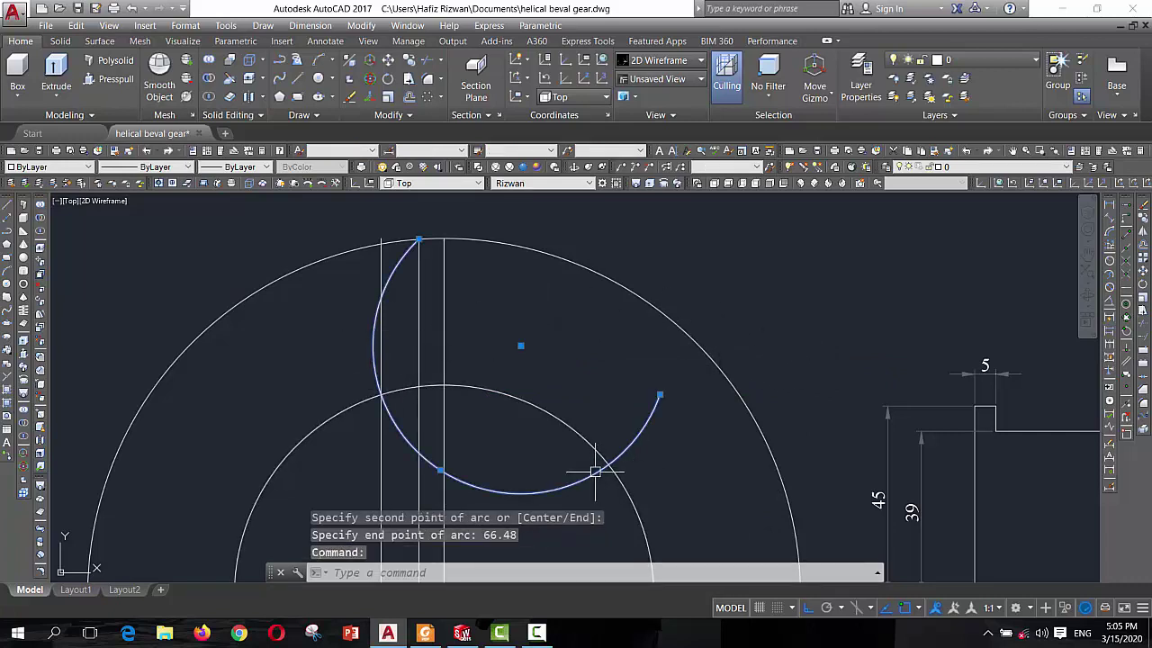
type("tr")
key("Return")
key("Return")
key("Return")
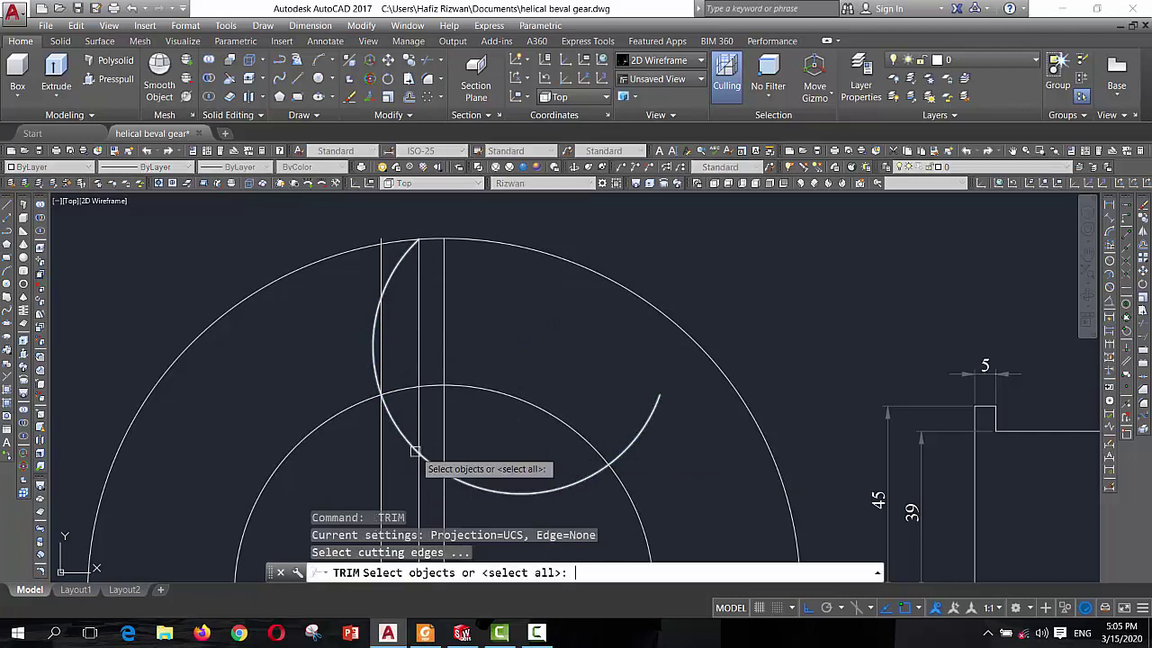
key("Return")
left_click(410, 439)
key("Escape")
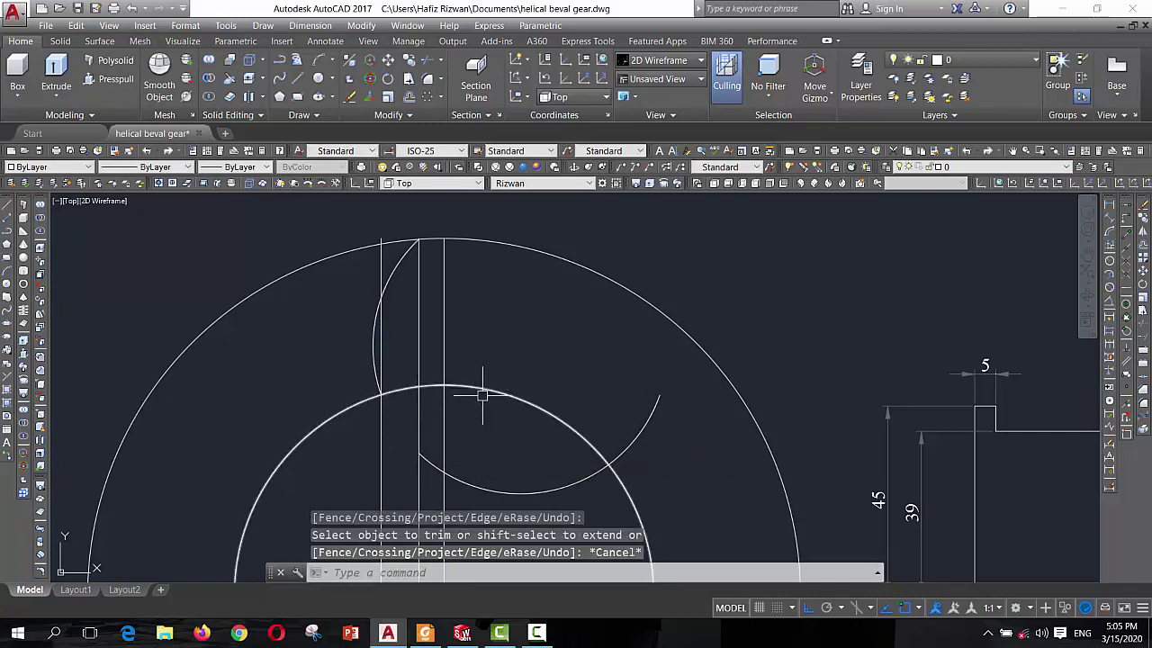
Erase both vertical construction lines and the leftover arc
left_click(537, 488)
left_click(418, 436)
left_click(382, 431)
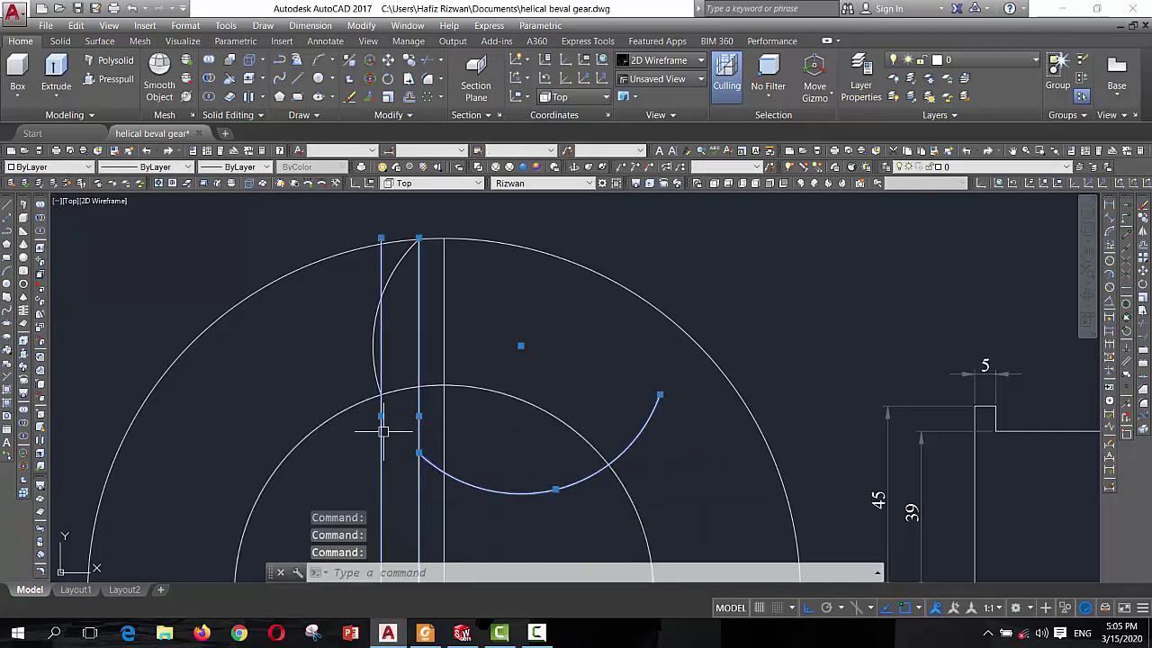
type("e")
key("Return")
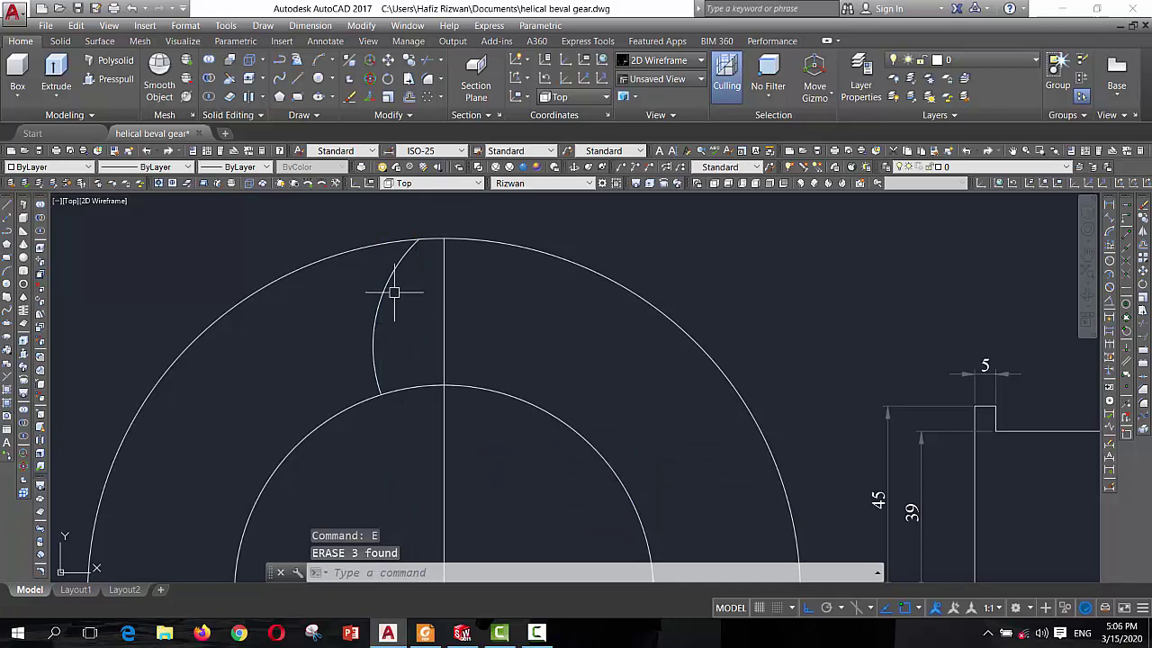
Mirror the flank arc about the vertical centre line, keeping the original
left_click(382, 304)
left_click(377, 310)
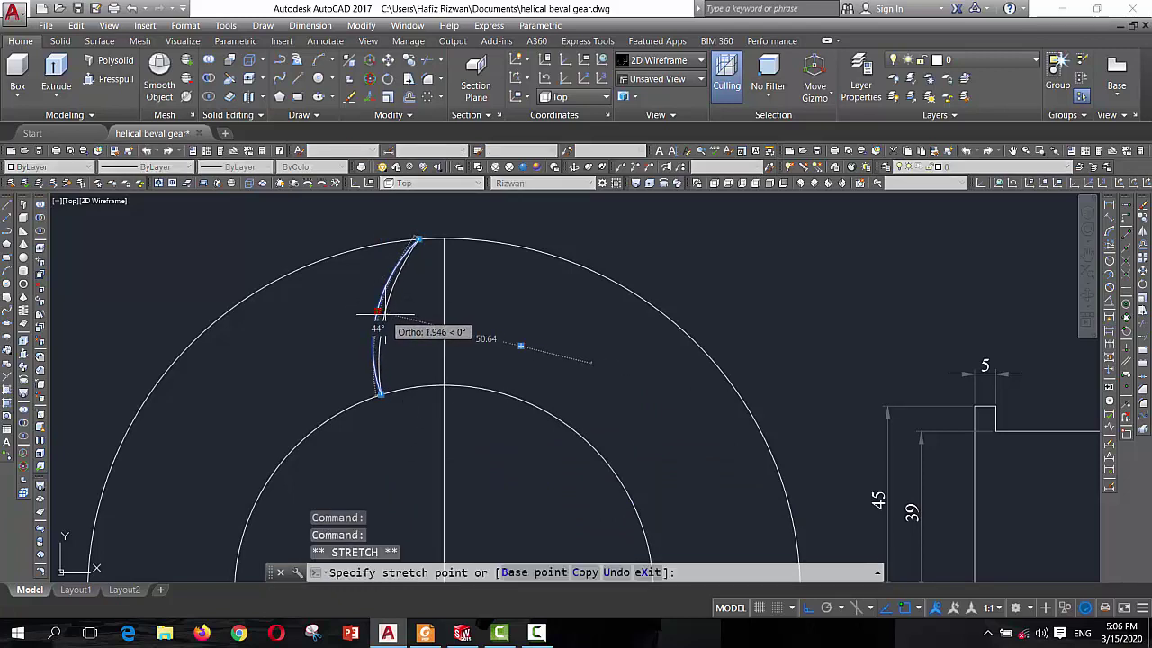
key("Escape")
key("Escape")
key("Escape")
type("mu")
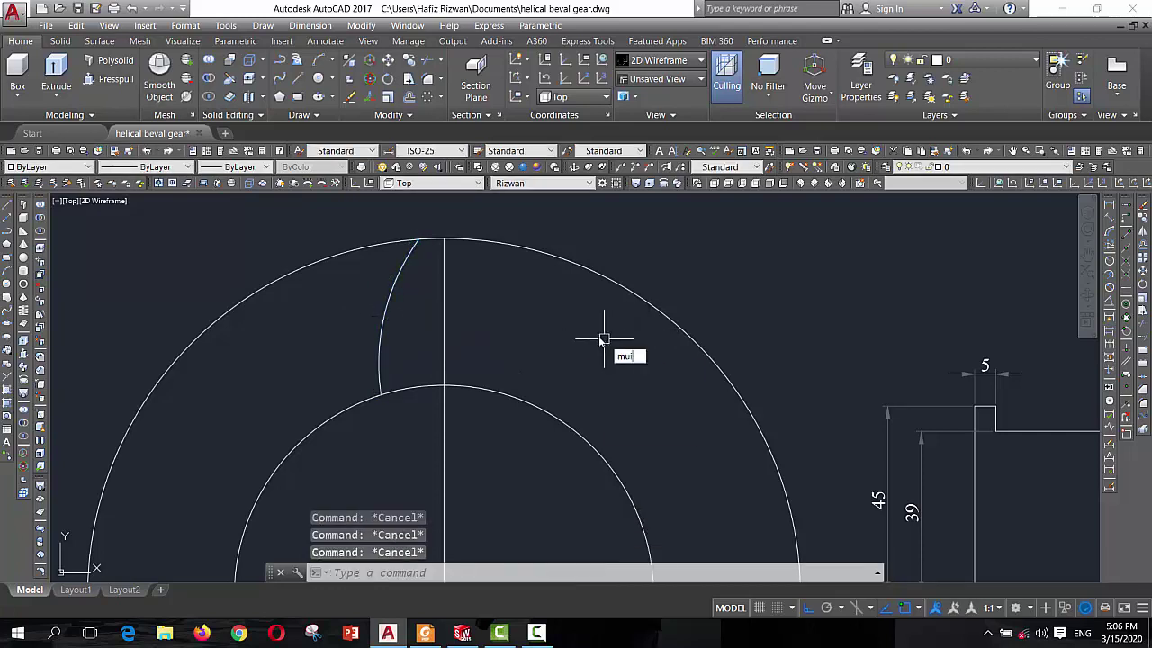
key("BackSpace")
key("BackSpace")
key("BackSpace")
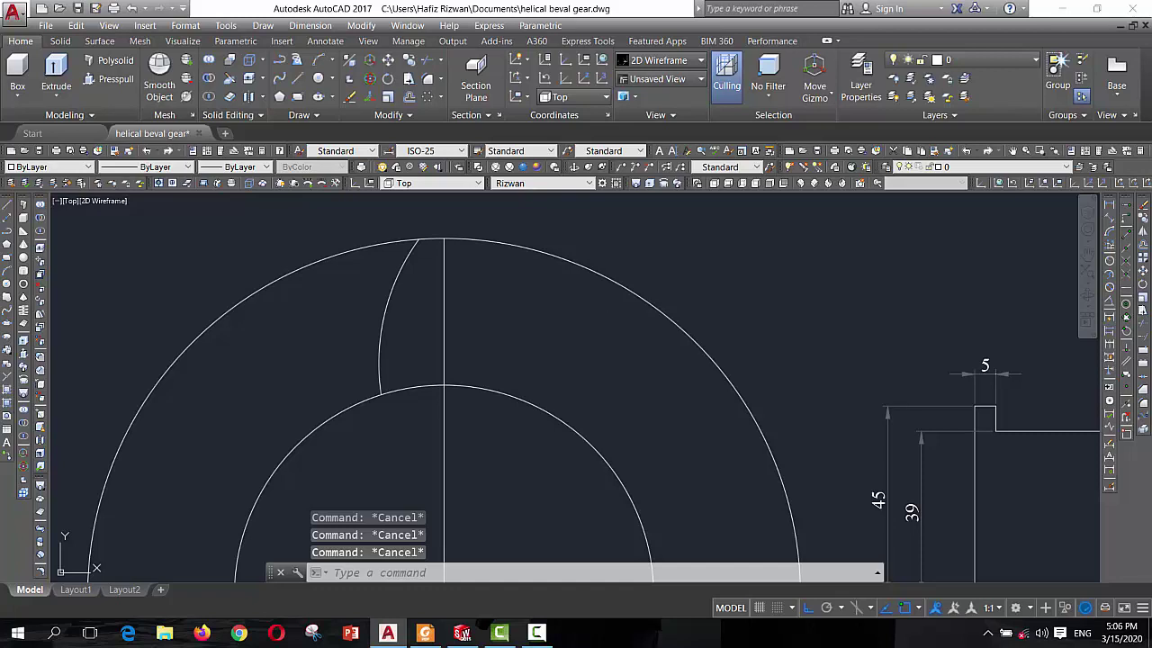
type("mi")
key("Return")
left_click(386, 304)
key("Return")
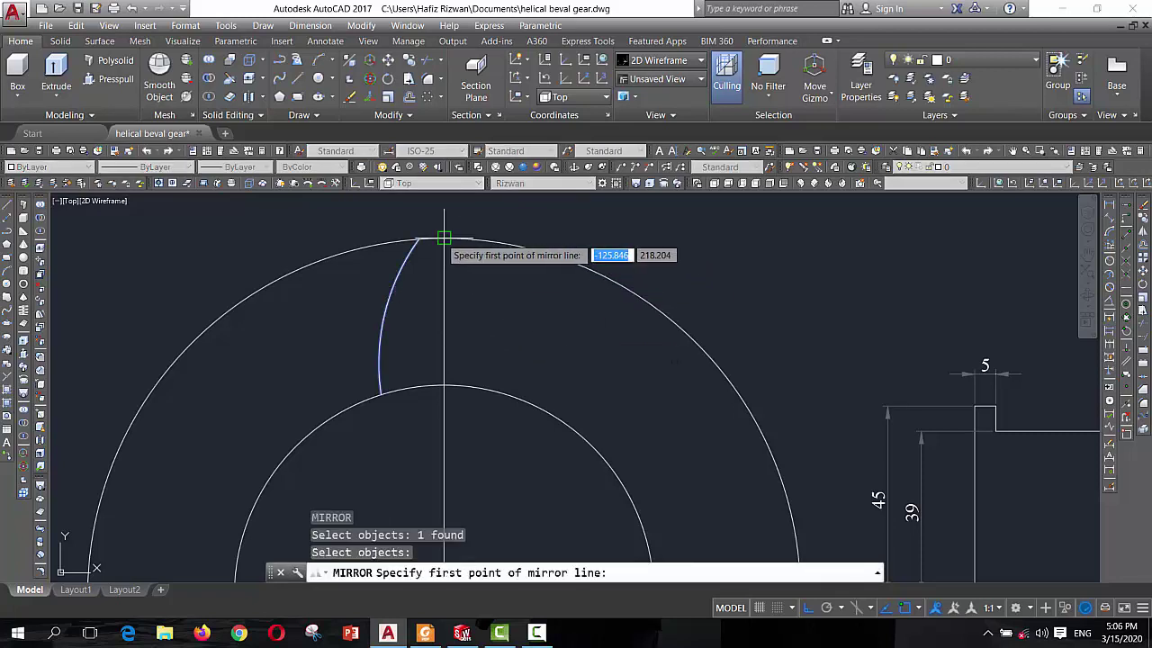
left_click(444, 238)
left_click(443, 386)
key("Return")
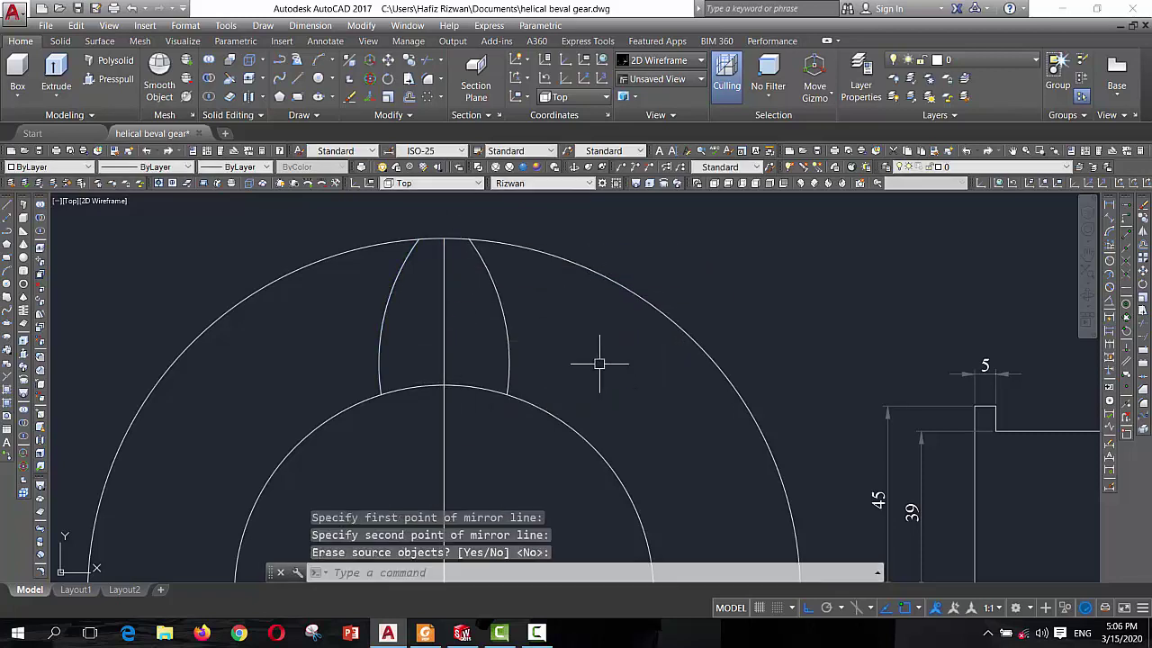
type("tr")
Trim the outer circle down to the tooth tip and erase the vertical centre line
key("Return")
key("Return")
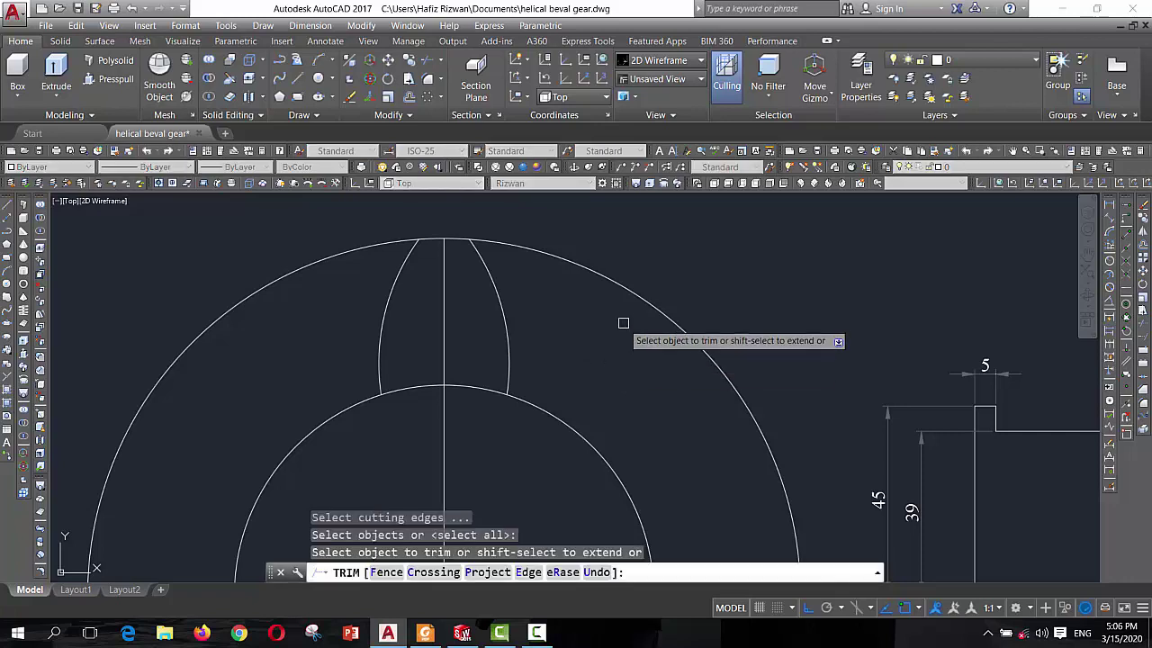
left_click(637, 292)
key("Escape")
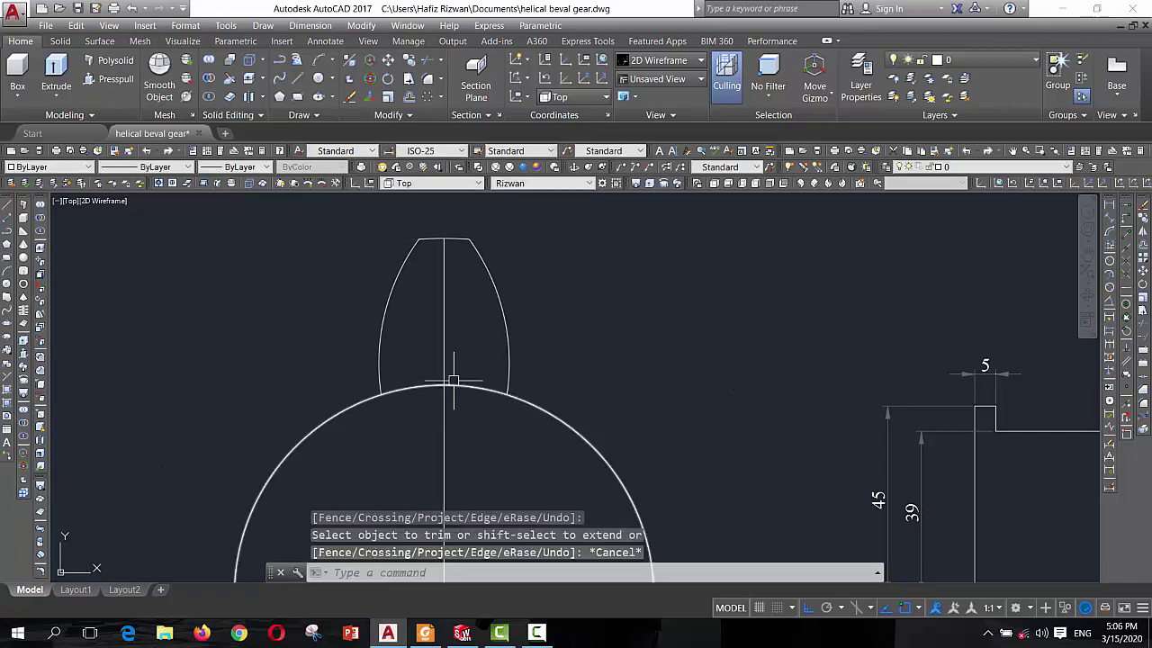
left_click(438, 353)
left_click(447, 334)
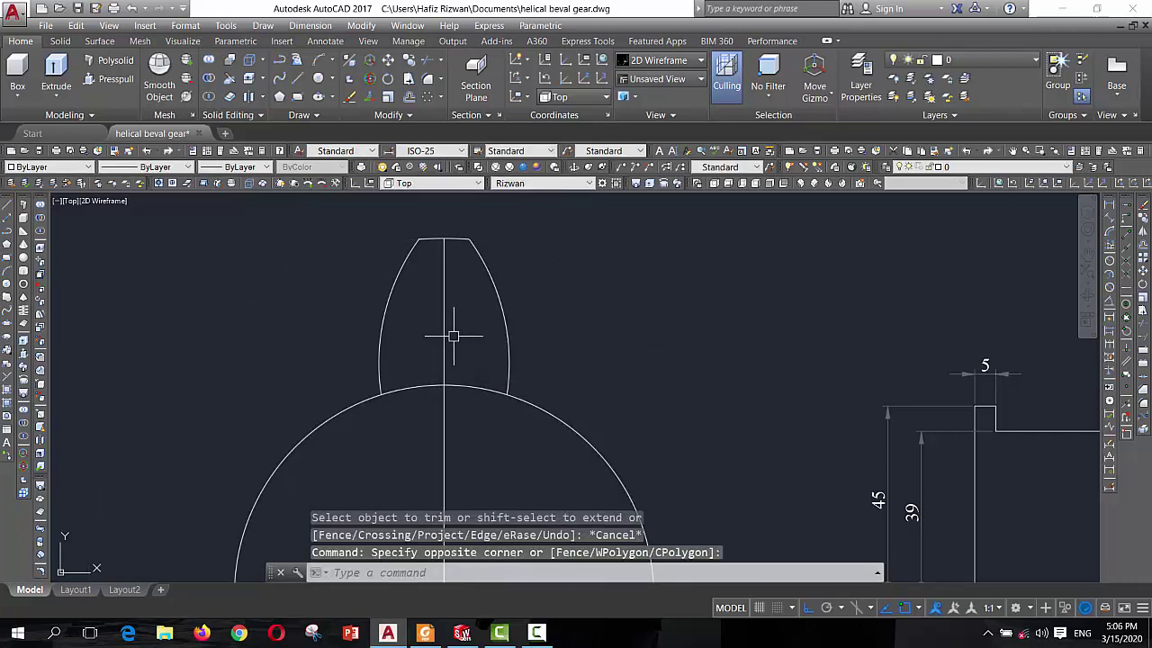
type("e")
key("Return")
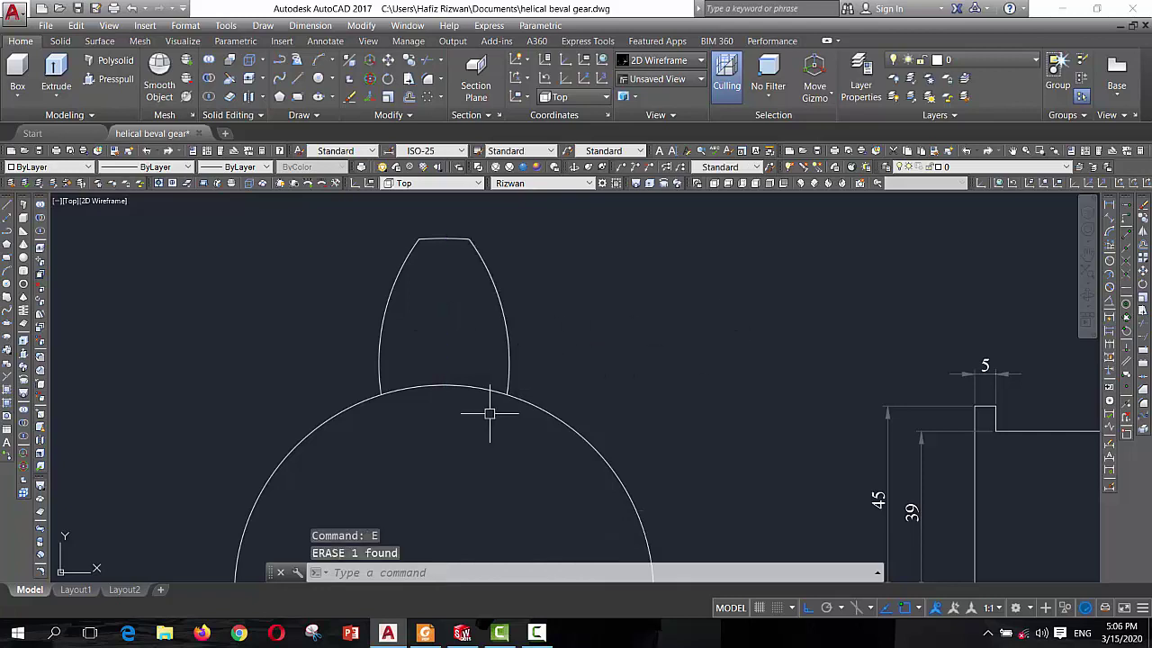
Join the two flanks and the tip into a single polyline
key("Return")
left_click(508, 365)
key("Escape")
key("Escape")
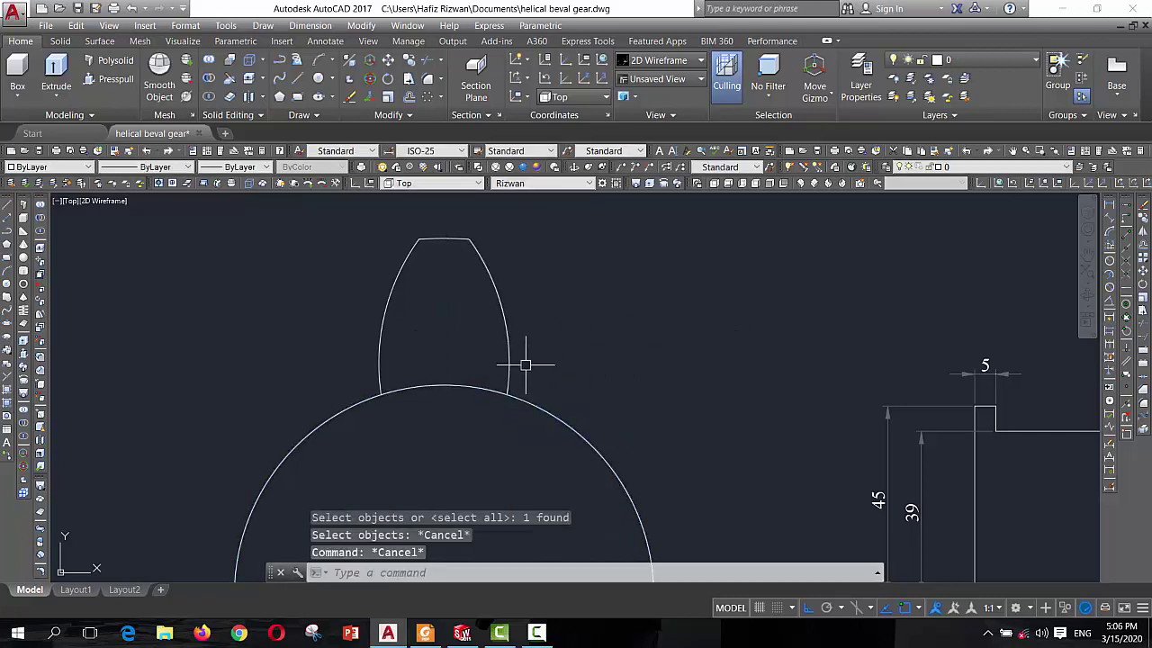
key("Escape")
key("Escape")
left_click(608, 348)
left_click(281, 205)
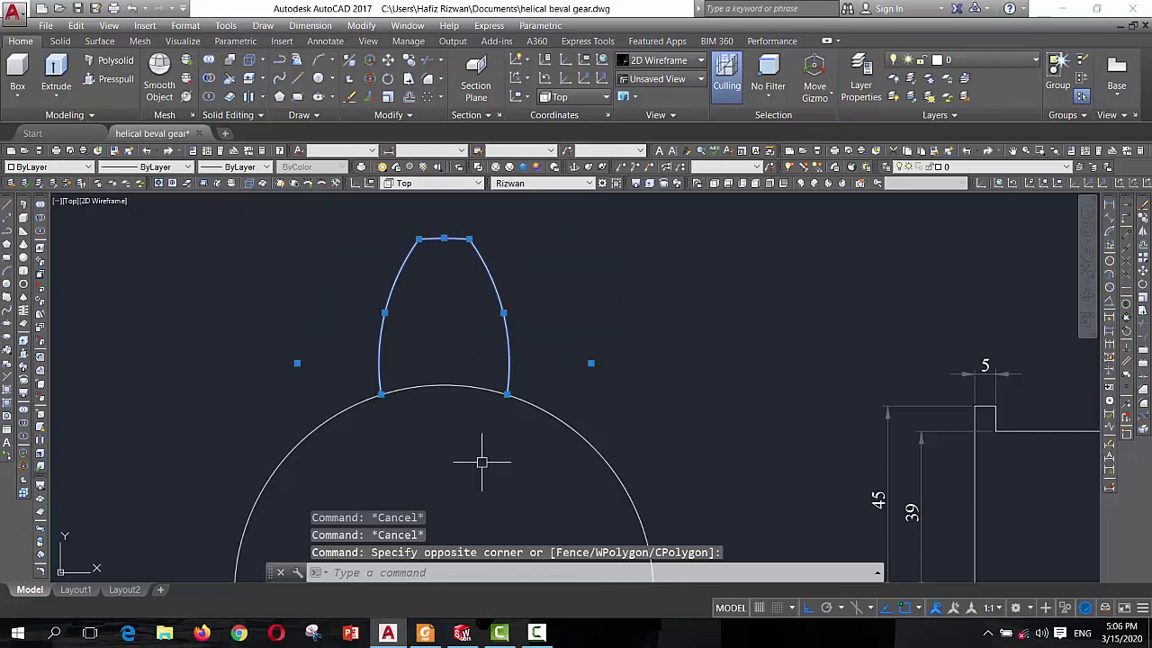
type("j")
key("Return")
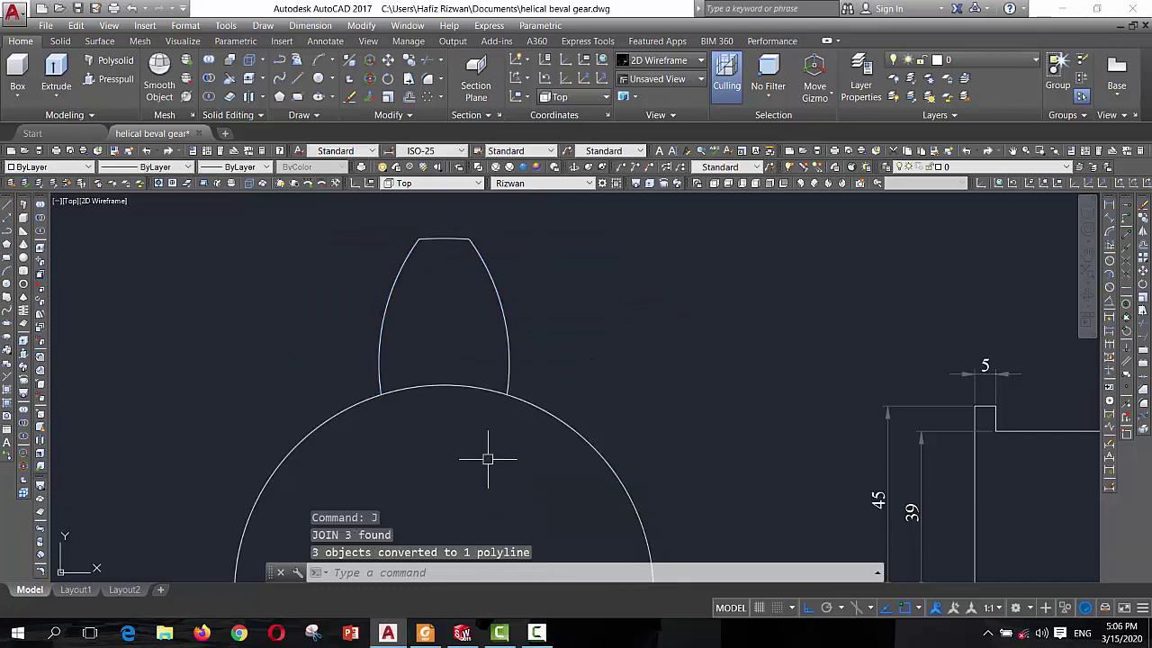
key("Return")
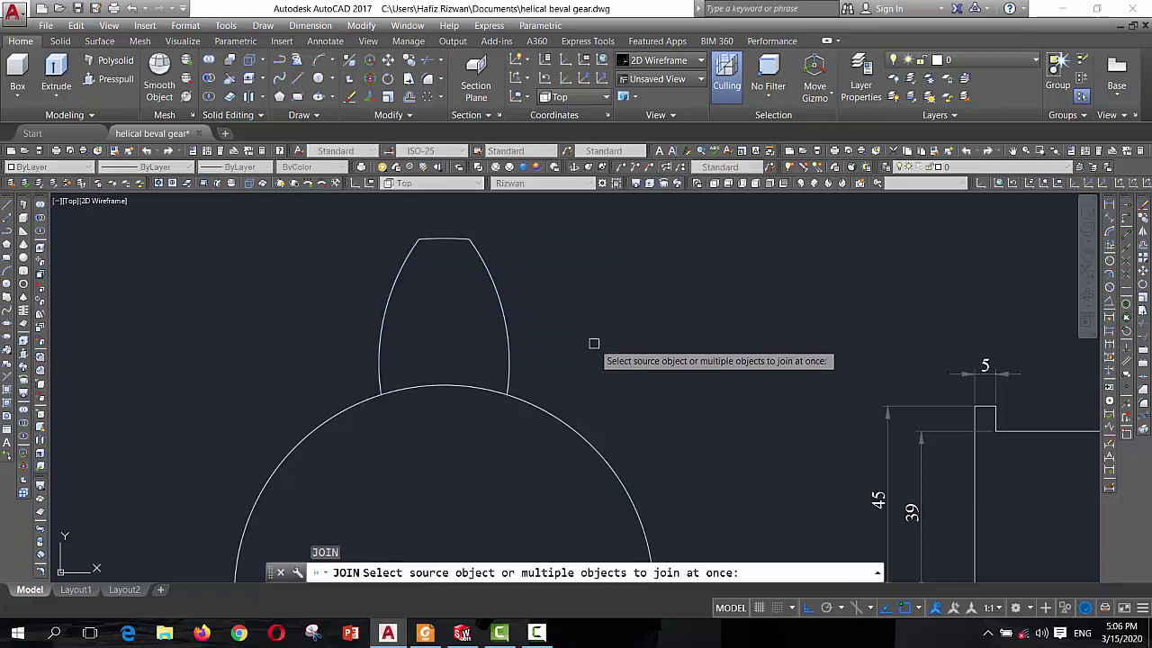
left_click(595, 339)
left_click(294, 226)
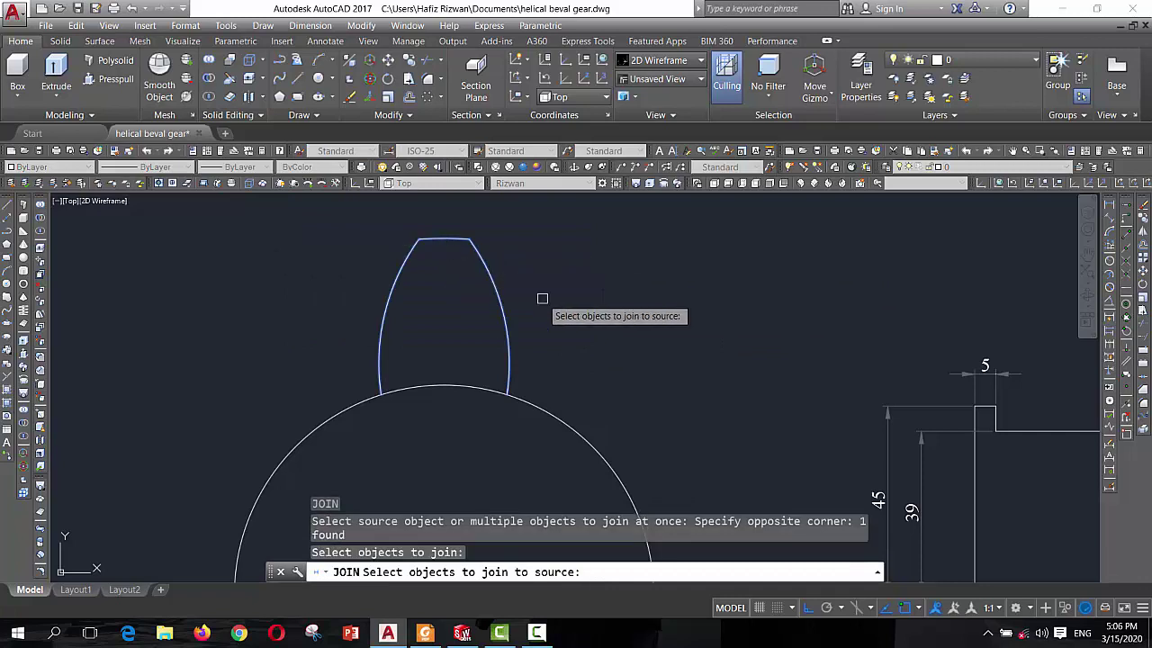
key("Return")
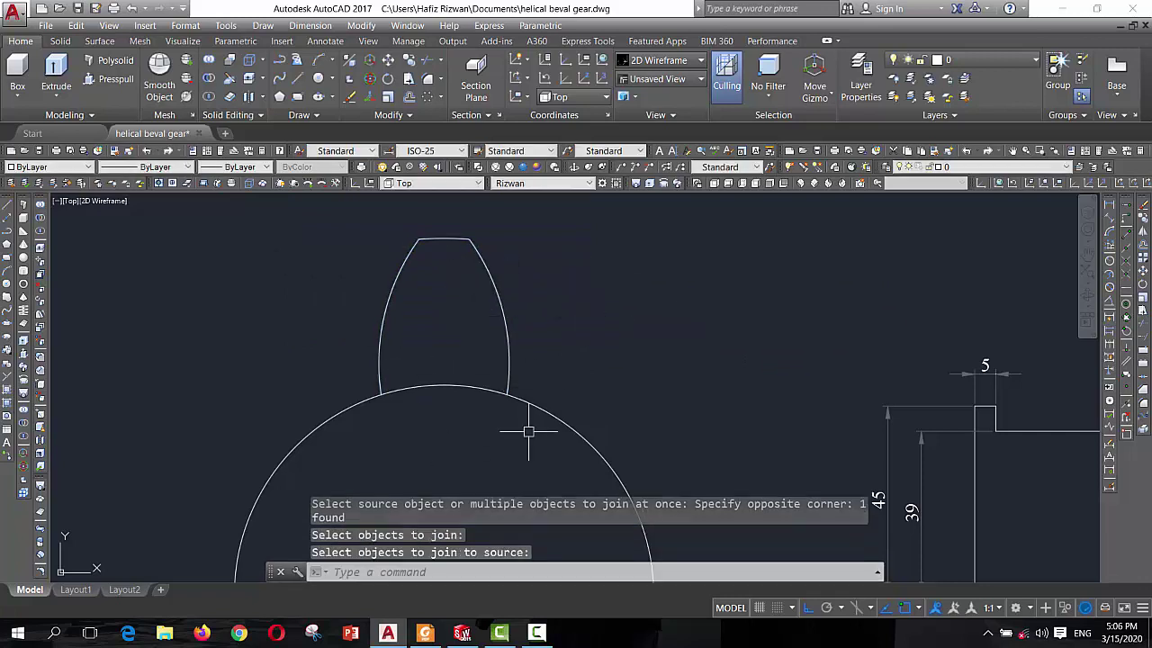
Start a trim against the root circle, then cancel it
type("tr")
key("Return")
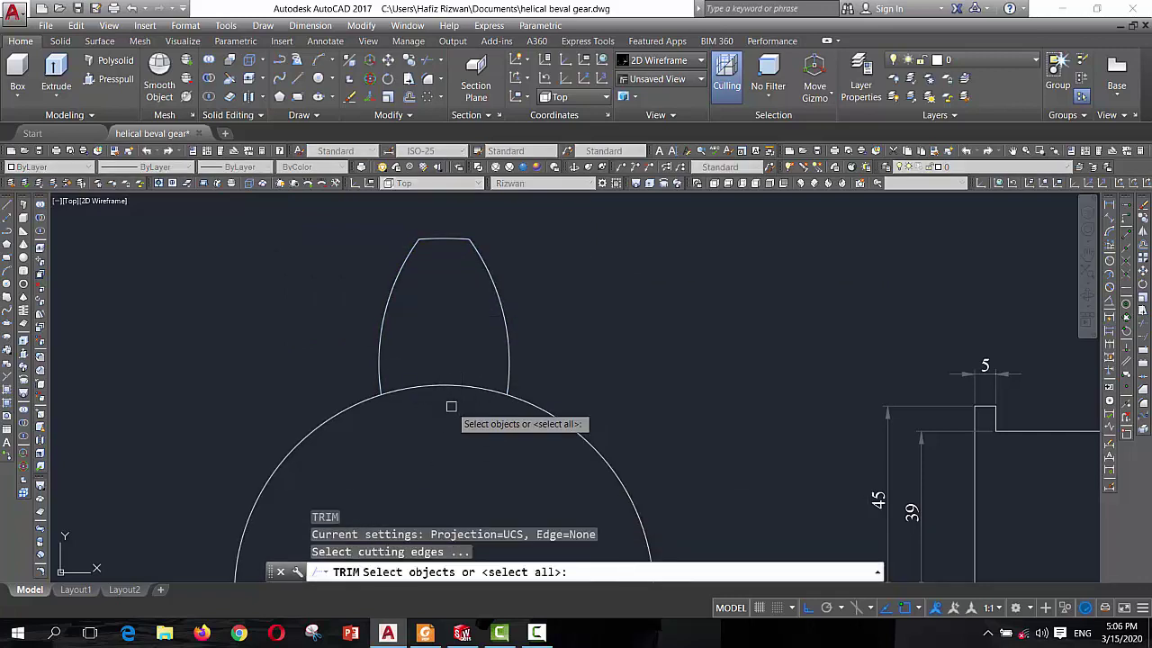
left_click(450, 385)
key("Escape")
key("Escape")
key("Escape")
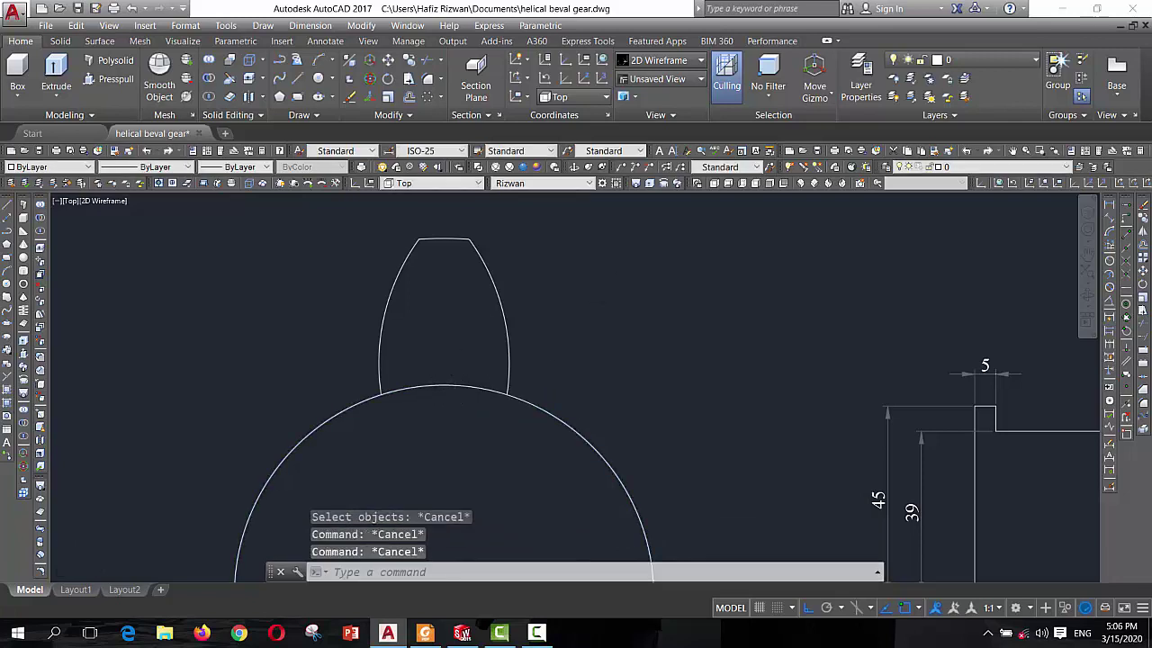
scroll(621, 328, "down", 4)
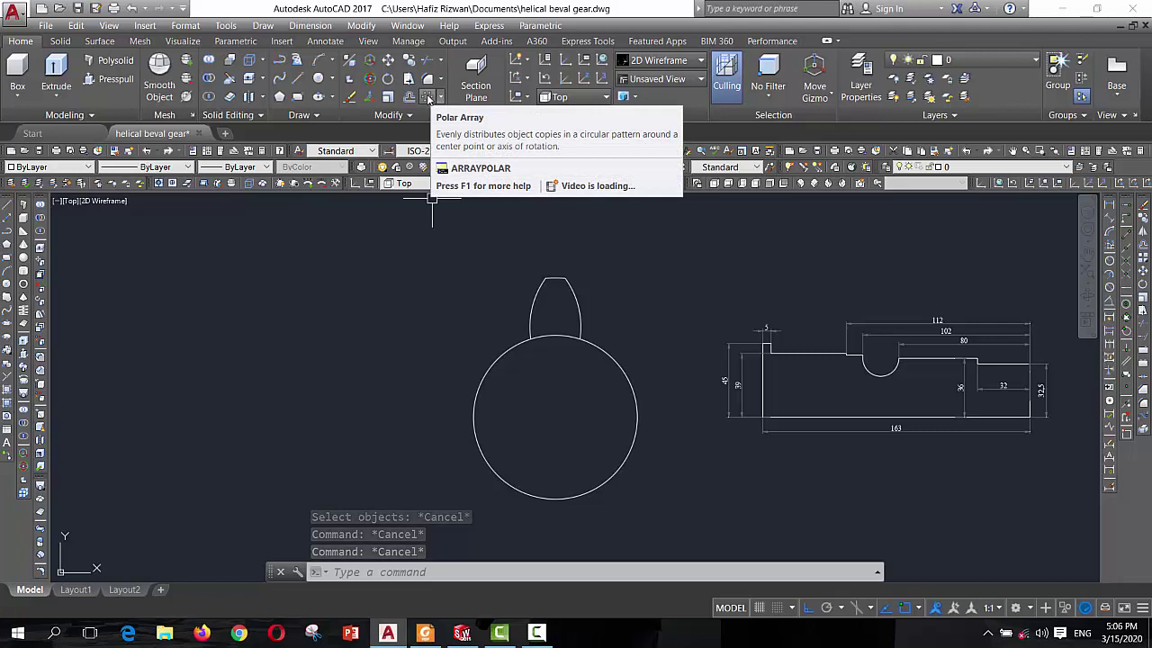
Polar-array the tooth into 8 items about the circle centre, 45° apart over 360°
left_click(428, 97)
left_click(623, 317)
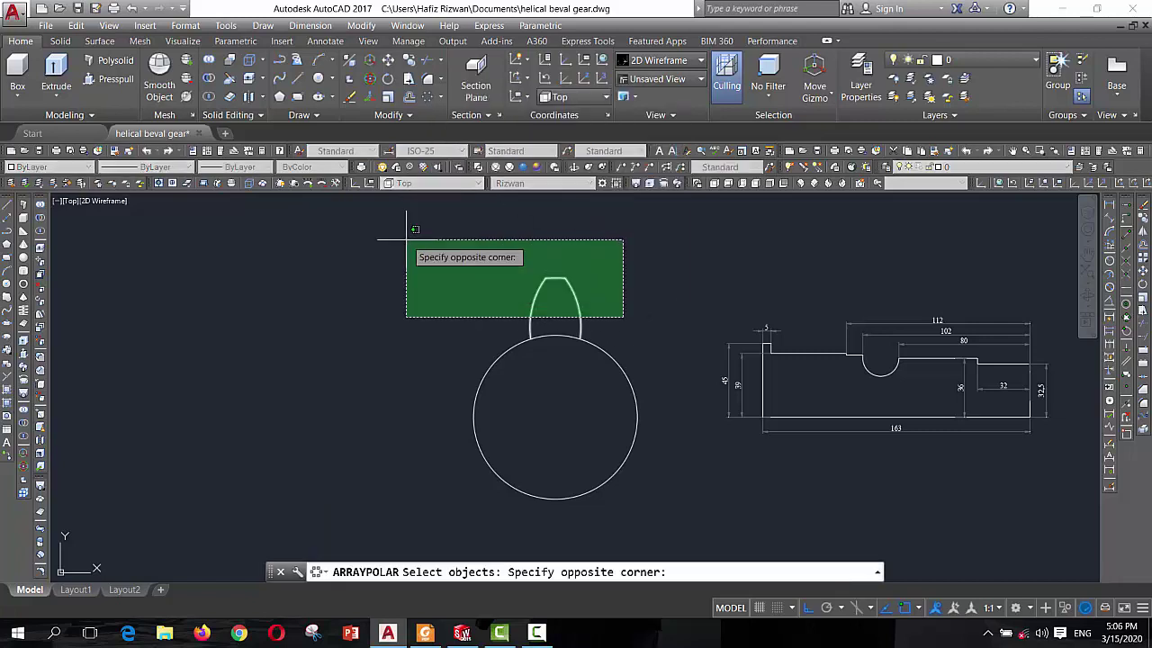
left_click(406, 239)
key("Return")
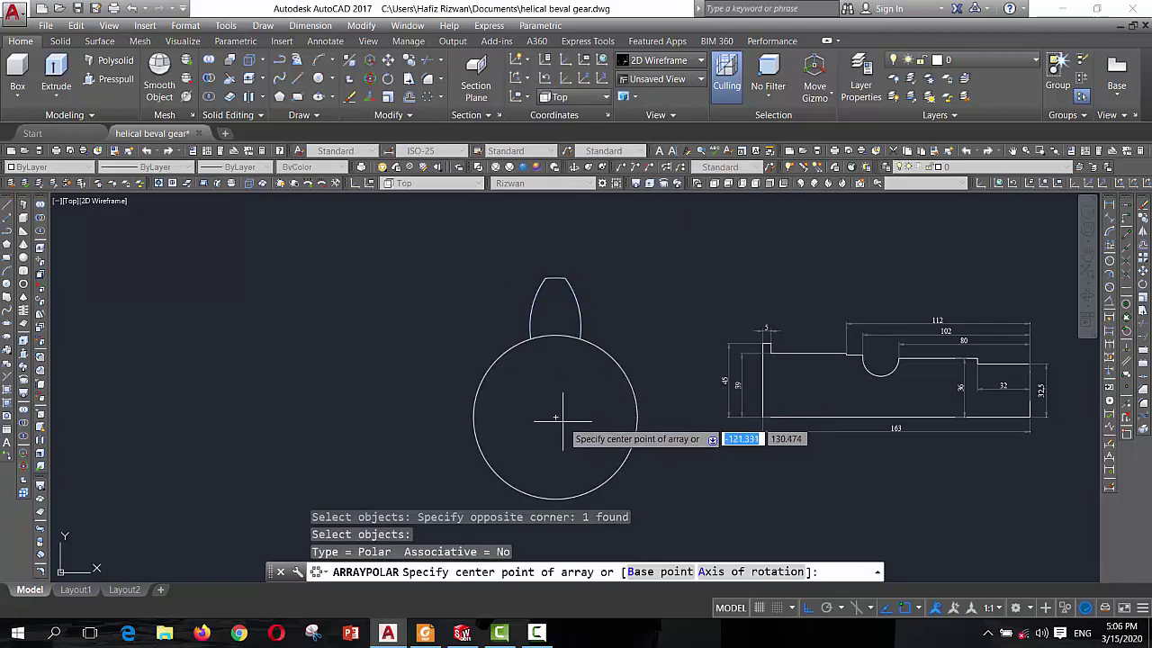
left_click(556, 418)
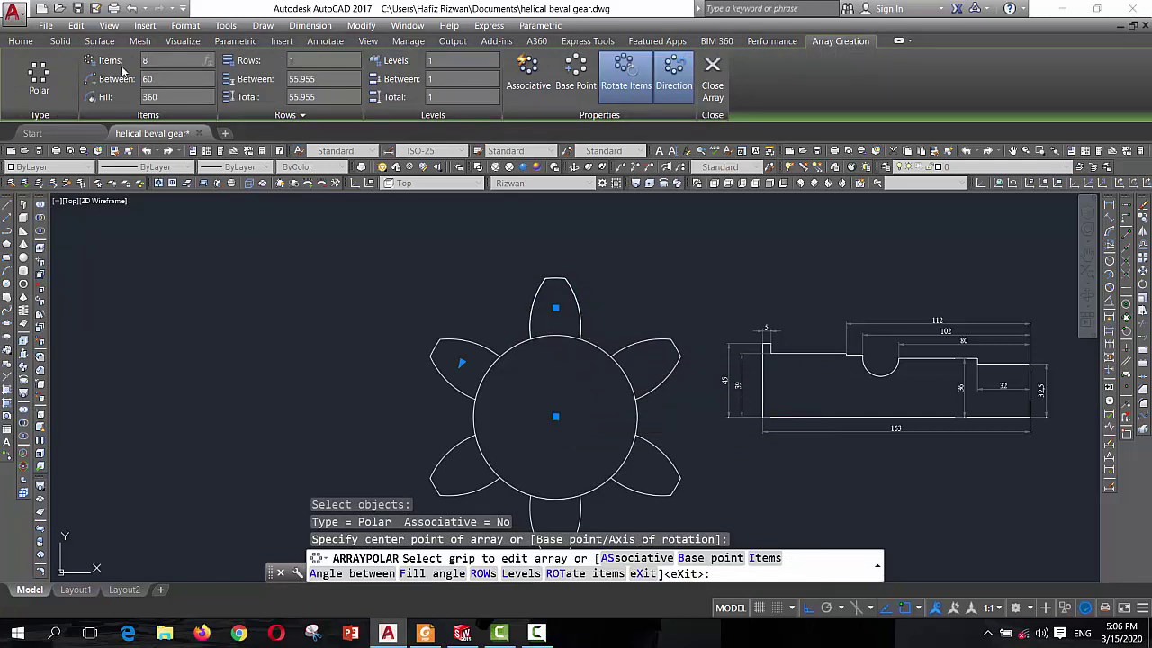
key("Return")
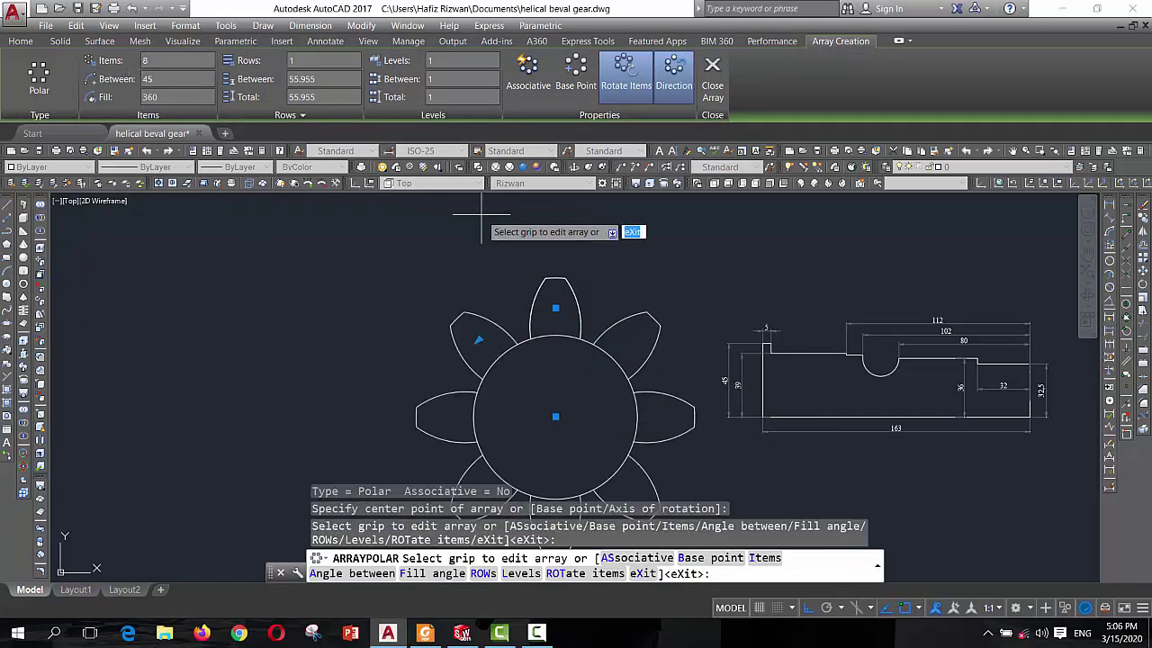
key("Return")
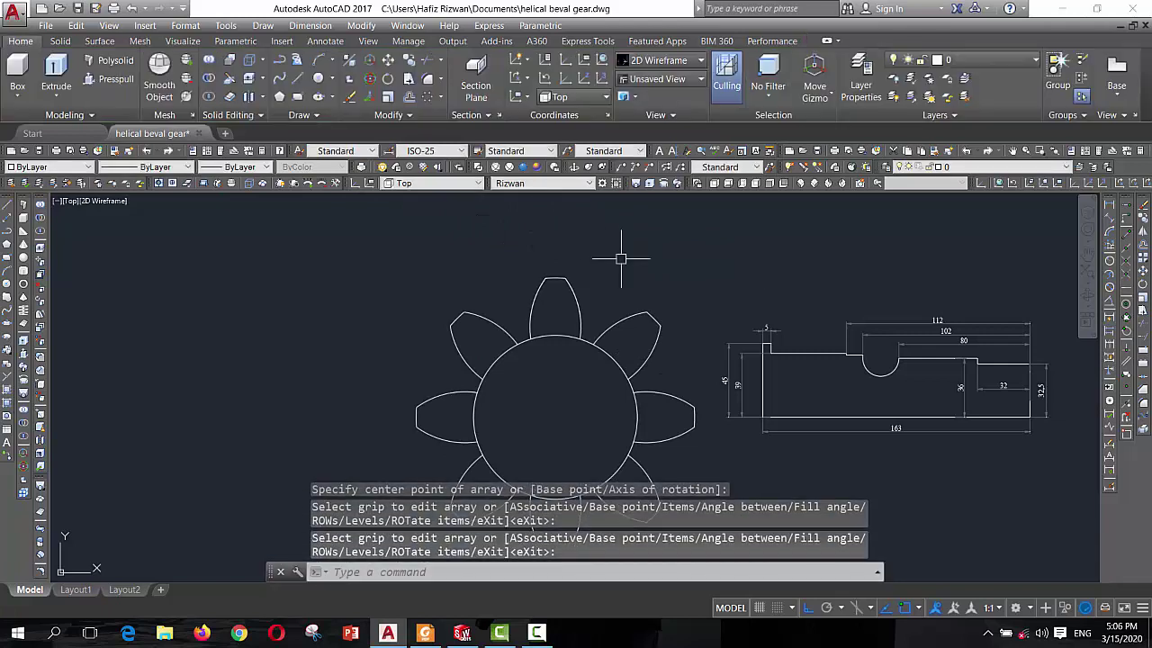
type("r")
key("Return")
key("Return")
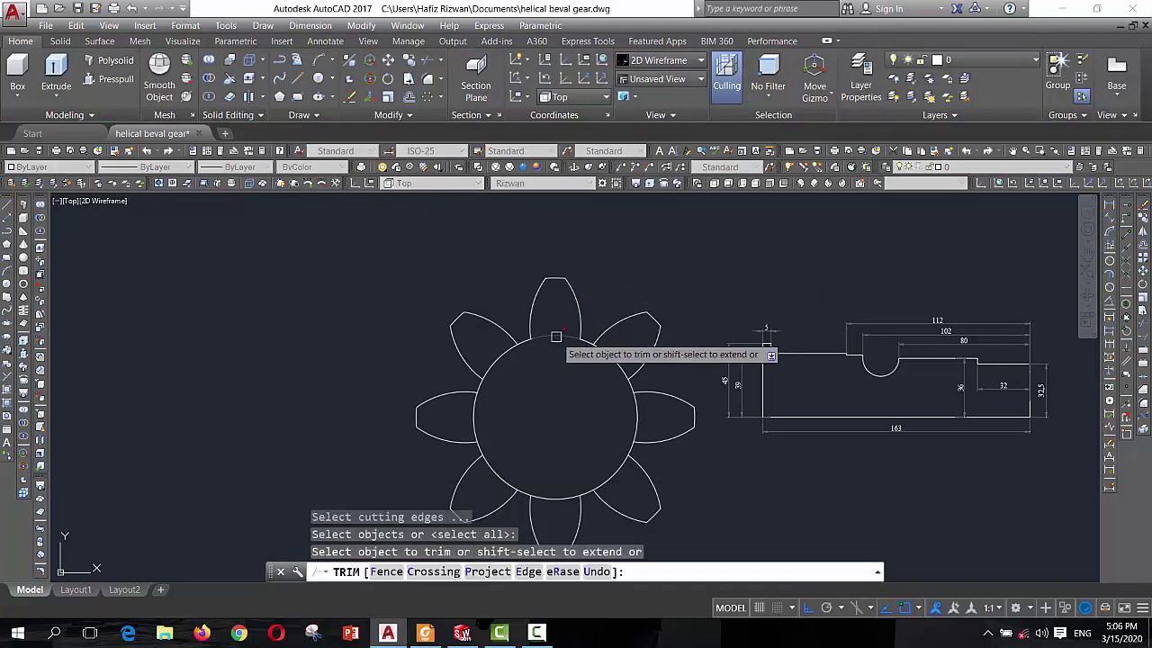
Trim away the leftover circle arcs inside all eight teeth
left_click(556, 336)
left_click(515, 347)
left_click(475, 416)
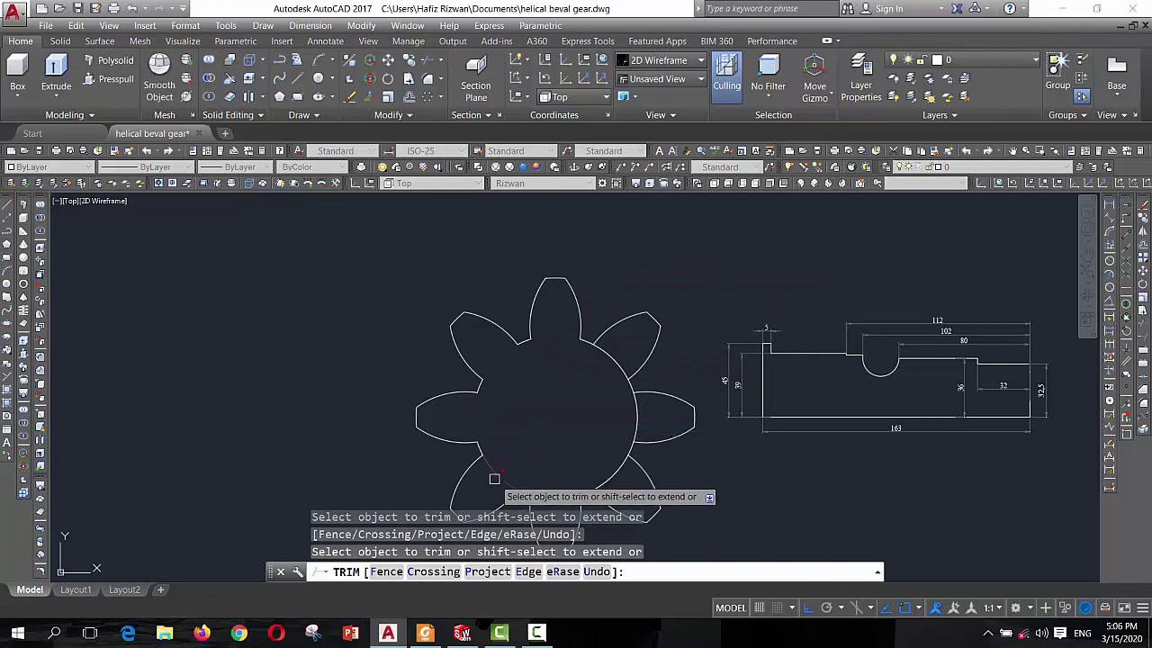
left_click(488, 472)
left_click(556, 498)
left_click(605, 477)
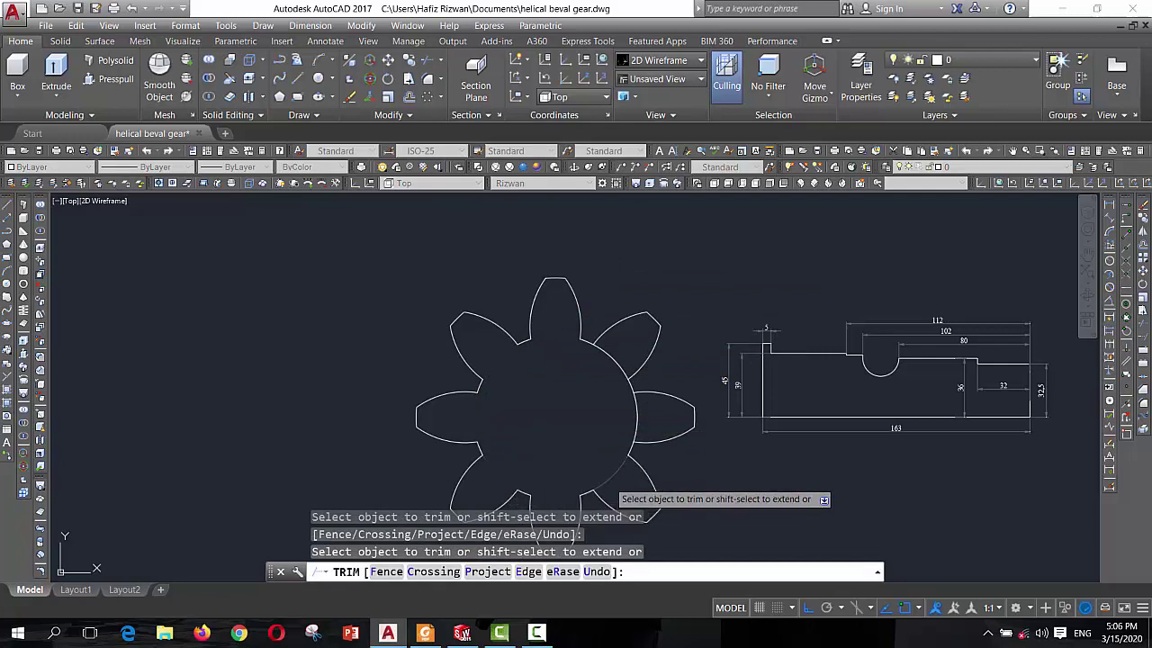
left_click(629, 418)
left_click(623, 337)
key("Escape")
key("Escape")
key("Escape")
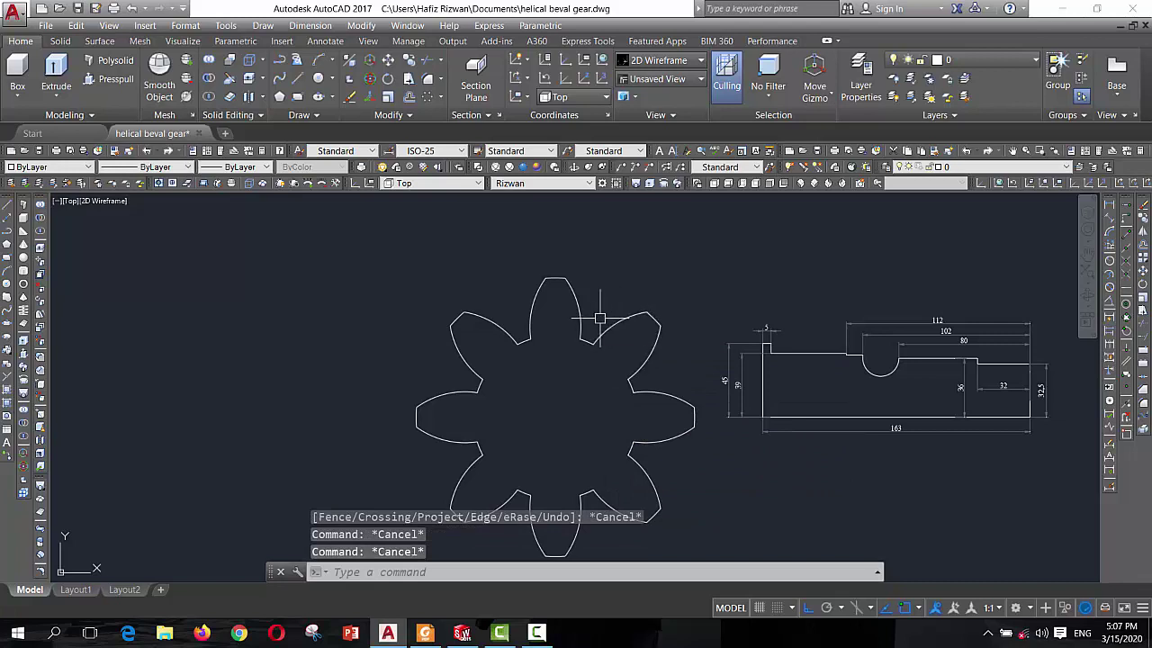
Join all gear pieces into one closed 29-segment polyline
type("j")
key("Return")
scroll(600, 318, "down", 2)
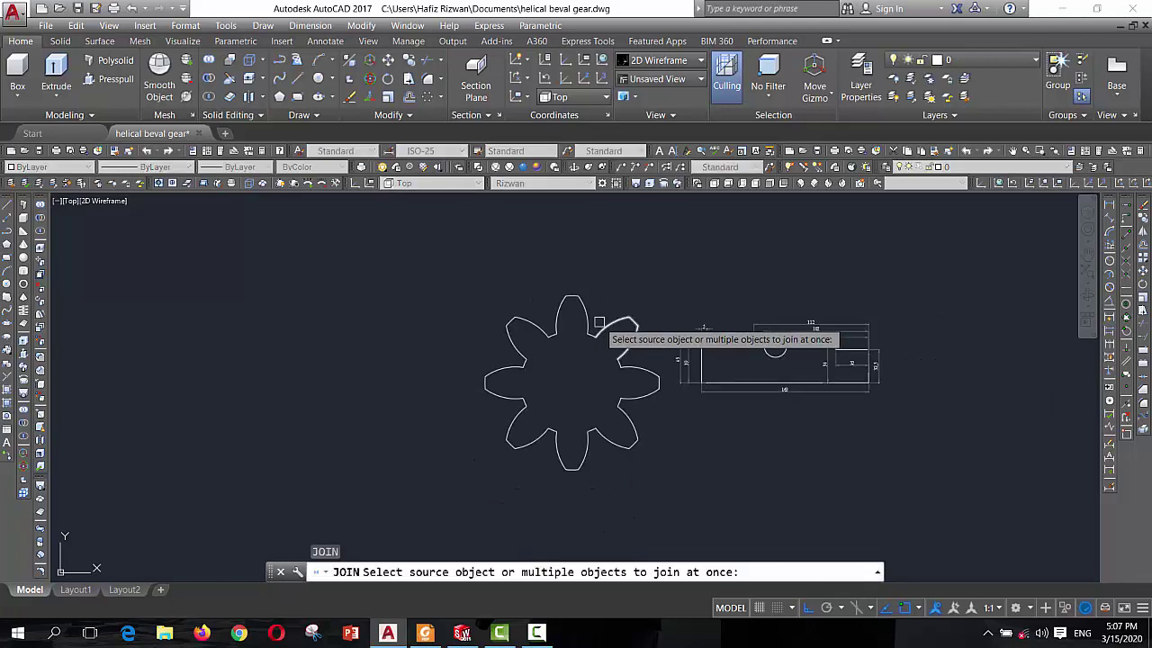
left_click(648, 488)
left_click(469, 288)
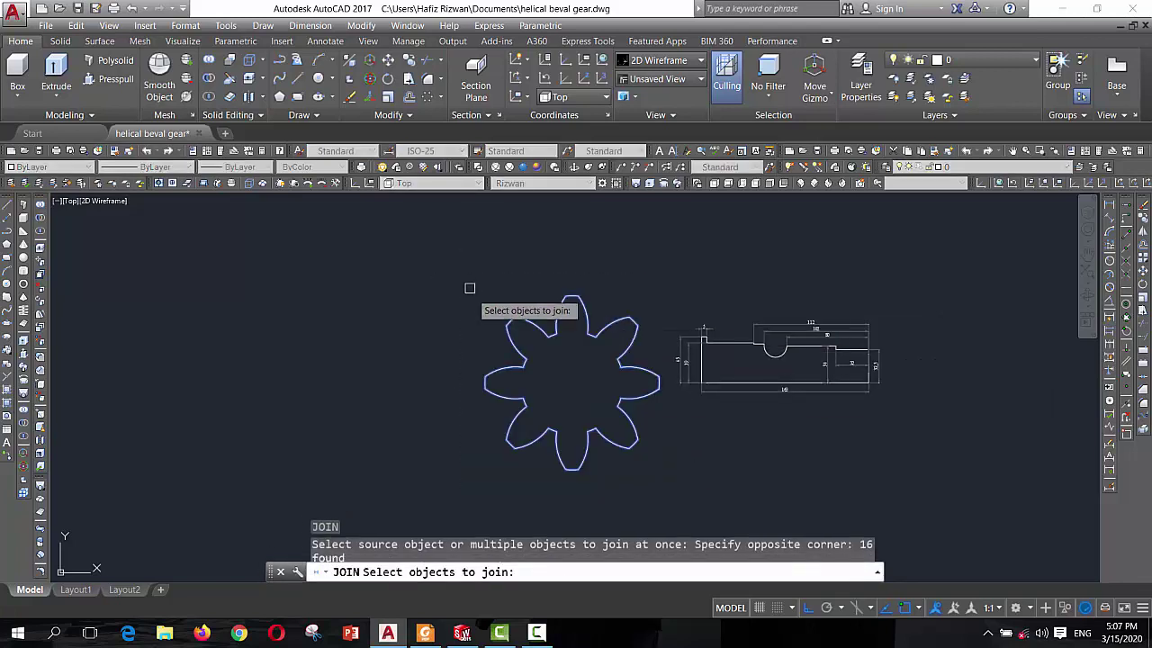
key("Return")
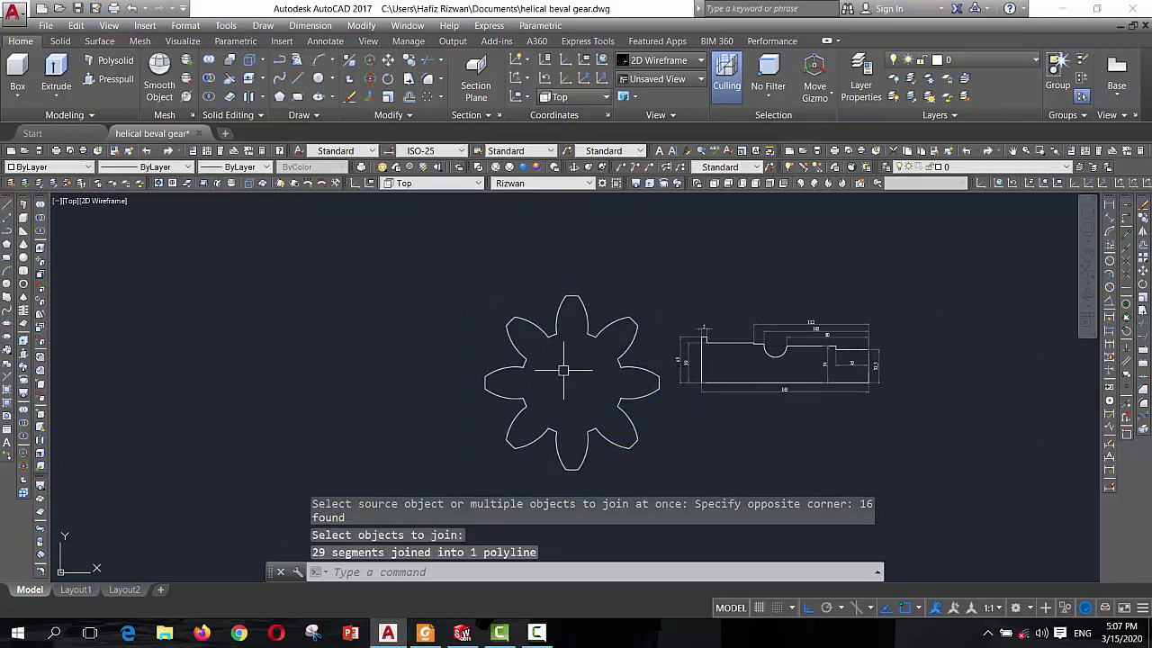
scroll(544, 375, "up", 2)
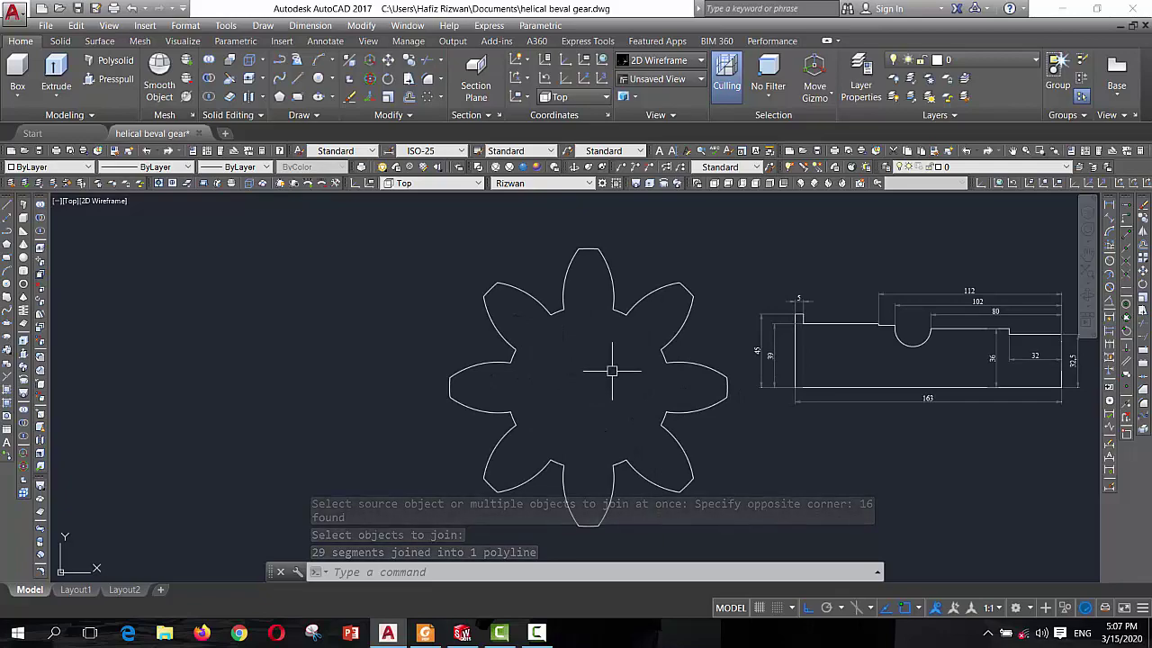
View the 3D helical bevel gear model, then bring up 'helcal beval gear Model (1).pdf' in Foxit
left_click(462, 632)
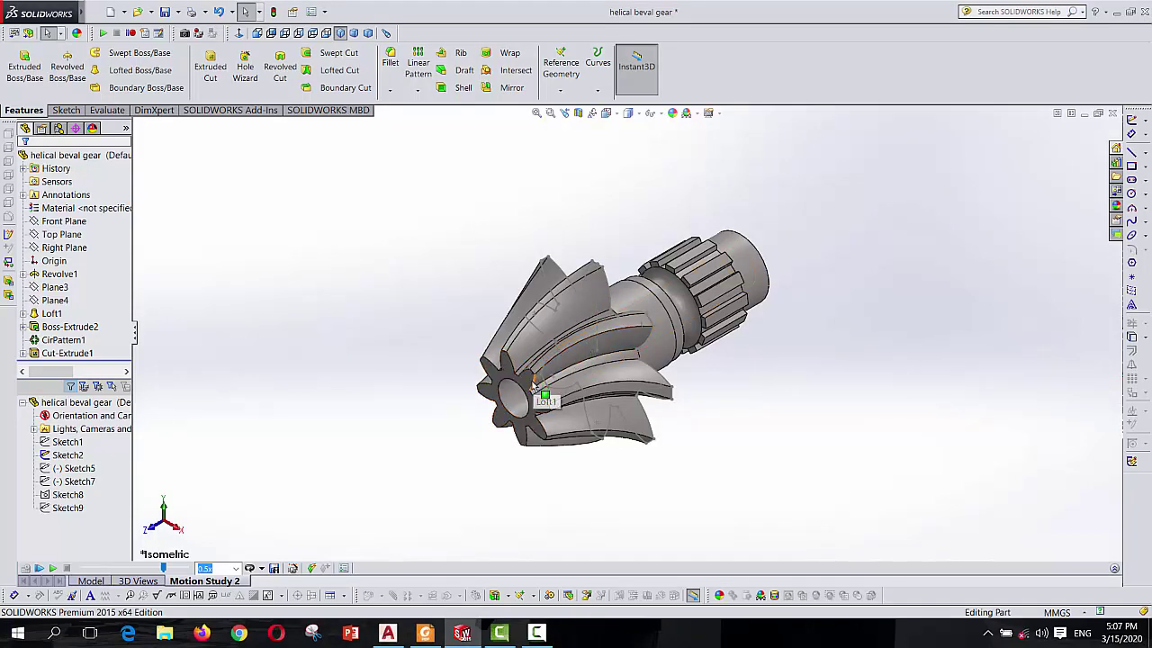
left_click(425, 632)
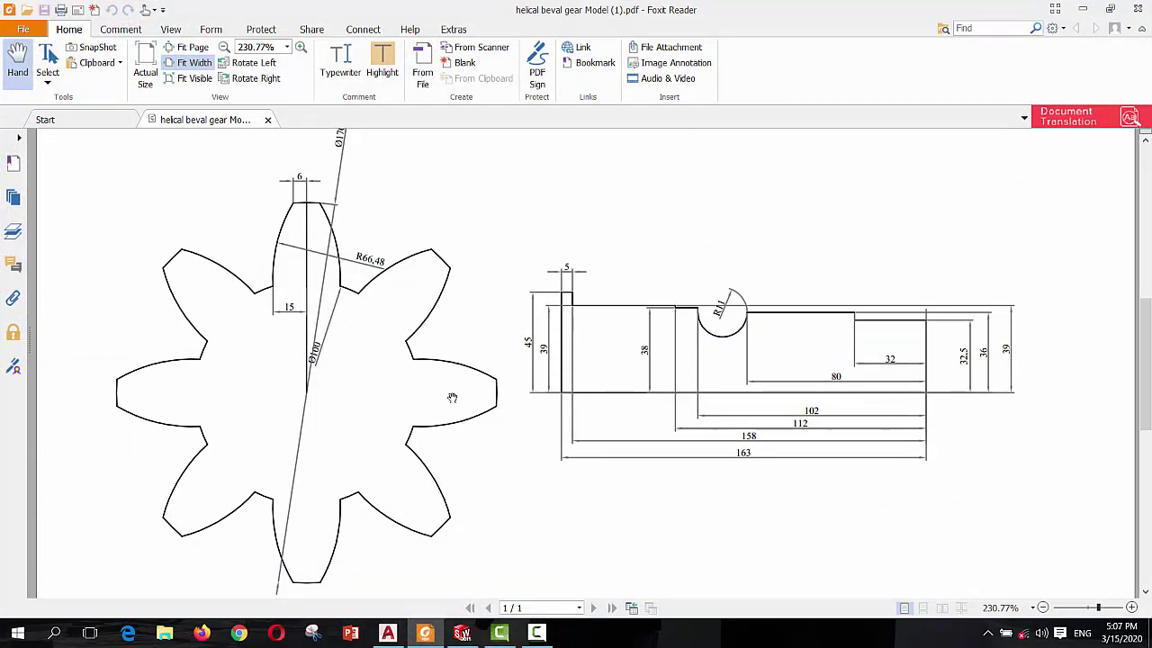
Switch back to the 'helical beval gear.dwg' drawing in AutoCAD
left_click(387, 632)
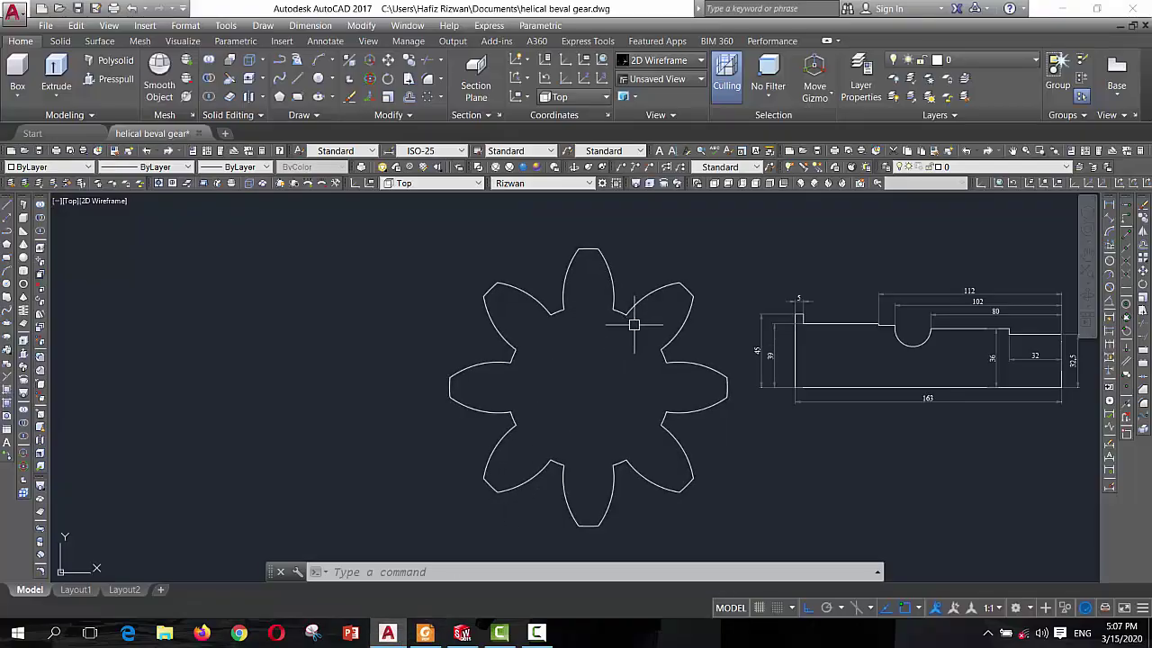
Make a 0.75-scale copy of the gear outline about its centre
left_click(387, 97)
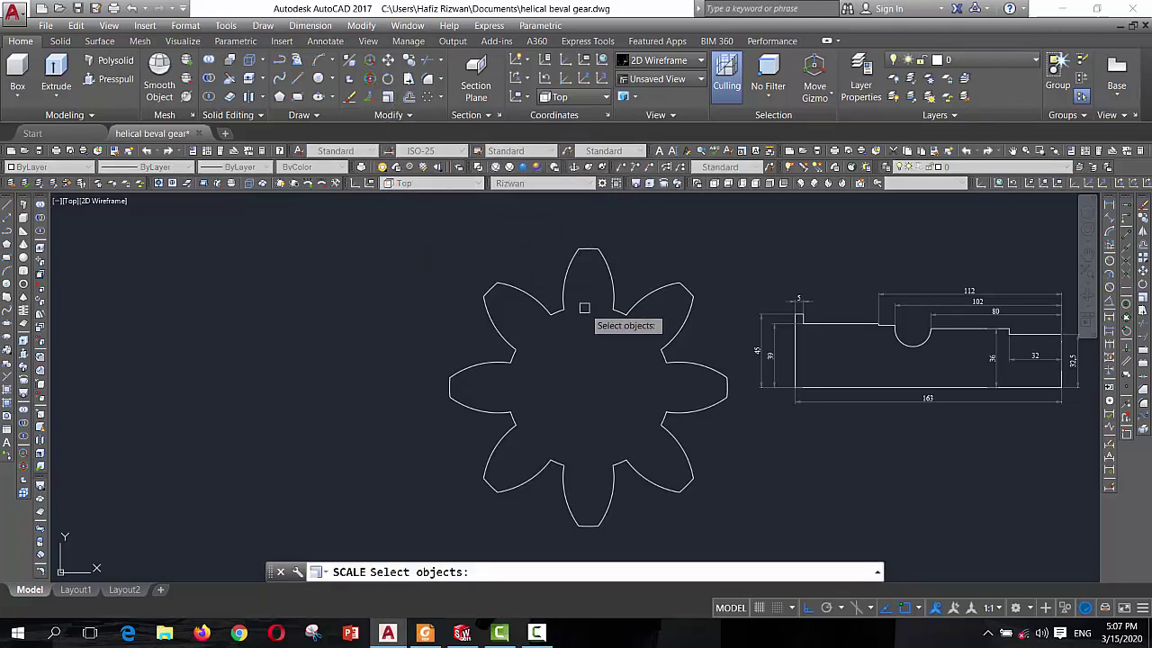
left_click(631, 311)
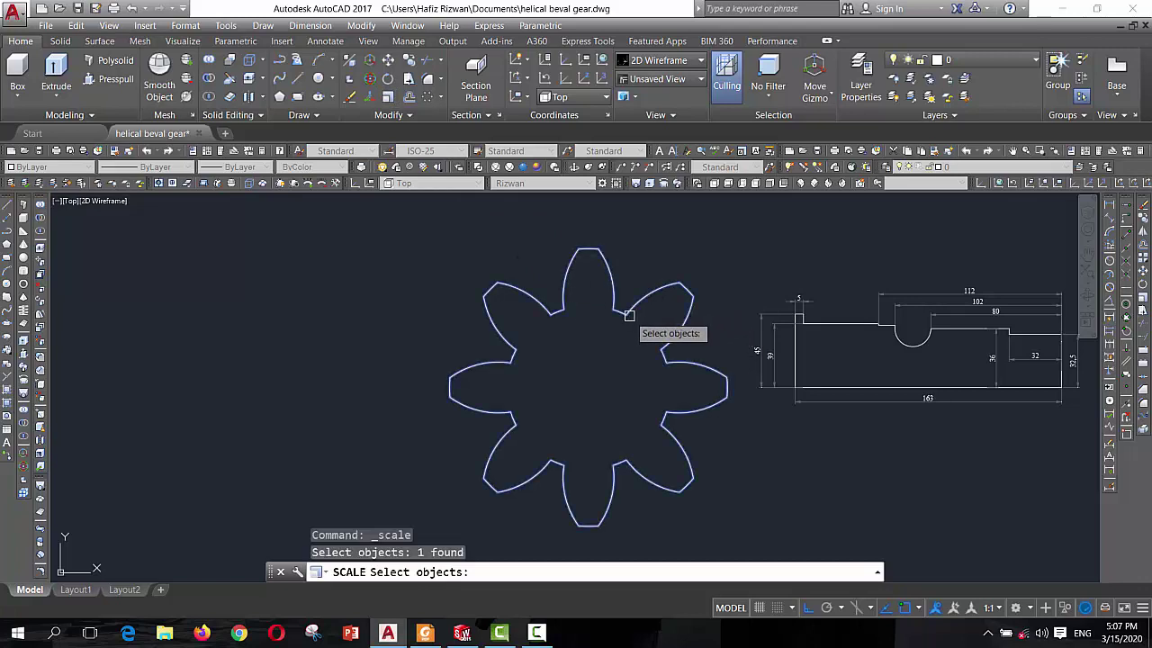
key("Return")
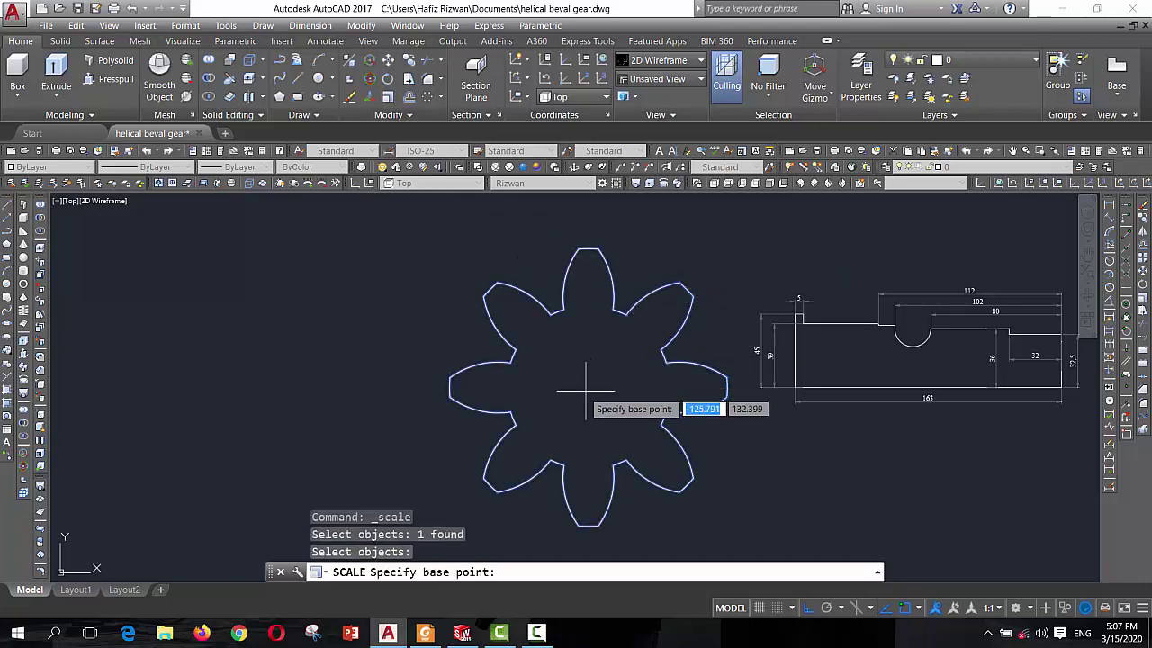
left_click(588, 387)
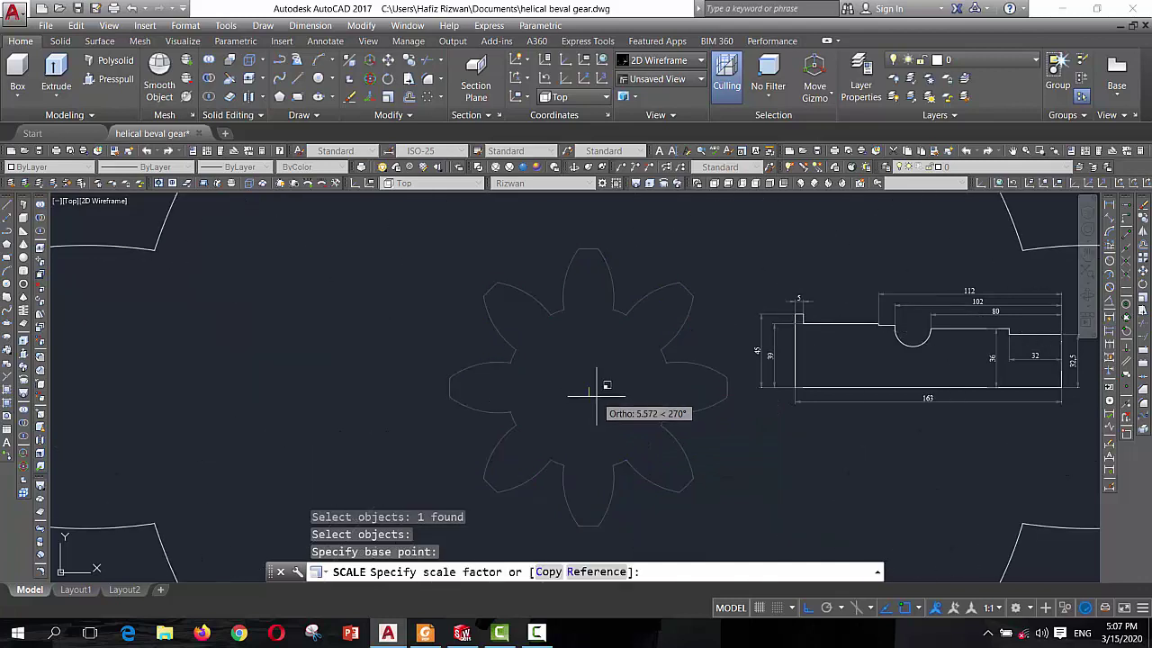
type("c")
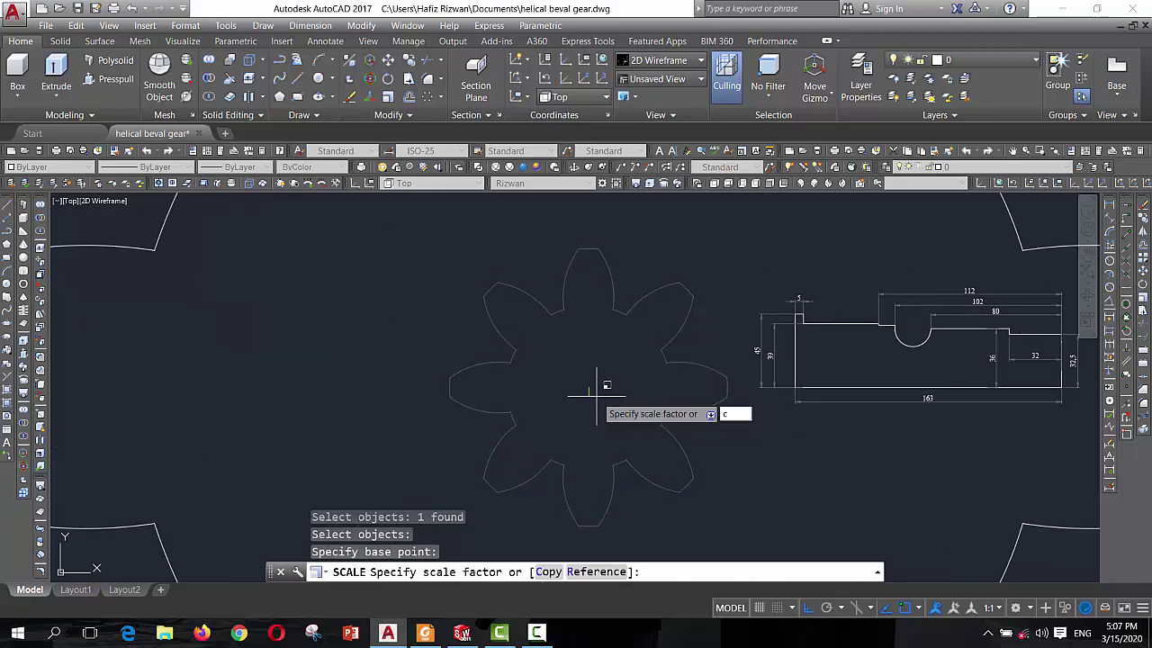
key("Return")
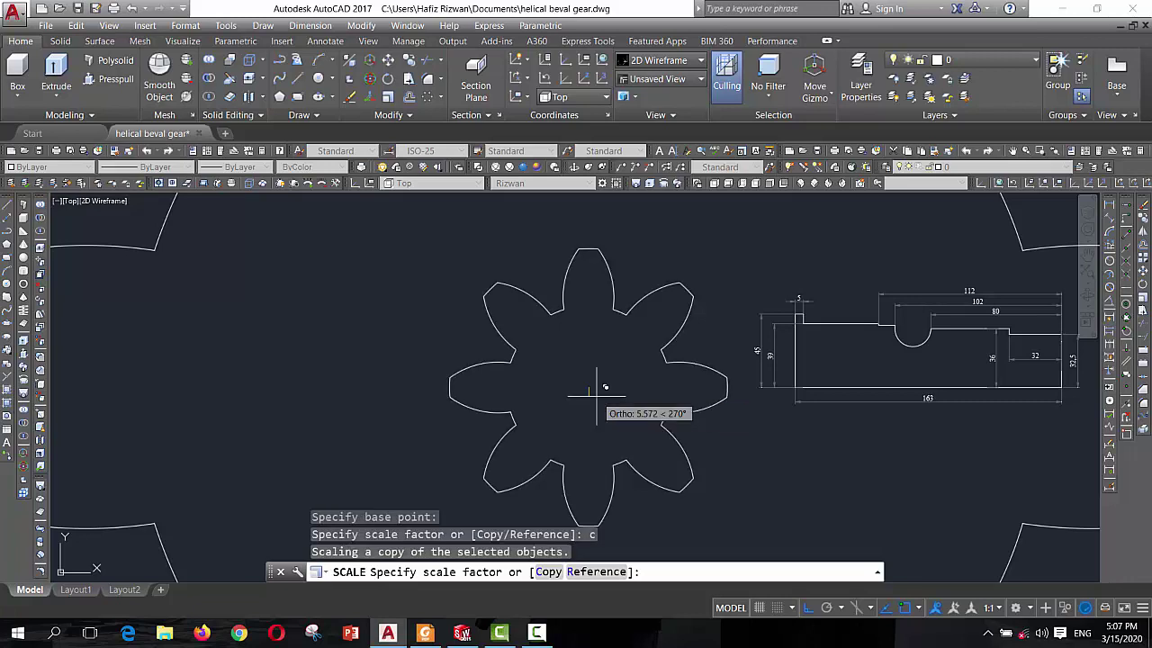
type("0.75")
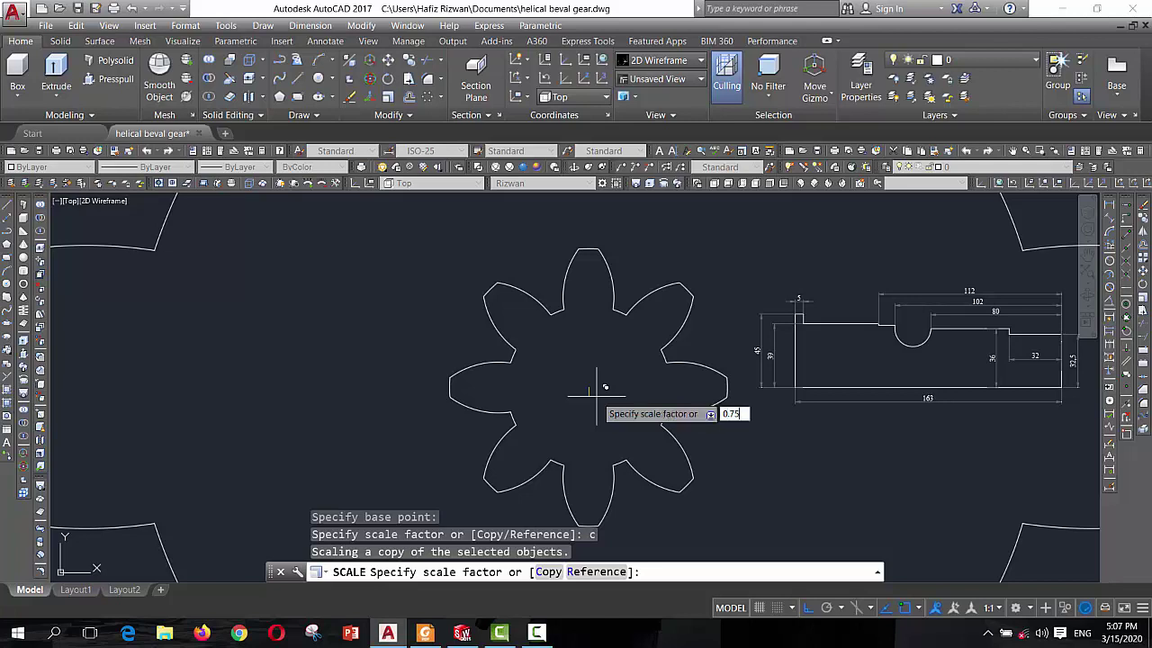
key("Return")
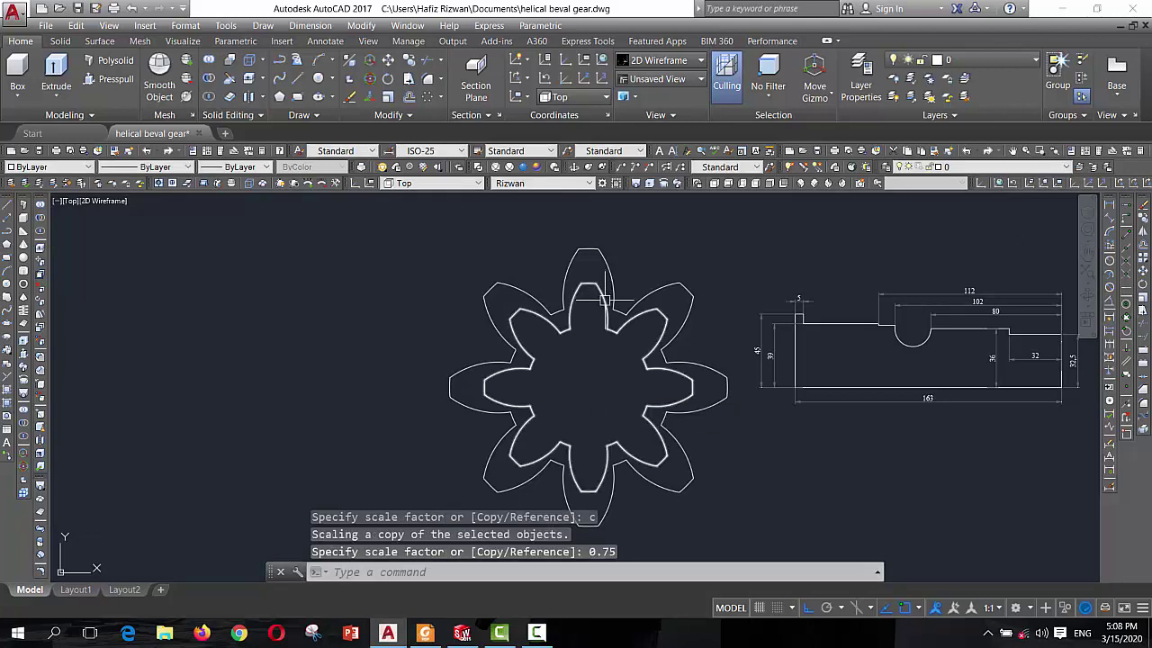
Rotate the inner gear copy 15 degrees about the gear's centre
left_click(609, 332)
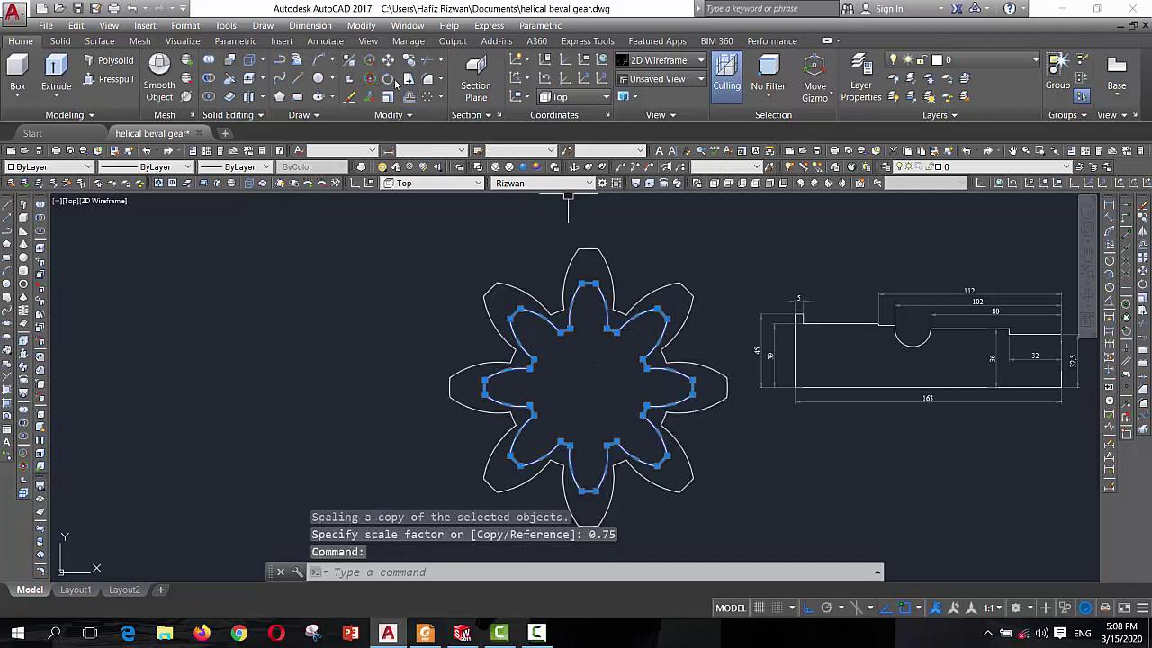
left_click(395, 83)
key("Escape")
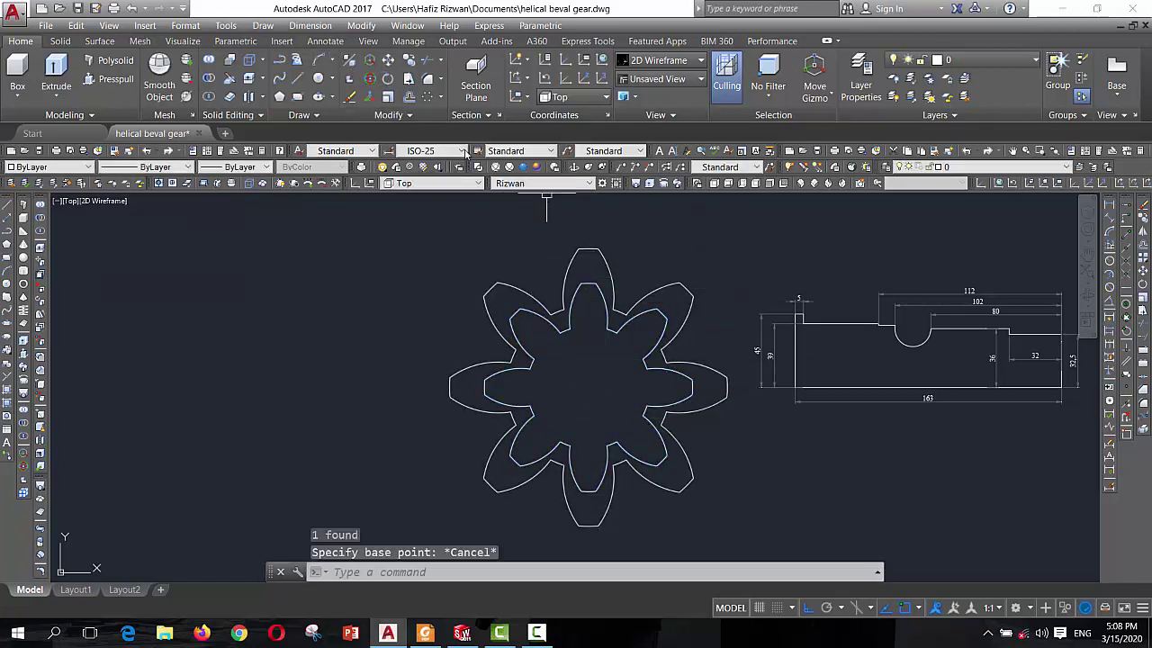
left_click(388, 79)
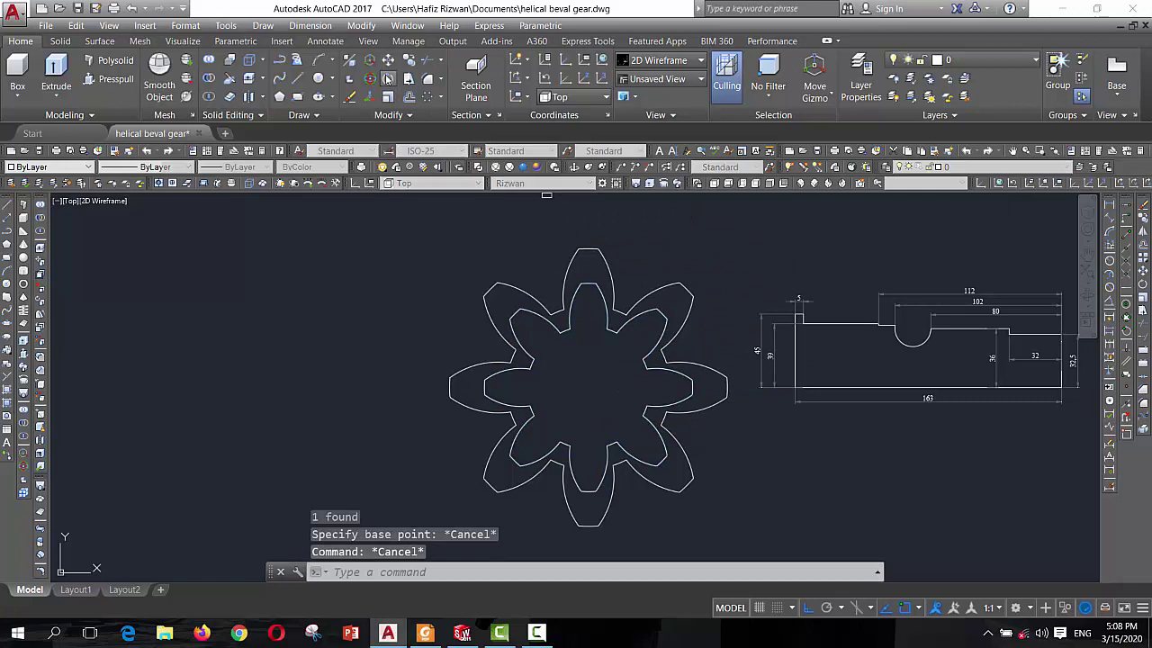
left_click(624, 334)
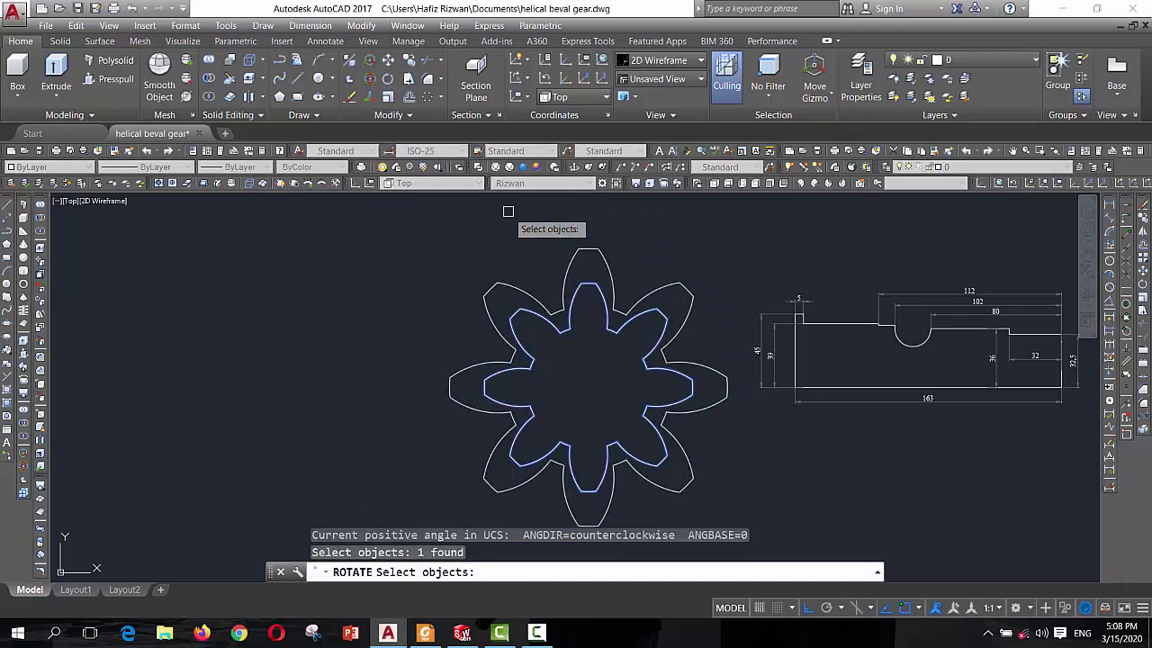
key("Return")
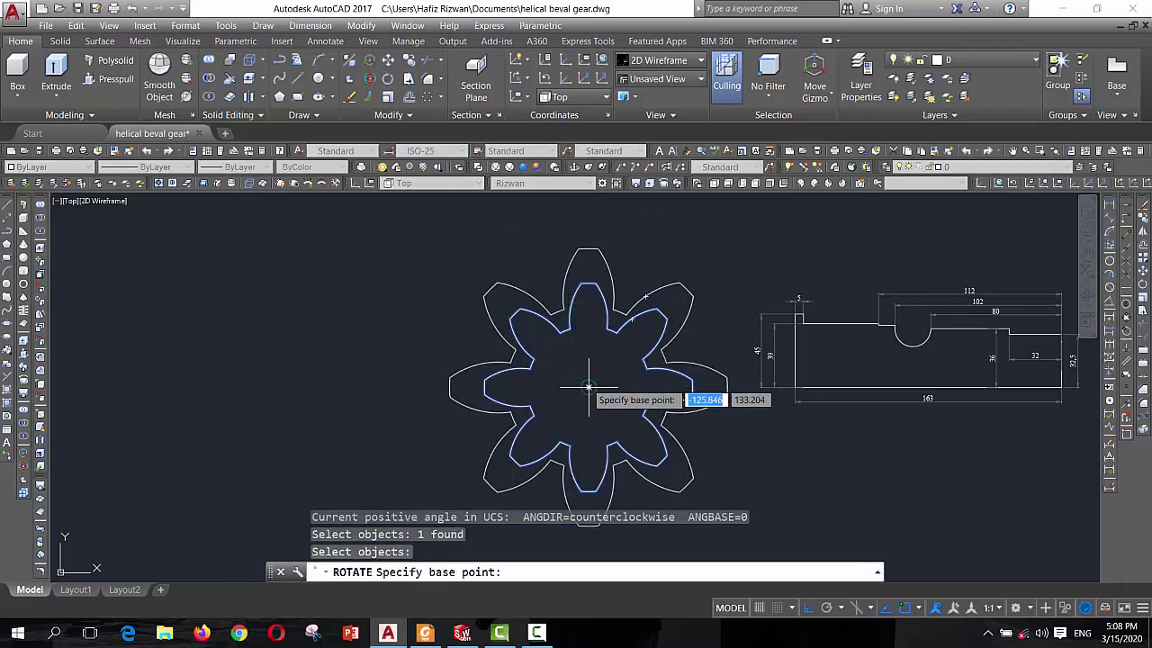
left_click(589, 388)
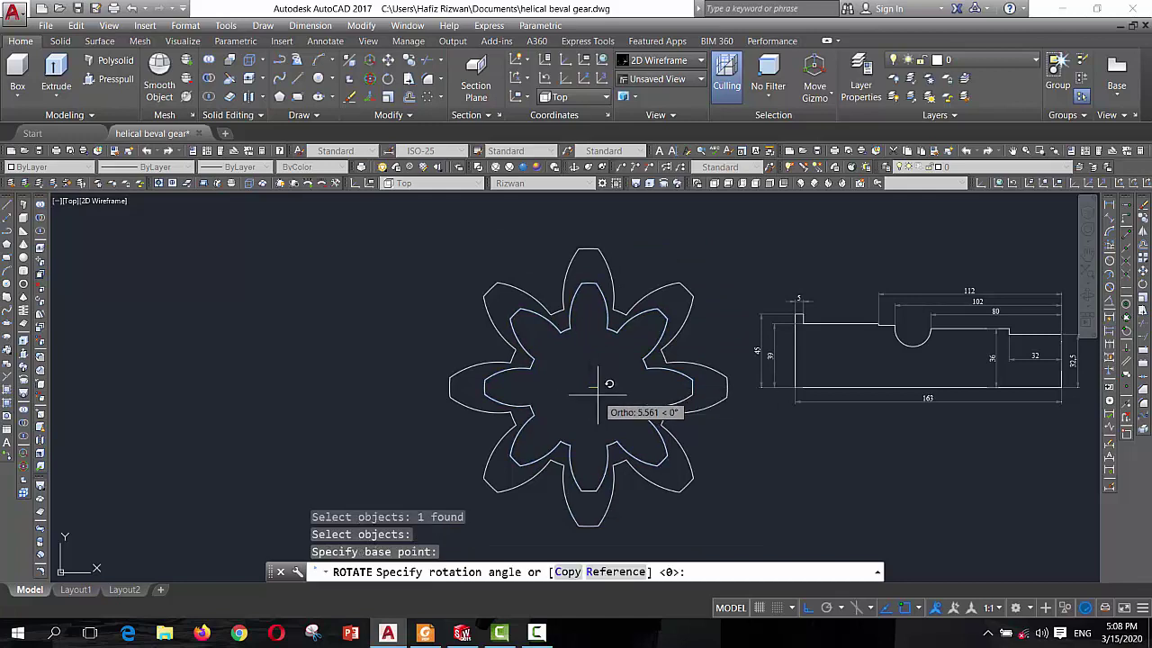
type("15")
key("Return")
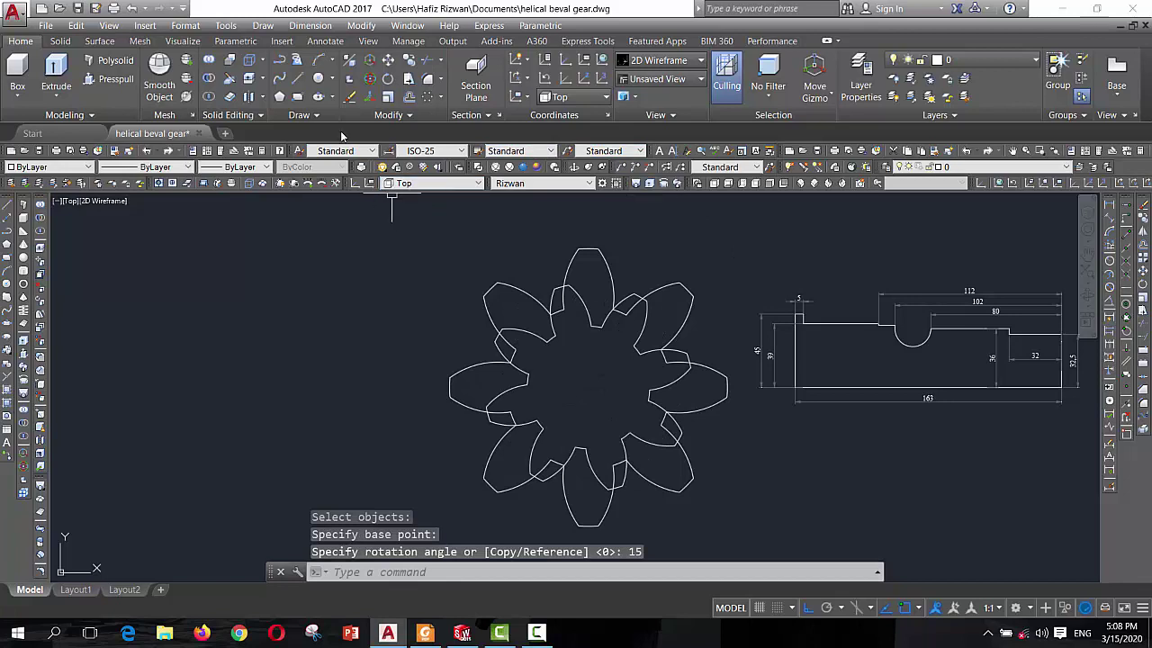
left_click(387, 97)
Scale the outer gear outline to half size about its centre, then undo it
left_click(678, 282)
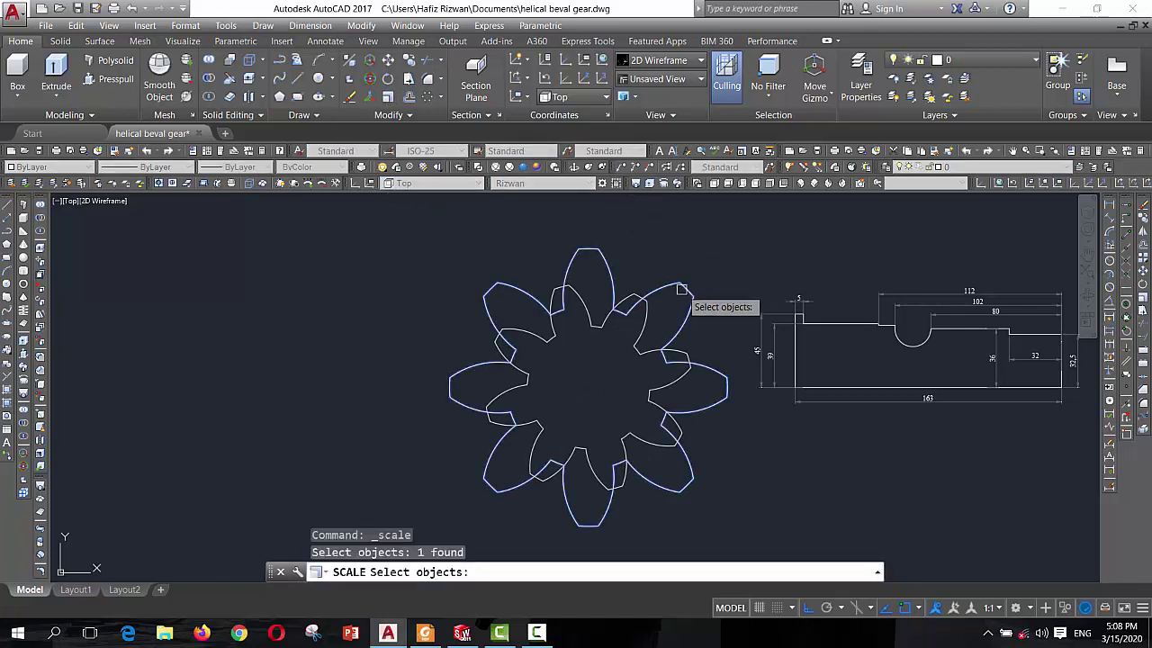
key("Return")
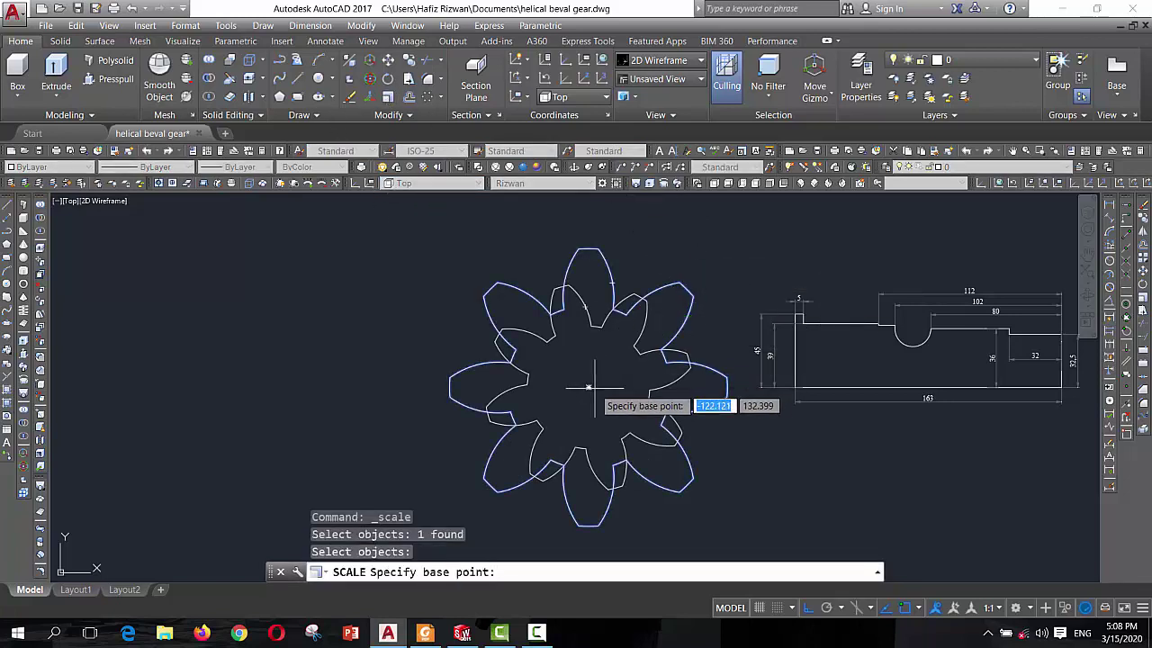
left_click(590, 389)
type("0.")
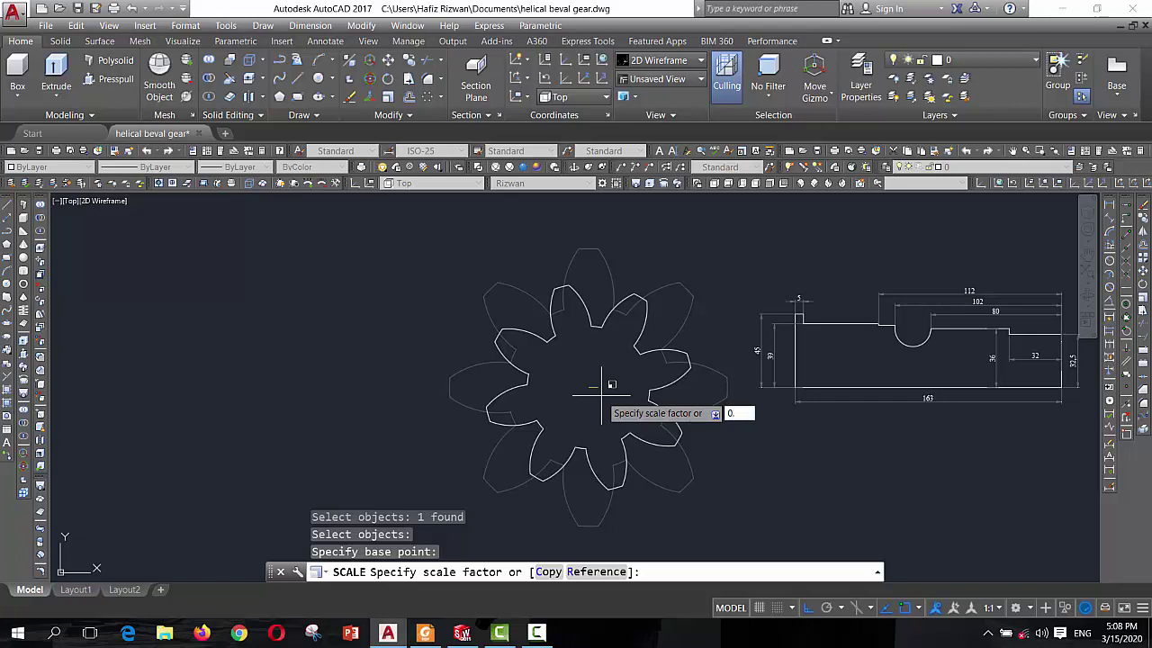
type("5")
key("Return")
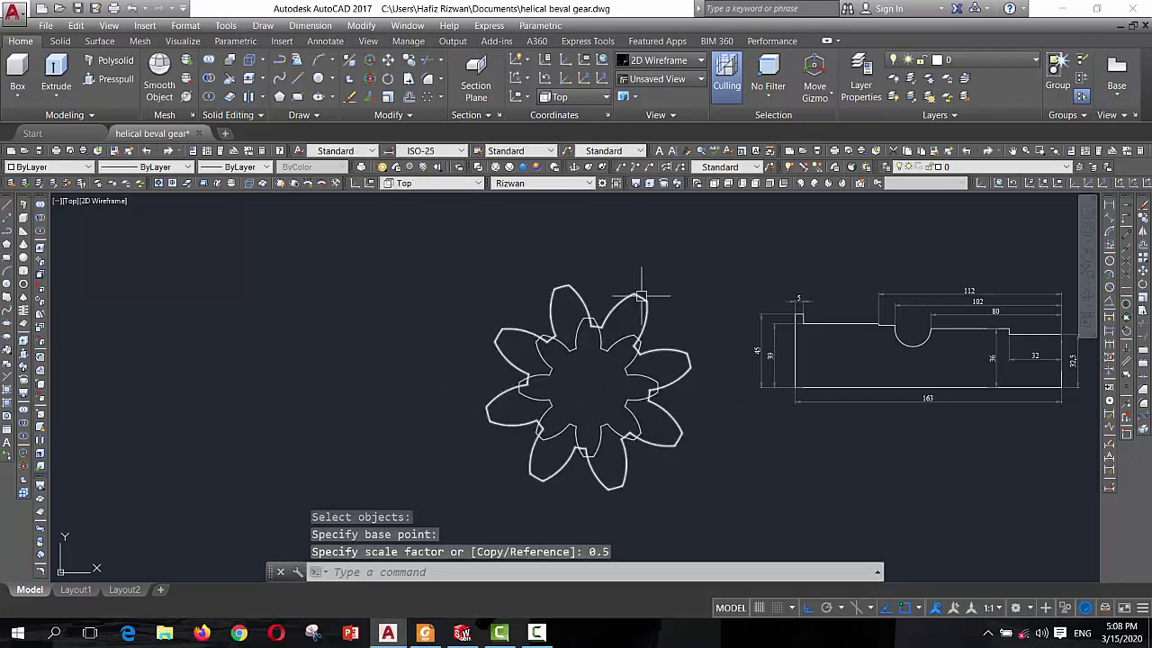
key("ctrl+z")
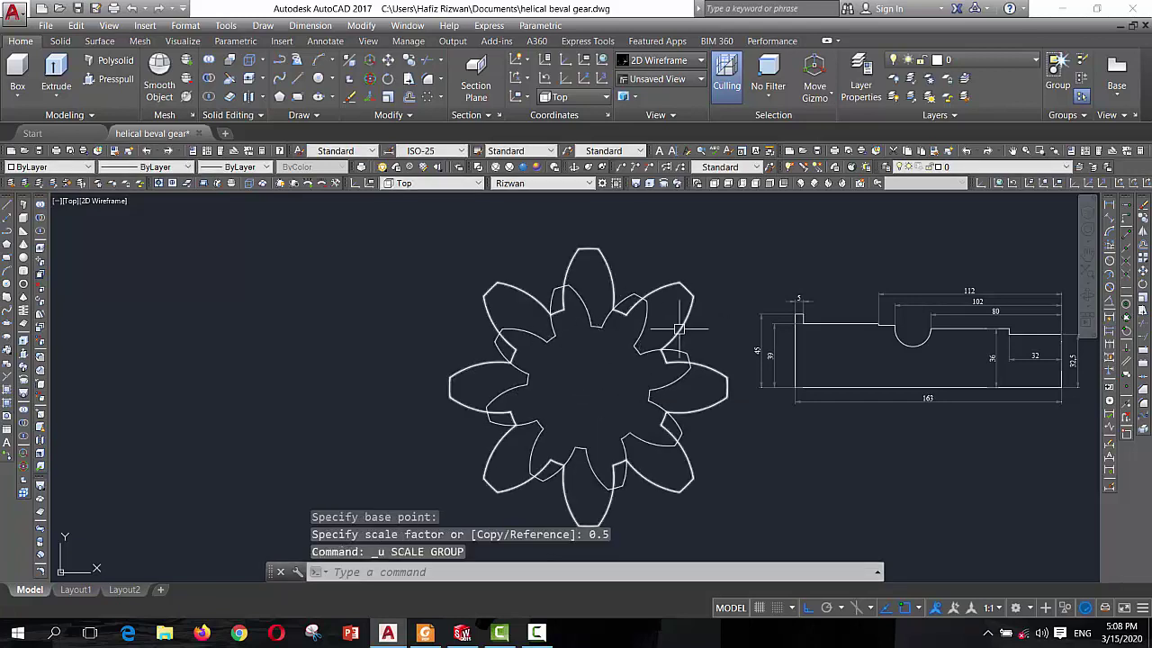
Scale a copy of the gear outline by 0.5 about its centre, keeping the original
left_click(388, 99)
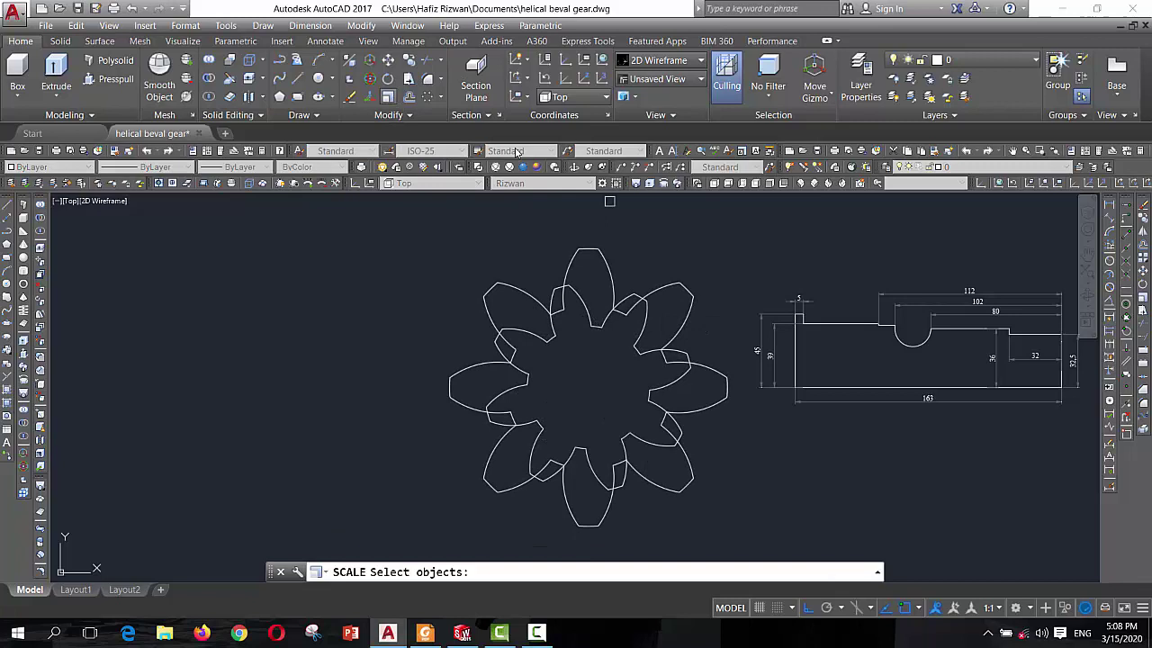
left_click(687, 292)
key("Return")
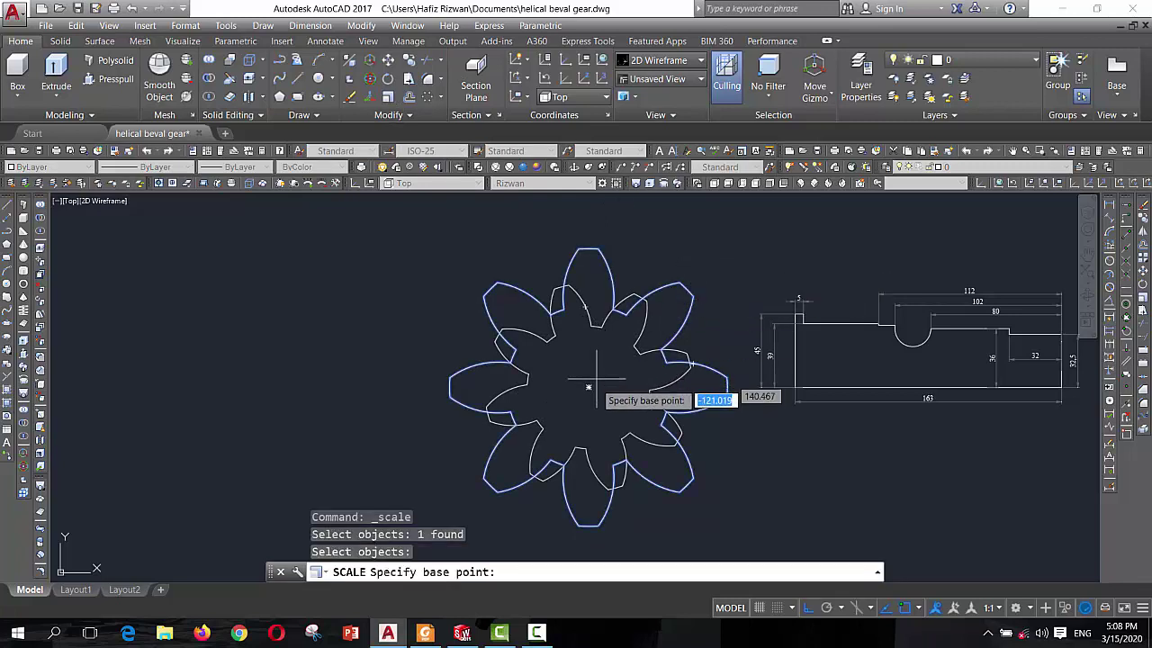
left_click(596, 388)
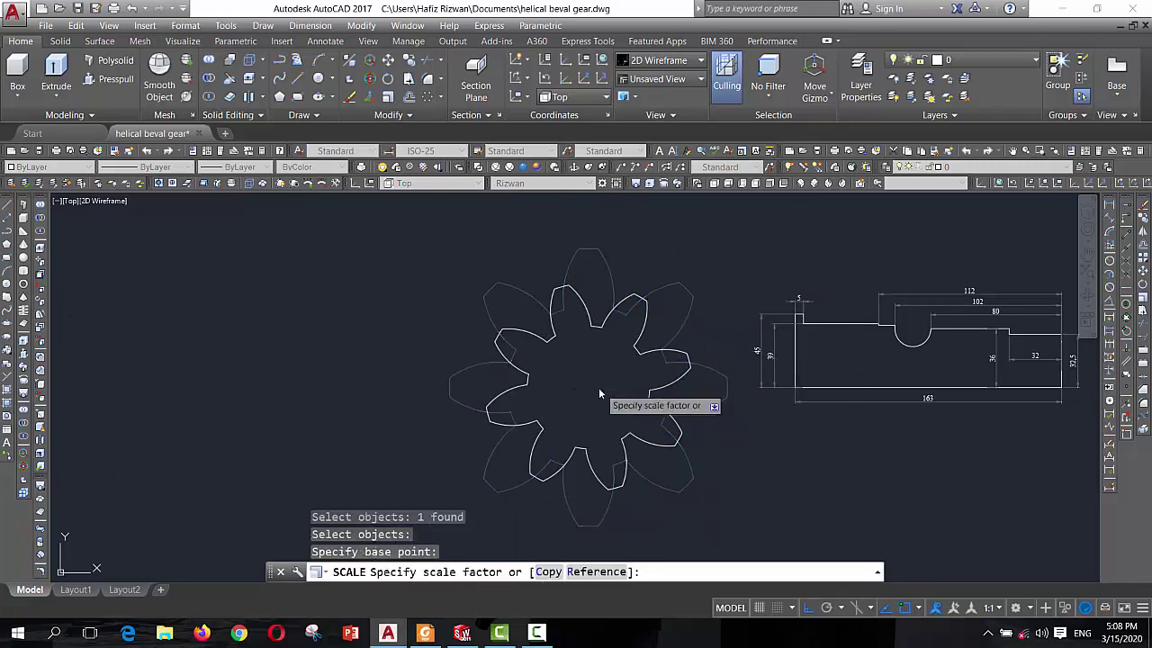
type("c")
key("Return")
key("Return")
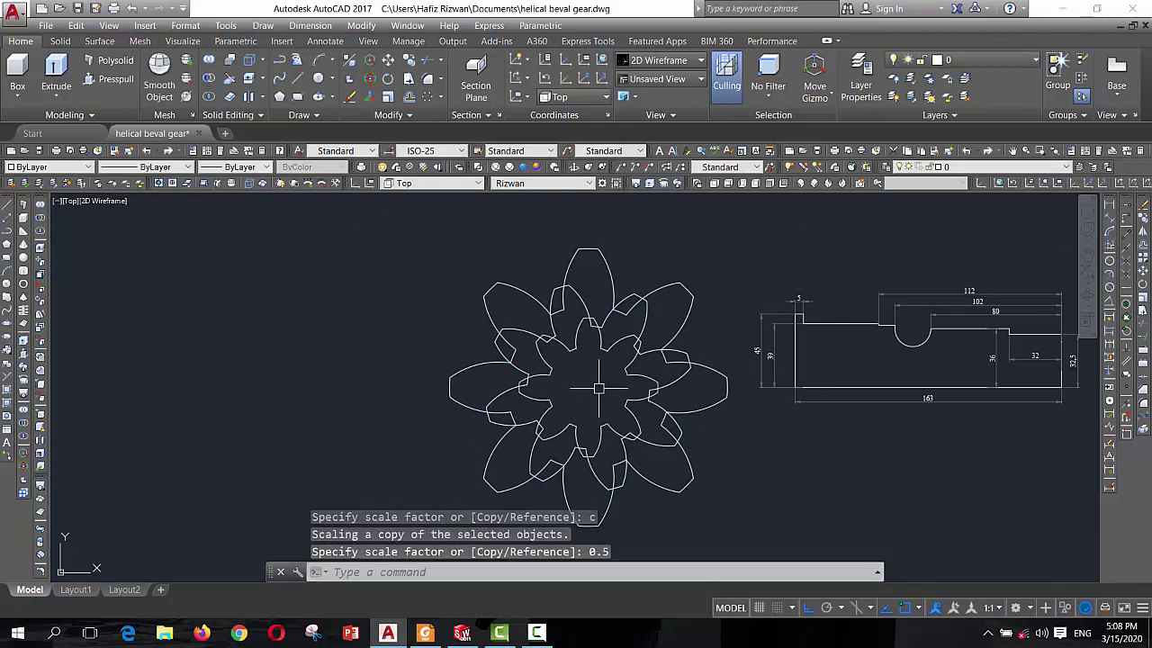
key("Escape")
key("Escape")
key("Escape")
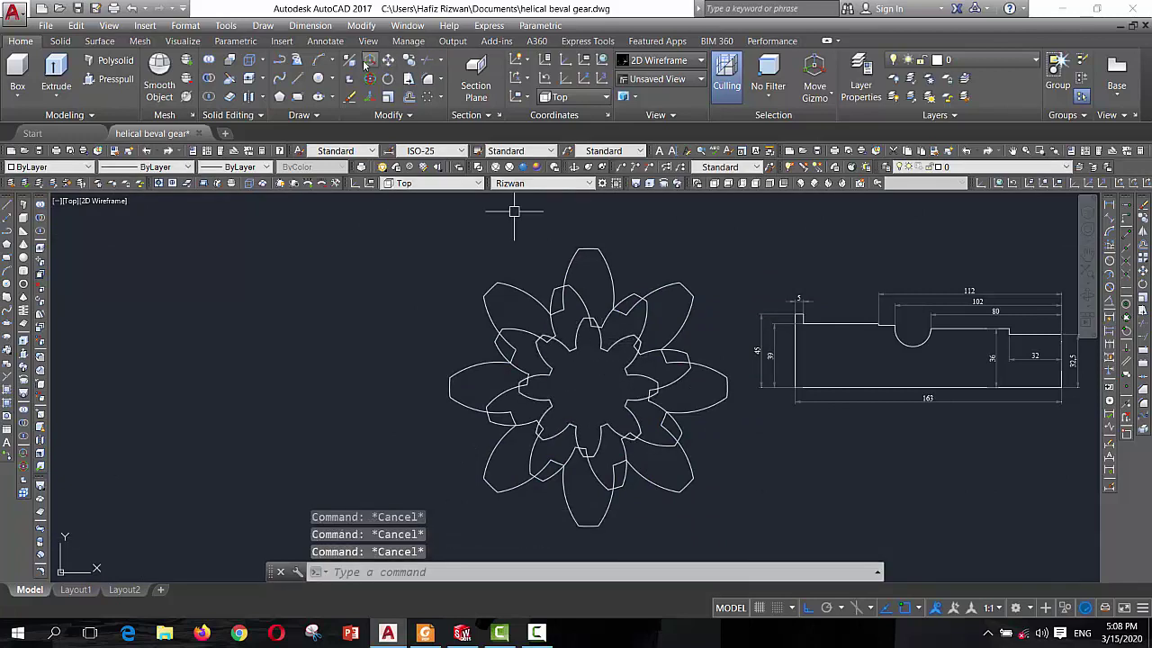
Rotate the half-size inner gear copy by -30° about the shared centre
left_click(390, 80)
left_click(611, 352)
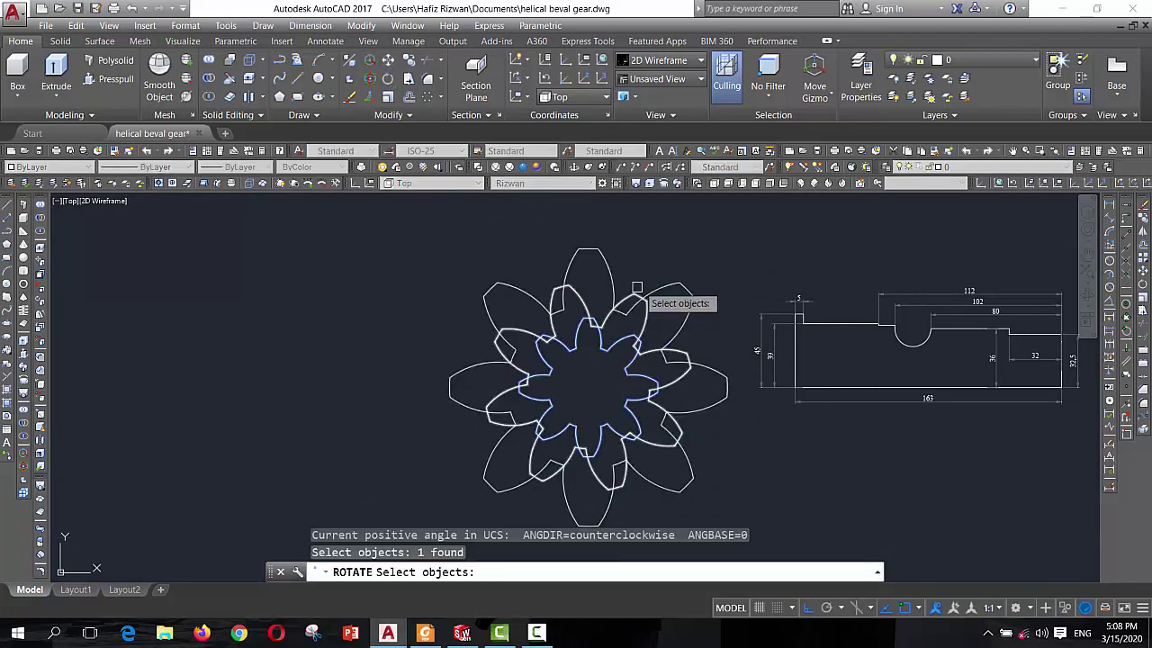
key("Return")
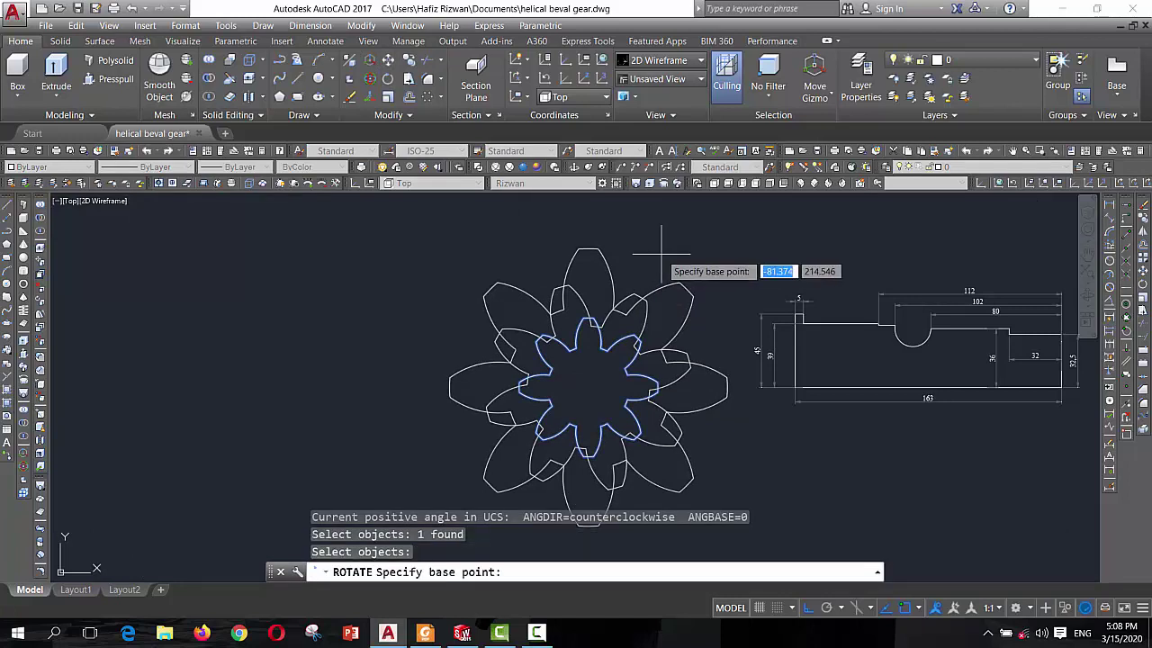
left_click(588, 386)
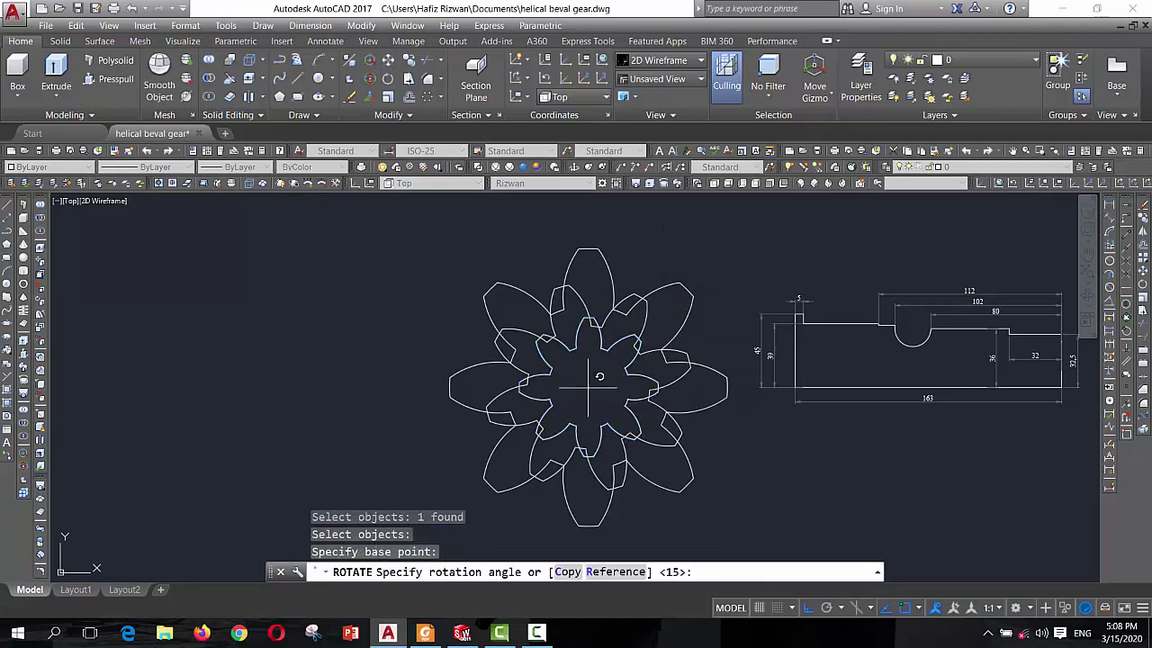
type("-30")
key("Return")
key("Escape")
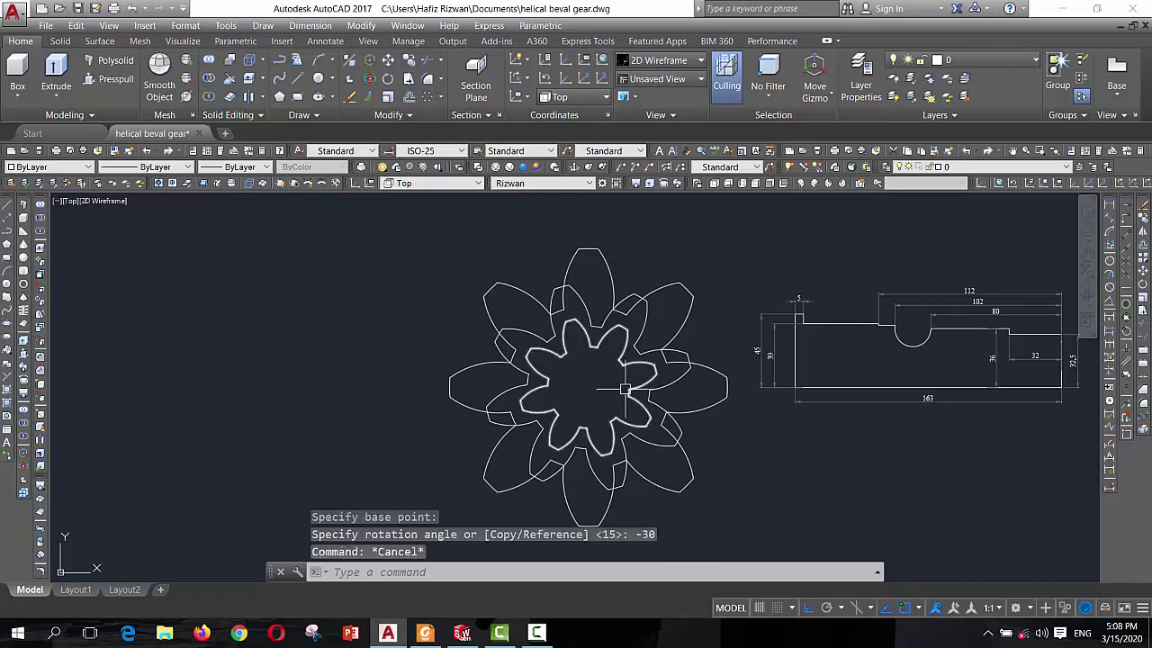
key("Escape")
key("Escape")
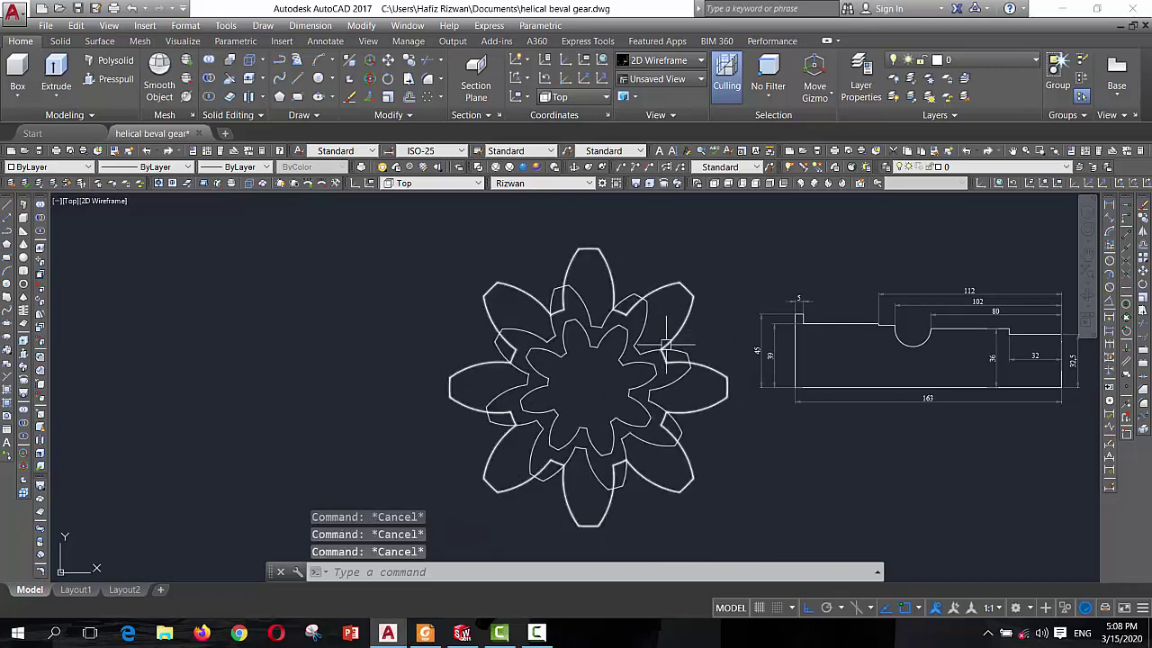
Enable NAVVCUBE, switch to an isometric view, and select the middle gear outline
type("navvcube")
key("Return")
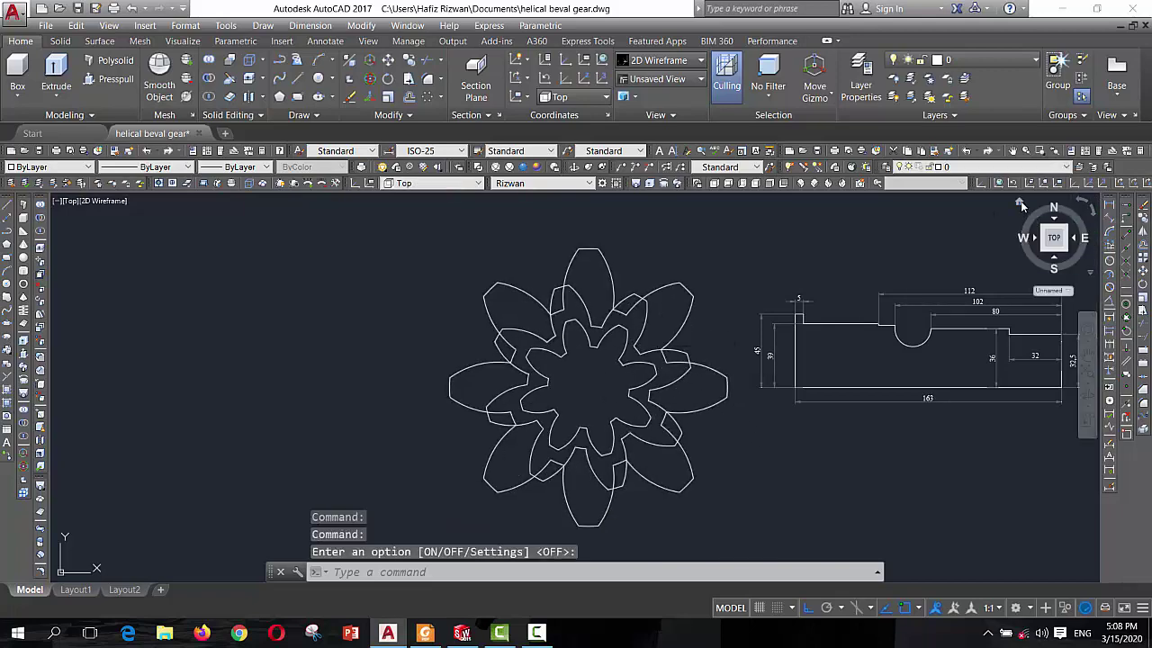
left_click(1022, 207)
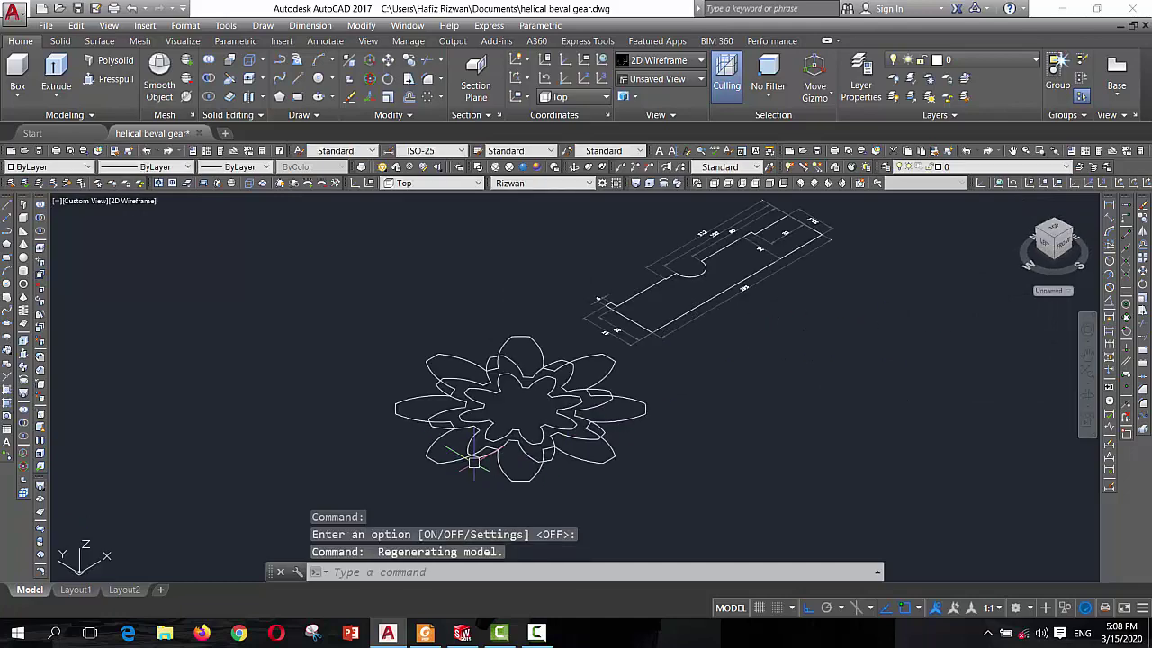
scroll(474, 461, "up", 2)
scroll(591, 351, "up", 3)
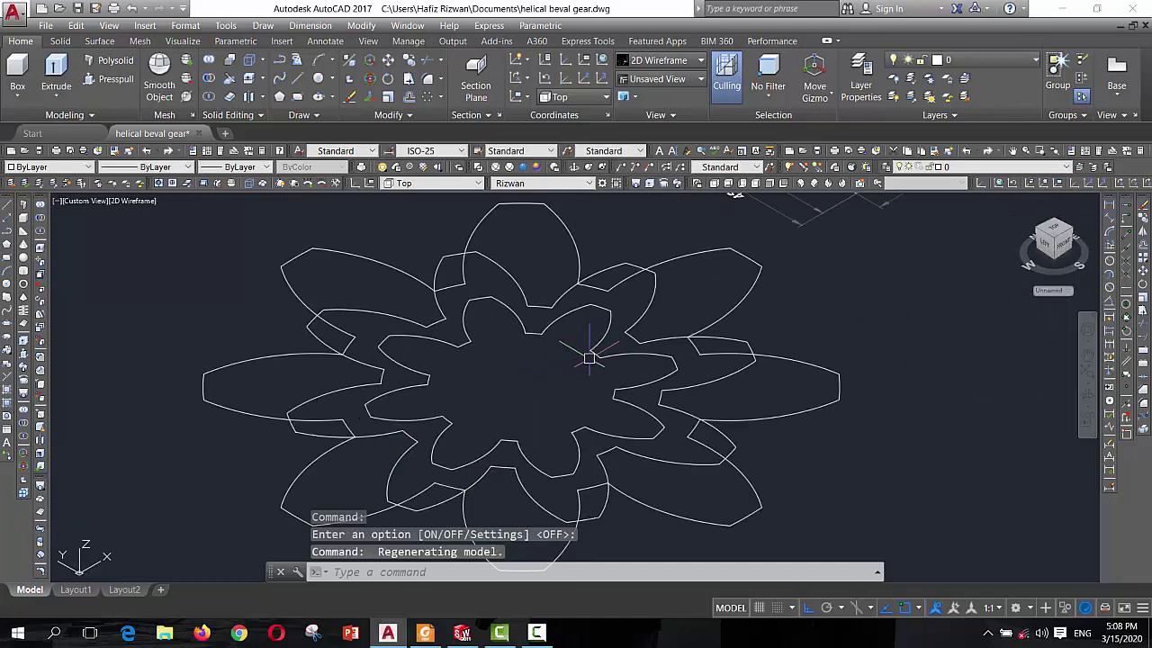
left_click(736, 376)
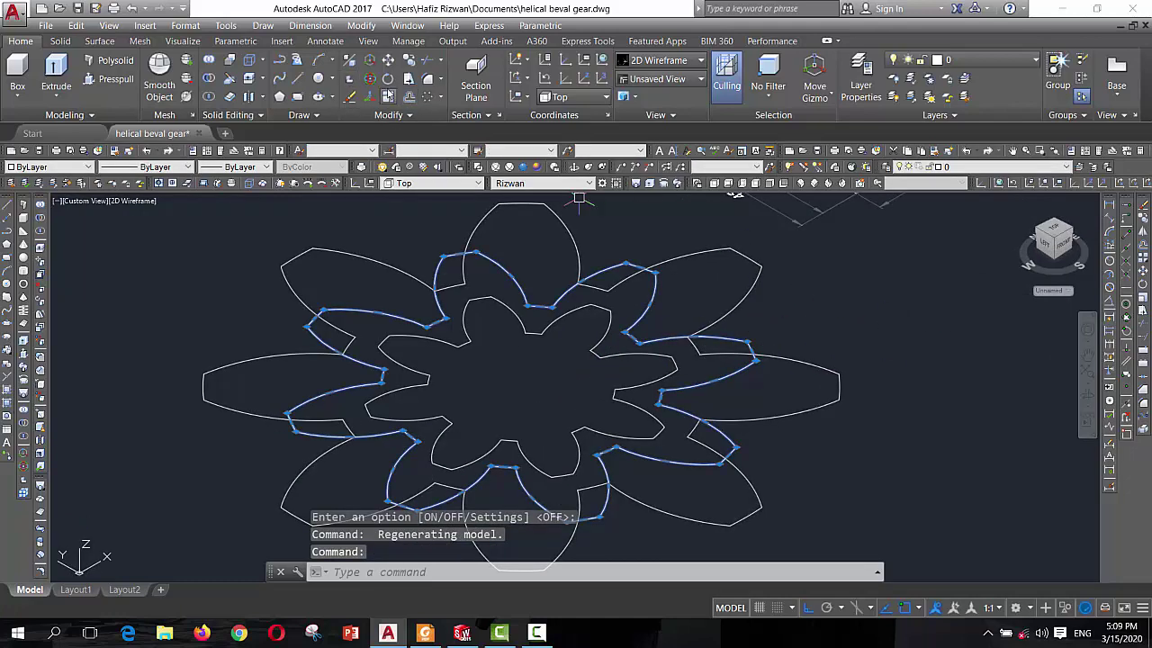
Move the middle gear outline 45 units up along Z
type("m")
key("Return")
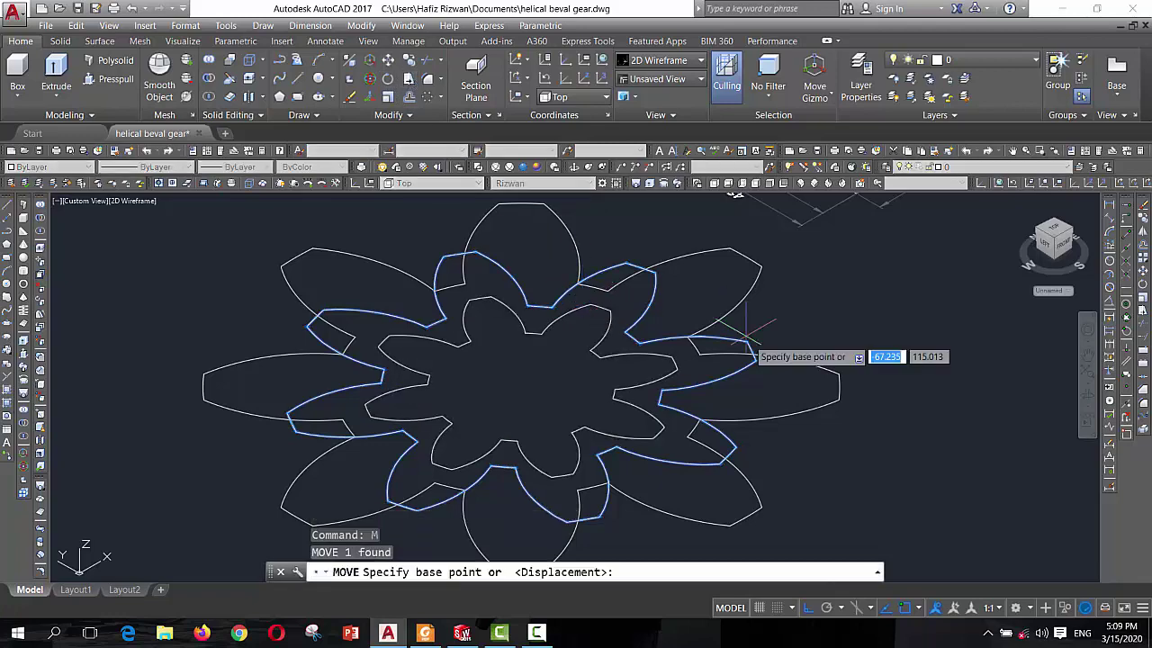
left_click(880, 480)
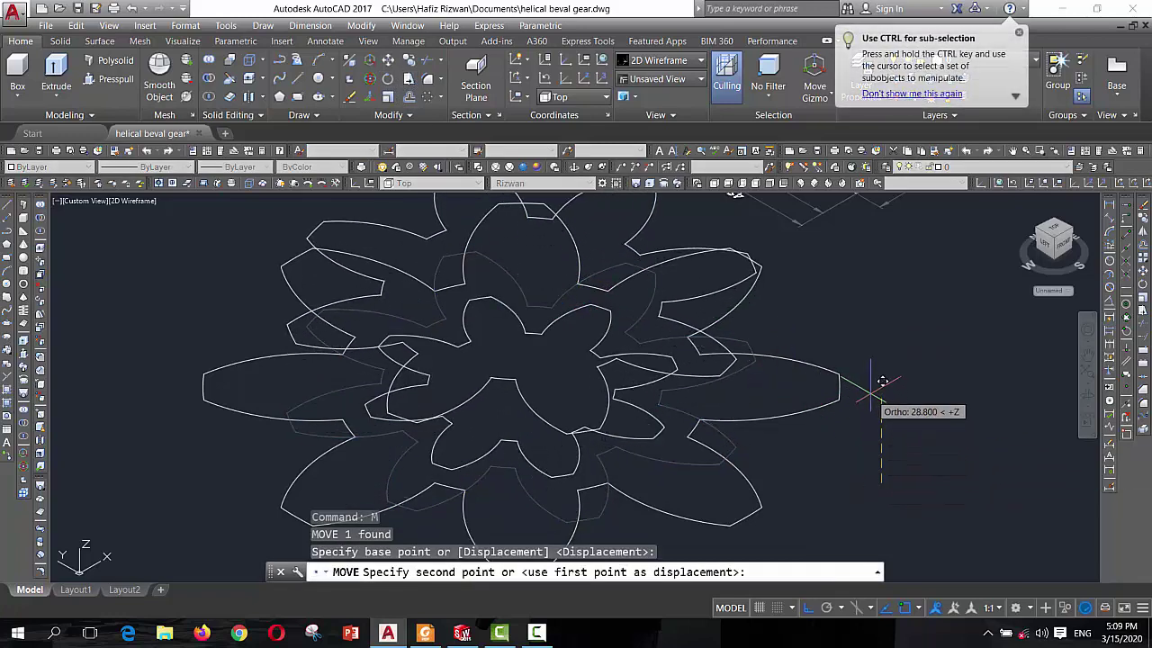
type("45")
key("Return")
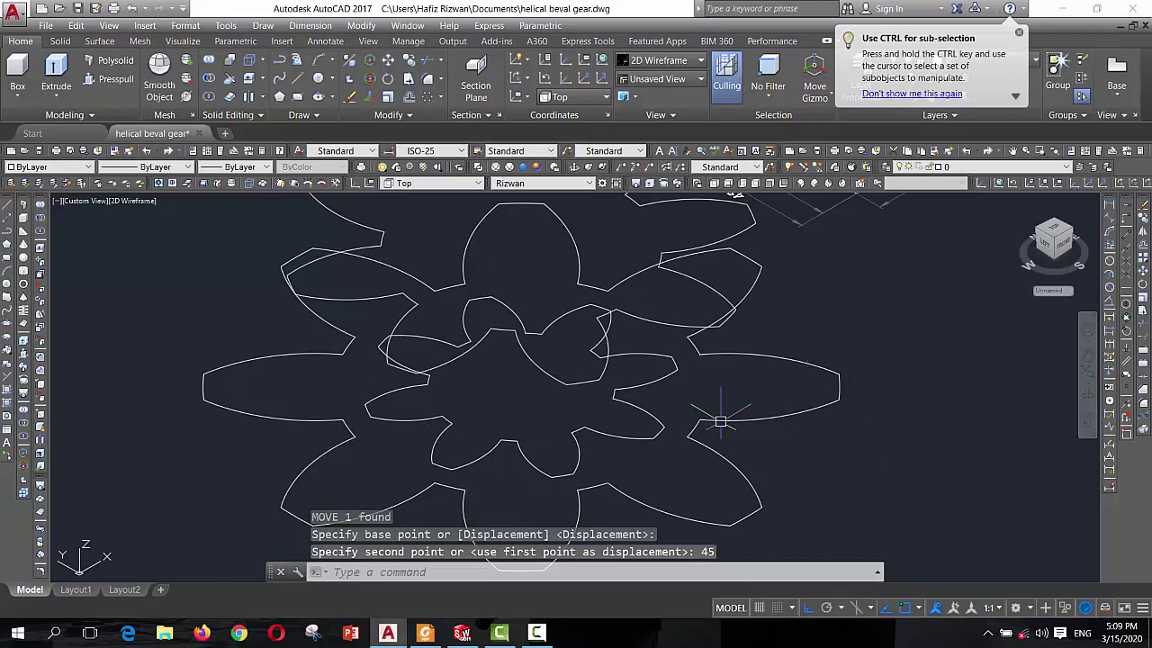
Select the smallest gear outline and move it 95 units up along Z
left_click(657, 428)
type("m")
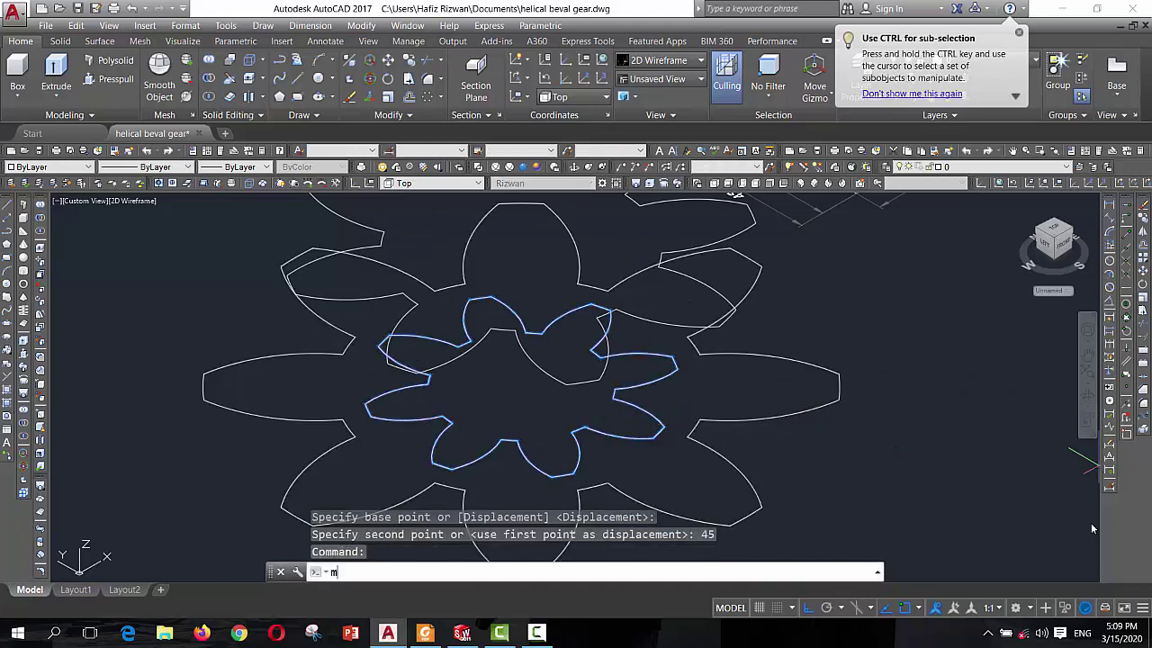
key("Return")
left_click(914, 504)
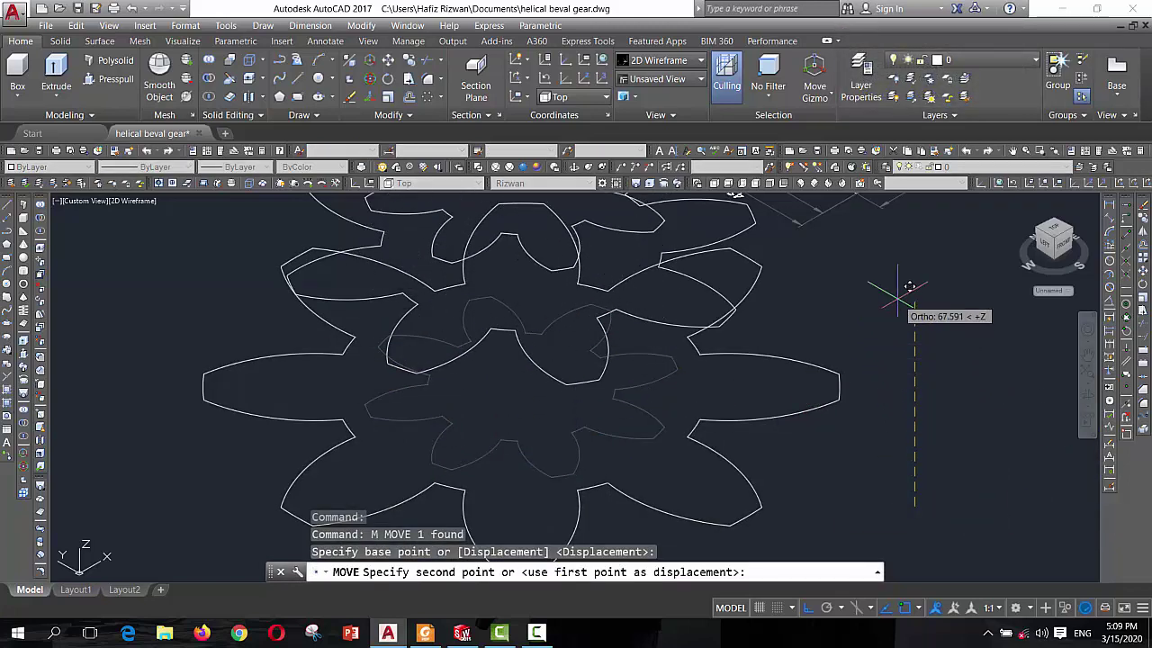
type("95")
key("Return")
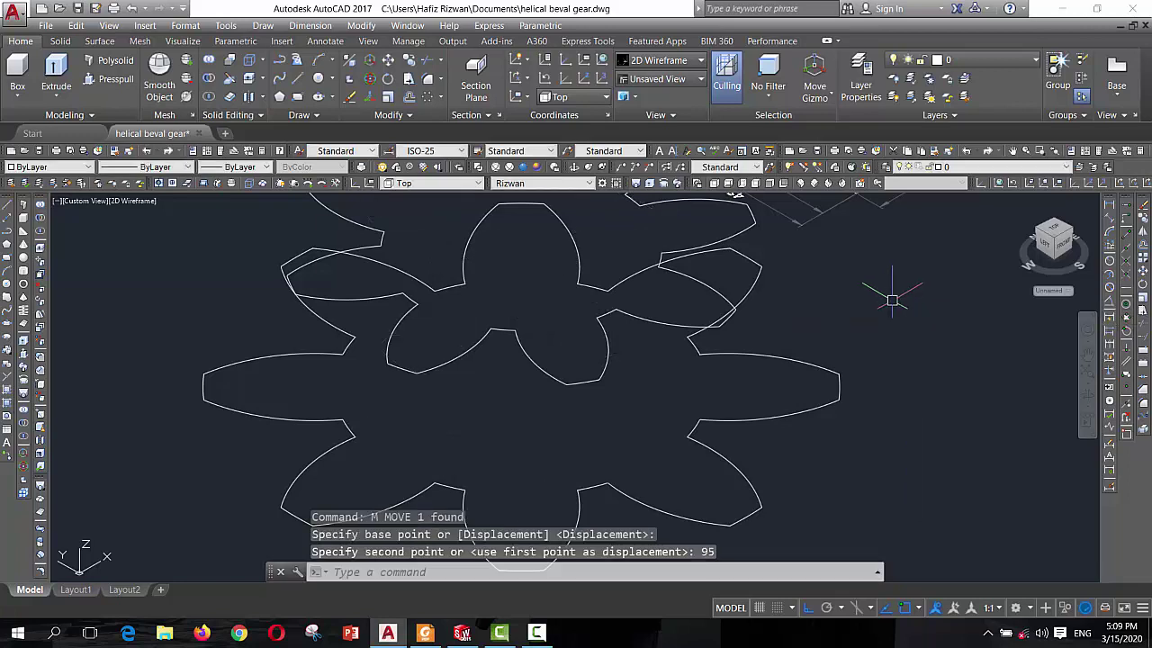
scroll(887, 296, "down", 3)
scroll(702, 318, "down", 2)
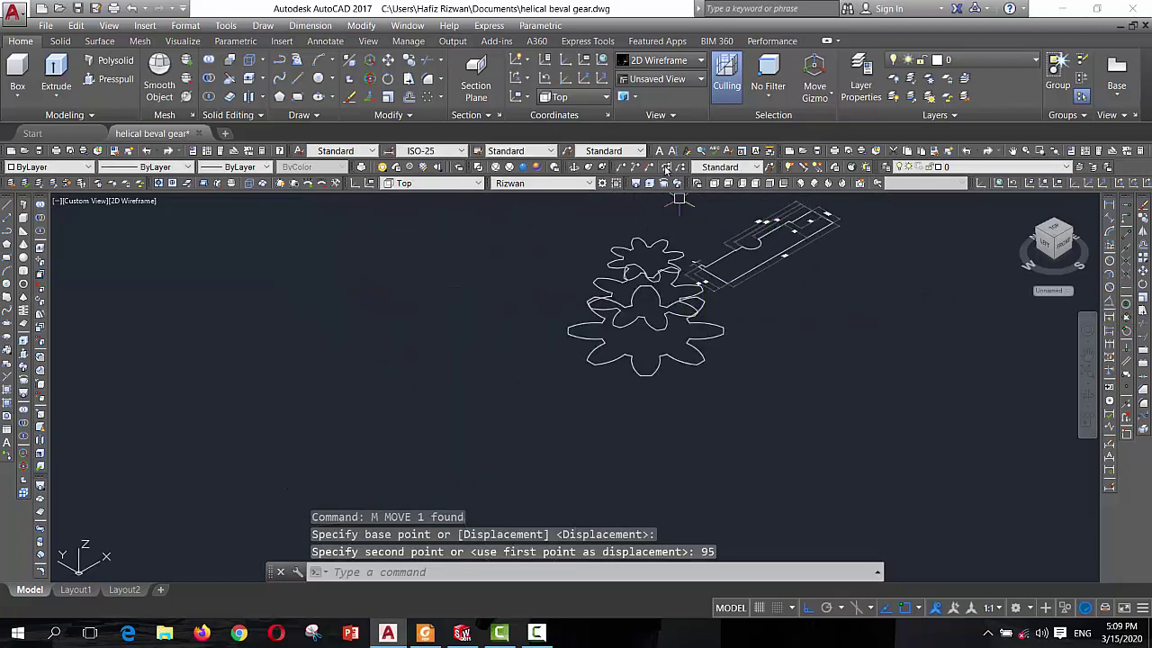
scroll(705, 221, "up", 2)
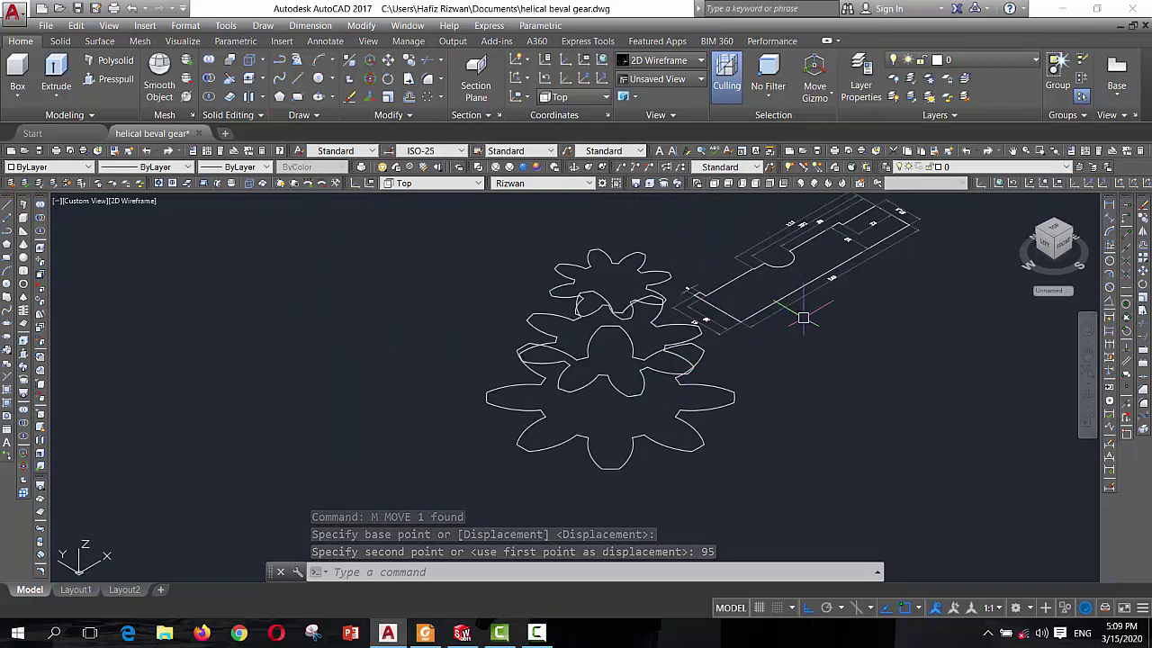
Turn the large, middle and top gear profiles upright with 3DROTATE, then view from Top
left_click(369, 78)
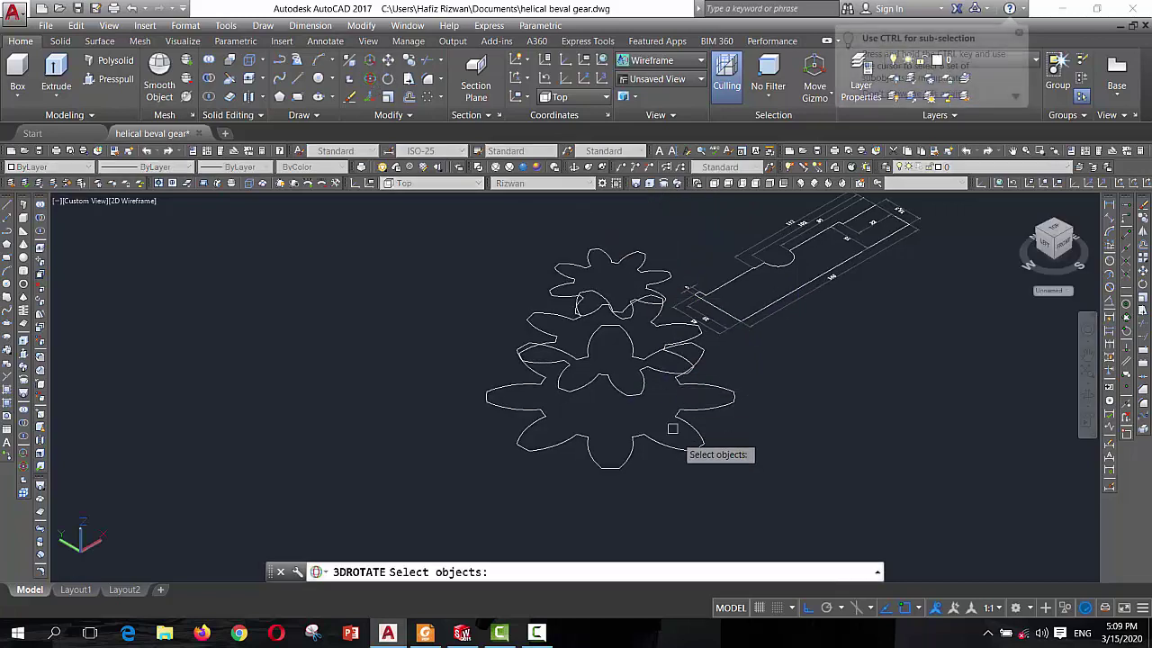
left_click(647, 401)
left_click(644, 382)
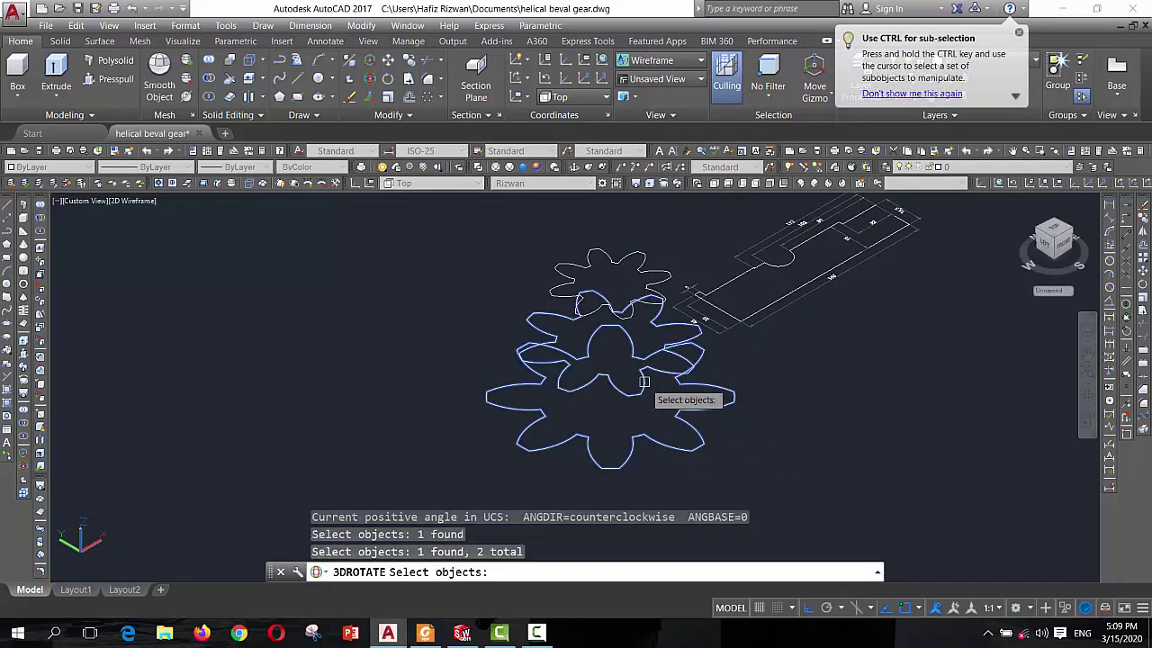
left_click(623, 304)
key("Return")
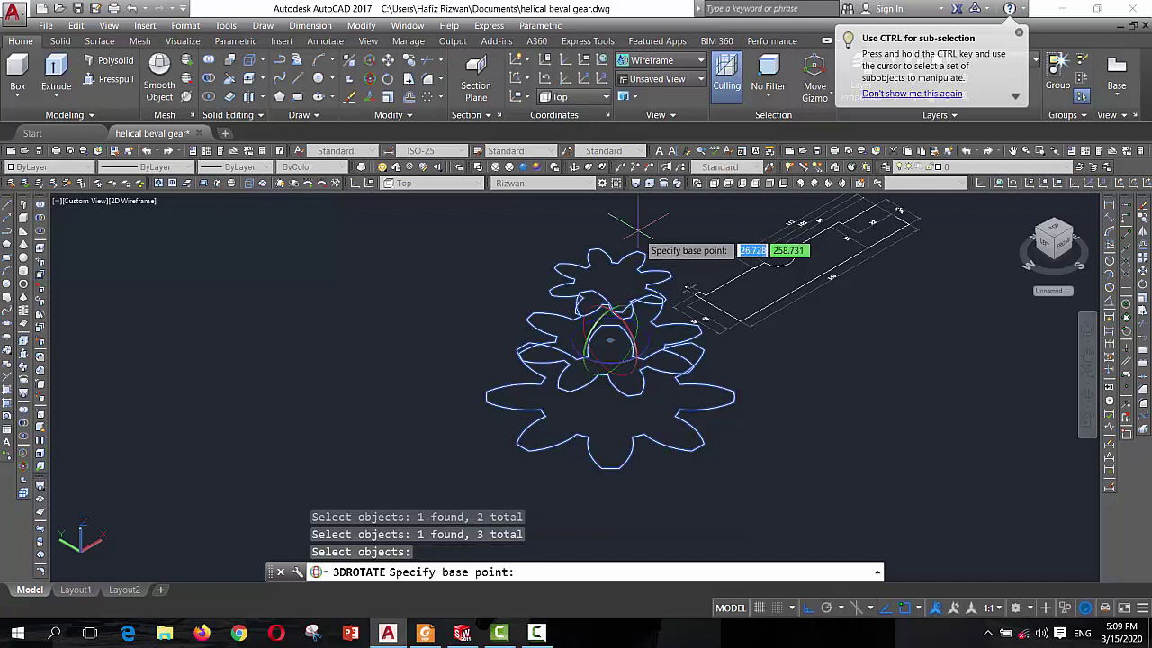
left_click(633, 255)
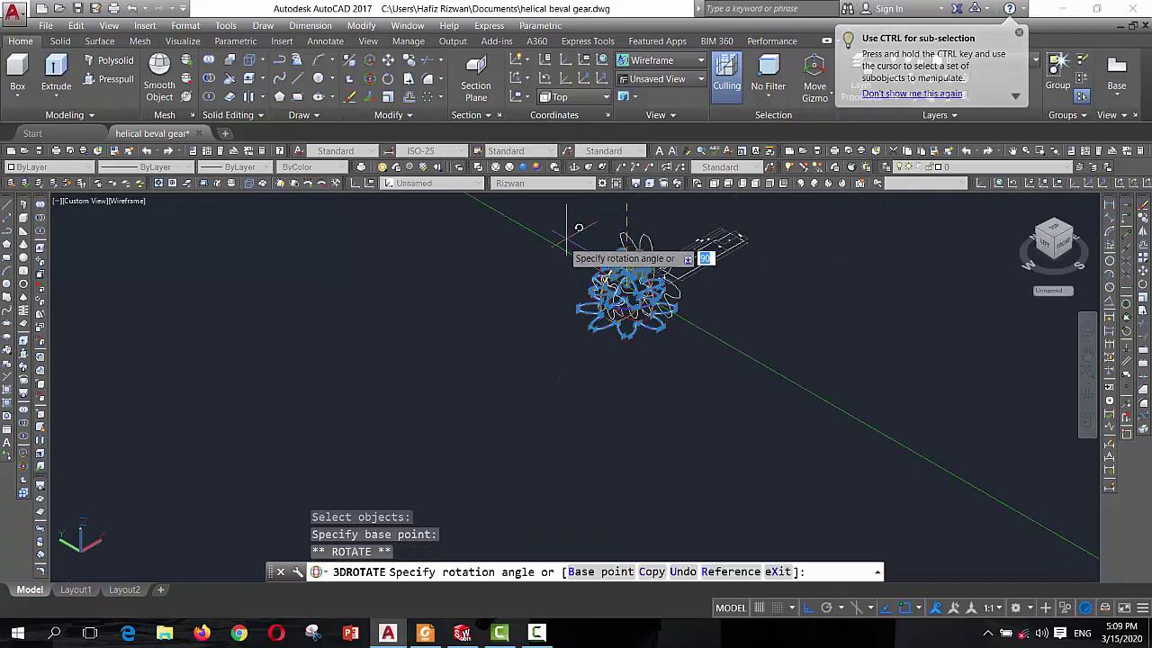
key("Return")
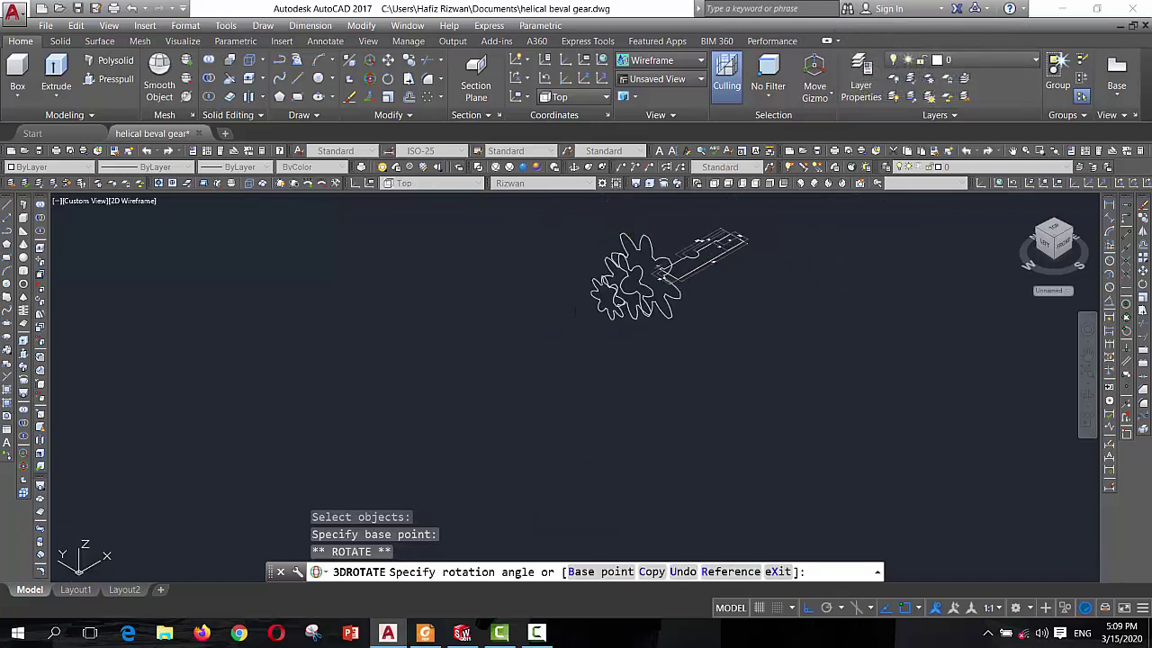
key("Escape")
key("Escape")
key("Escape")
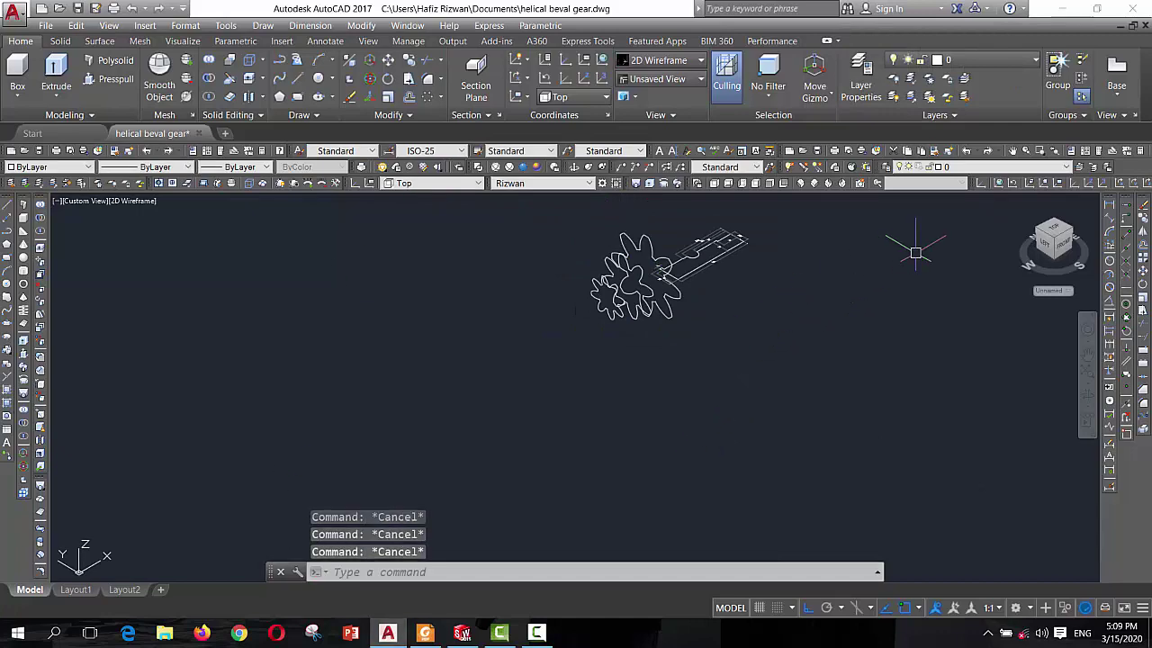
left_click(1057, 232)
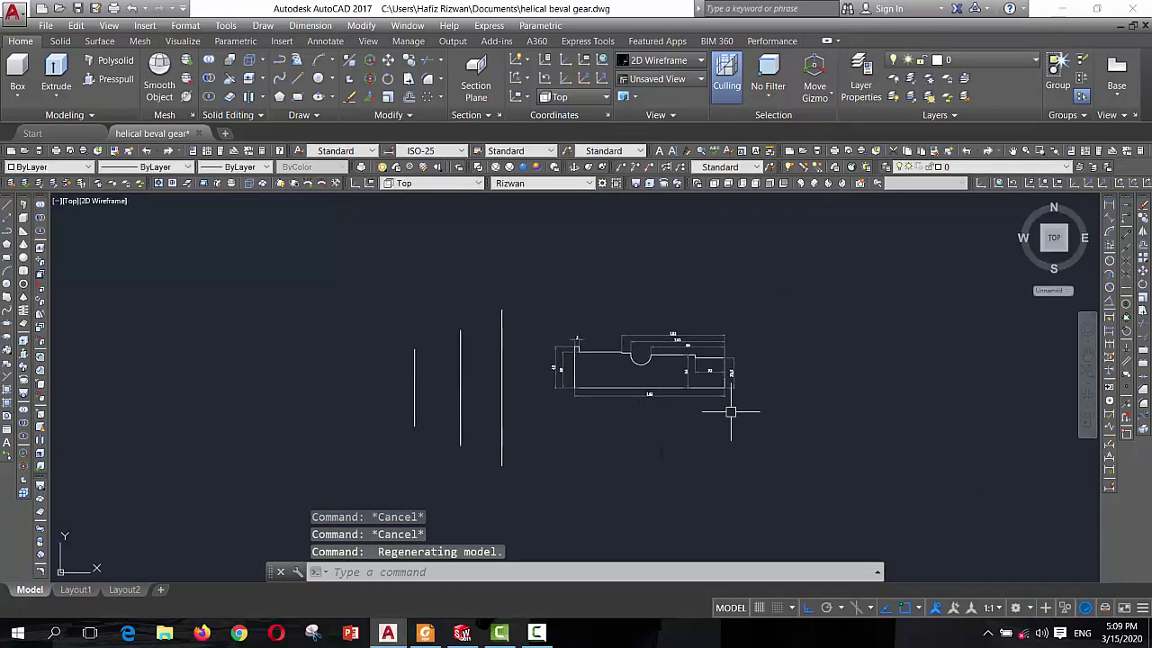
Orbit to inspect the stacked gears, then return to Top view zoomed on the dimensioned shaft profile
left_click(1020, 205)
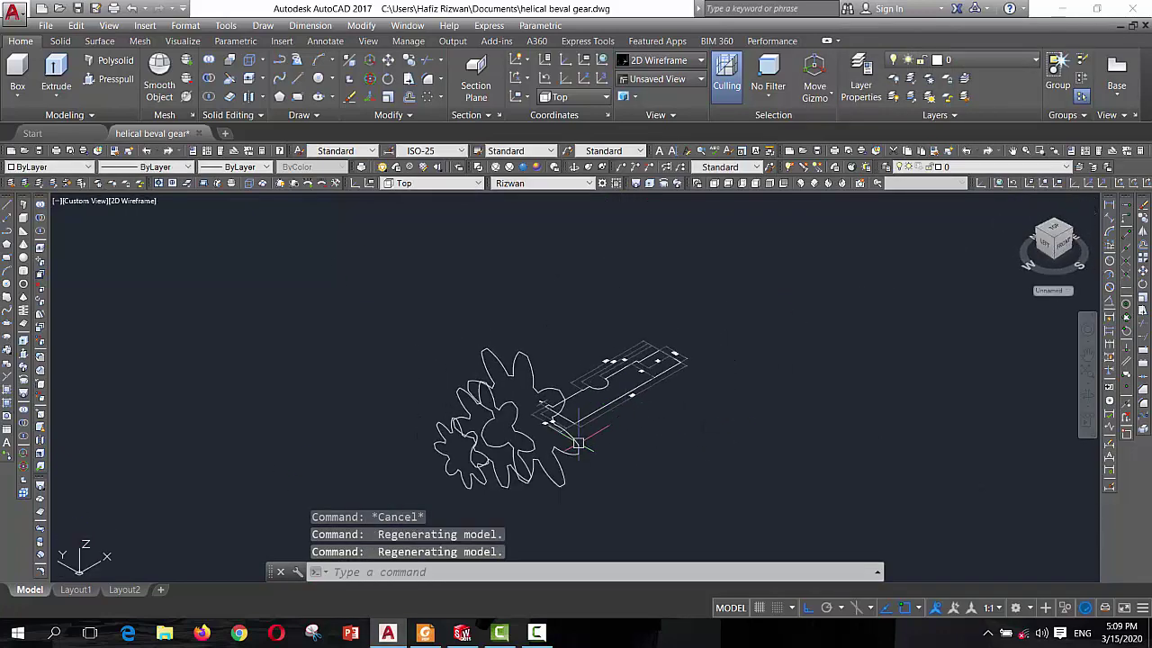
middle_click_drag(729, 462, 694, 404, "shift")
key("Escape")
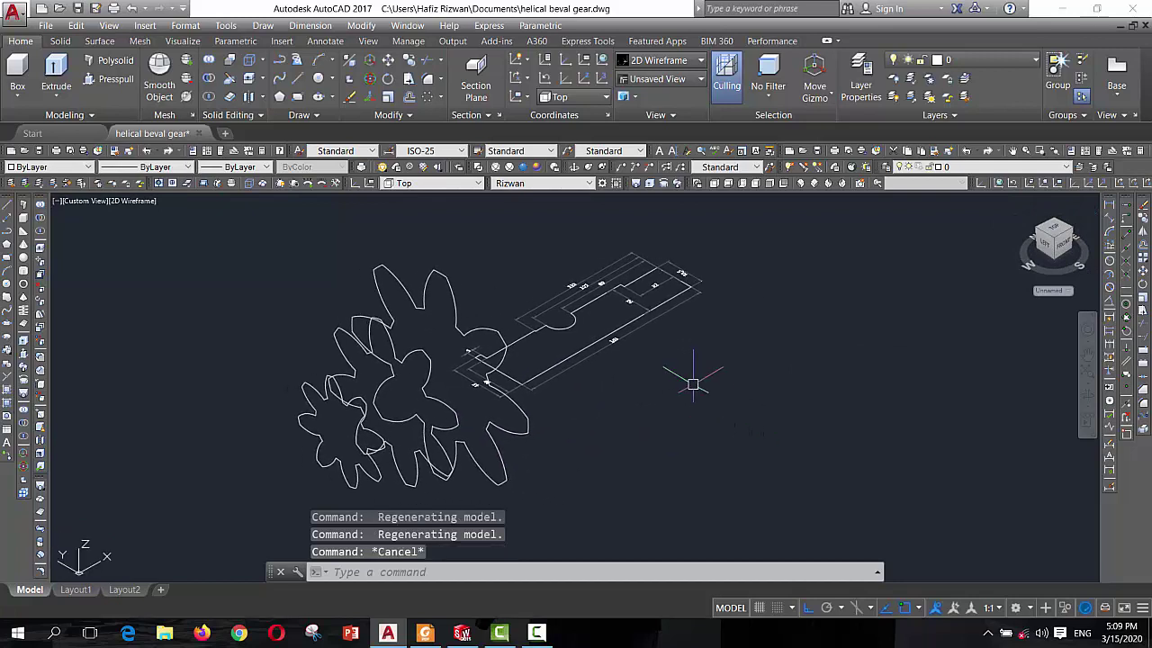
key("Escape")
scroll(675, 405, "down", 2)
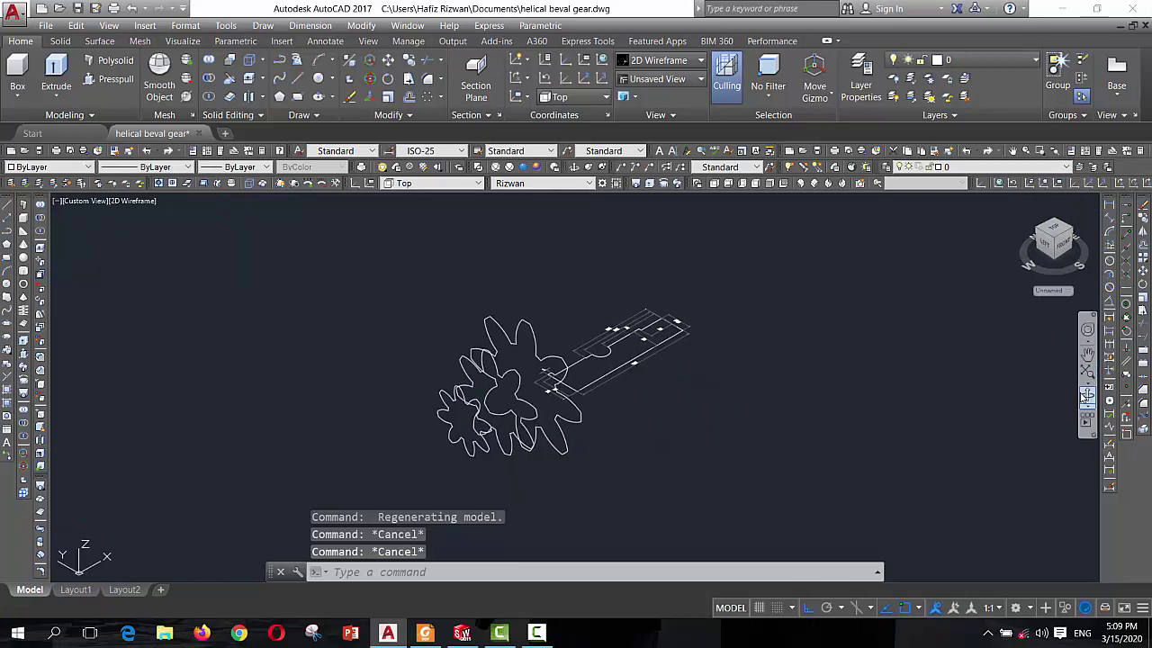
left_click(1085, 396)
mouse_move(954, 383)
left_mouse_down()
mouse_move(652, 326)
mouse_move(702, 390)
left_mouse_up()
key("Escape")
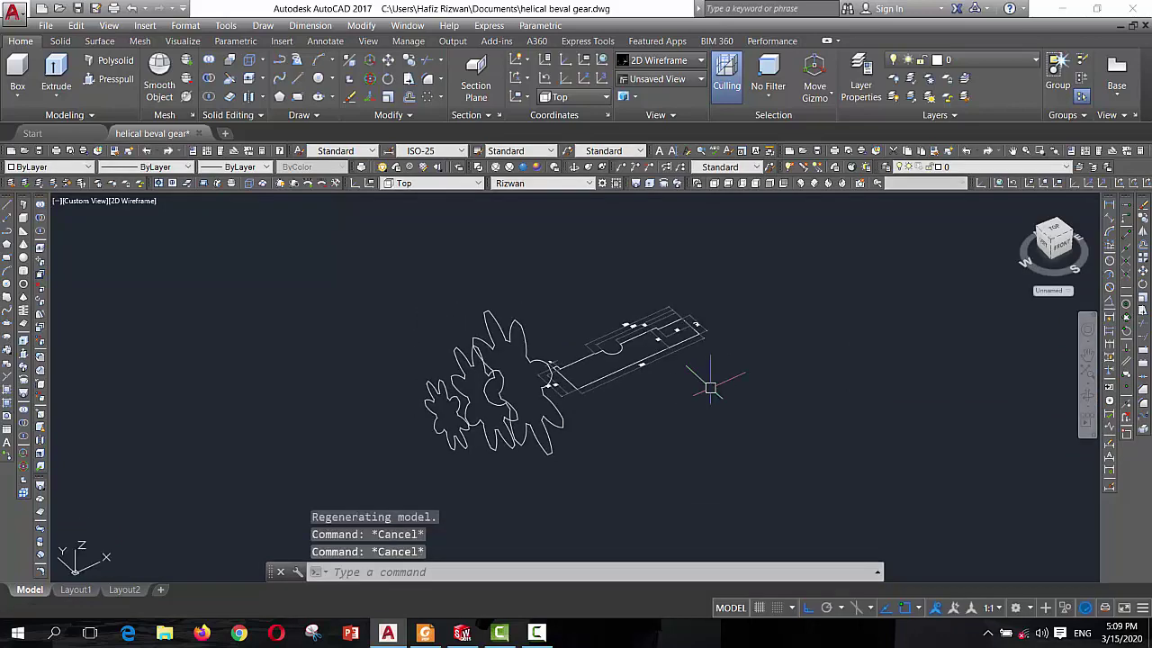
scroll(604, 366, "up", 3)
scroll(604, 366, "up", 2)
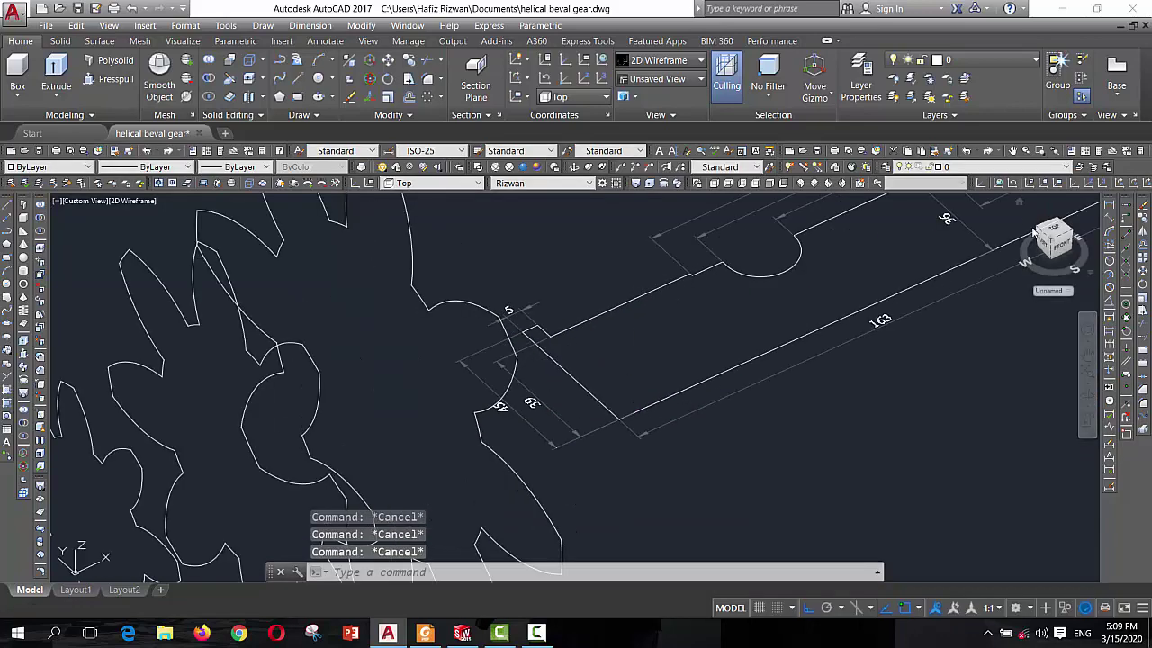
left_click(1054, 236)
scroll(641, 338, "up", 5)
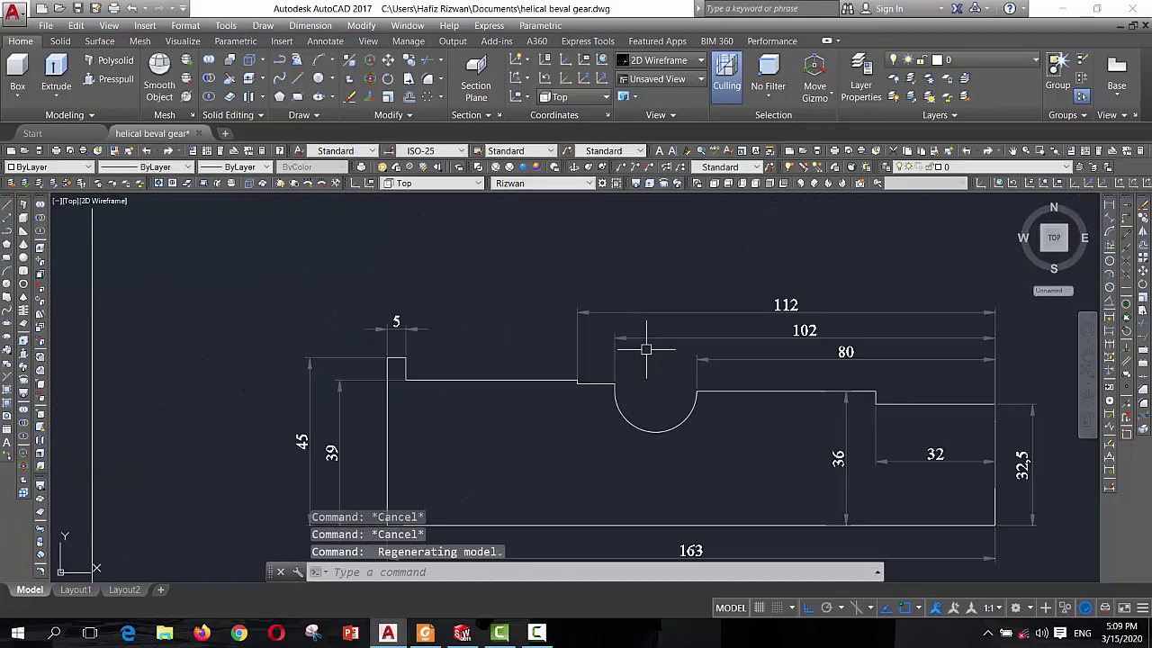
Erase the 112, 102, 80, 5, 45, 39 and 163 dimensions from the shaft profile
left_click(994, 363)
left_click(764, 286)
type("E")
key("Return")
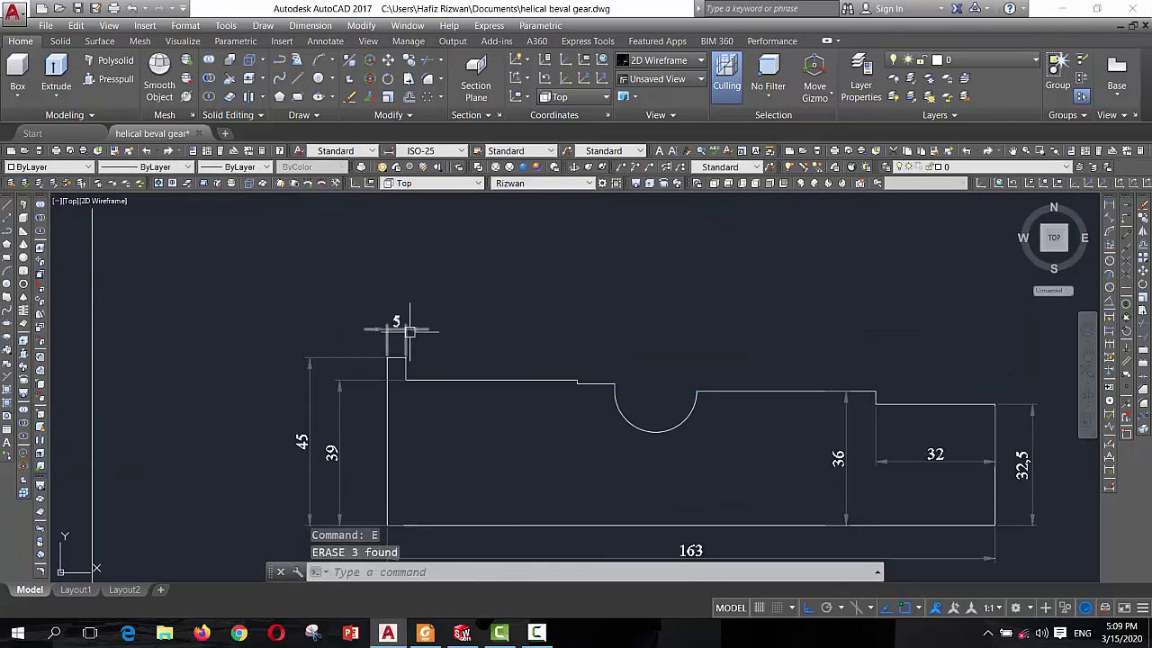
left_click(409, 331)
left_click(343, 374)
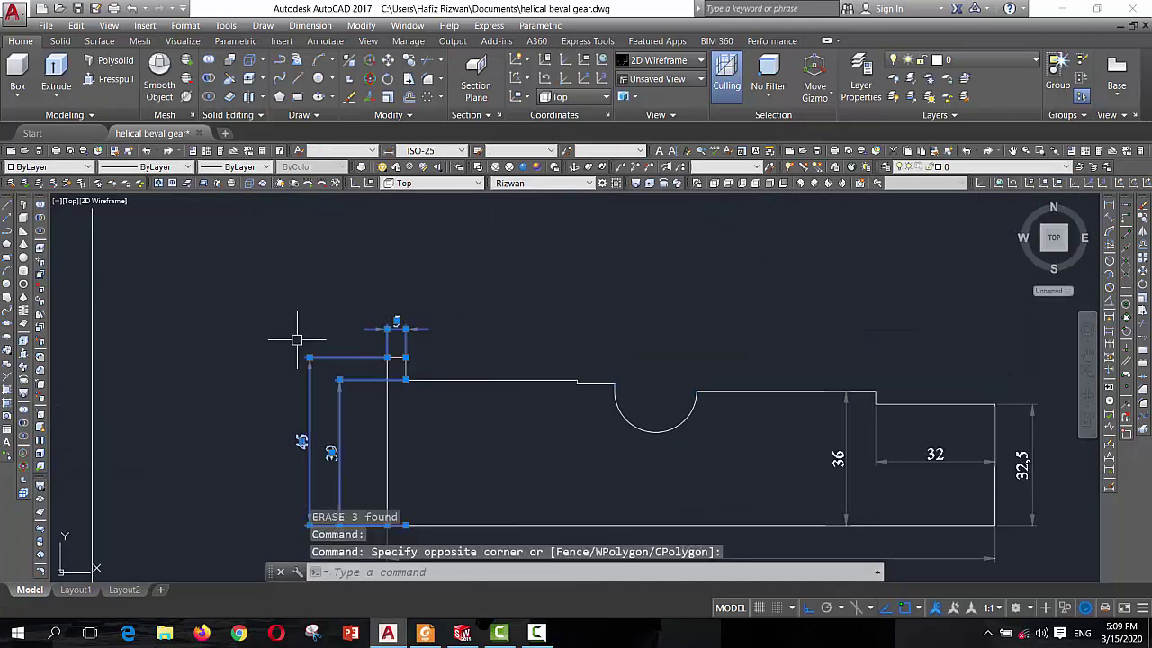
left_click(306, 329)
key("Delete")
scroll(315, 333, "down", 4)
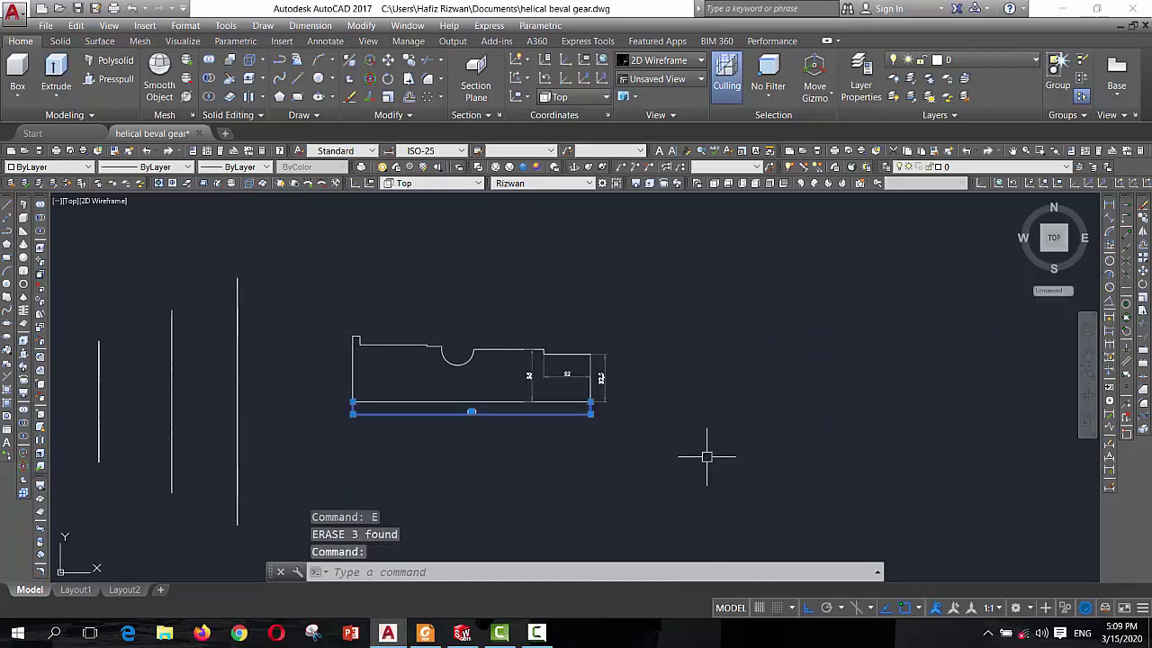
type("E")
key("Return")
Delete the remaining 32,5, 32 and 36 dimensions at the shaft's right end
left_click(618, 423)
left_click(594, 335)
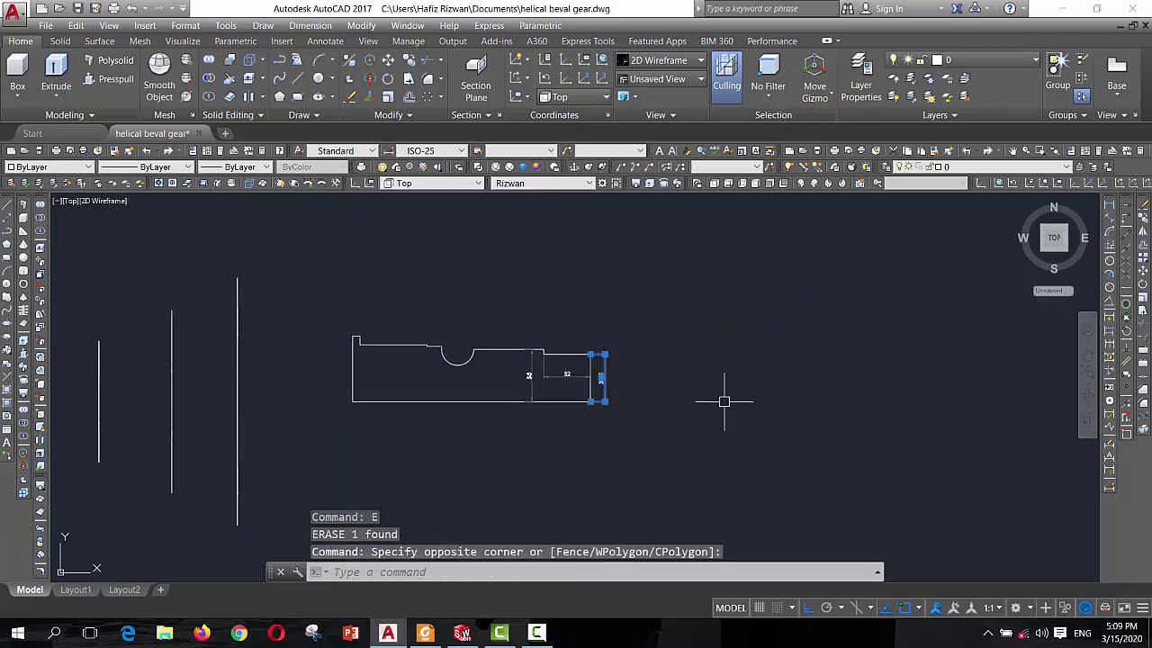
left_click(724, 402)
scroll(543, 378, "up", 3)
left_click(536, 378)
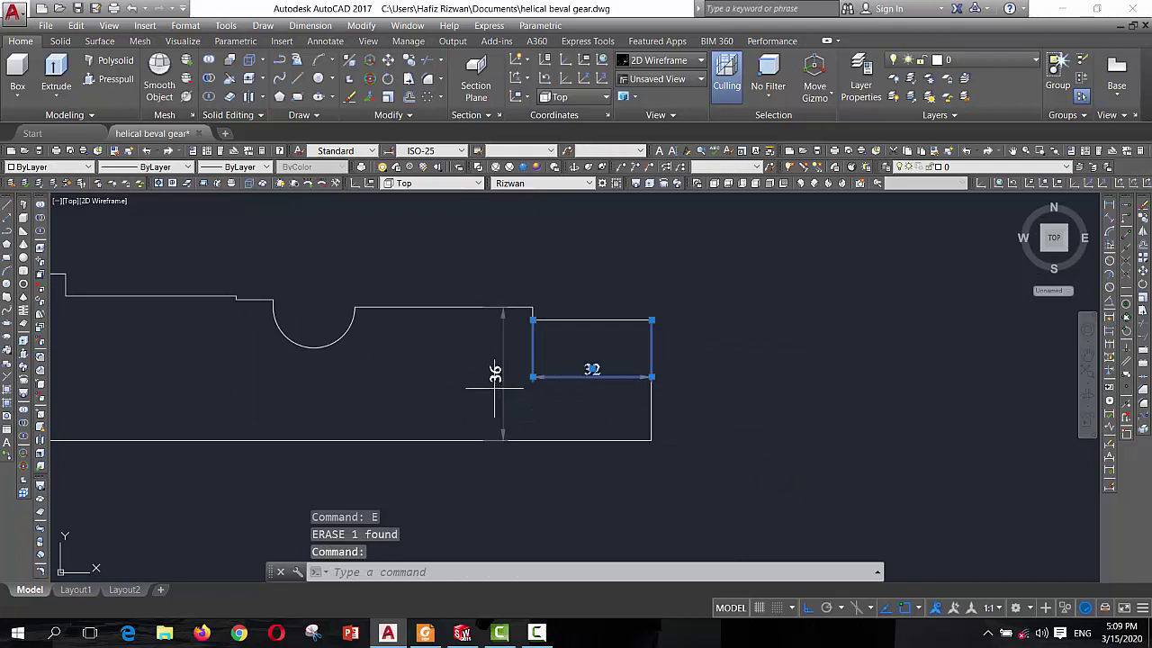
left_click(494, 386)
left_click(503, 396)
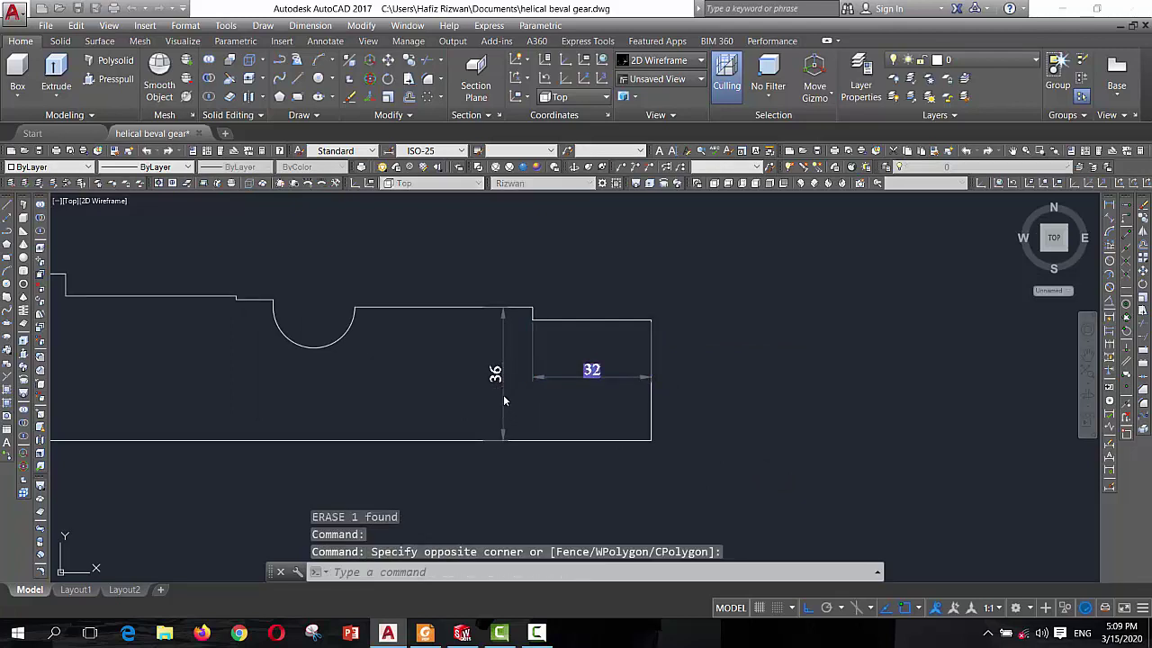
key("Escape")
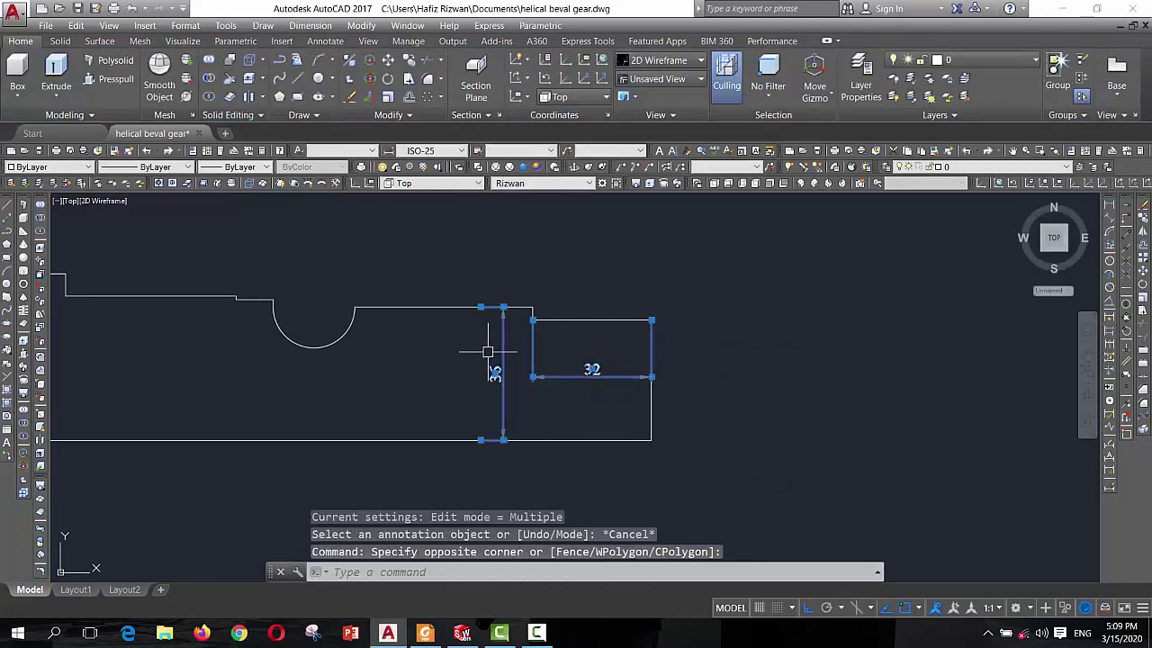
key("Delete")
scroll(567, 378, "down", 4)
middle_click_drag(567, 378, 621, 376)
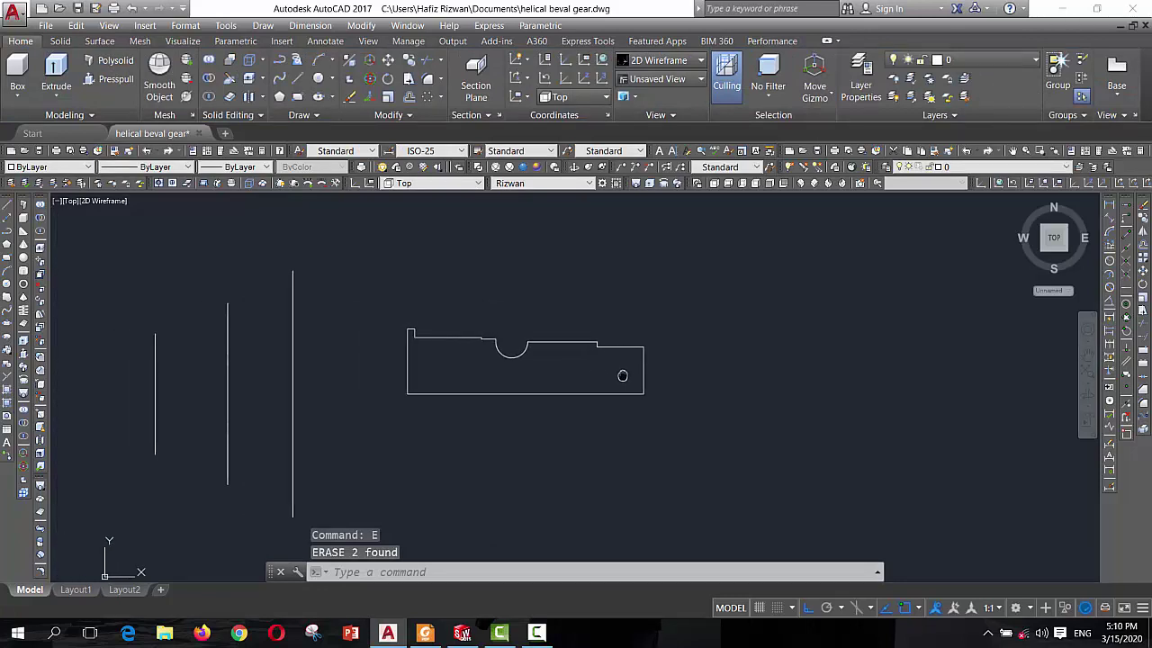
key("Escape")
key("Escape")
Join all 13 shaft profile pieces into a single polyline
type("j")
key("Return")
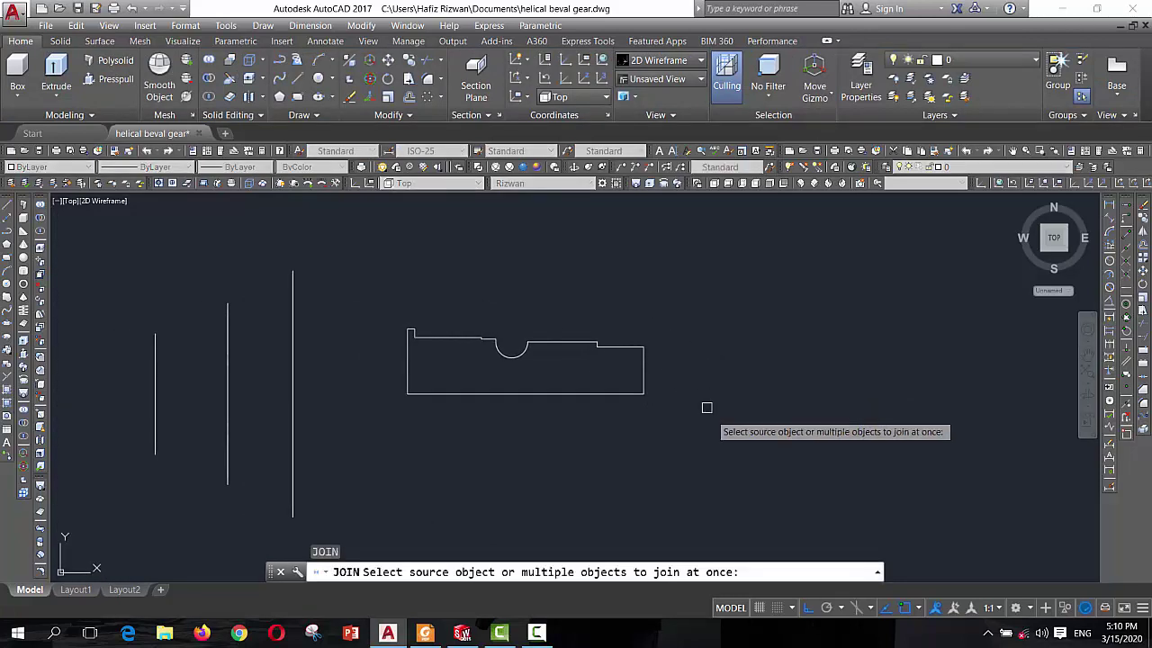
left_click(729, 471)
left_click(365, 270)
key("Return")
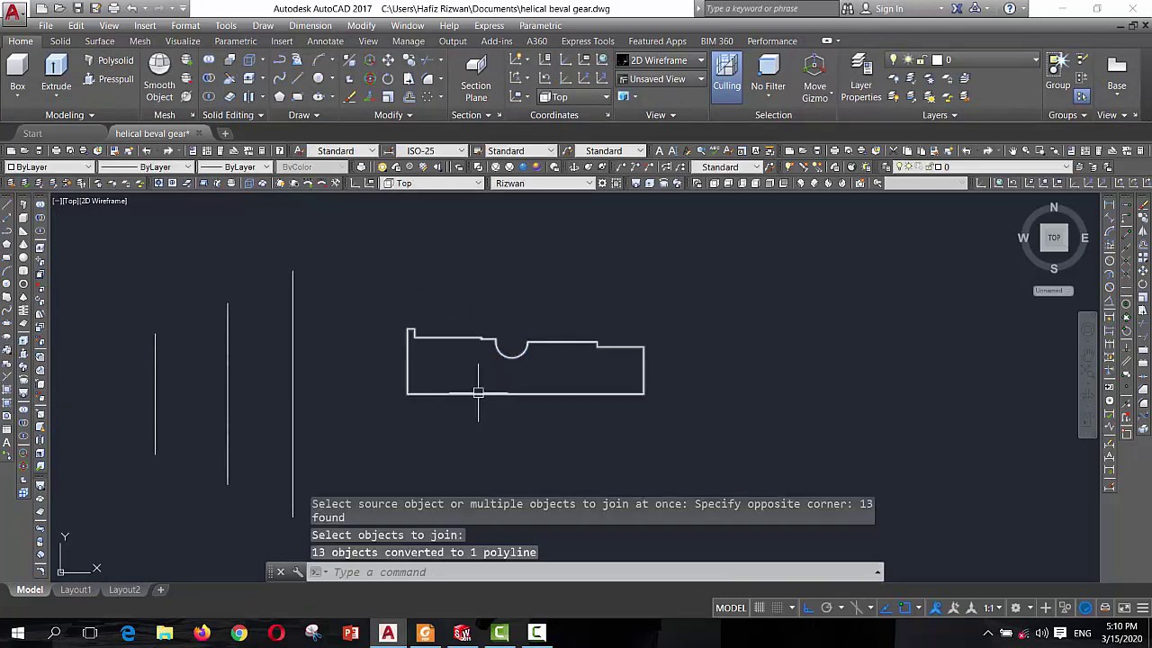
key("Escape")
key("Escape")
key("Escape")
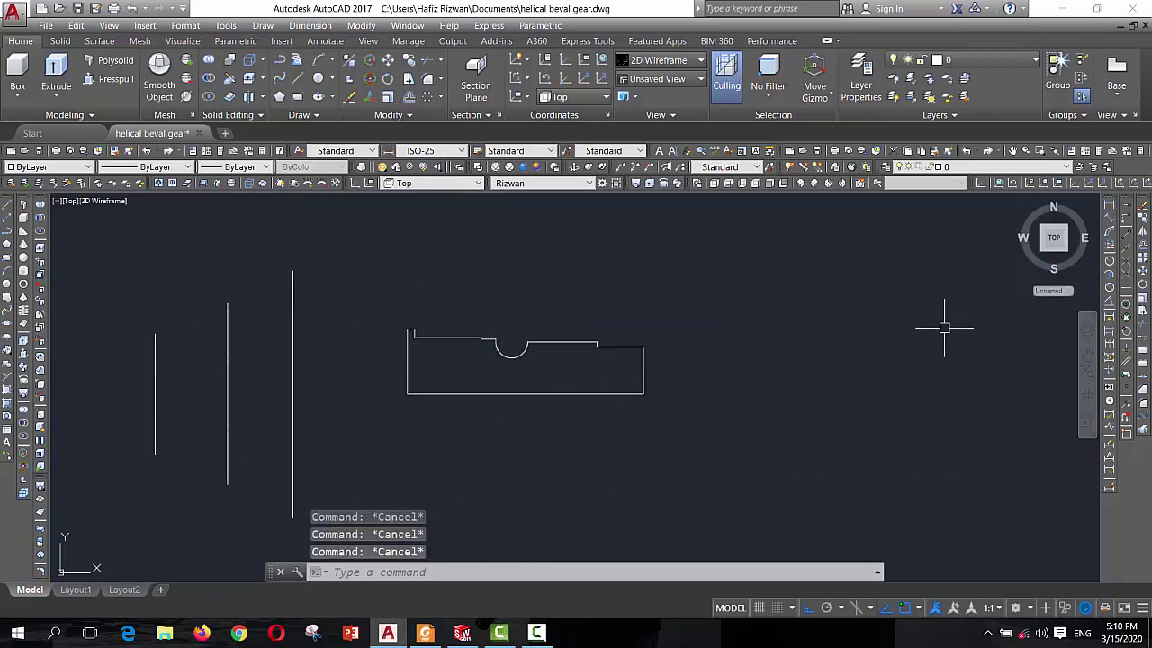
type("c")
Draw a 35-diameter circle centred on the shaft profile's bottom-right corner
key("Return")
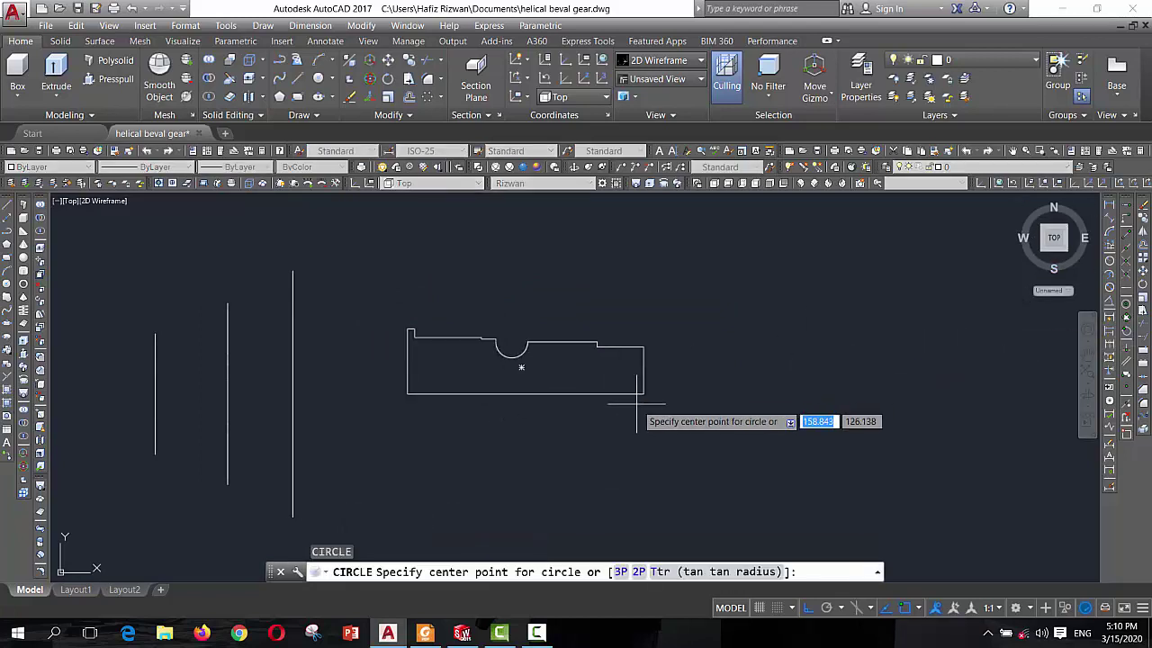
left_click(643, 393)
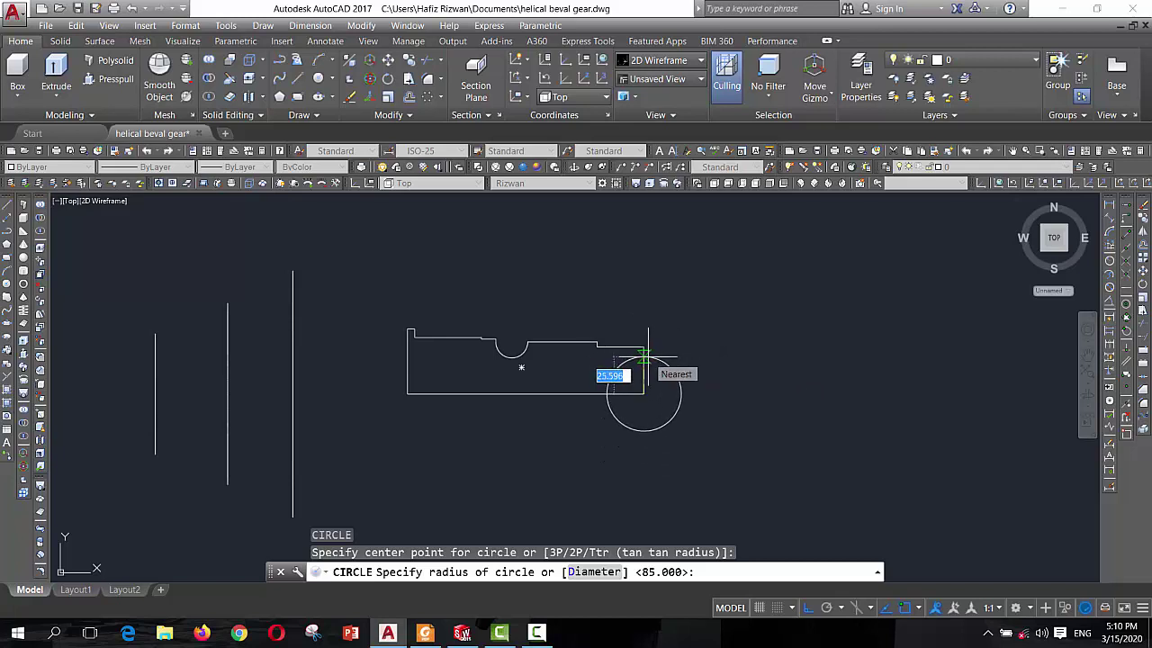
type("d")
key("Return")
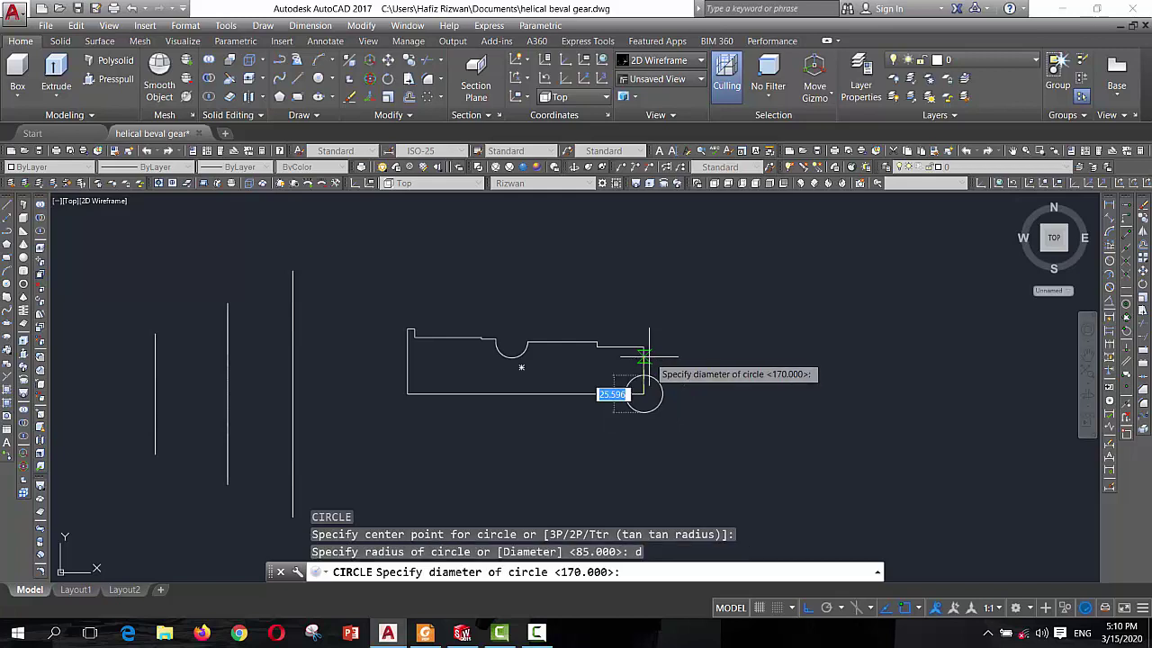
type("5")
key("Return")
key("Escape")
key("Escape")
key("Escape")
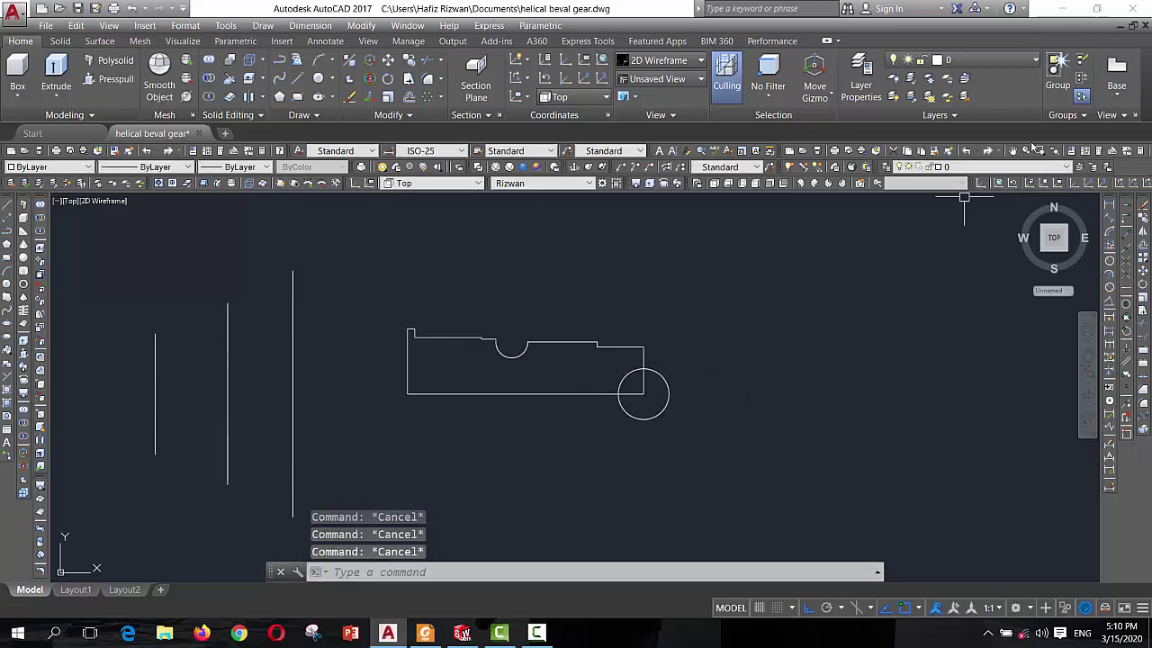
left_click(1024, 200)
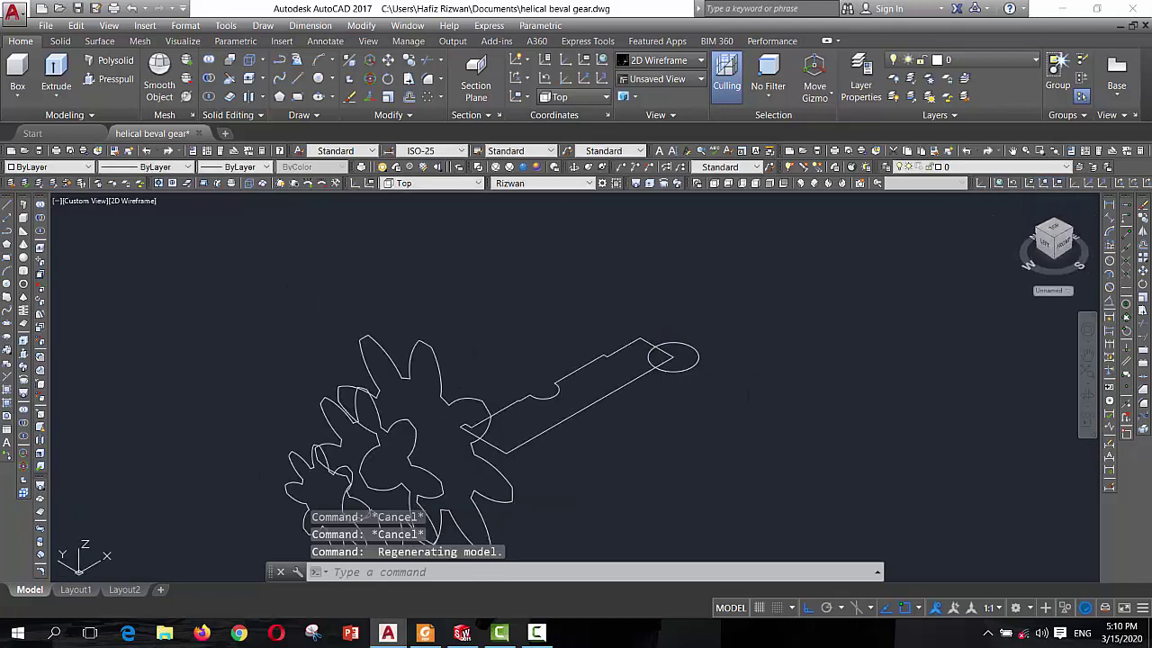
Rotate the end circle 90° with 3DROTATE so it stands upright across the shaft end
left_click(371, 80)
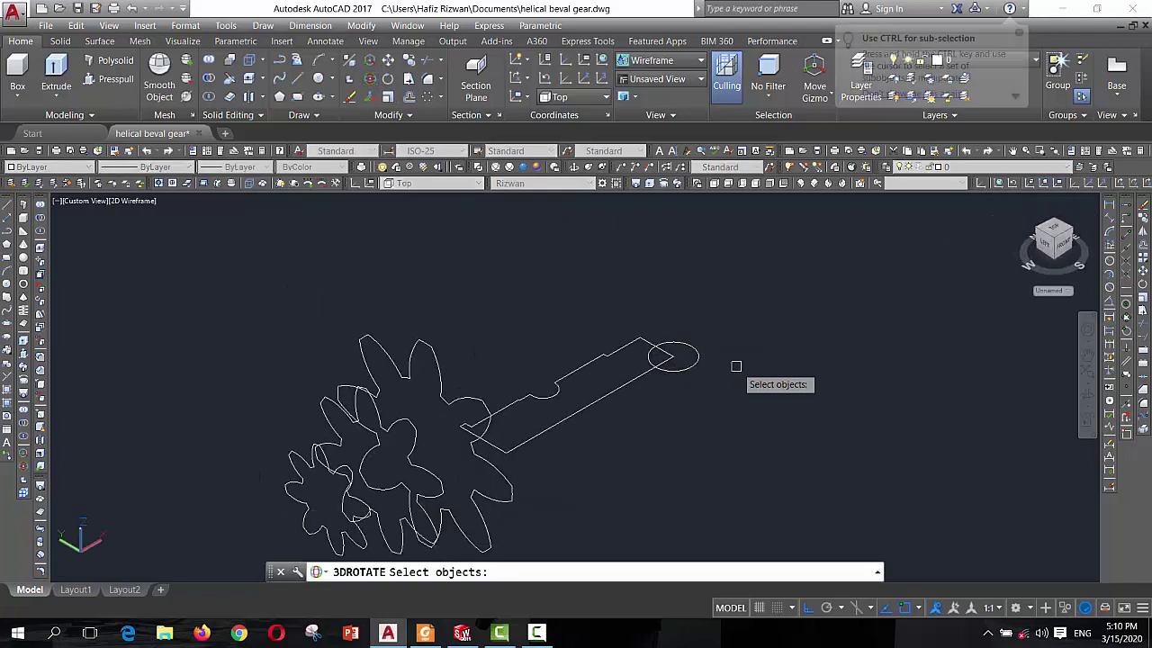
left_click(673, 356)
key("Return")
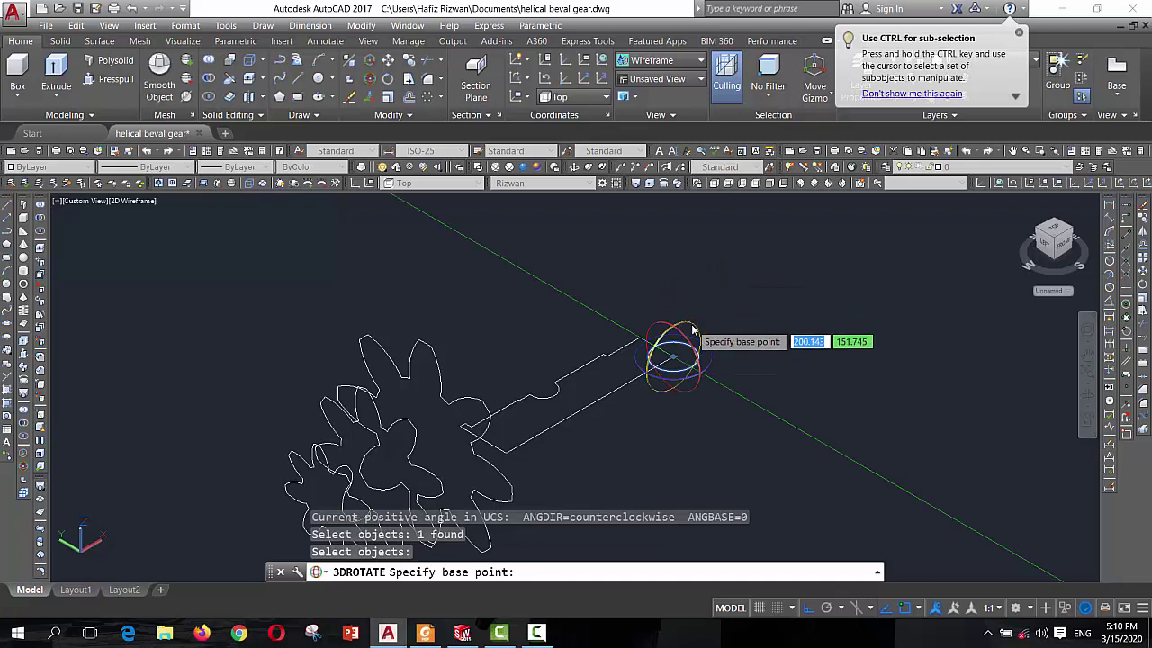
left_click(673, 353)
key("Escape")
key("Escape")
key("Escape")
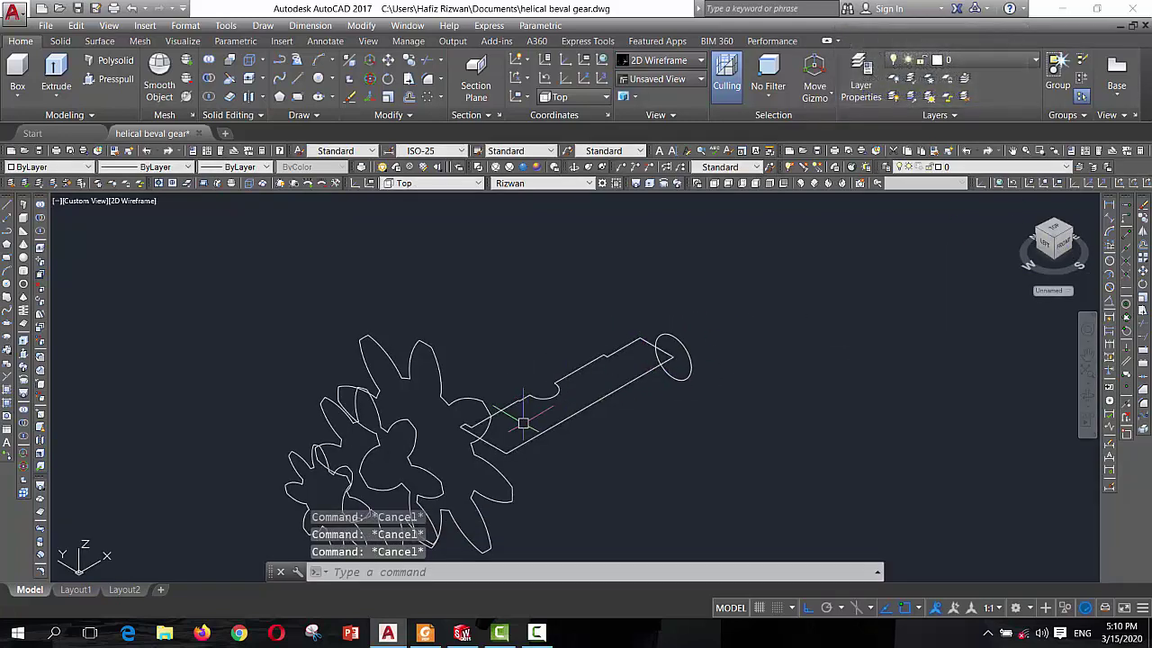
scroll(455, 393, "down", 1)
scroll(454, 393, "down", 1)
Move the three gear profiles onto the shaft's left end, checking from Top and Home views
left_click(491, 491)
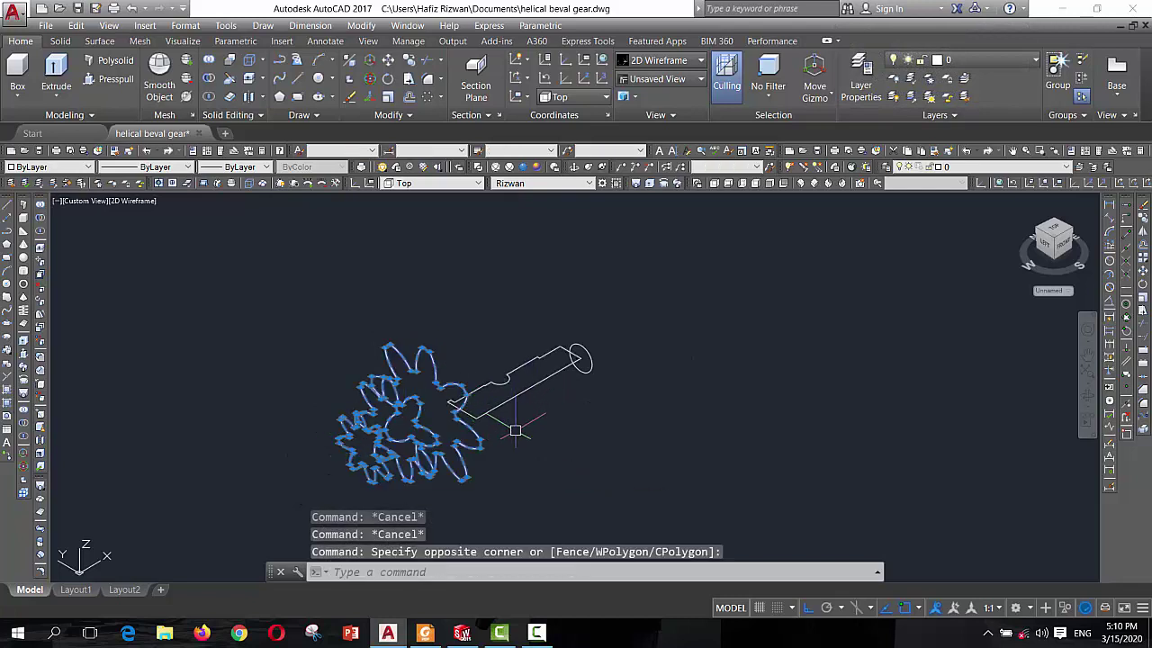
left_click(423, 441)
type("M")
key("Return")
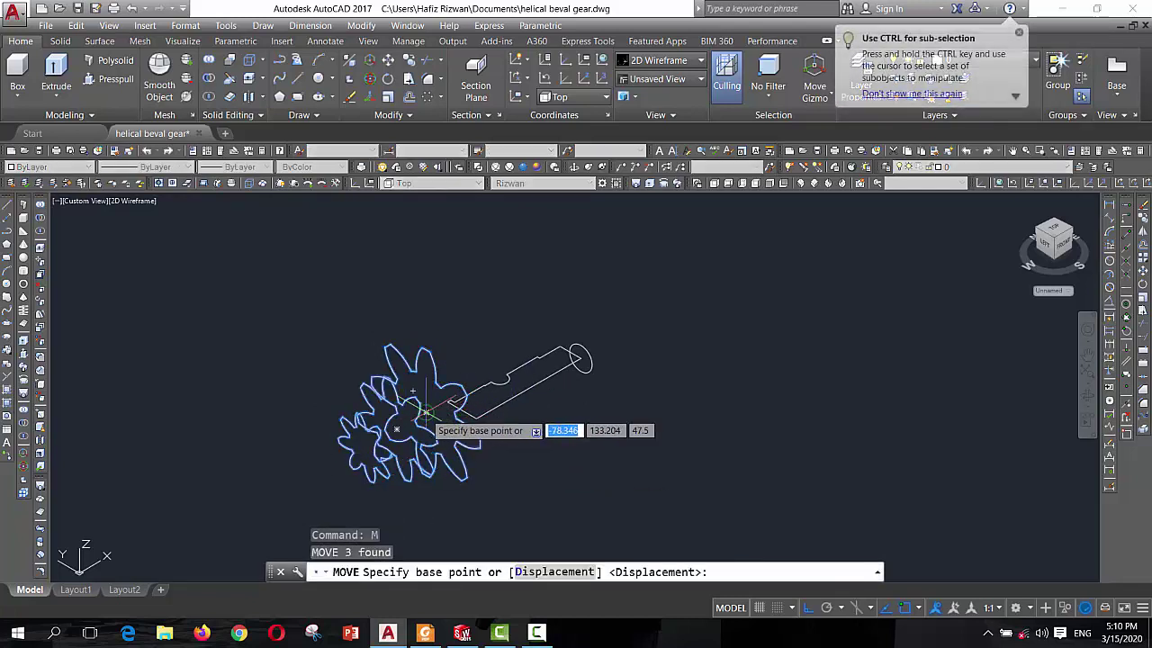
left_click(455, 424)
key("Escape")
key("Escape")
key("Escape")
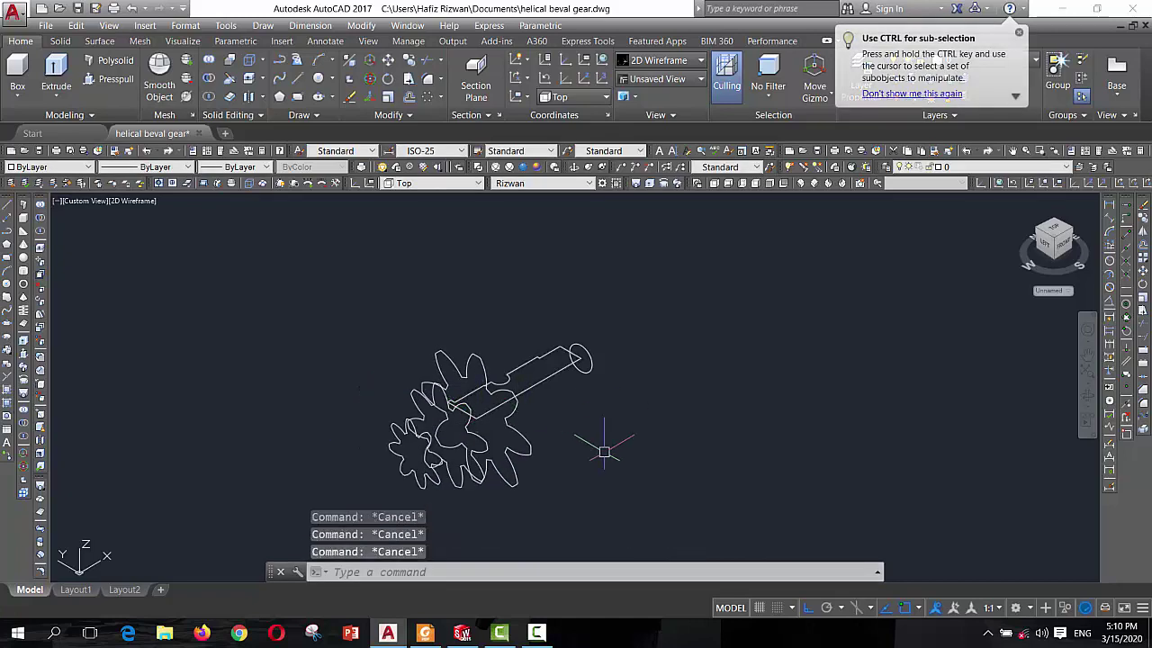
left_click(1051, 229)
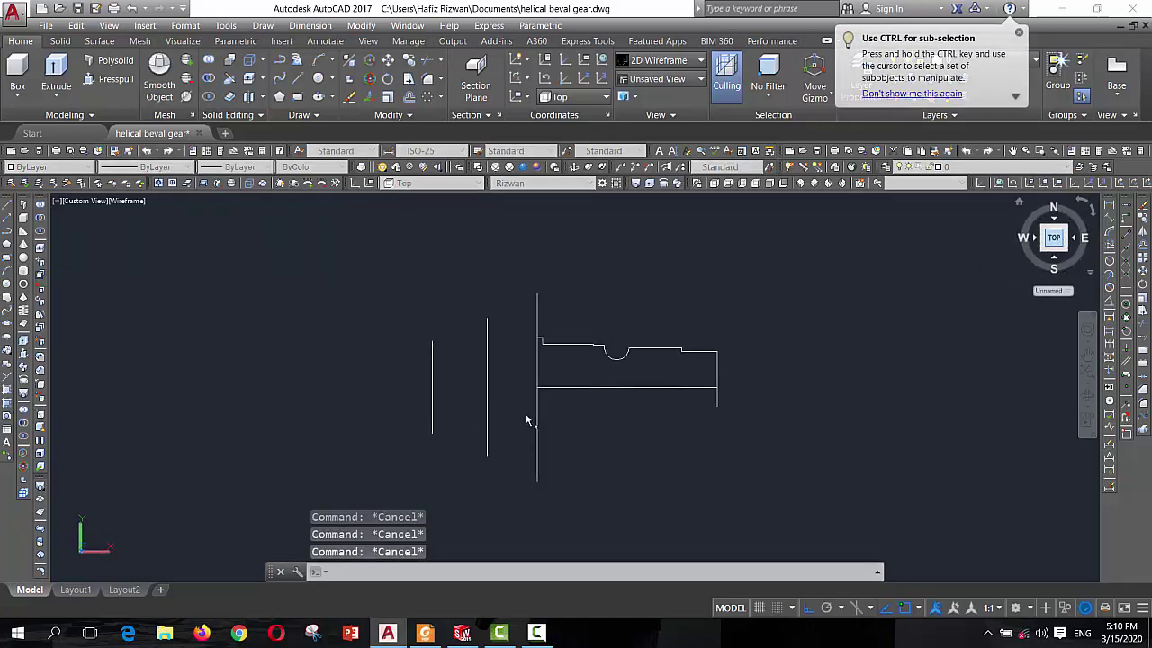
left_click(1024, 216)
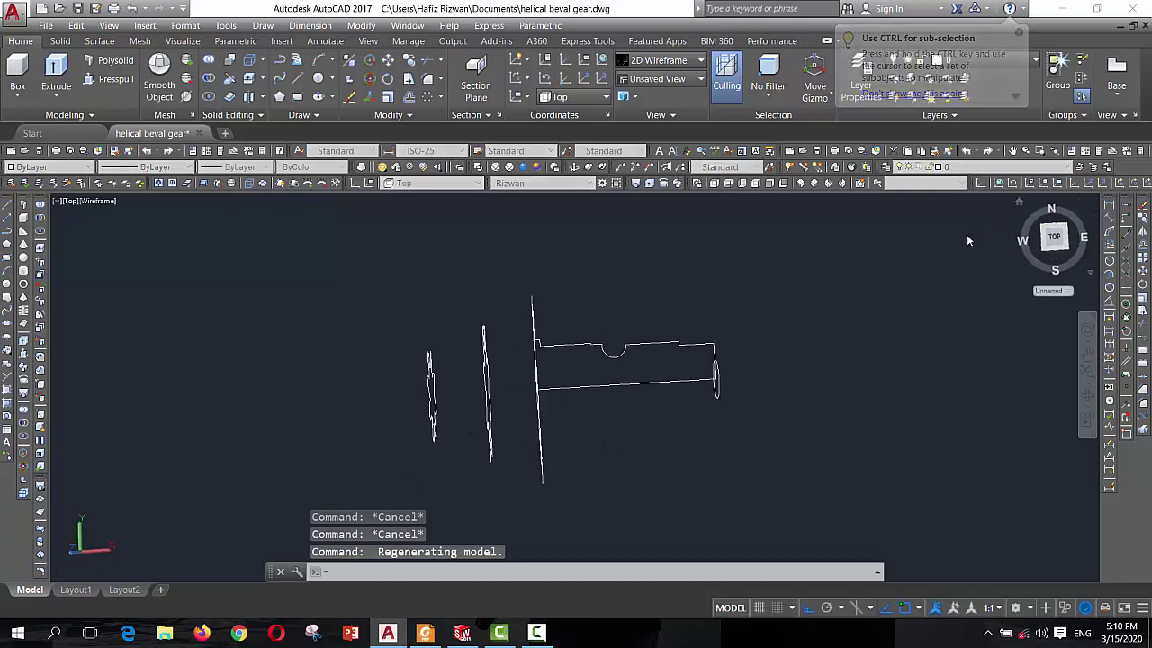
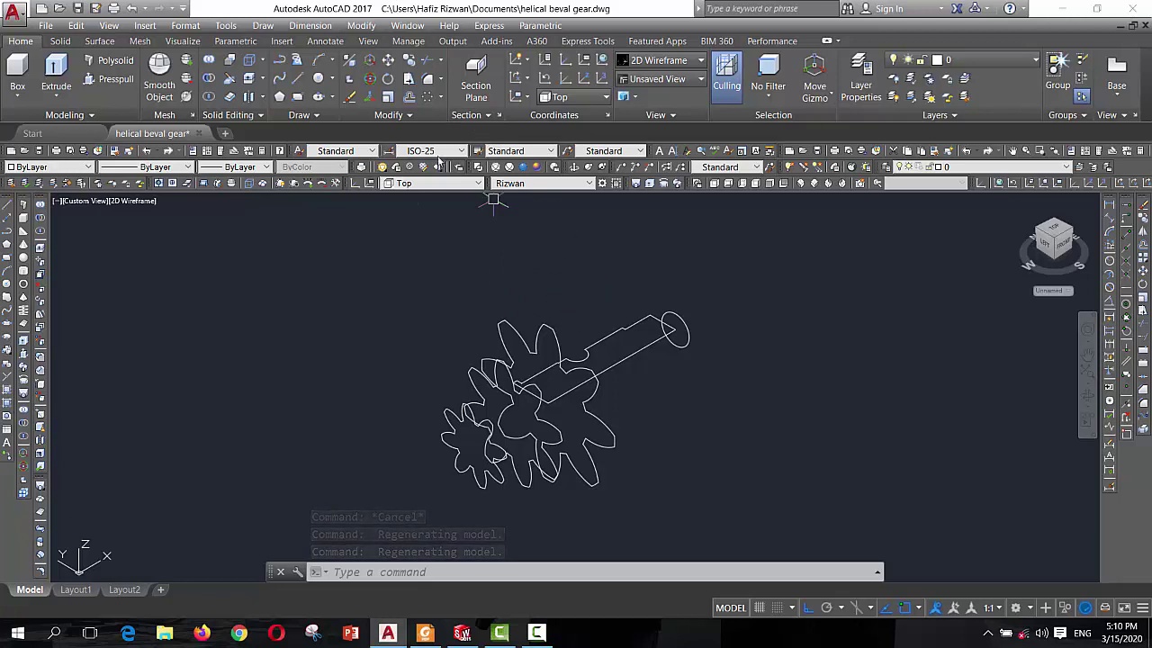
Revolve the shaft outline a full 360° about its axis into a solid shaft-and-hub body
left_click(62, 99)
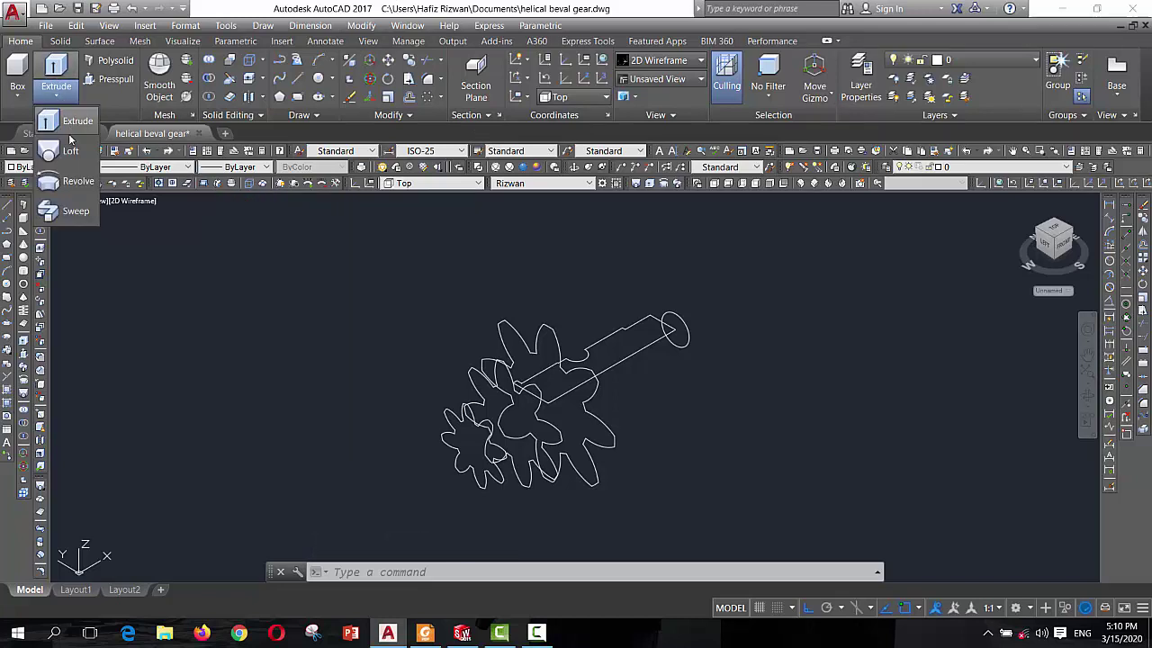
left_click(77, 183)
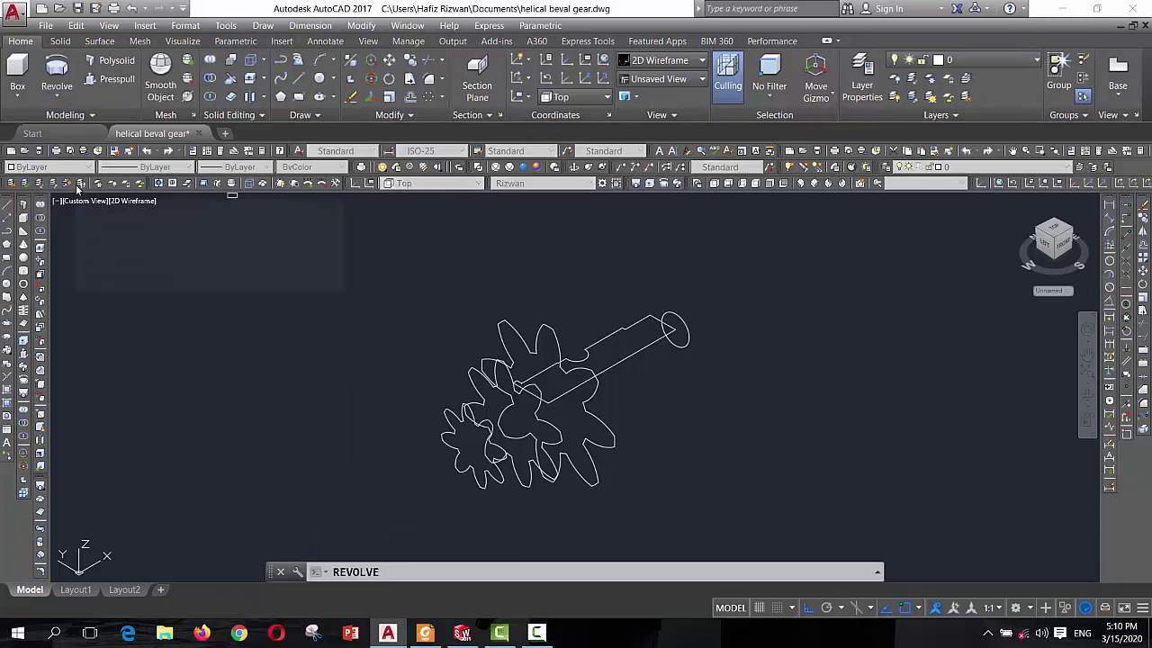
left_click(618, 334)
right_click(621, 272)
left_click(635, 282)
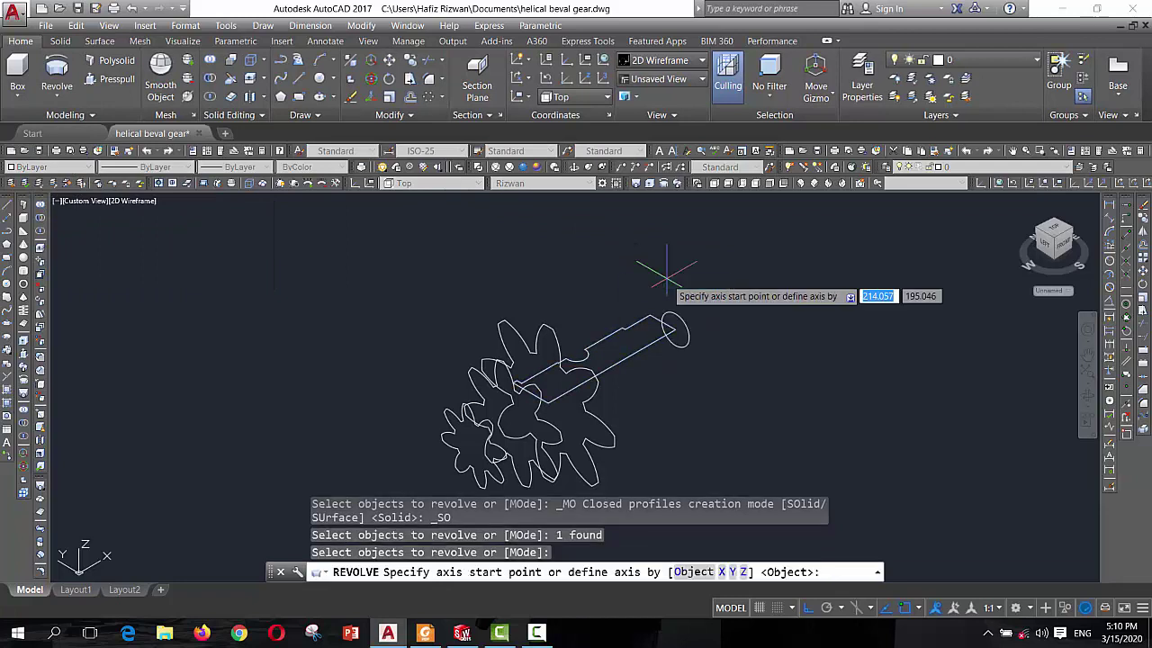
left_click(666, 335)
left_click(526, 391)
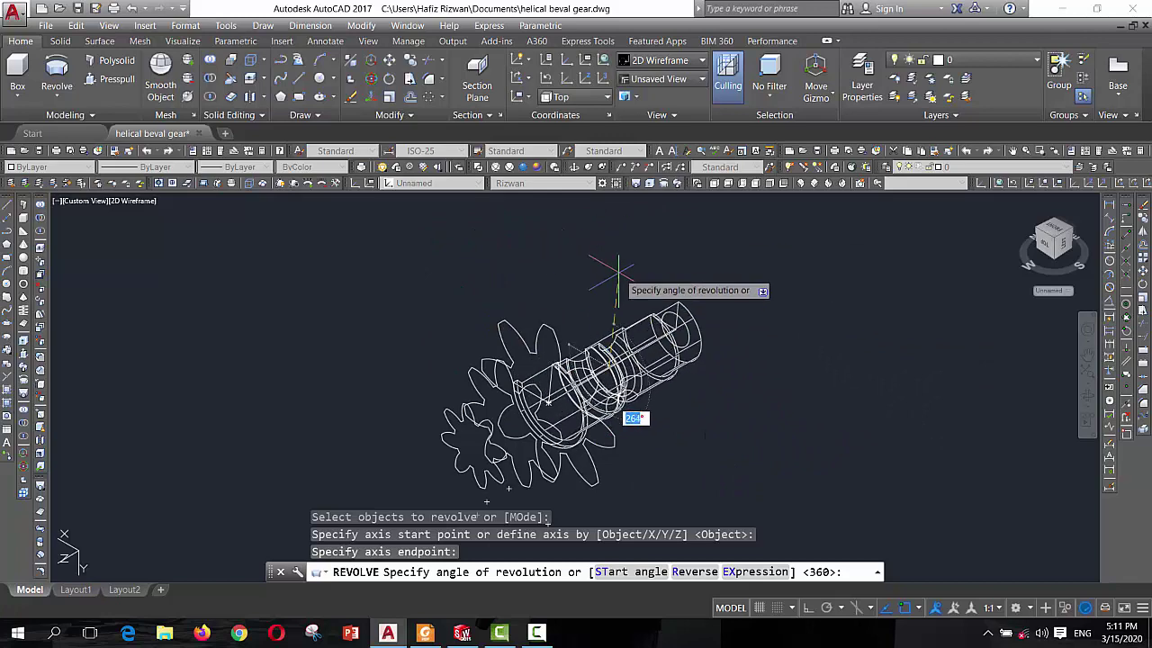
key("Return")
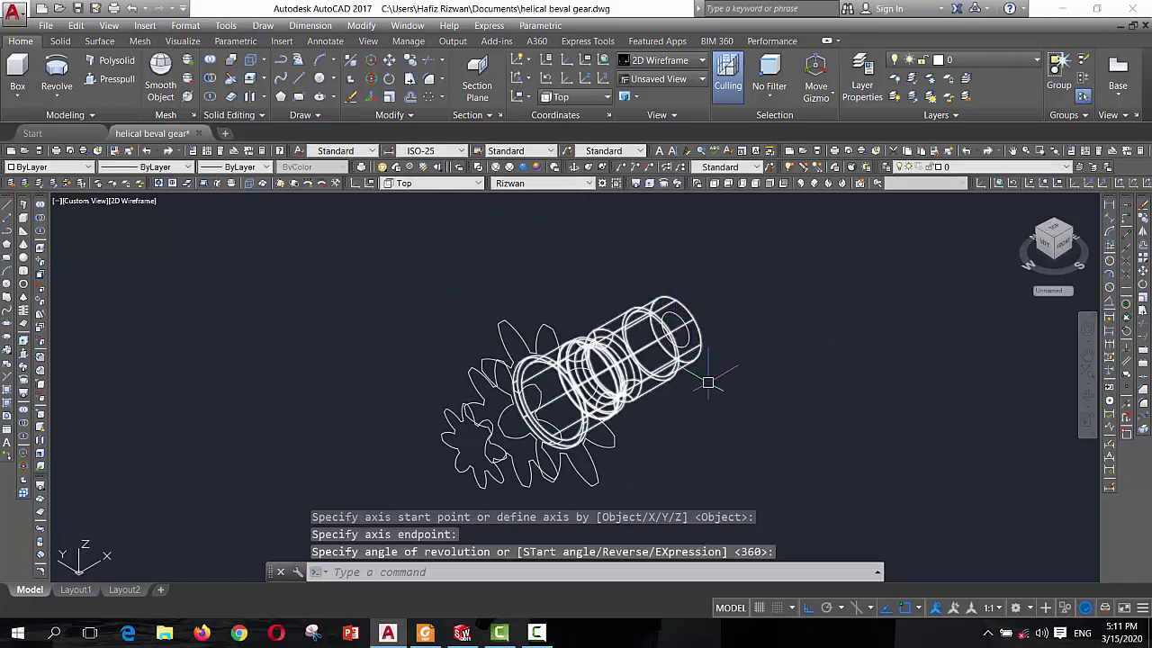
left_click(62, 96)
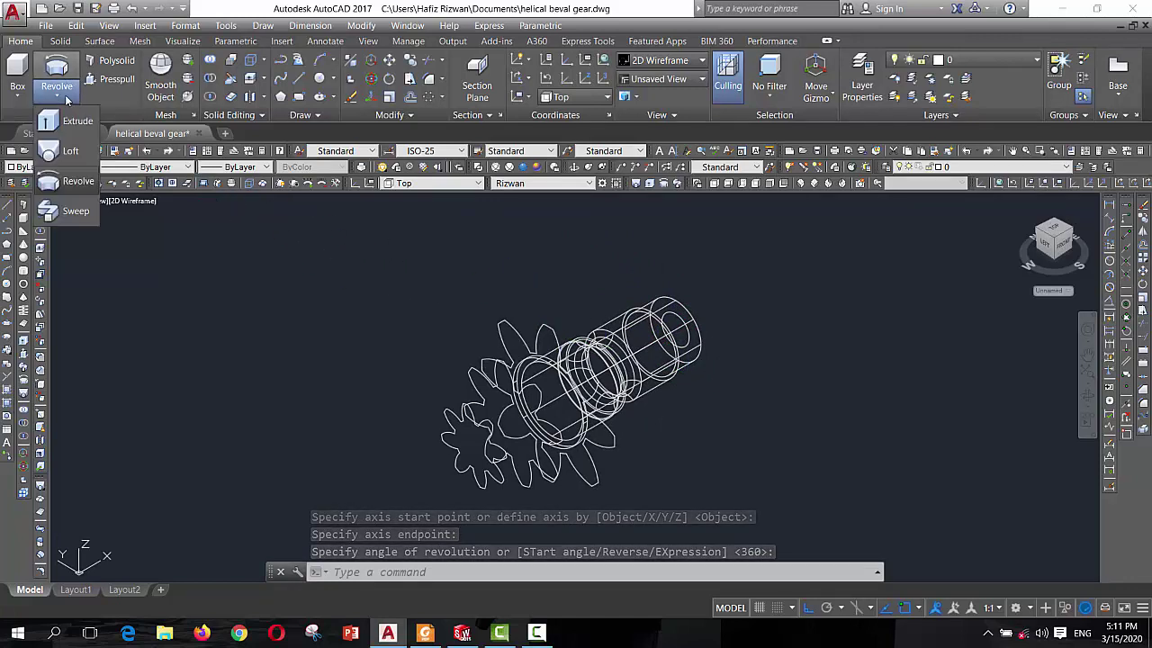
Loft through the three gear cross-sections, cross sections only, into a twisted helical gear solid
left_click(69, 155)
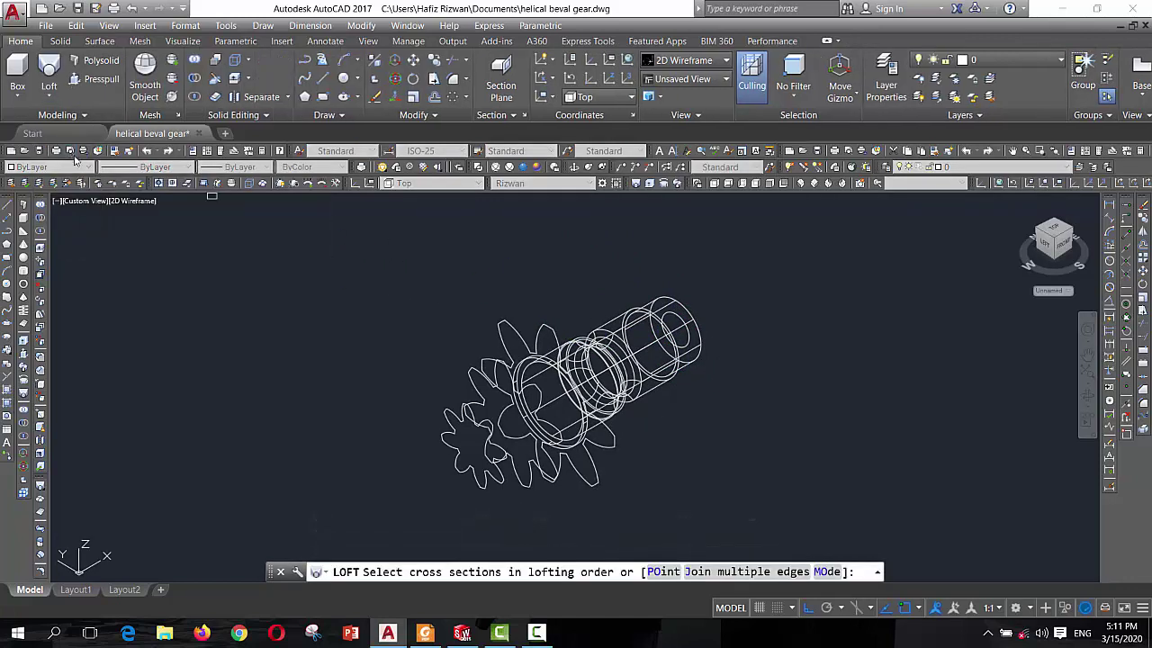
left_click(517, 328)
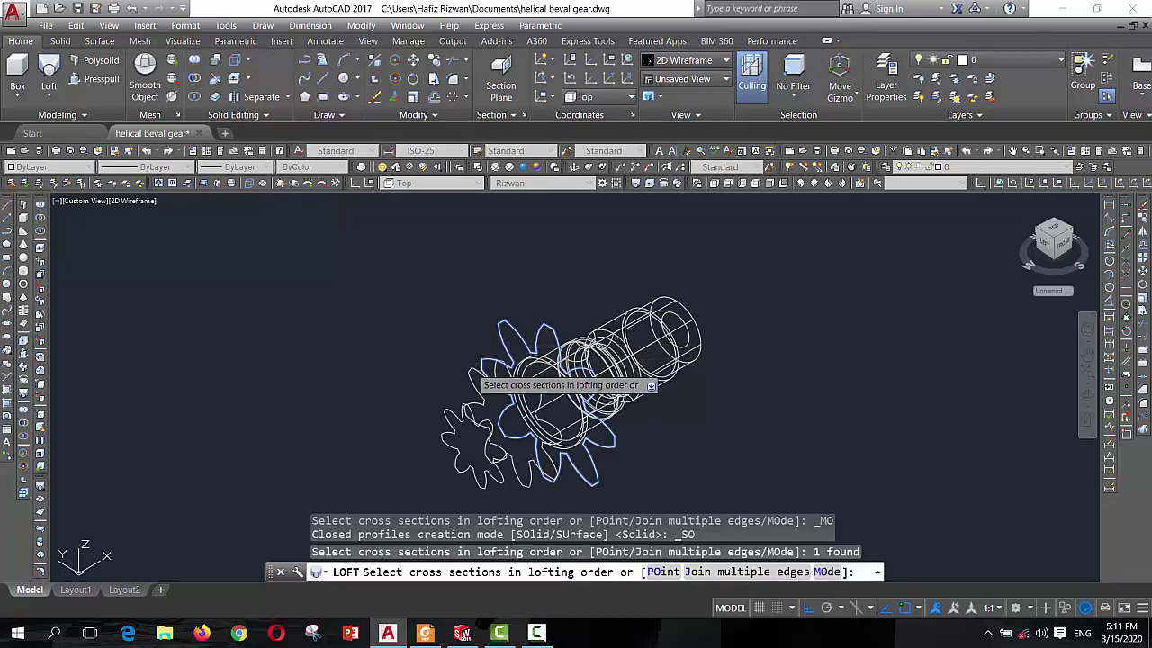
left_click(456, 377)
left_click(453, 415)
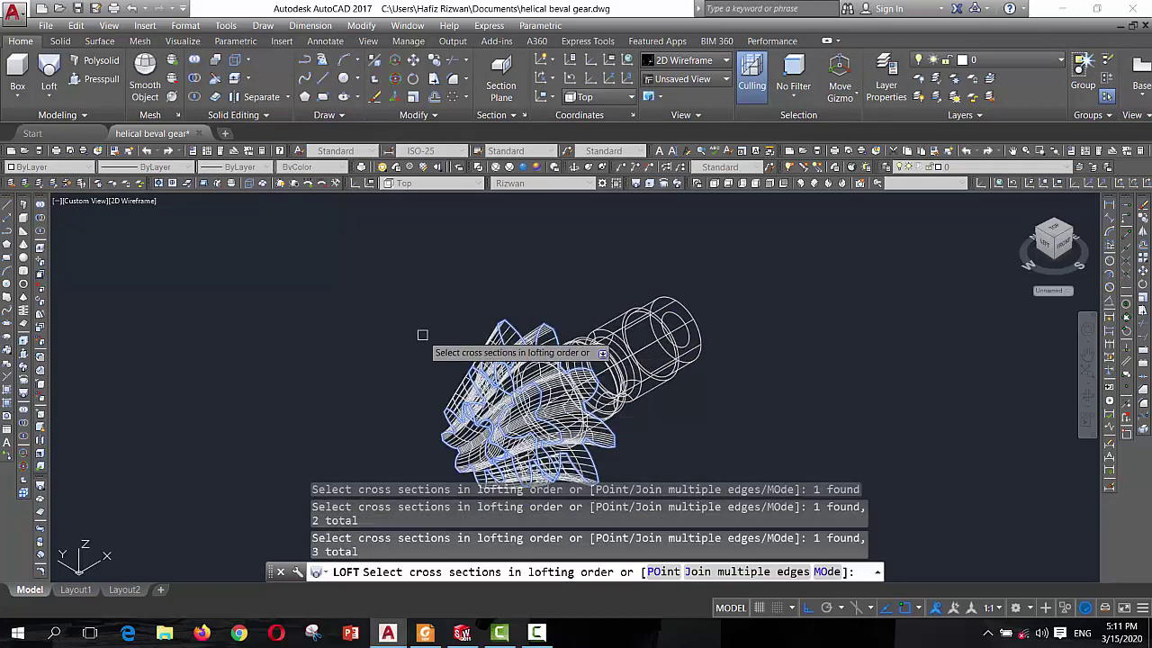
key("Return")
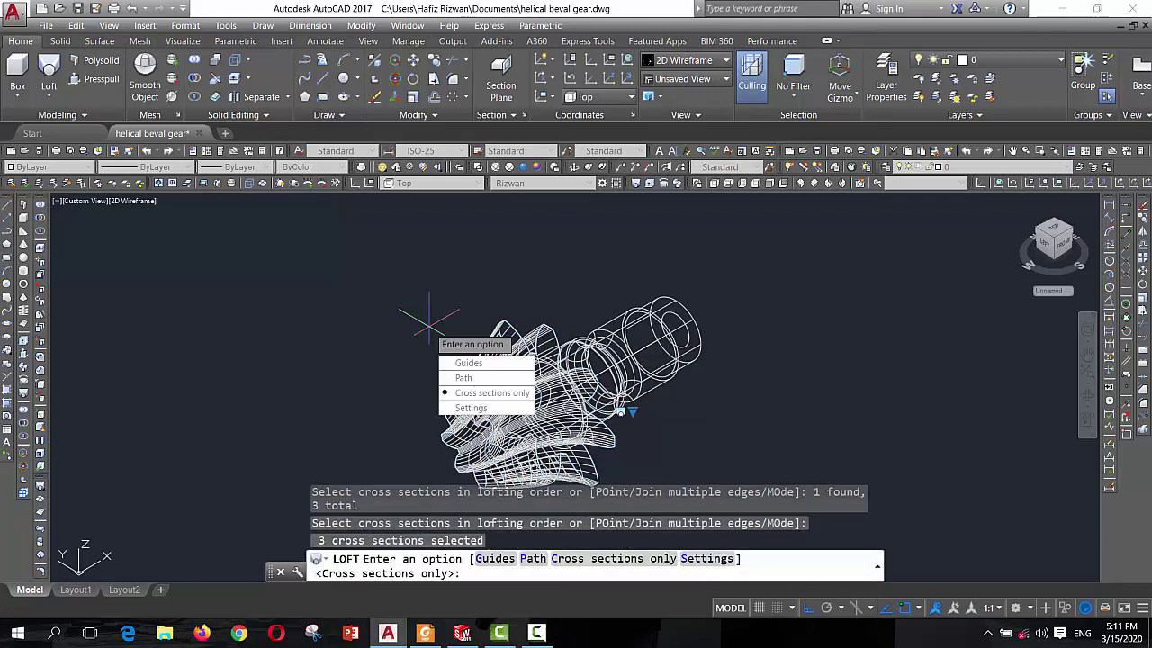
key("Escape")
key("Escape")
key("Escape")
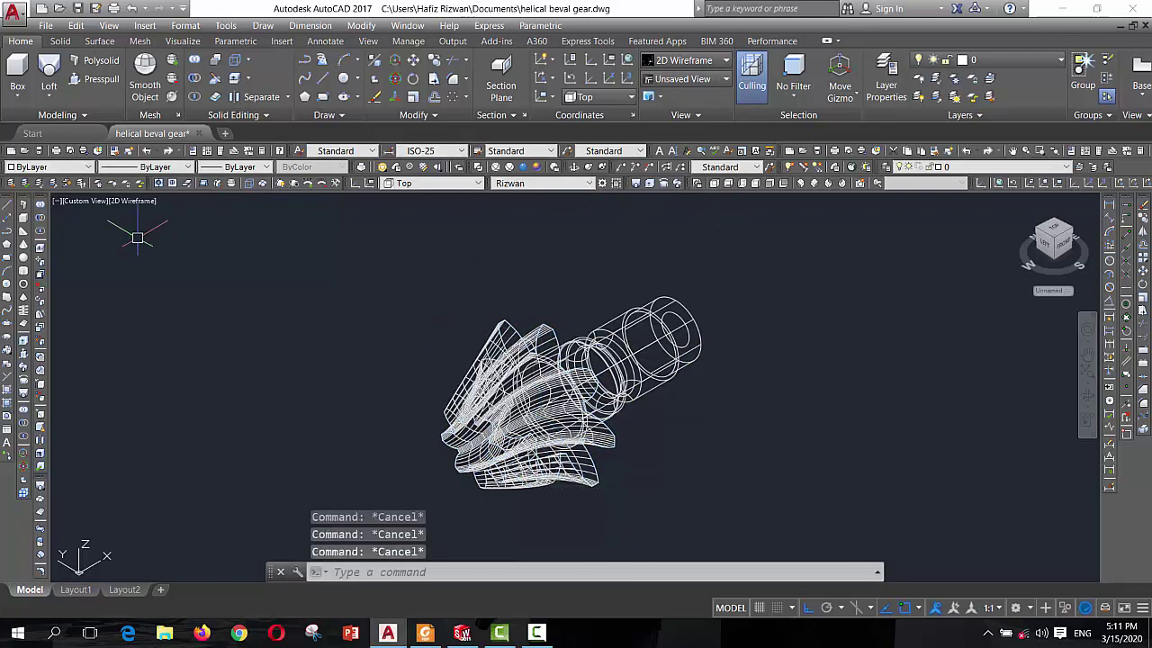
left_click(144, 201)
left_click(177, 279)
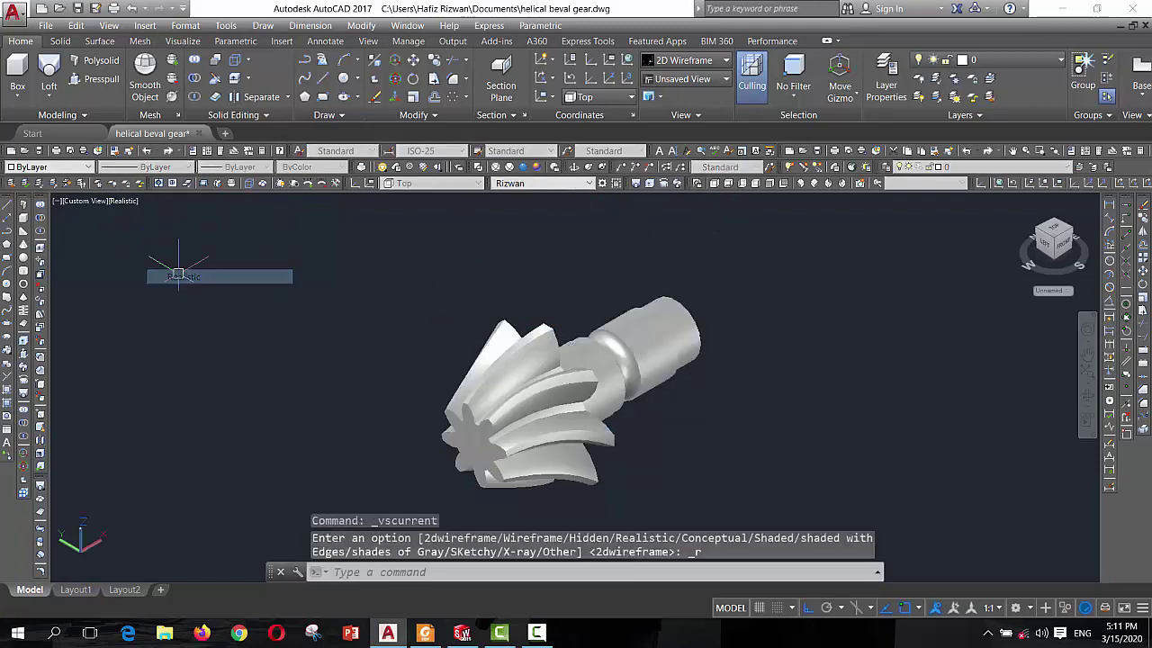
left_click(1087, 396)
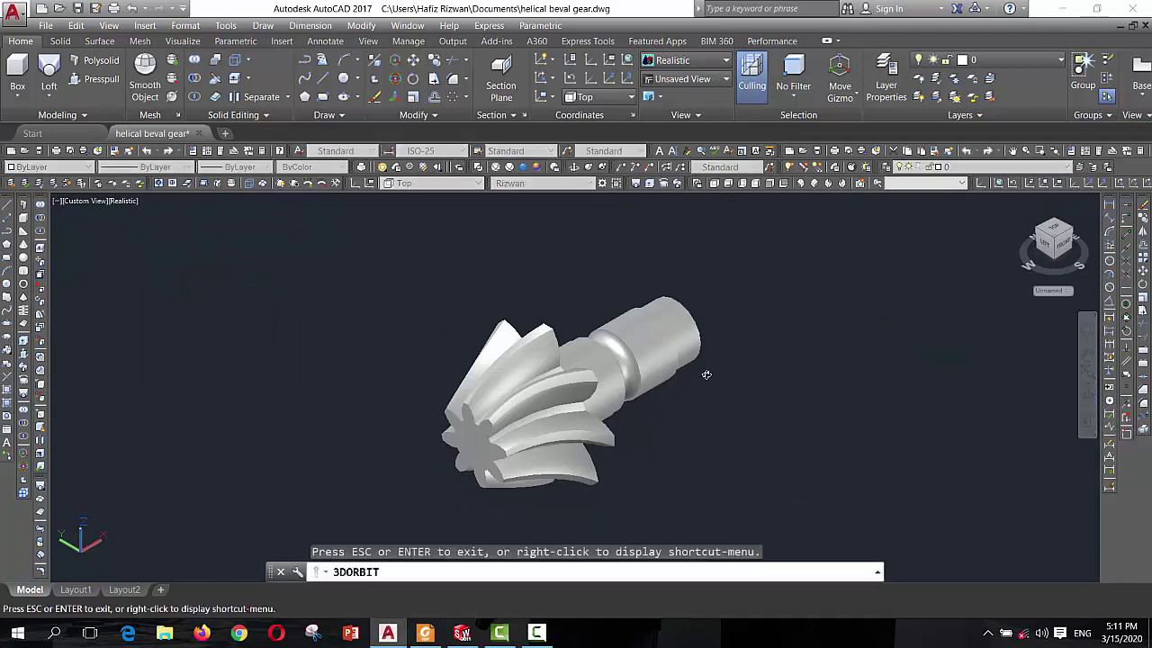
mouse_move(707, 376)
left_mouse_down()
mouse_move(461, 341)
mouse_move(657, 352)
left_mouse_up()
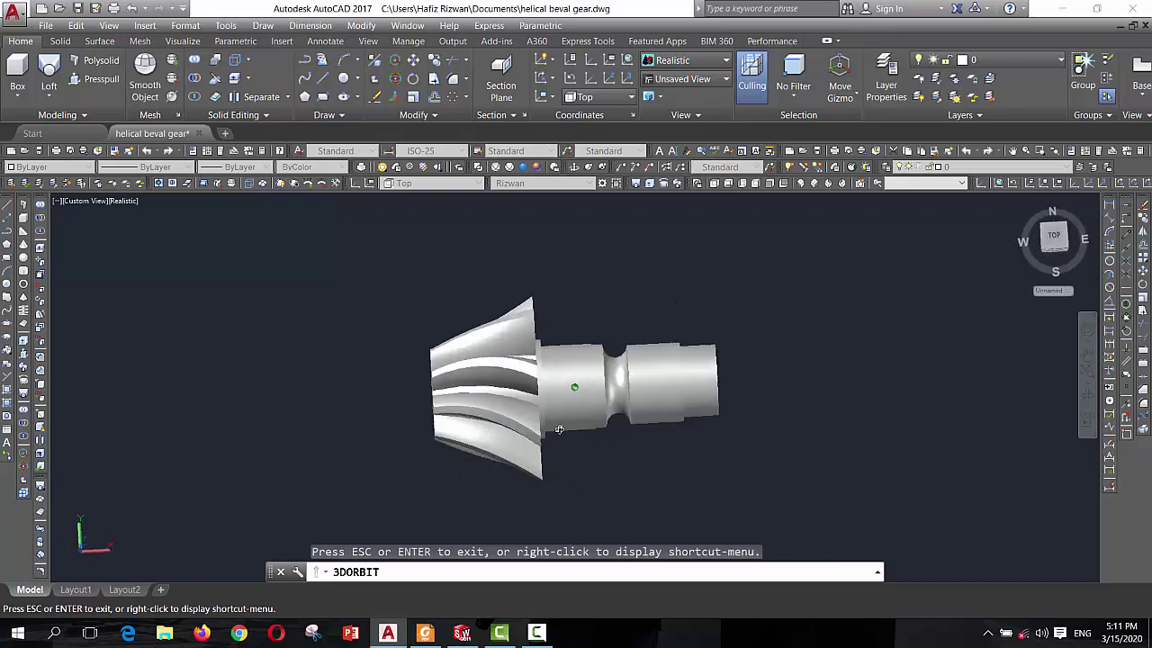
mouse_move(653, 405)
left_mouse_down()
mouse_move(712, 378)
mouse_move(610, 357)
left_mouse_up()
key("Escape")
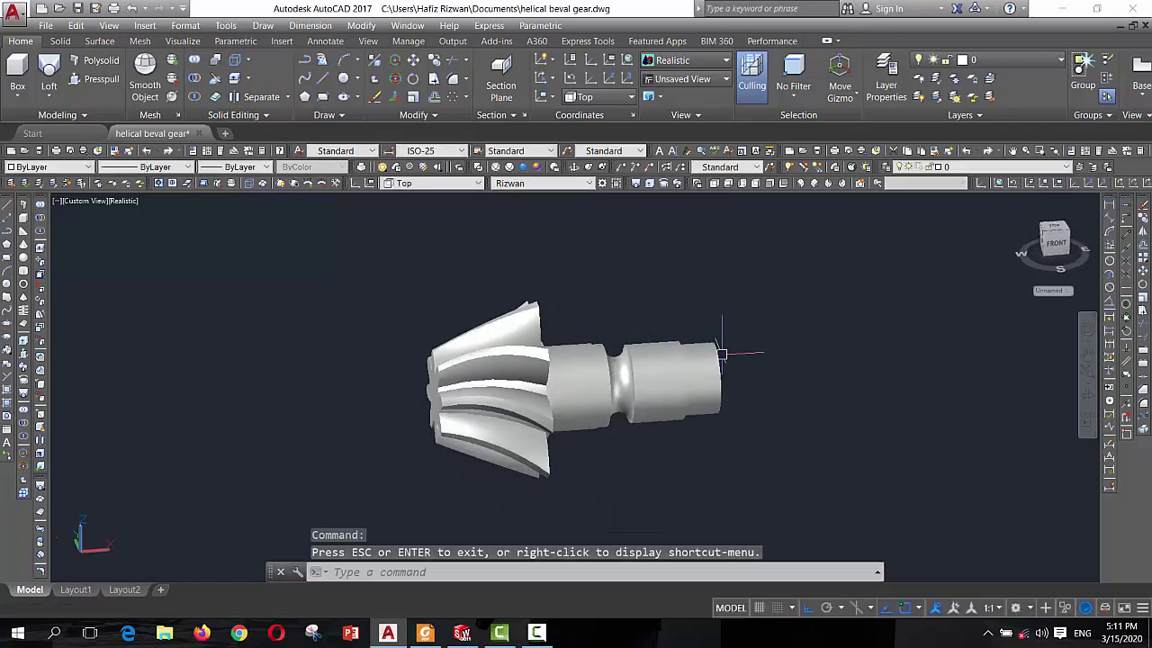
key("Escape")
key("Escape")
left_click(1019, 205)
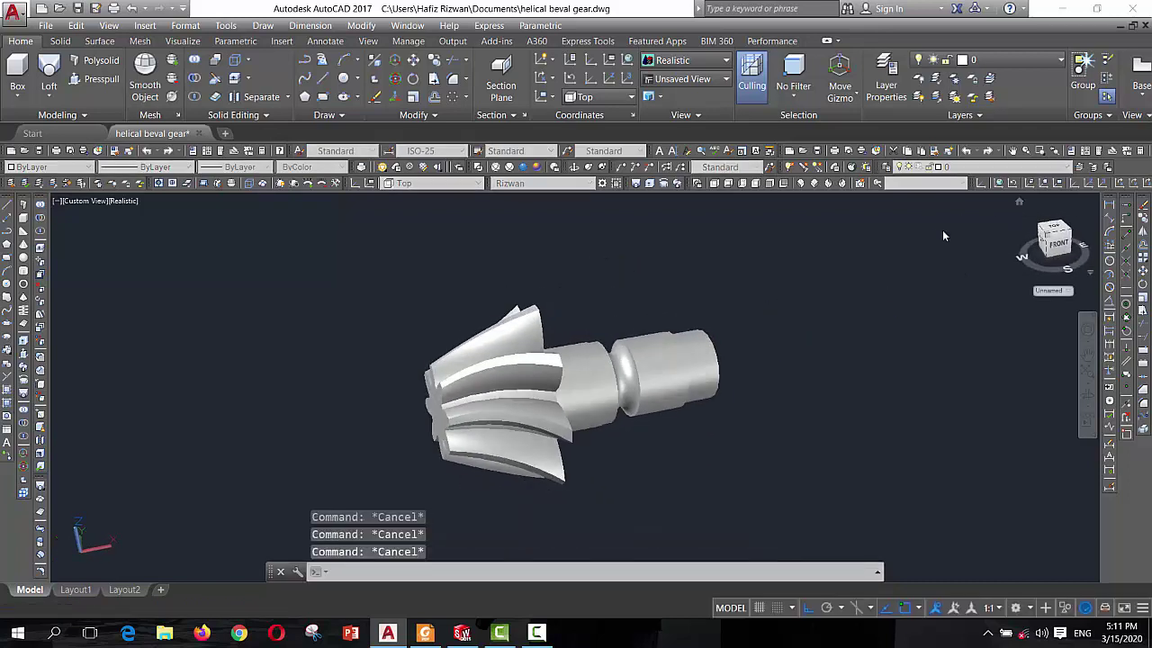
left_click(127, 203)
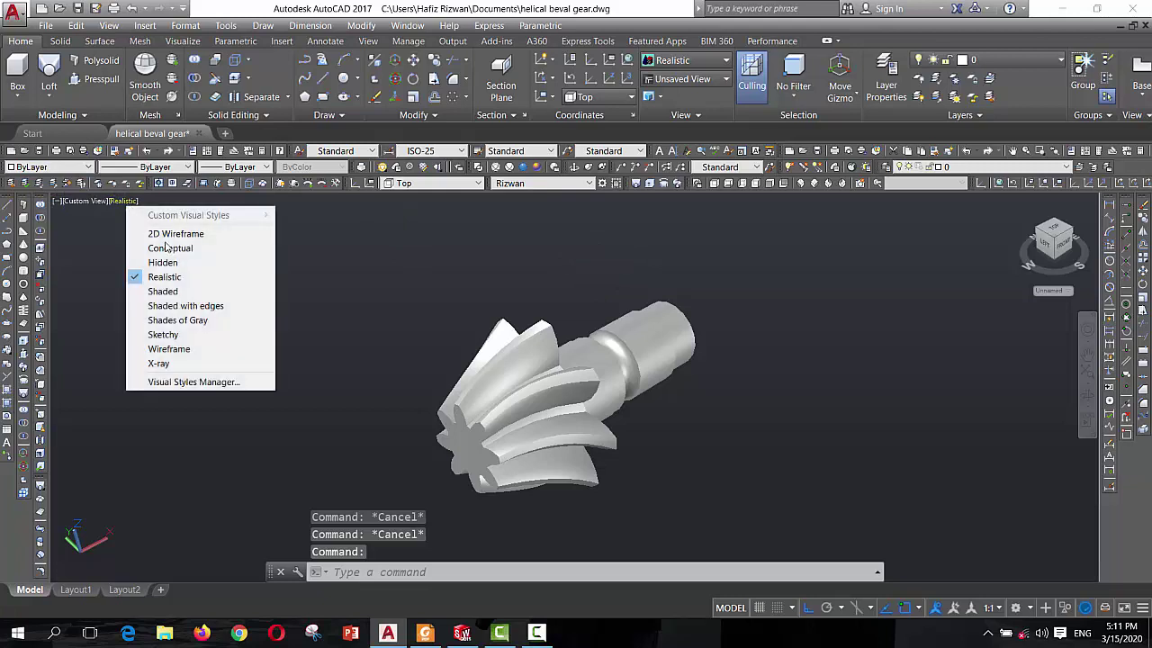
left_click(180, 234)
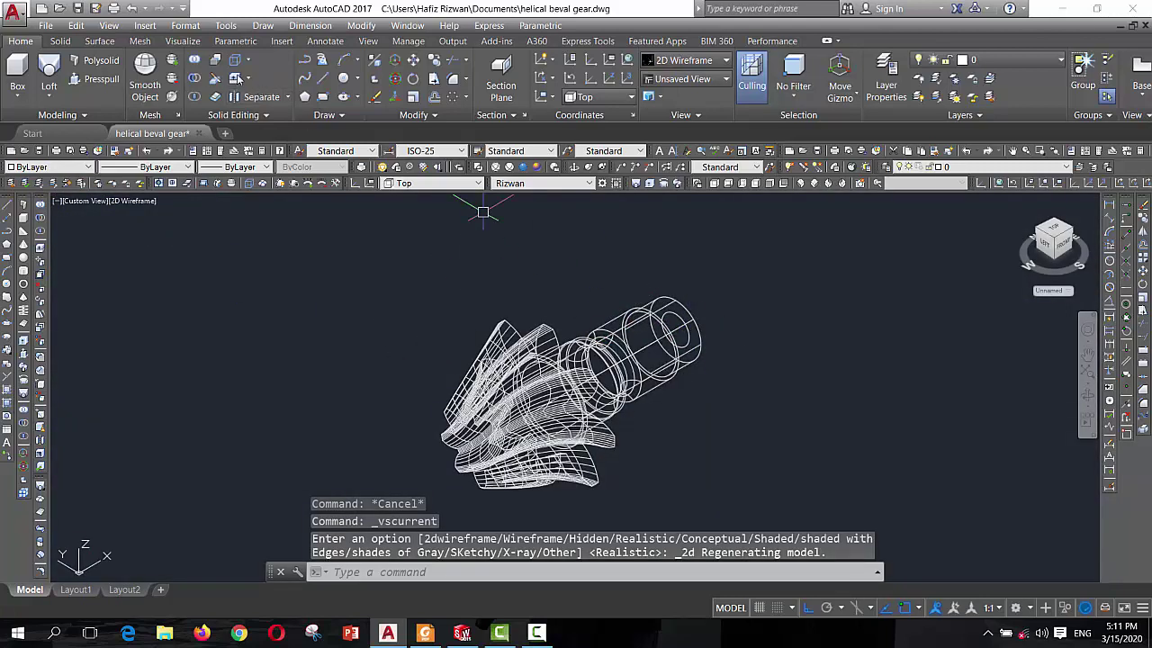
Union the shaft and the gear into a single solid
left_click(195, 60)
left_click(665, 374)
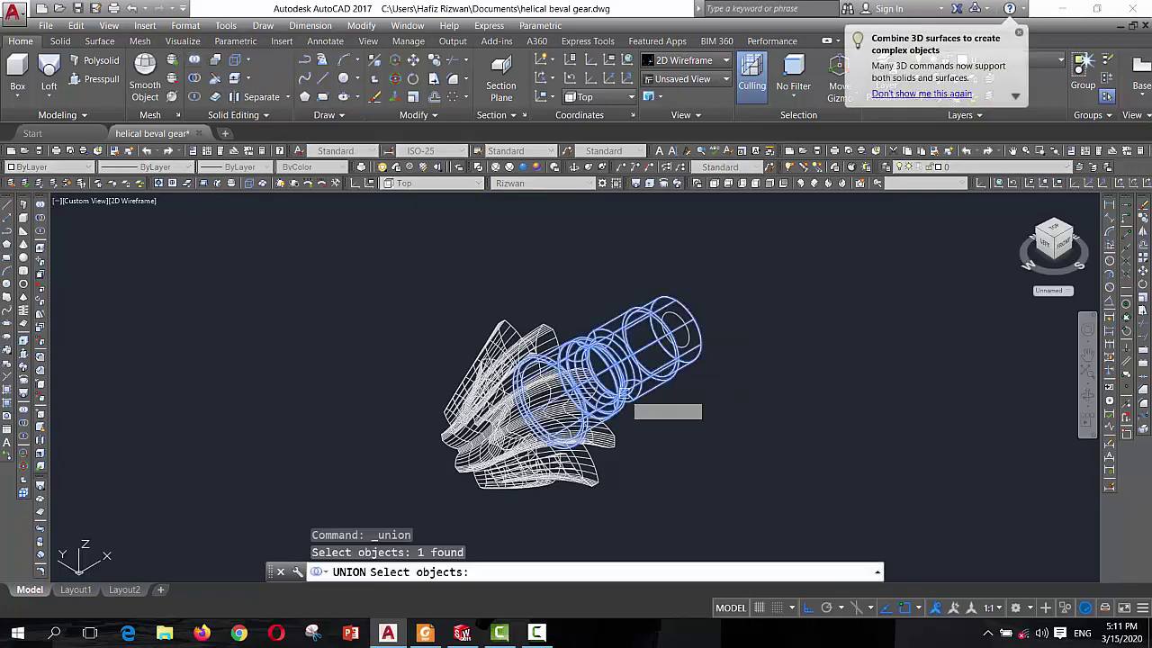
left_click(591, 475)
key("Return")
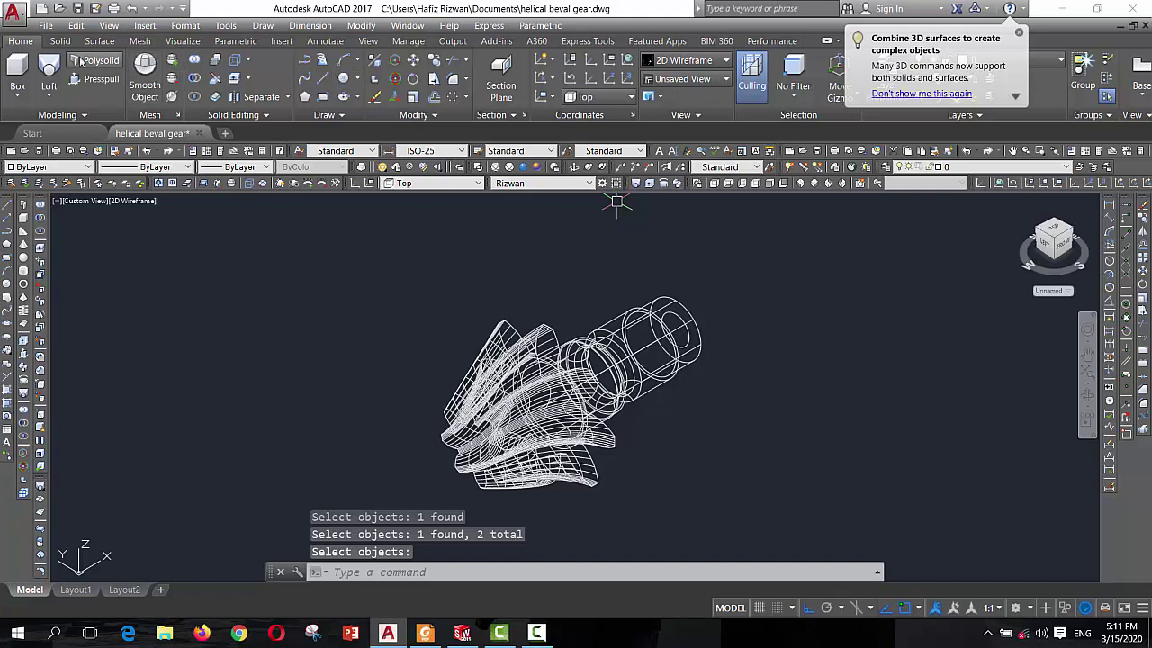
Extrude the inner circle at the shaft end into a short stub and switch to Realistic shading
left_click(49, 101)
left_click(49, 124)
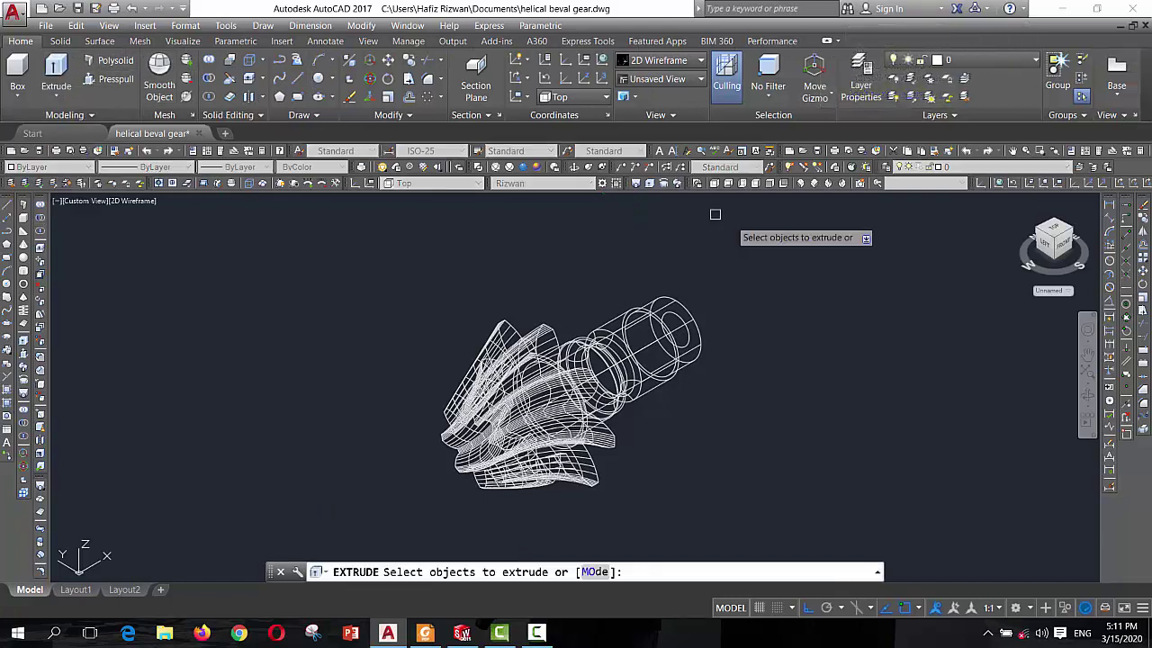
left_click(685, 340)
right_click(770, 245)
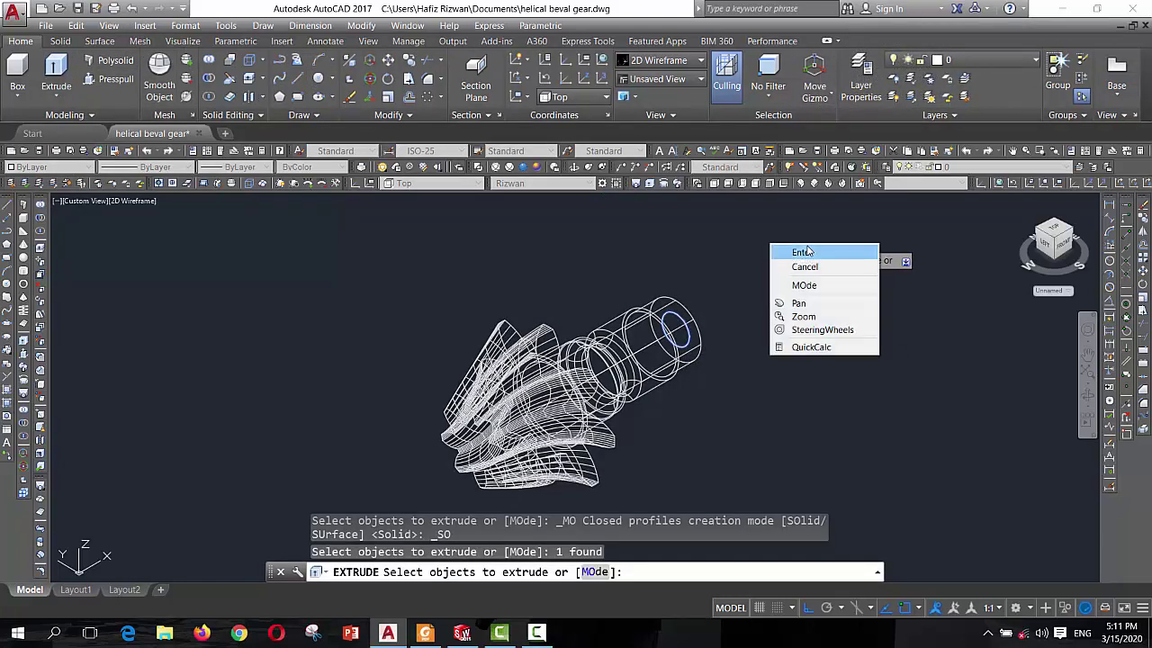
left_click(804, 252)
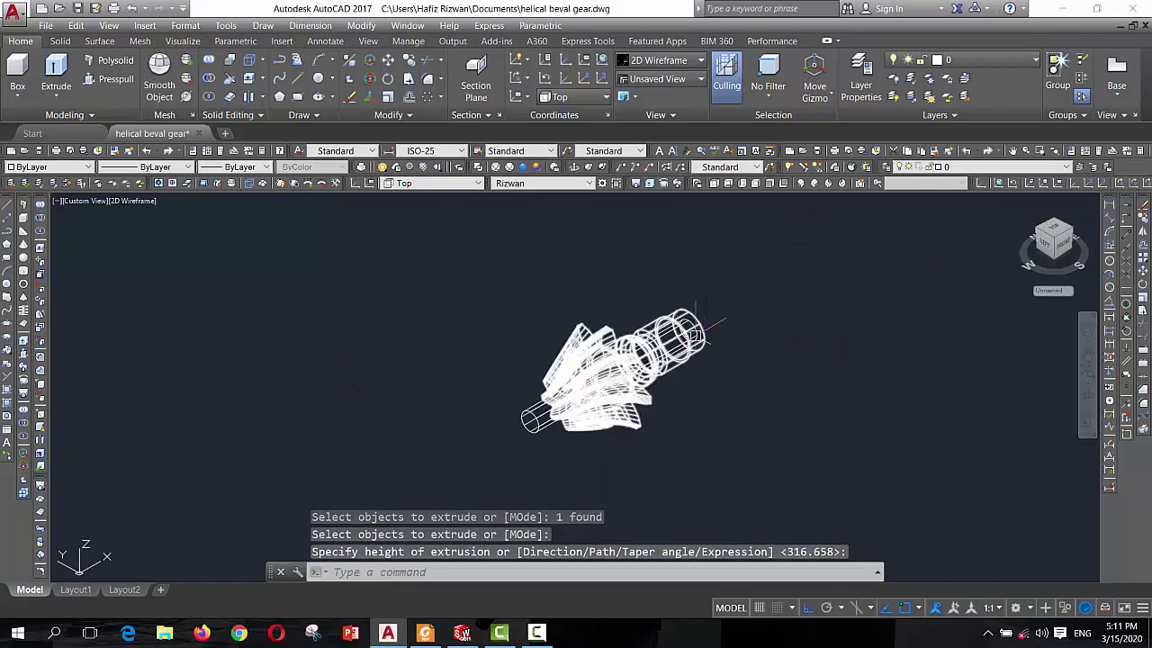
left_click(133, 200)
left_click(270, 275)
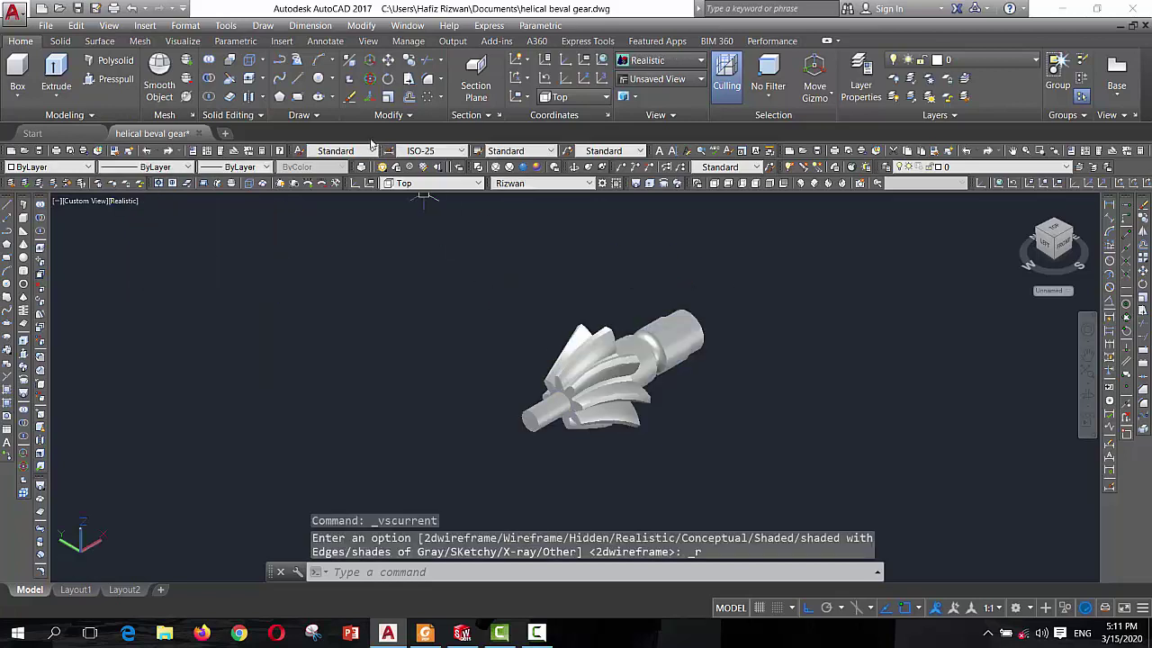
Subtract the thin shaft from the gear to leave a central bore
left_click(208, 79)
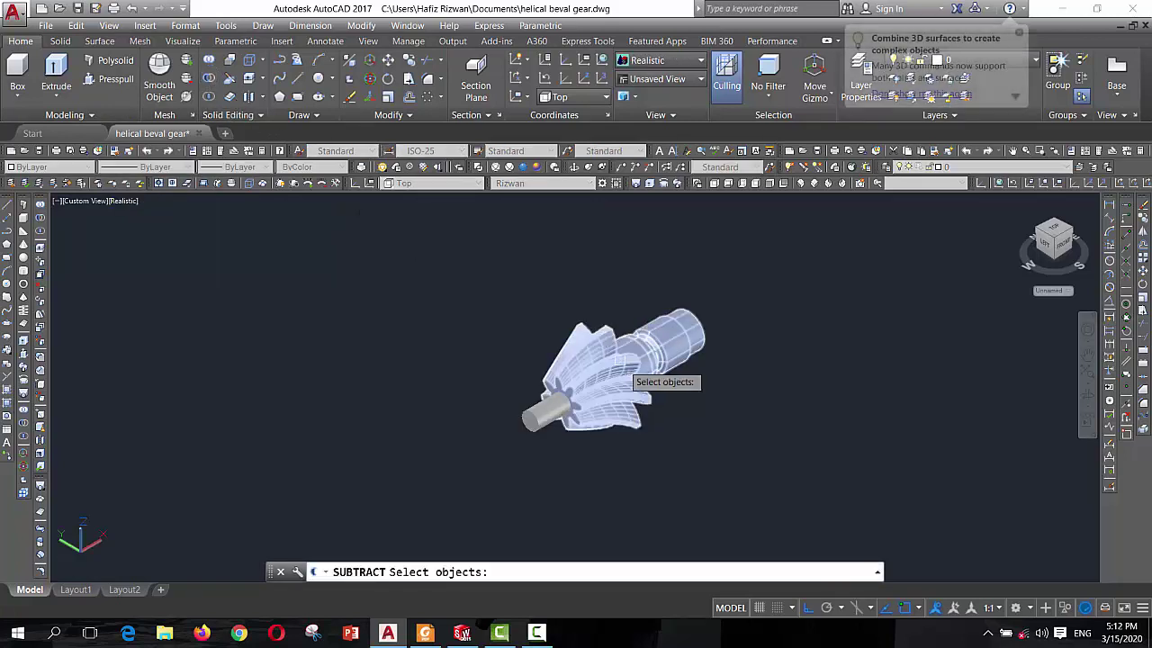
left_click(640, 402)
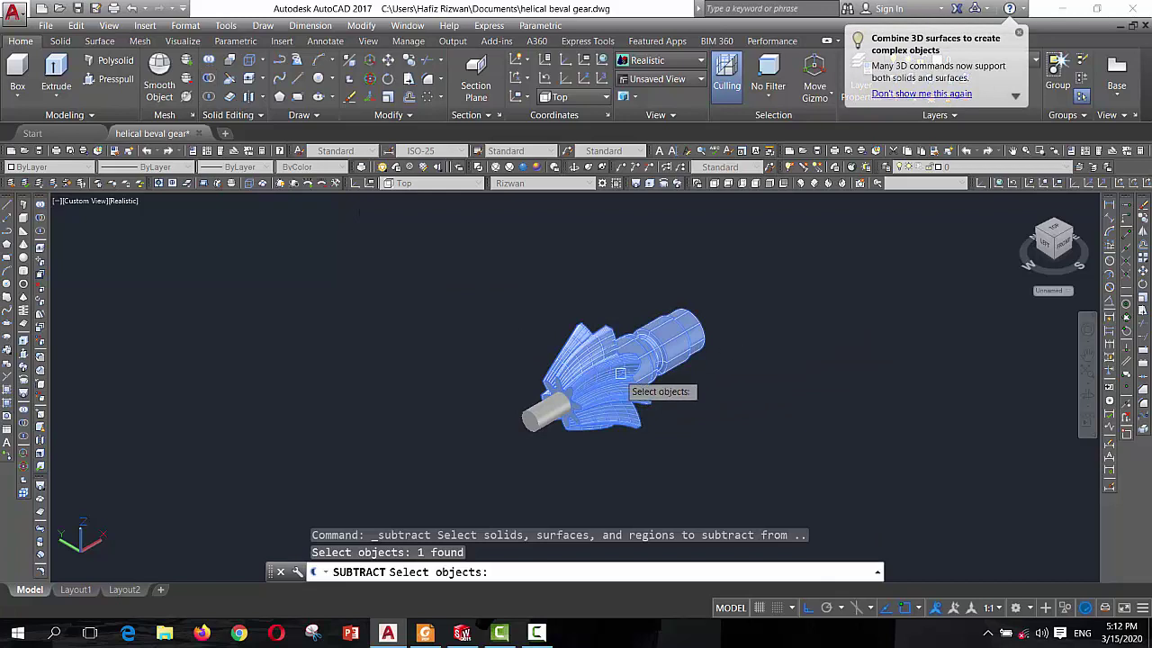
scroll(620, 372, "up", 5)
key("Return")
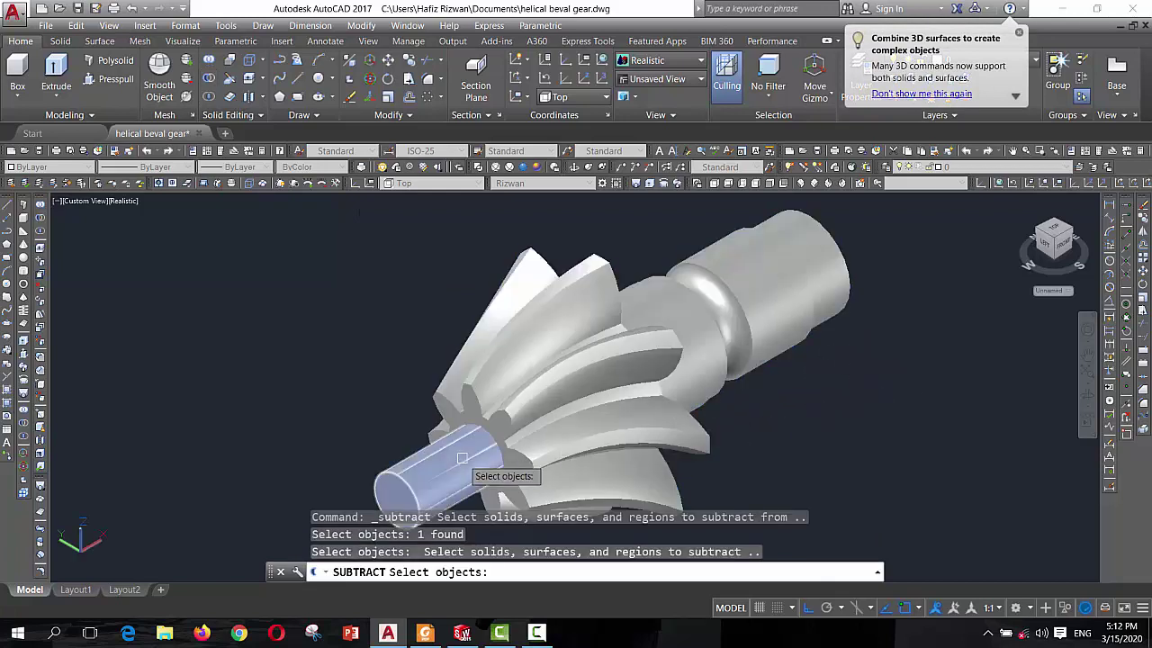
left_click(462, 458)
key("Return")
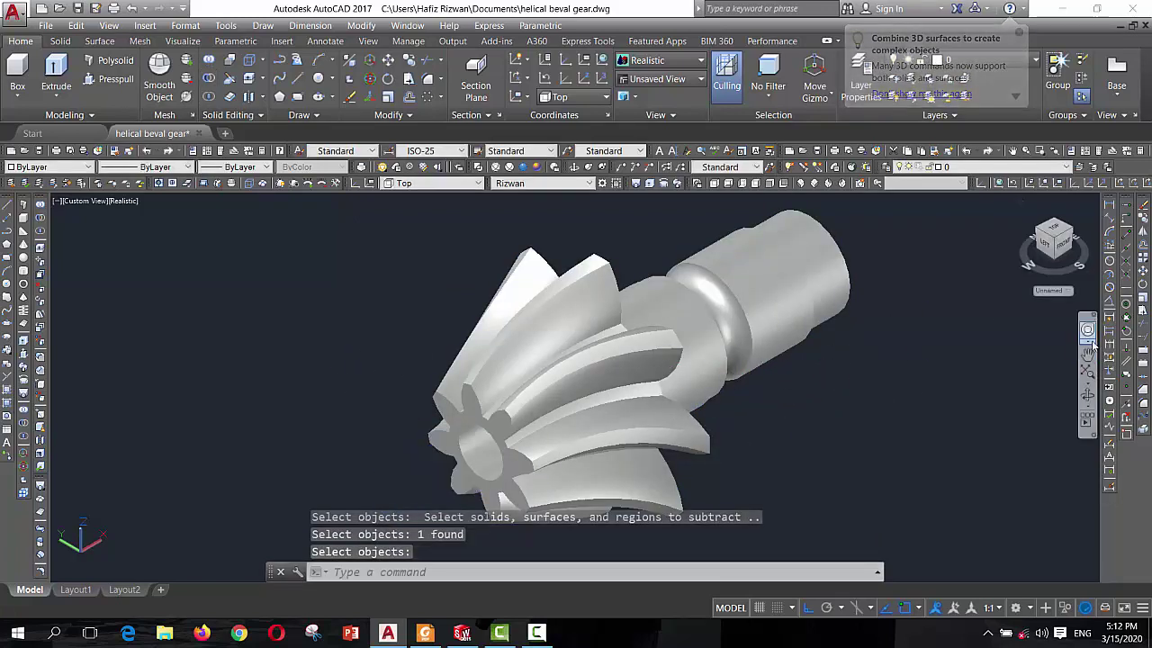
Orbit the model to inspect the bore side, then switch to the SolidWorks reference gear
left_click(1086, 394)
mouse_move(821, 379)
left_mouse_down()
mouse_move(599, 322)
mouse_move(700, 363)
mouse_move(822, 324)
mouse_move(843, 347)
mouse_move(693, 341)
mouse_move(726, 369)
mouse_move(828, 372)
mouse_move(618, 393)
mouse_move(569, 510)
left_mouse_up()
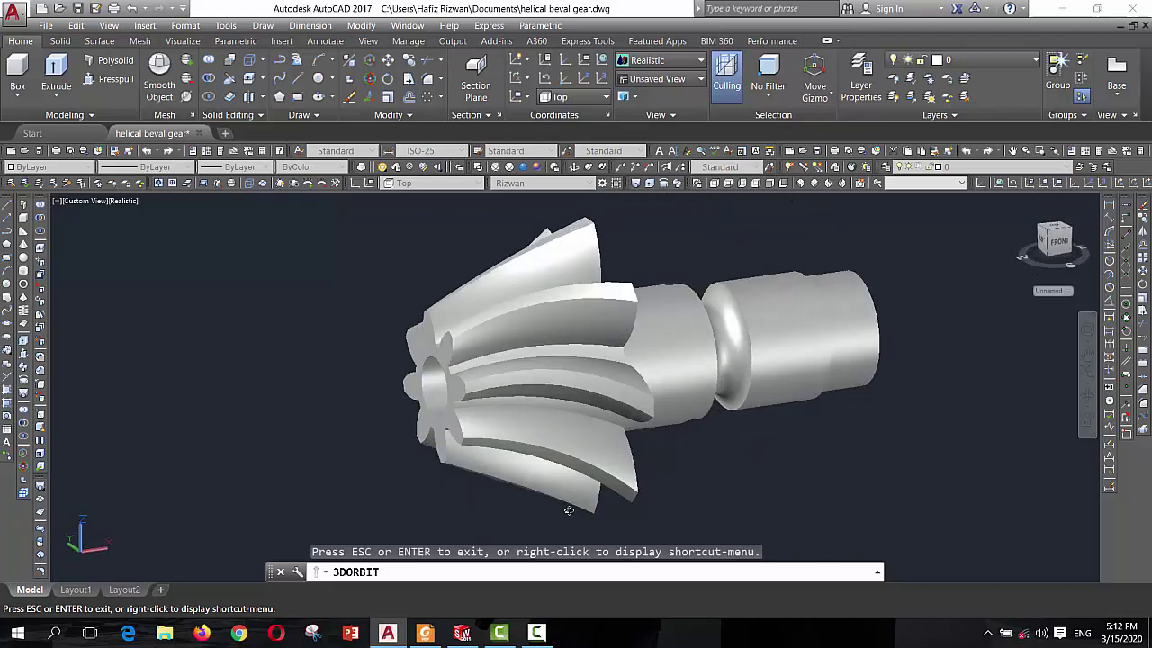
left_click(464, 635)
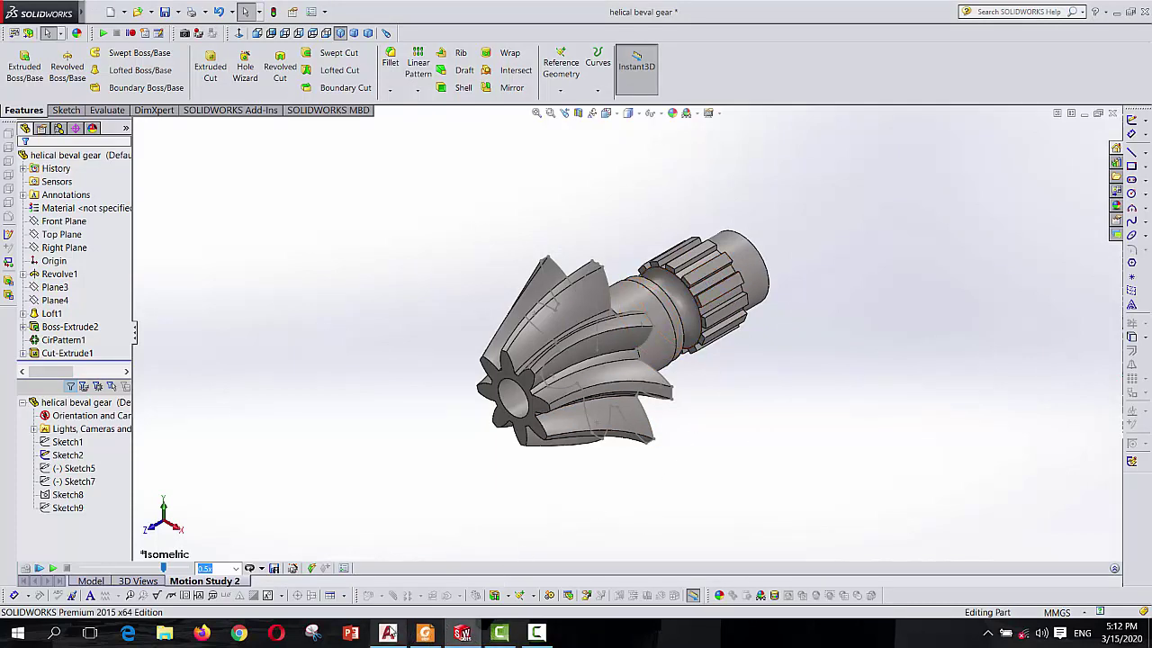
Return from the SolidWorks reference part to the AutoCAD gear drawing
left_click(388, 632)
Set the view to Top in 2D Wireframe and start the rectangle command
key("Escape")
key("Escape")
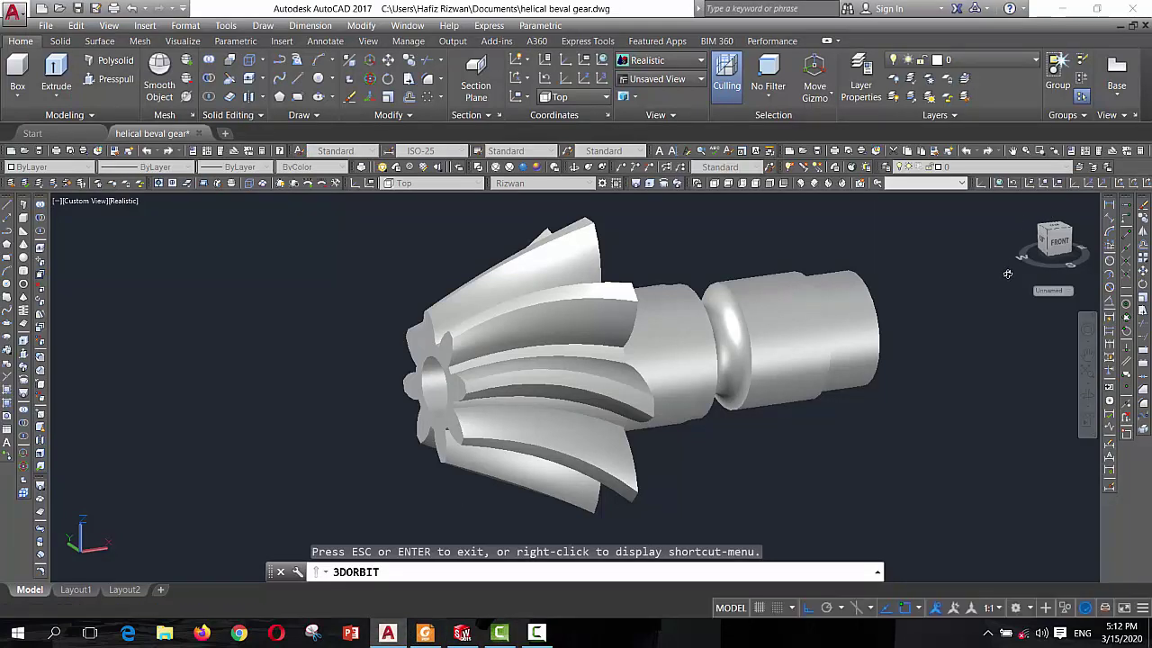
left_click(1019, 205)
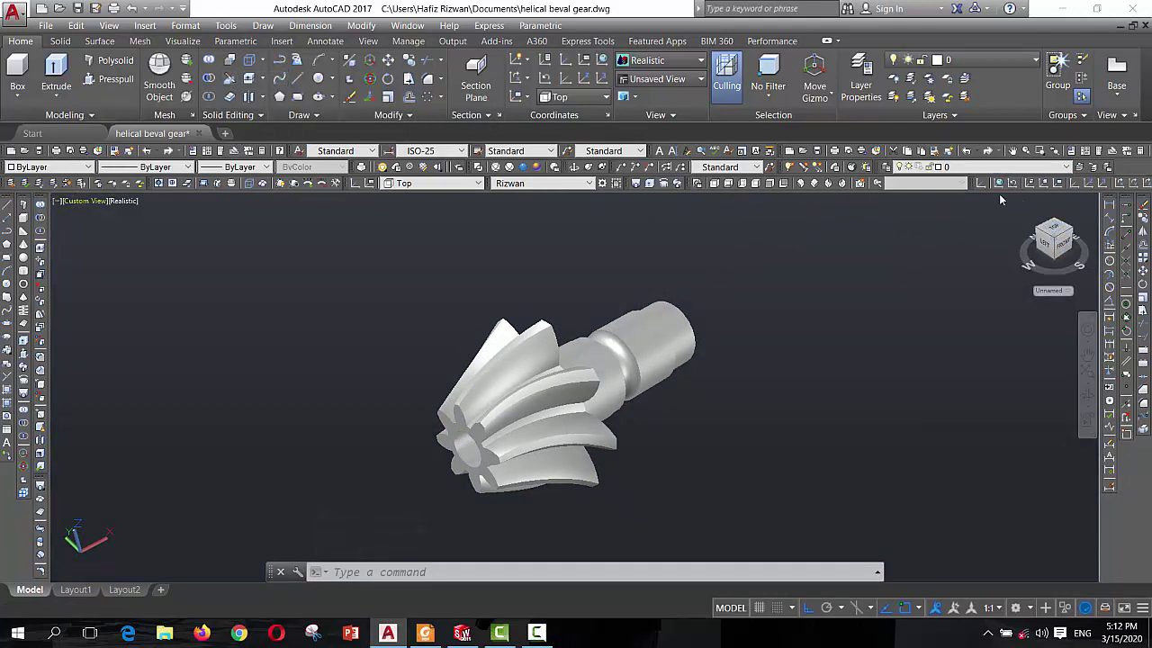
left_click(1060, 232)
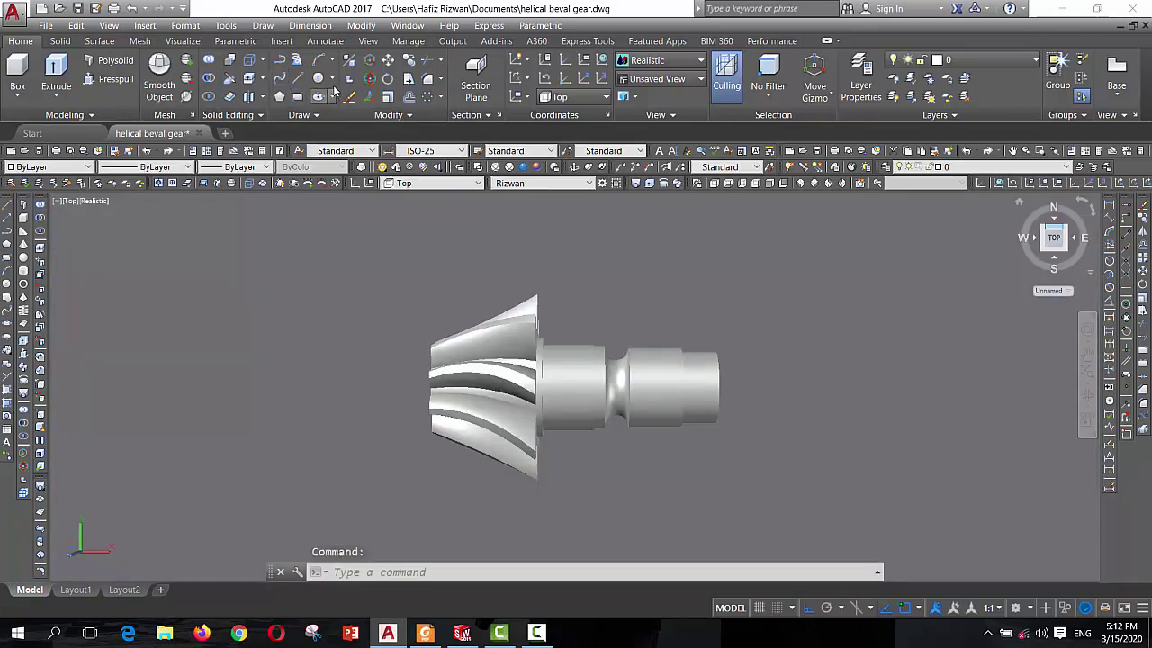
left_click(94, 201)
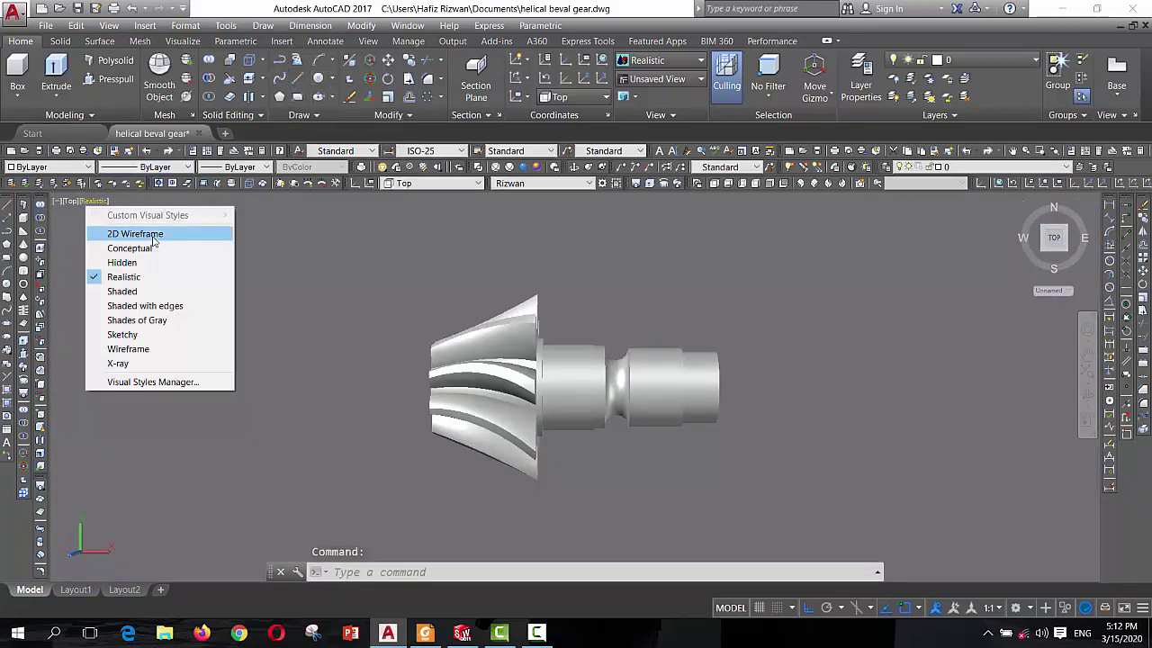
left_click(144, 234)
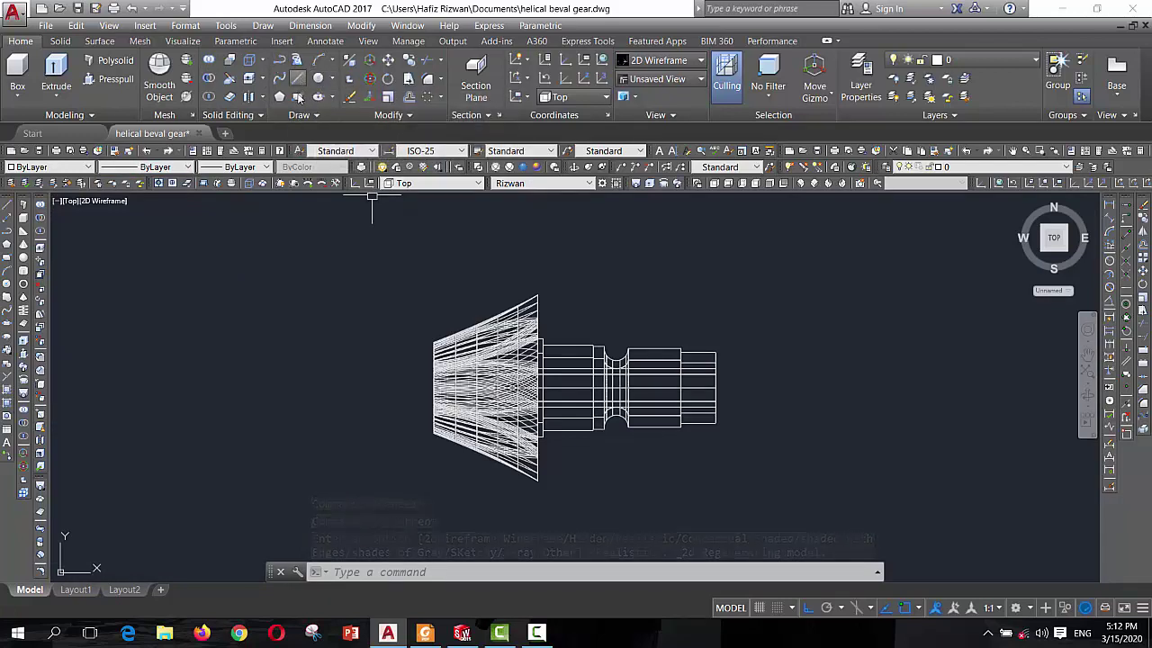
left_click(298, 78)
scroll(836, 368, "up", 4)
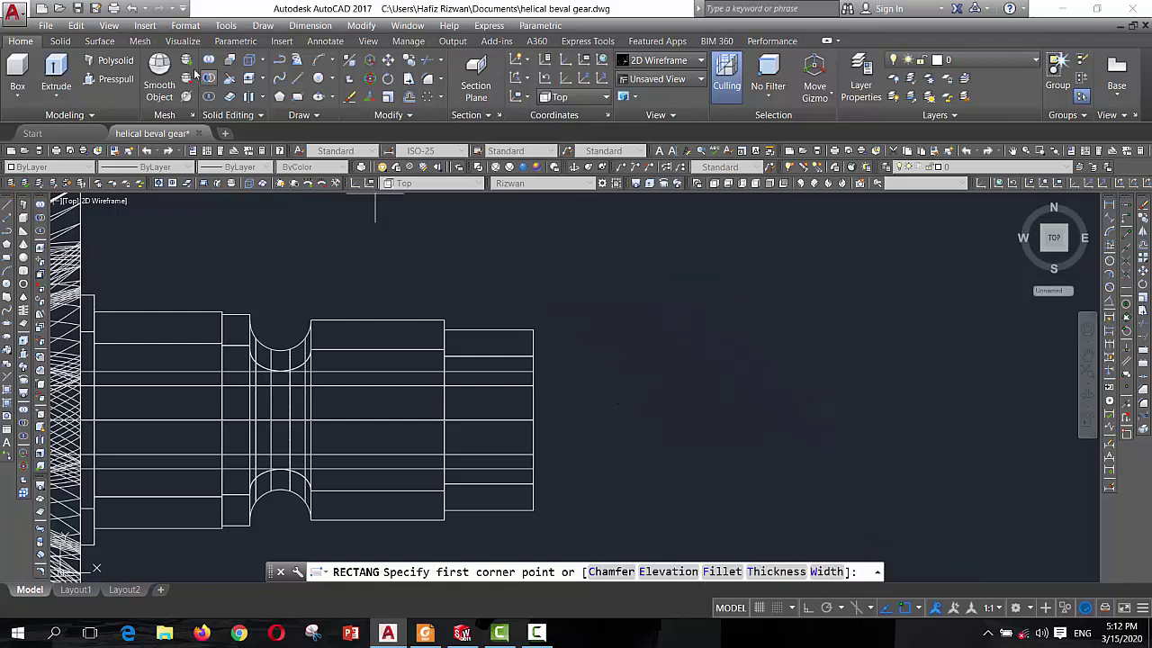
Draw a rectangle of area 10 and length 5 right of the shaft, then orbit to 3D
left_click(652, 382)
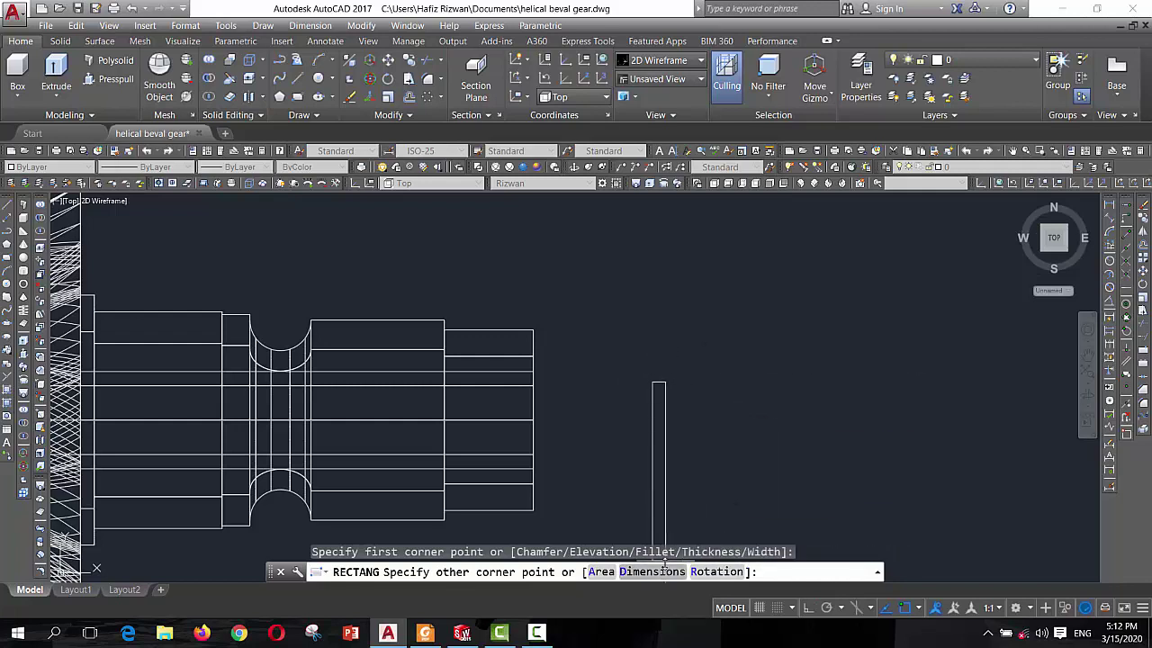
left_click(611, 574)
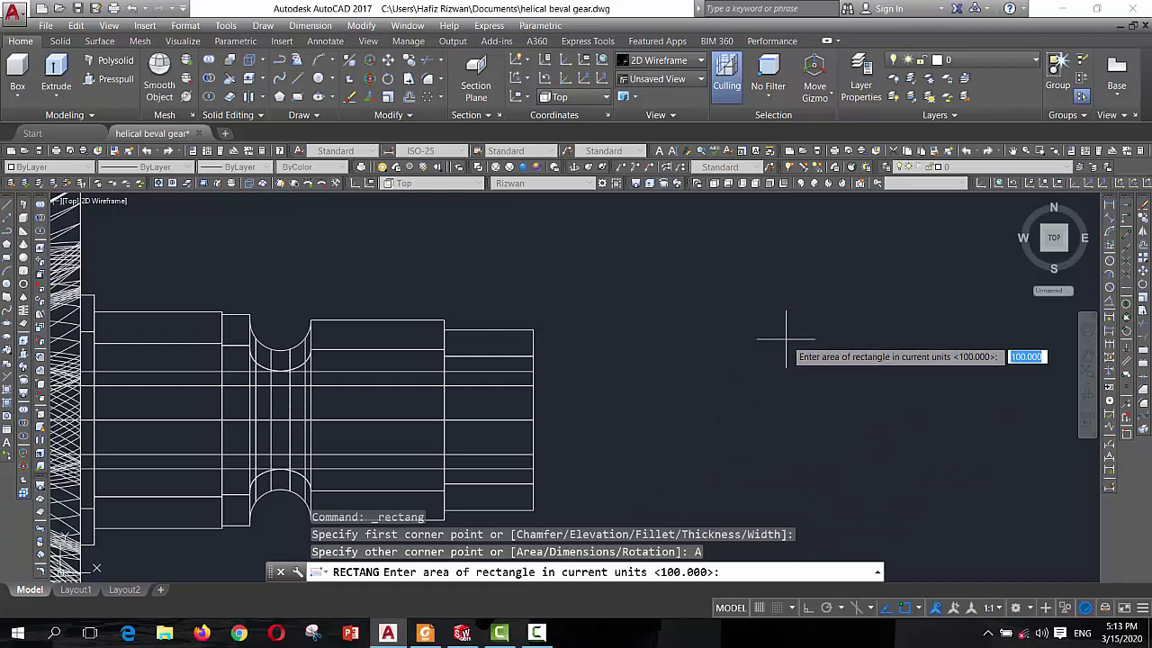
type("10")
key("Return")
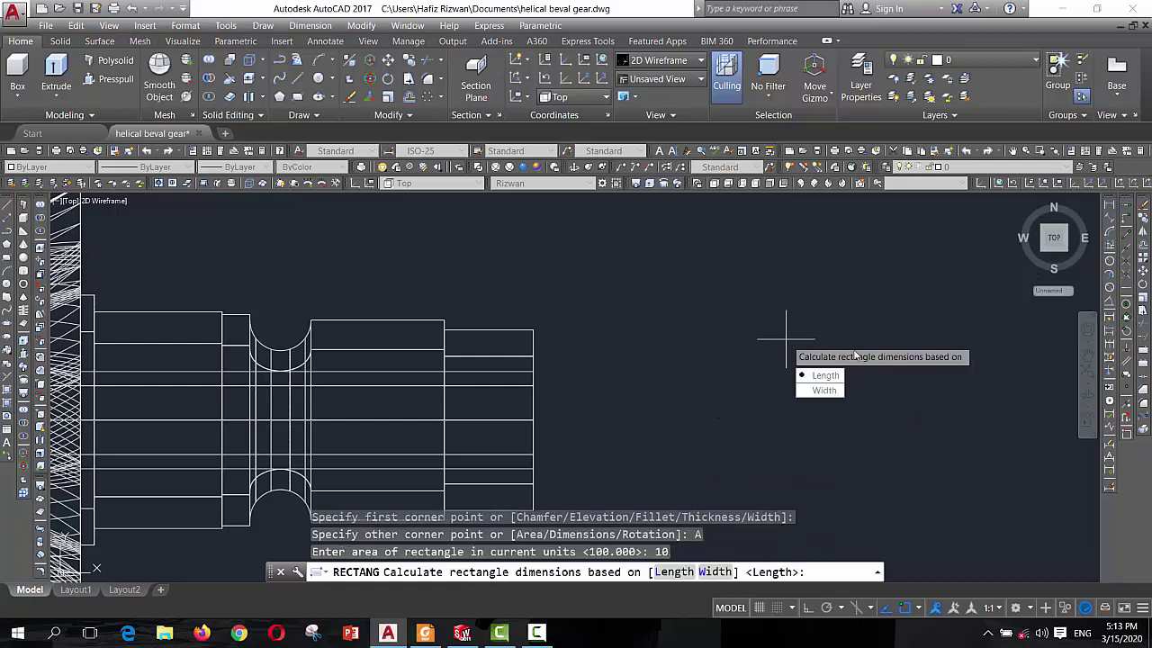
left_click(819, 378)
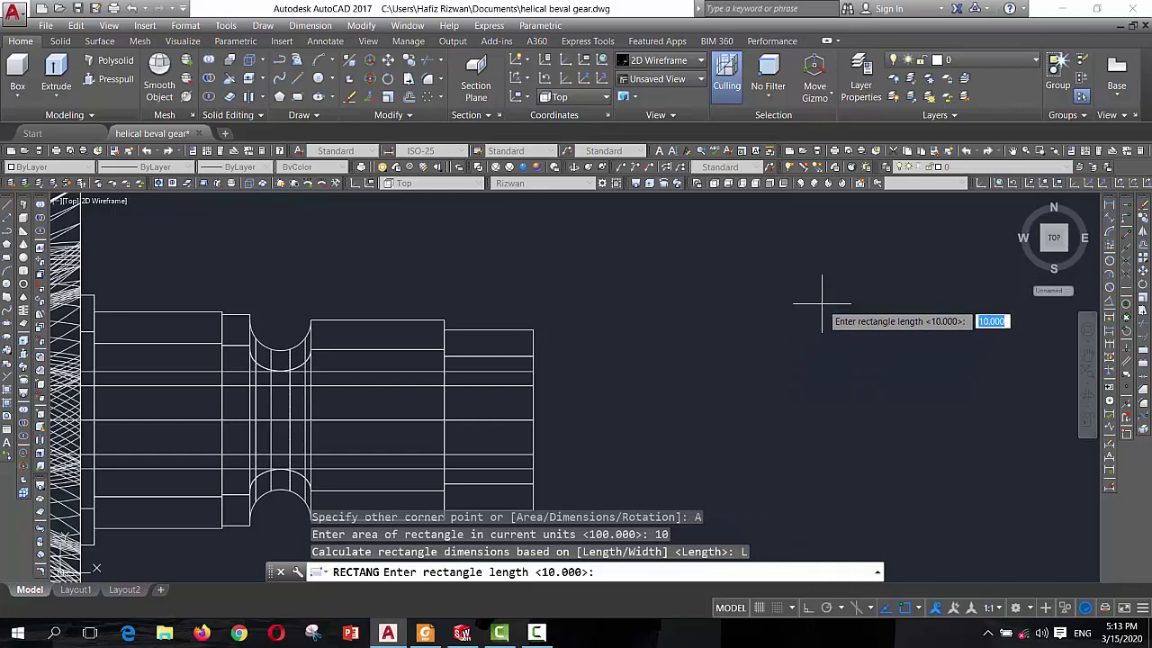
type("5")
key("Return")
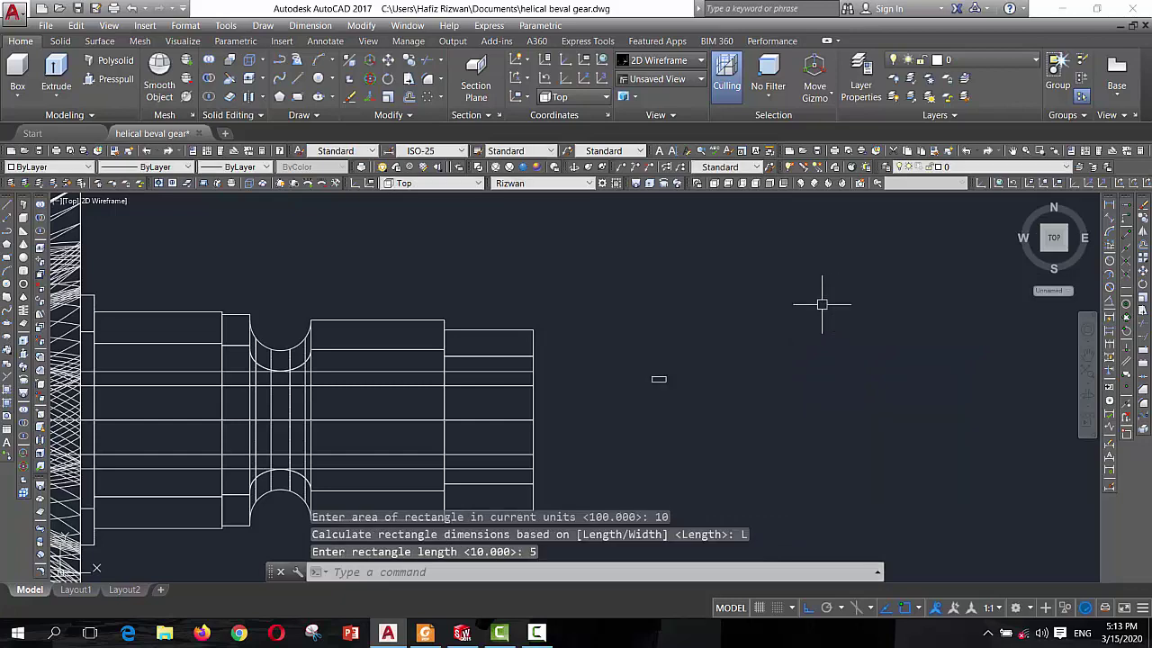
scroll(645, 367, "up", 2)
scroll(661, 385, "up", 2)
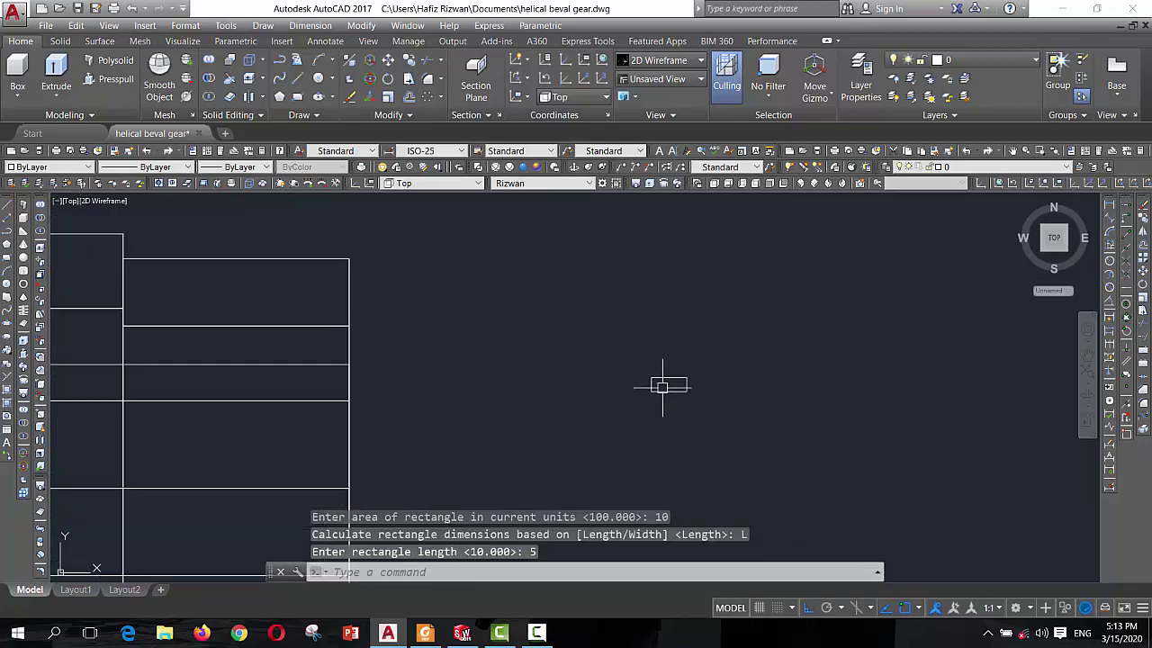
mouse_move(673, 384)
middle_mouse_down("shift")
mouse_move(717, 267)
mouse_move(689, 265)
mouse_move(819, 346)
mouse_move(777, 336)
middle_mouse_up("shift")
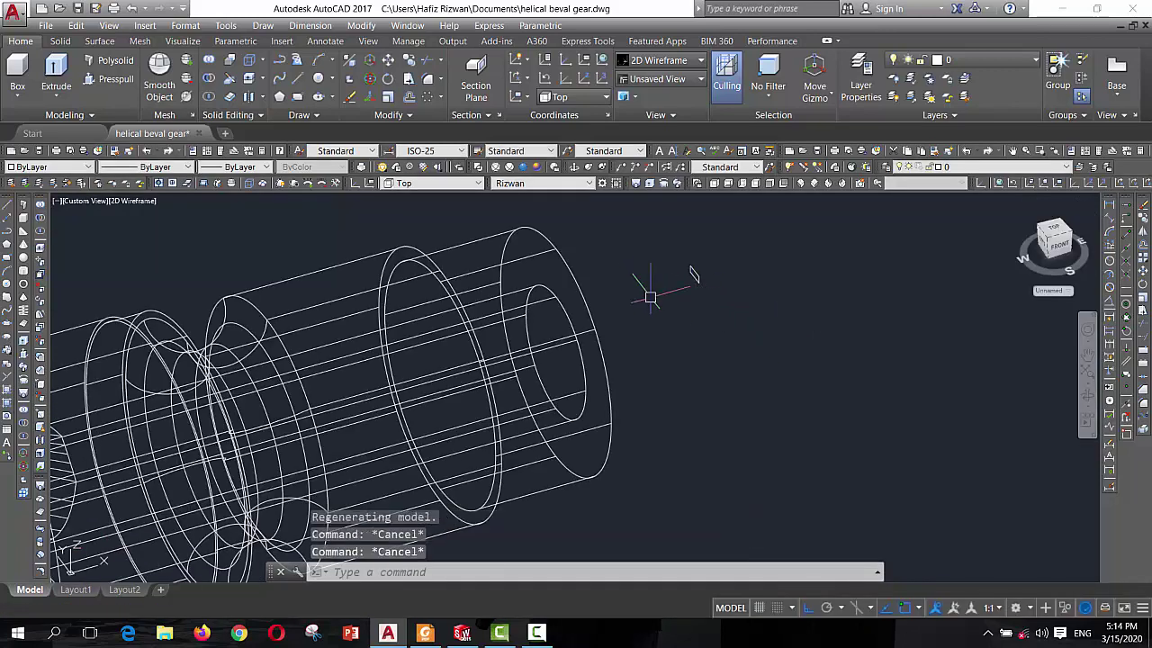
Move the small rectangle onto the shaft as the keyway profile
type("m")
key("Return")
key("Return")
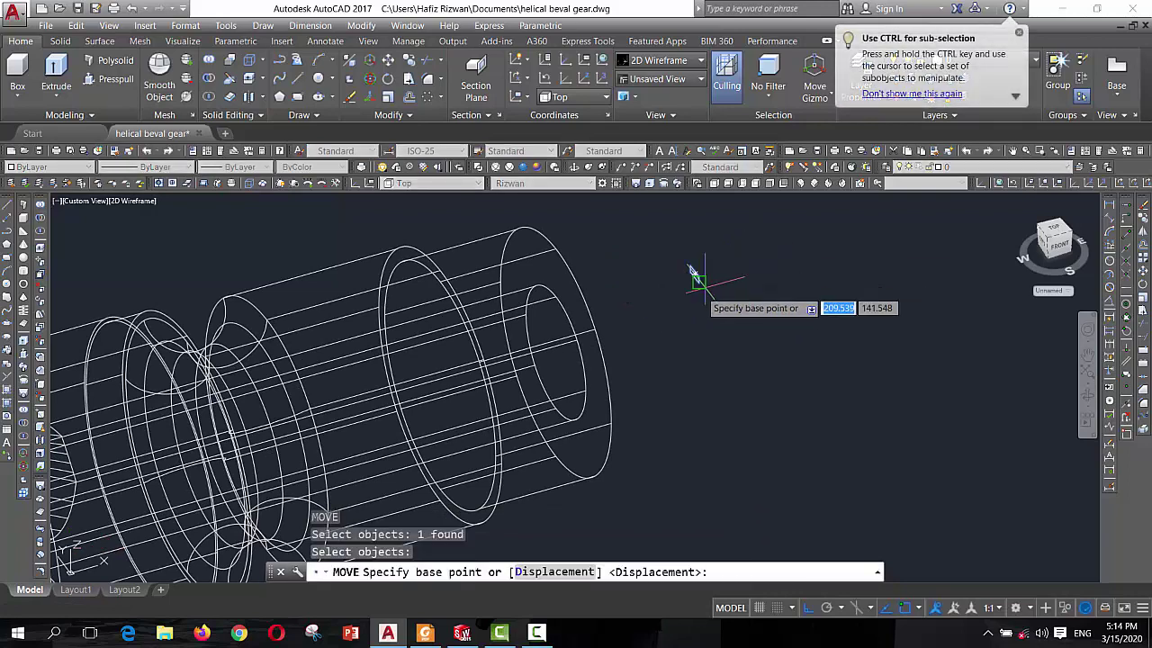
scroll(694, 268, "up", 3)
scroll(702, 252, "up", 3)
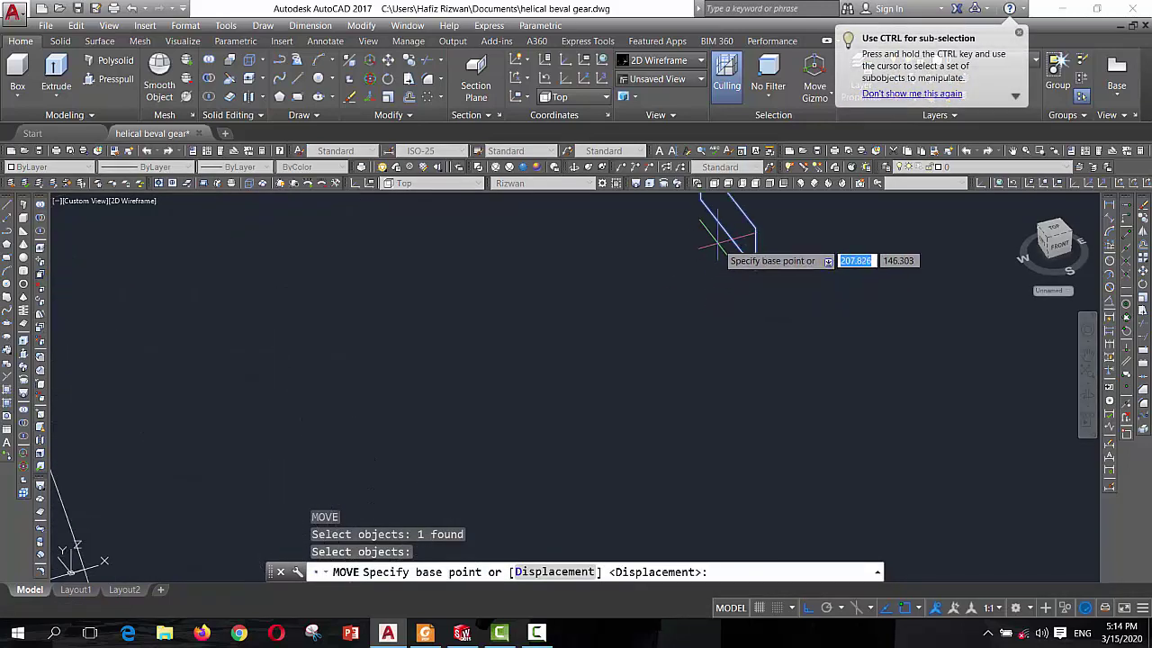
left_click(729, 236)
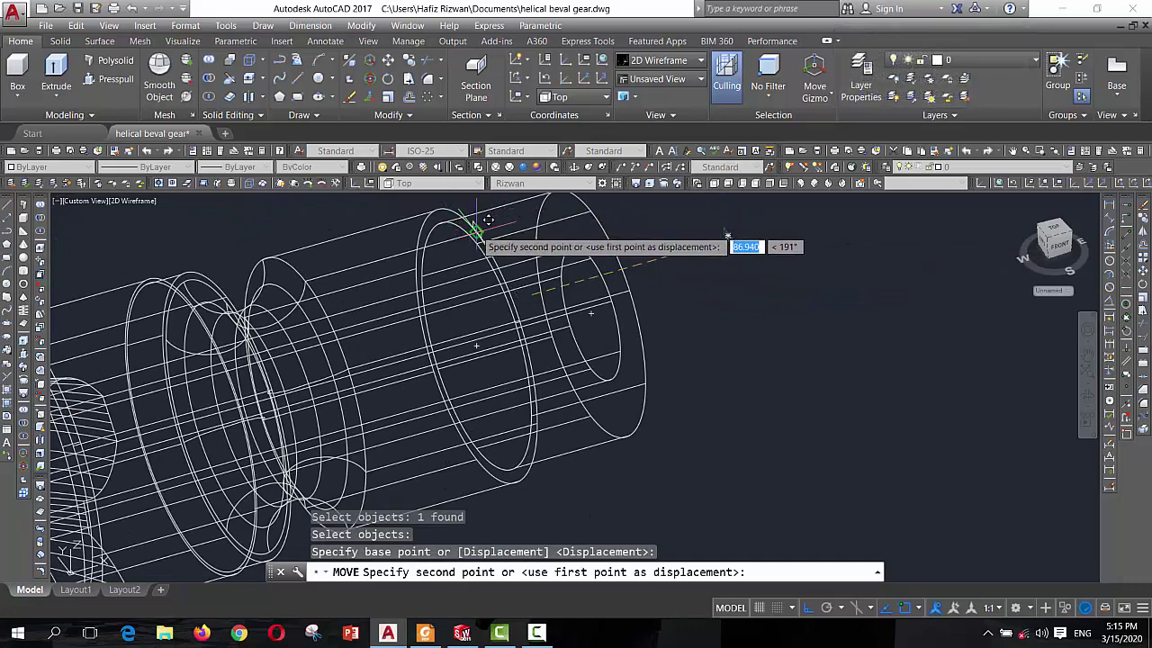
left_click(508, 236)
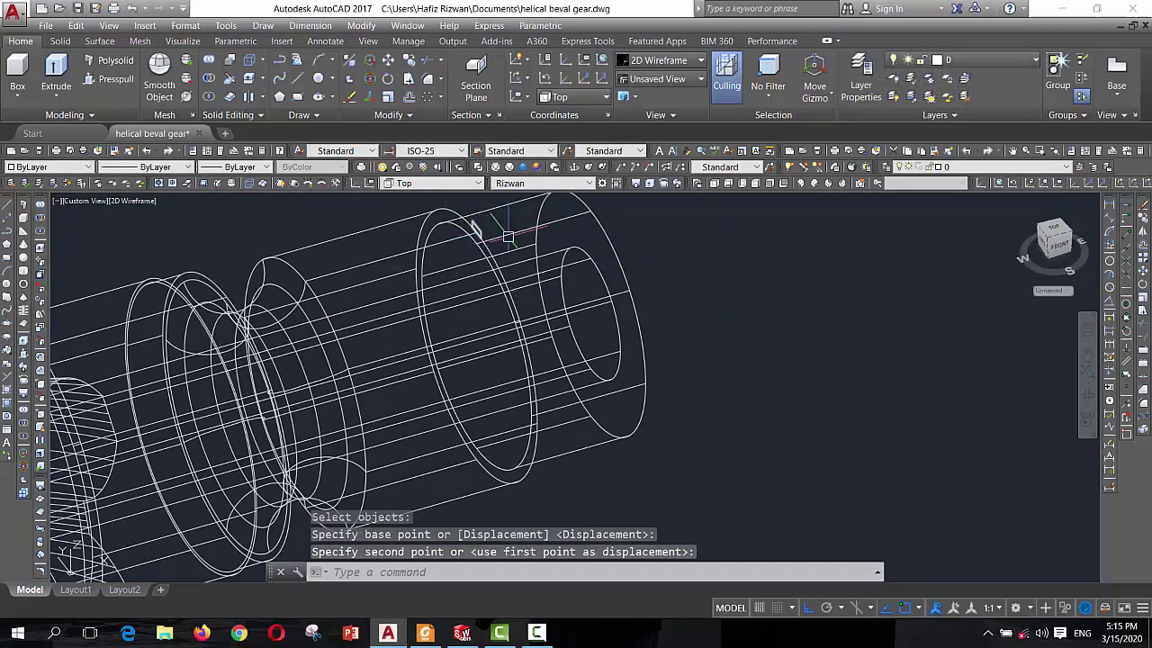
Extrude the keyway profile 48 units into a key bar along the shaft
left_click(1058, 245)
scroll(664, 348, "up", 5)
scroll(674, 337, "up", 2)
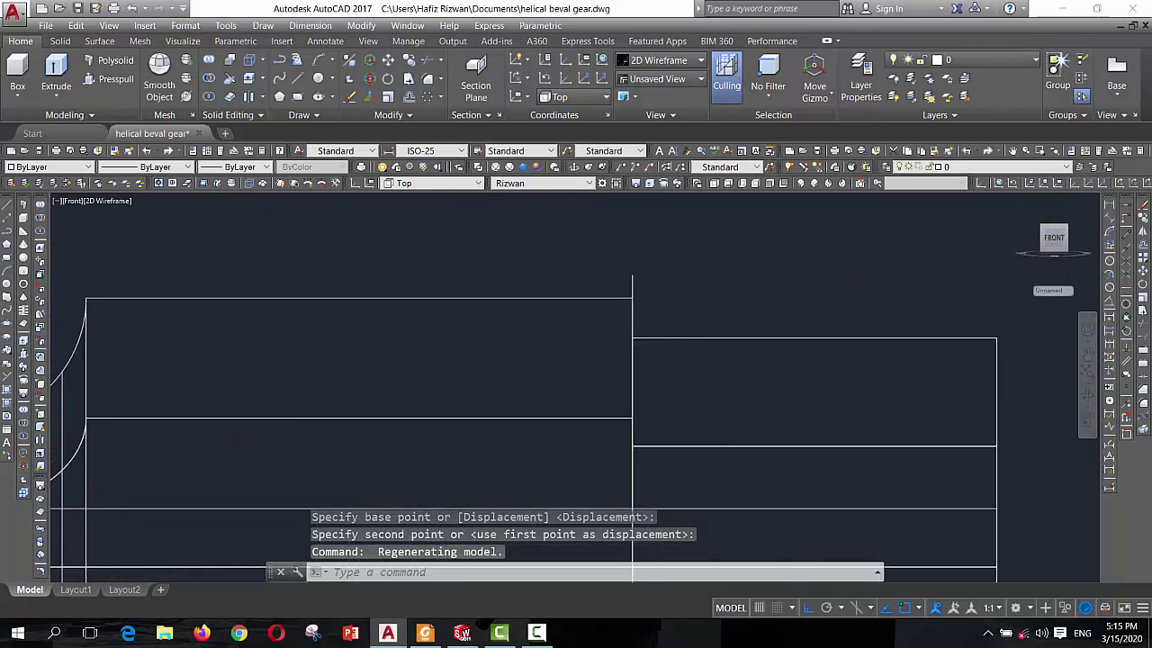
scroll(671, 326, "down", 2)
left_click(1021, 204)
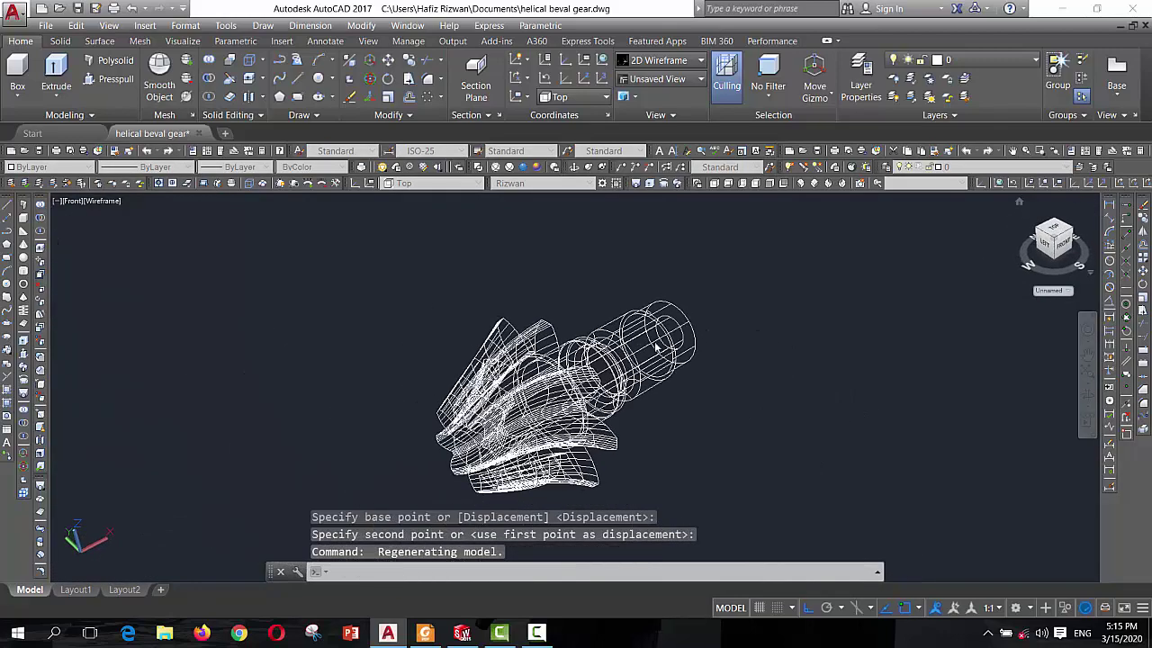
scroll(650, 297, "up", 3)
scroll(650, 297, "up", 4)
scroll(651, 276, "down", 3)
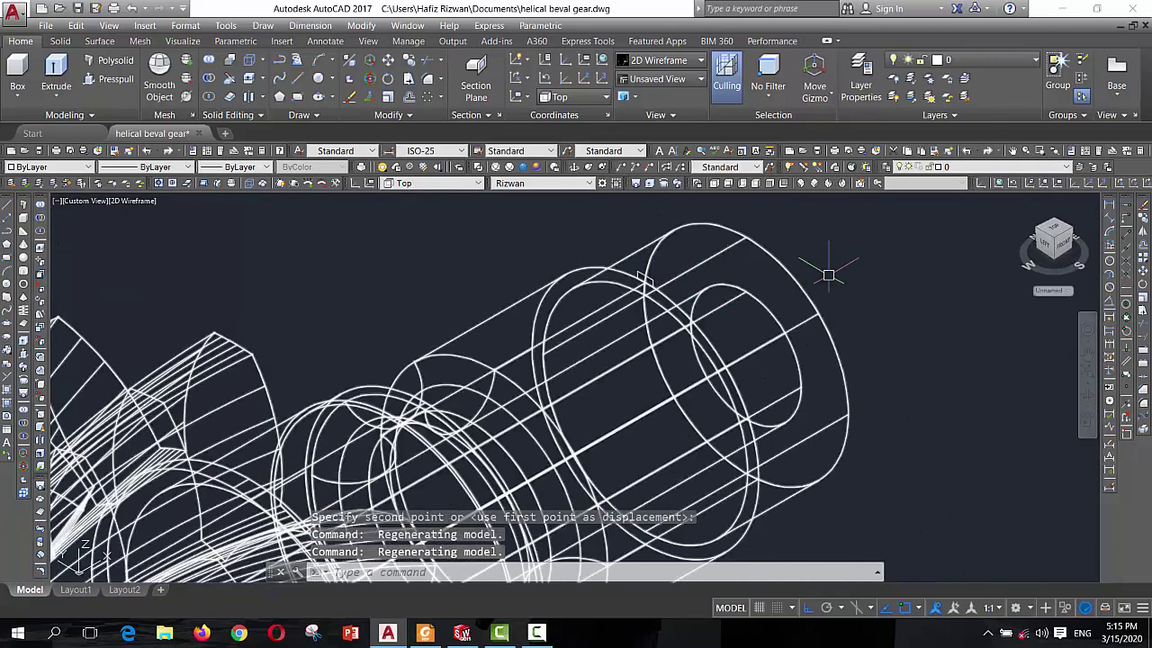
scroll(825, 262, "down", 1)
left_click(56, 72)
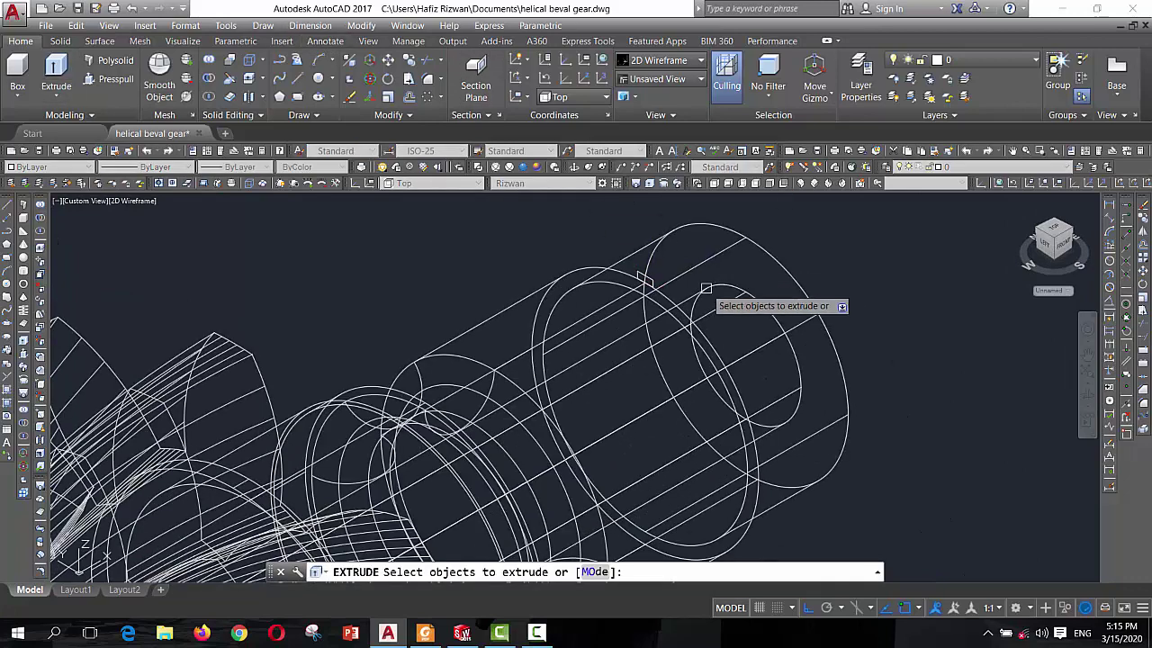
left_click(657, 279)
right_click(796, 216)
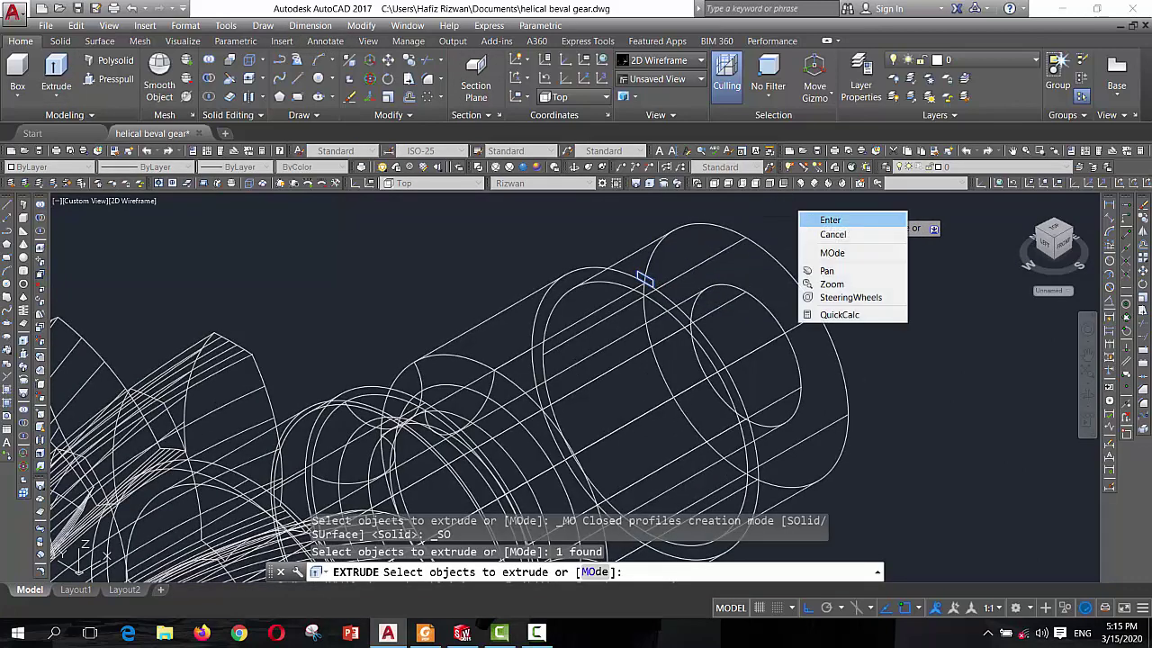
left_click(814, 222)
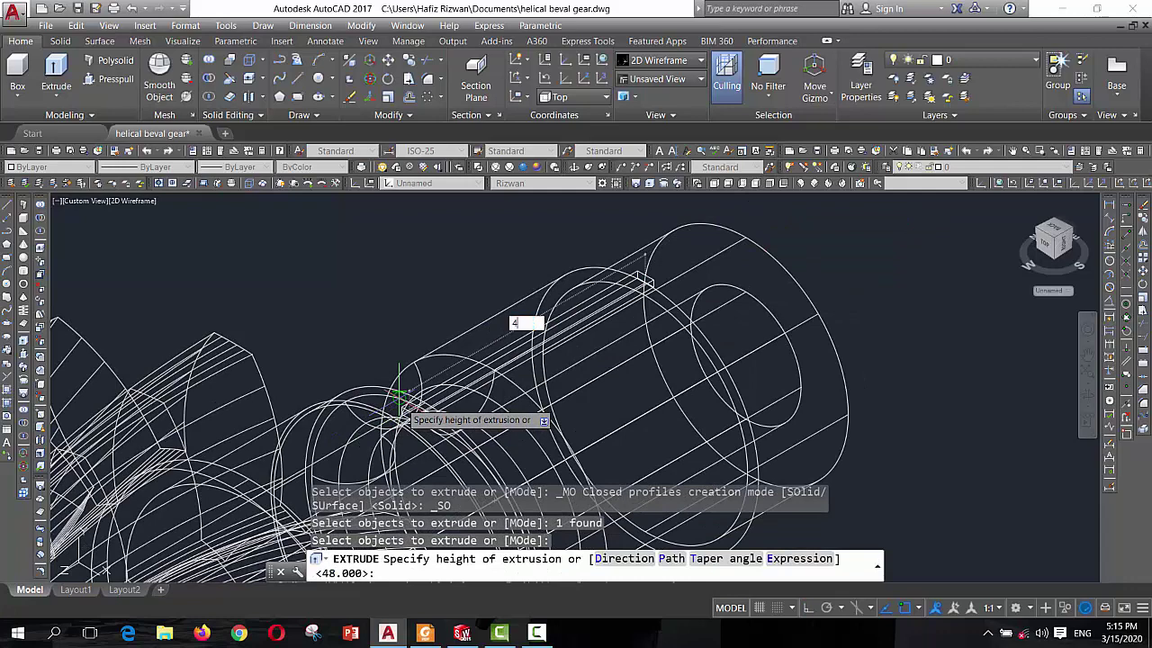
type("8")
key("Return")
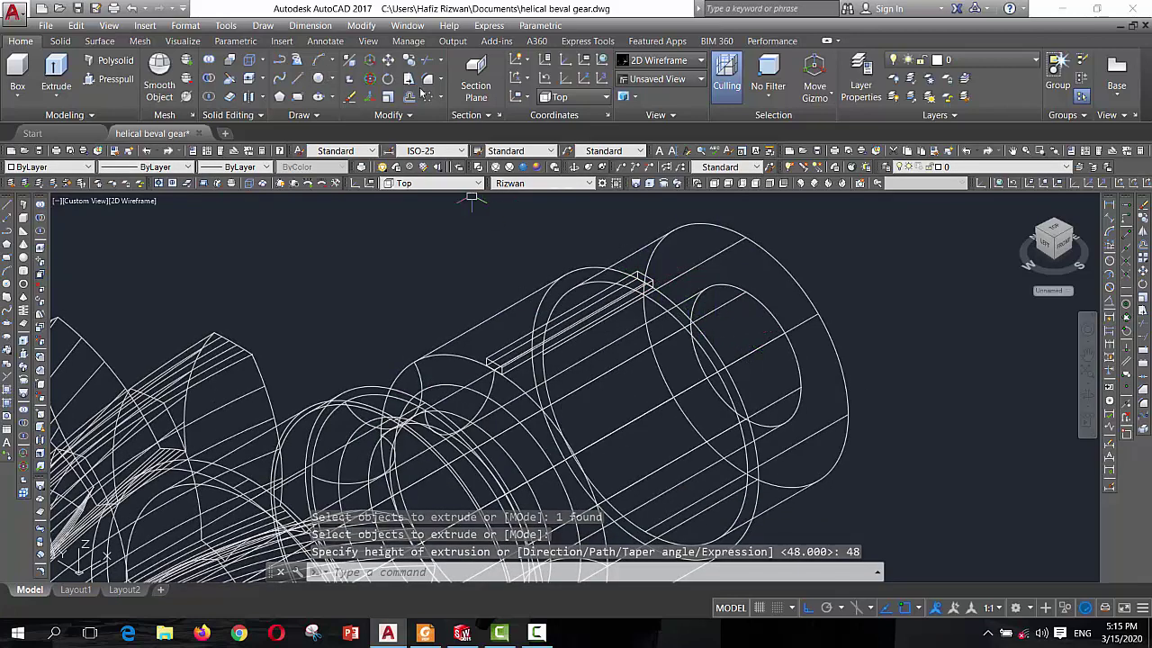
Start a polar array of the key about a centre point, then cancel and undo it
left_click(428, 99)
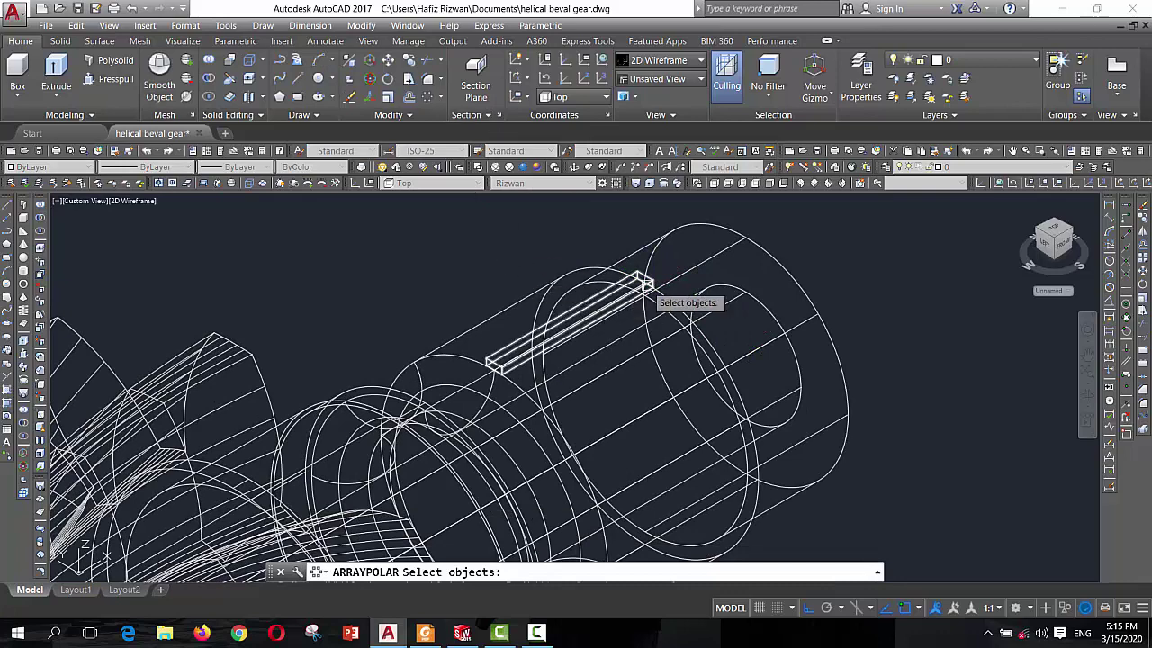
left_click(645, 285)
key("Return")
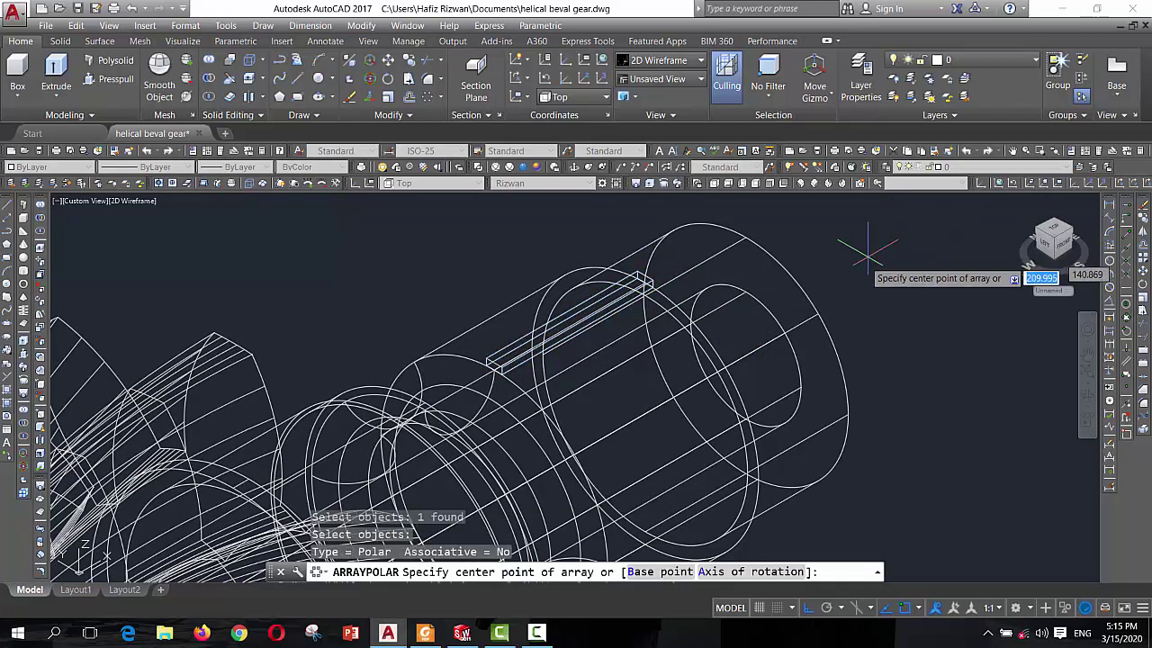
left_click(749, 351)
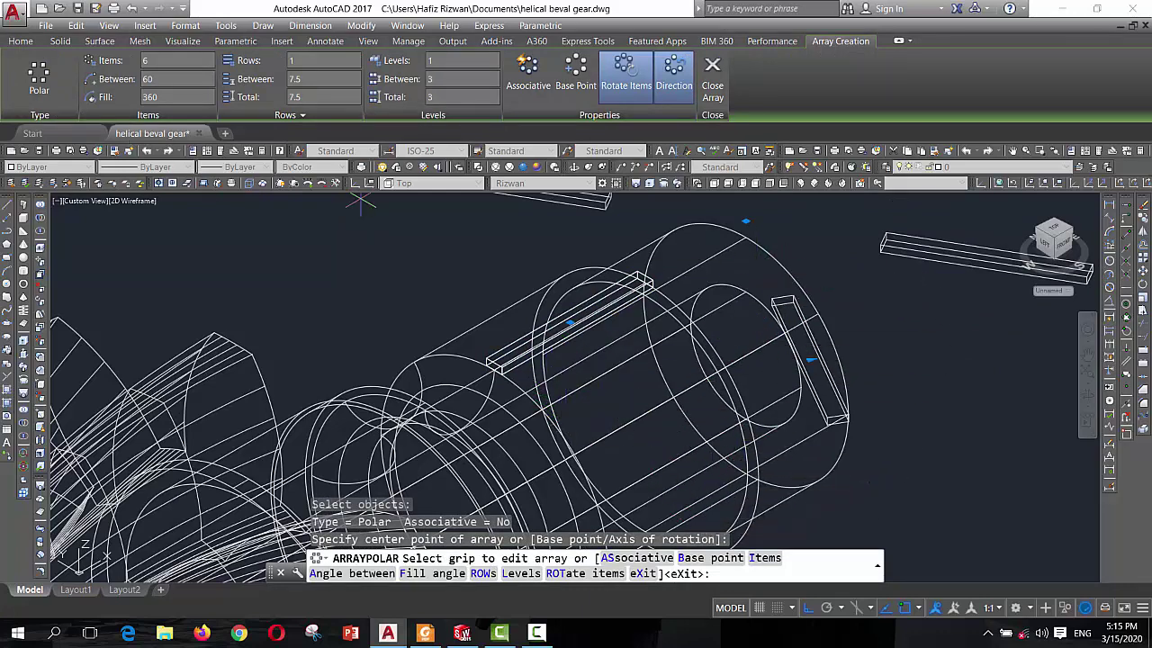
key("Escape")
key("Escape")
key("ctrl+z")
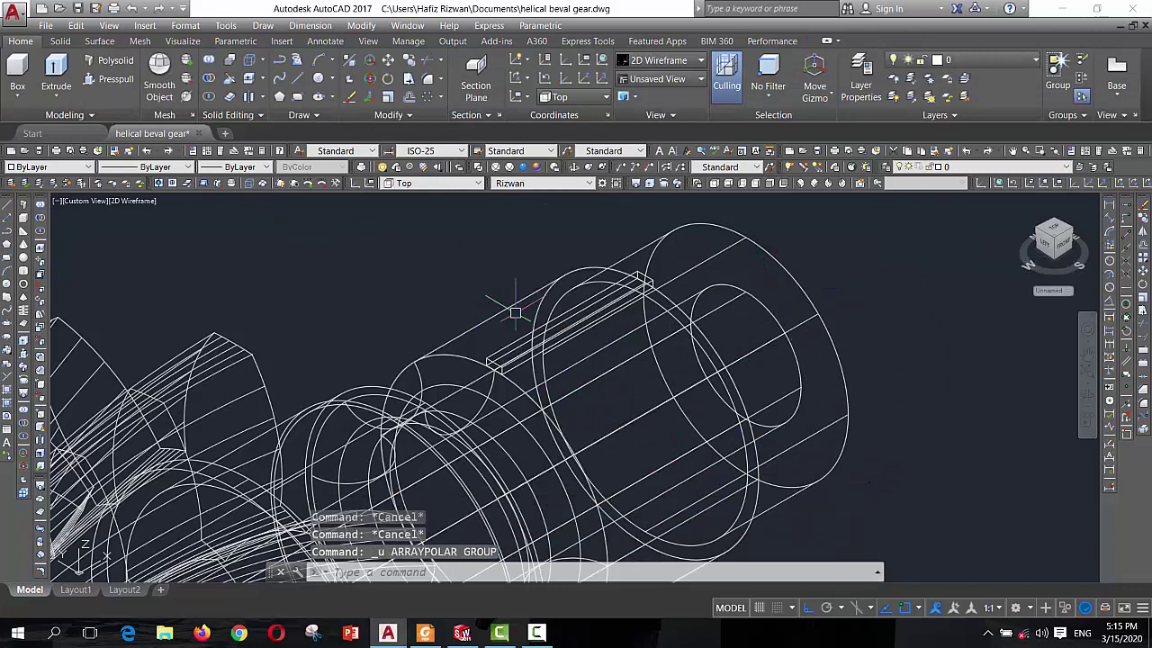
Polar-array the key 13 times around the shaft's axis of rotation
left_click(428, 96)
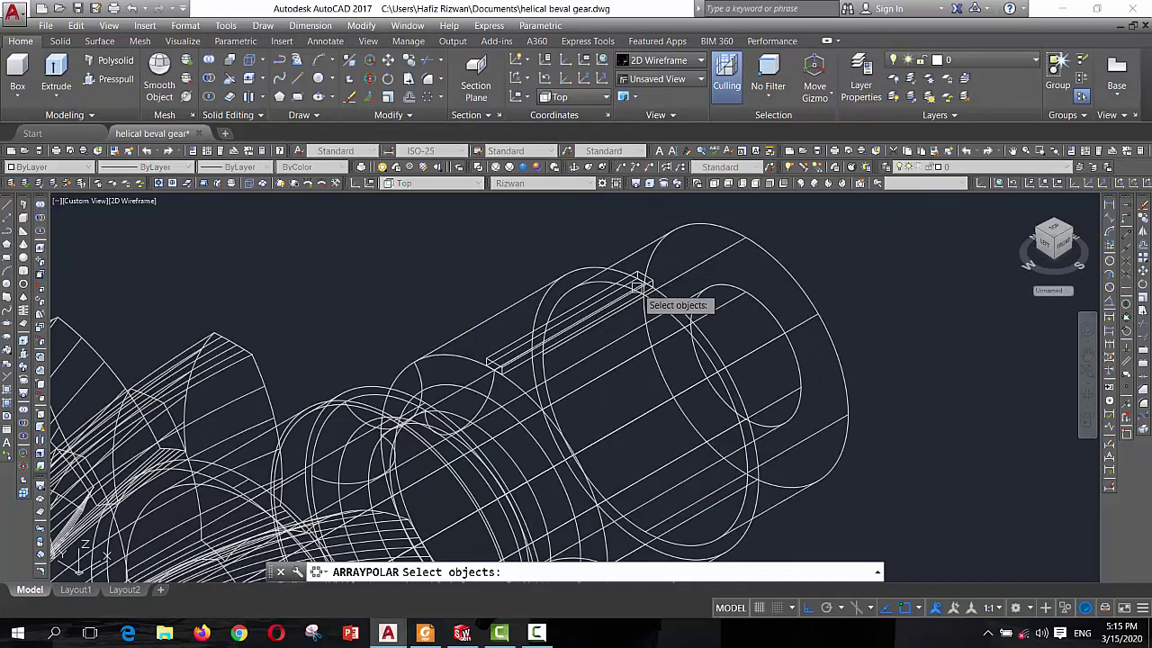
left_click(641, 288)
scroll(736, 225, "down", 2)
scroll(736, 225, "down", 2)
key("Return")
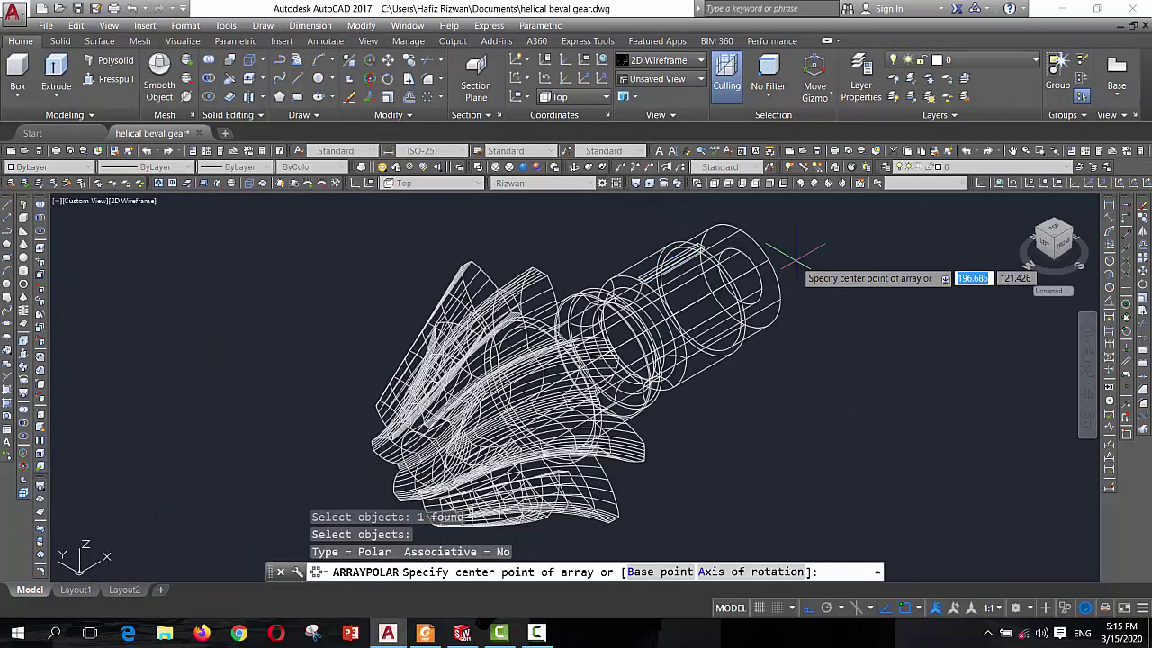
left_click(743, 571)
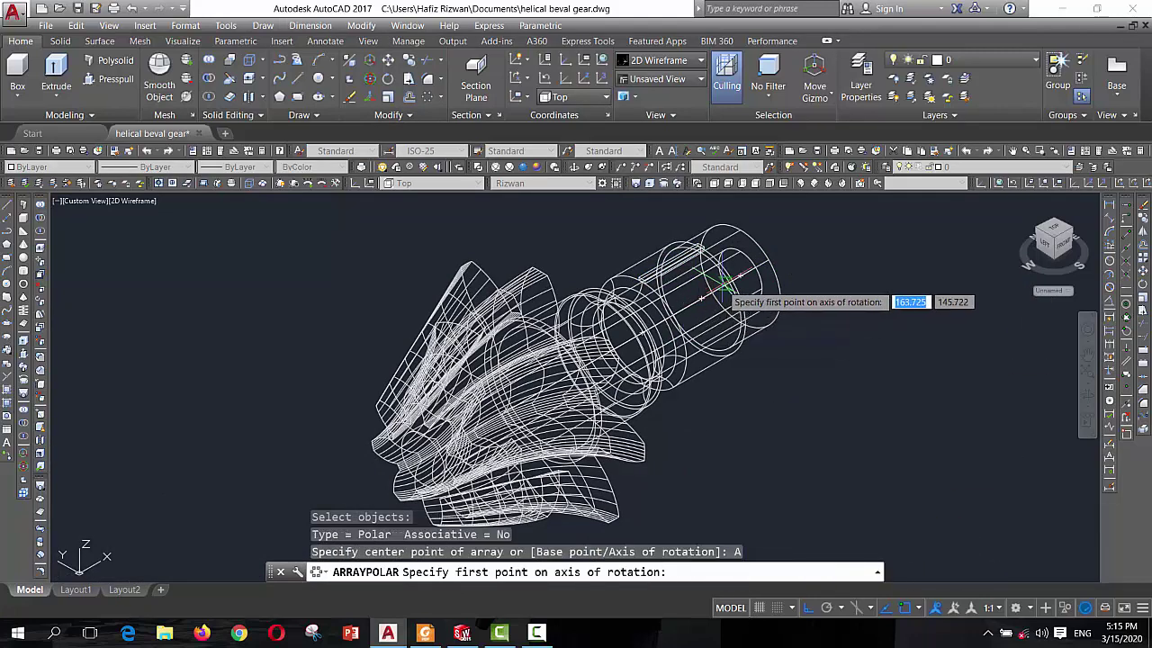
left_click(698, 270)
left_click(702, 293)
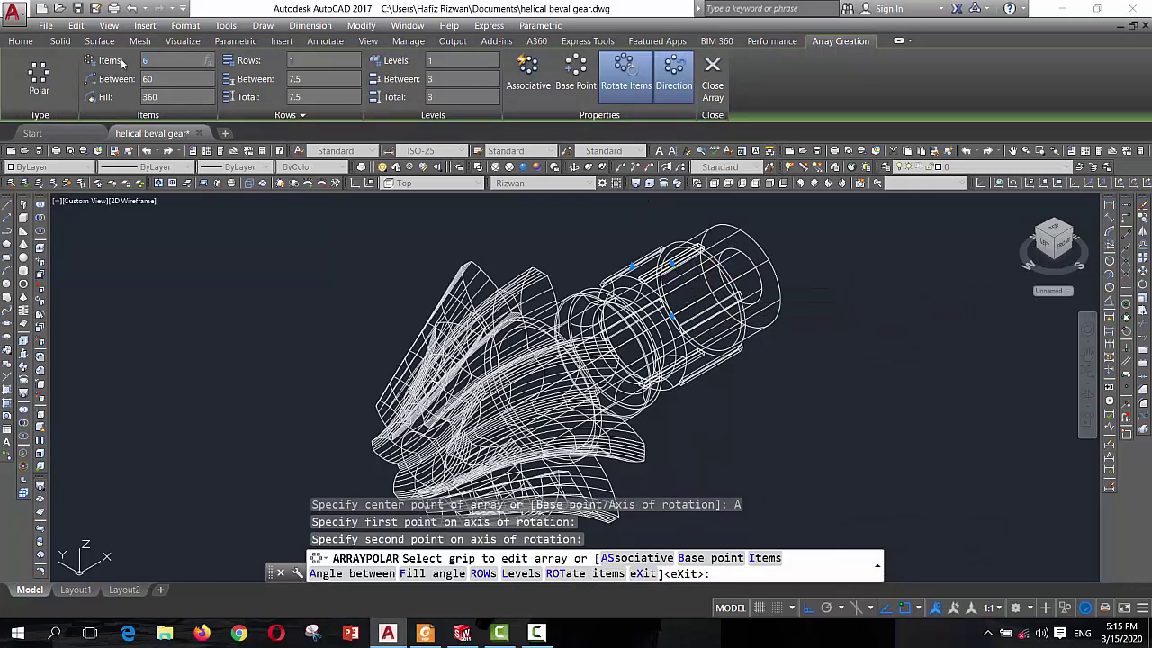
type("13")
key("Return")
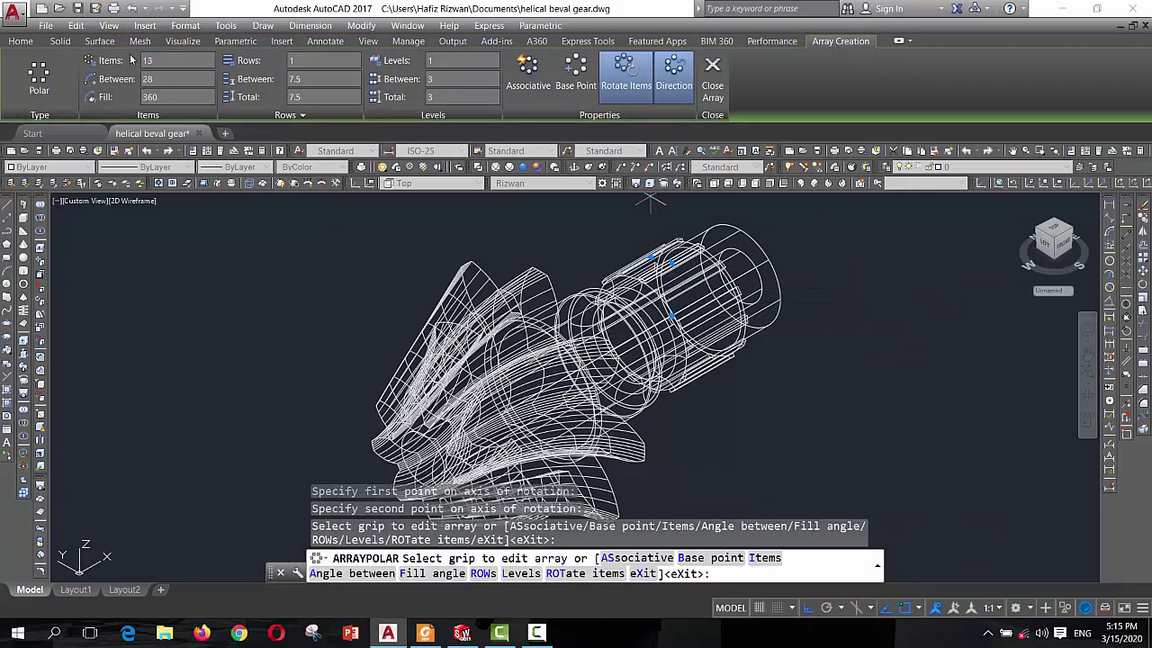
key("Return")
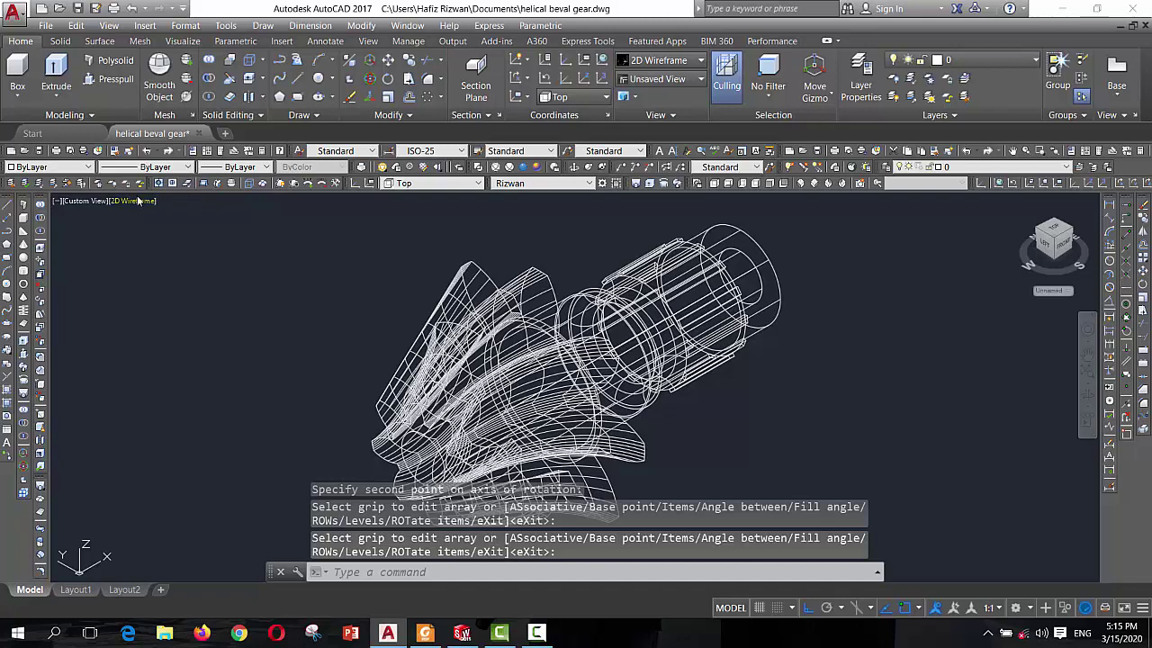
left_click(138, 200)
Shade the model Realistic and orbit to view the gear and its 13 key bars
left_click(171, 277)
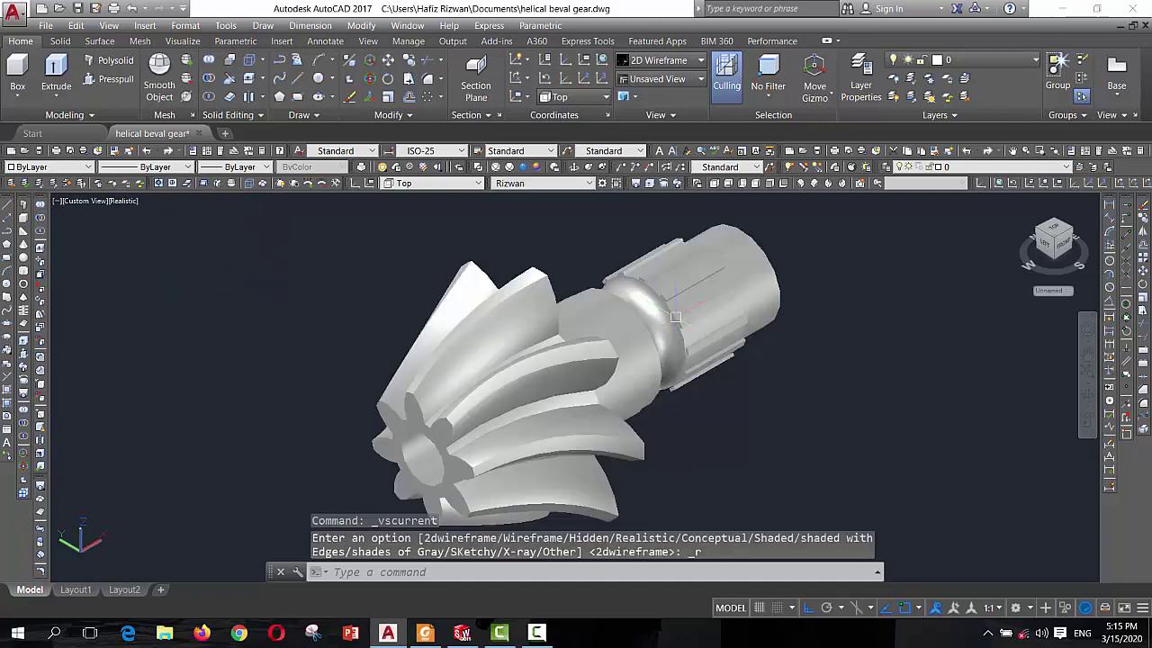
left_click(1089, 399)
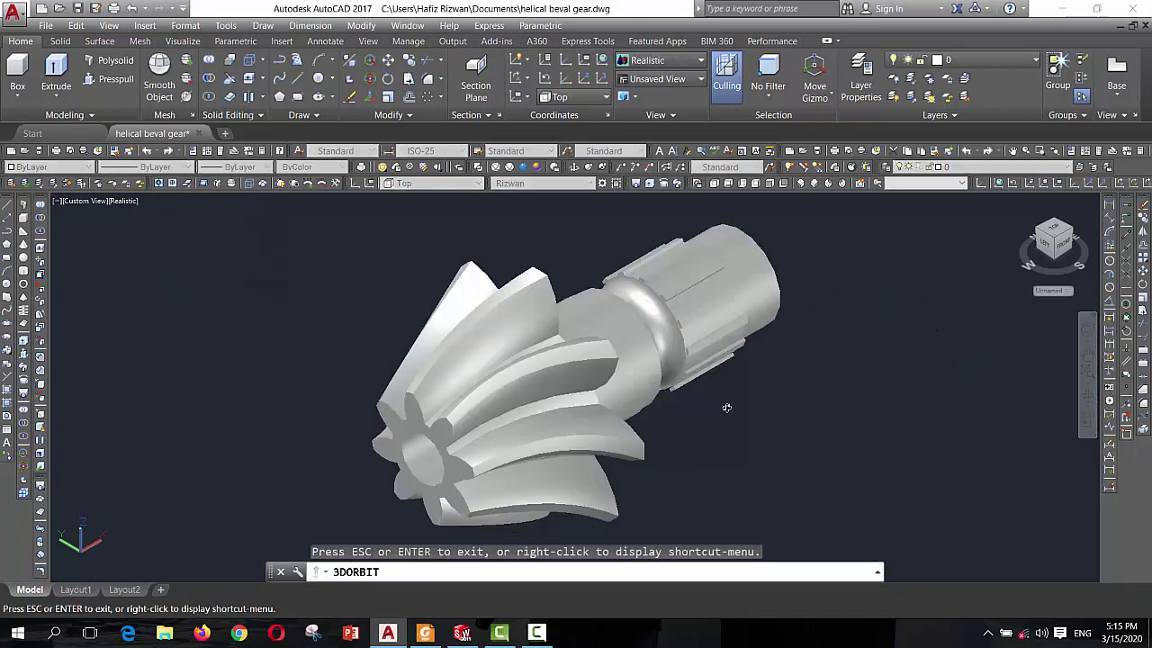
mouse_move(728, 404)
left_mouse_down()
mouse_move(479, 248)
mouse_move(474, 316)
mouse_move(493, 357)
mouse_move(473, 330)
mouse_move(478, 355)
mouse_move(752, 402)
mouse_move(666, 440)
mouse_move(778, 395)
mouse_move(648, 400)
mouse_move(779, 406)
mouse_move(797, 420)
mouse_move(728, 444)
mouse_move(584, 381)
mouse_move(653, 316)
mouse_move(664, 414)
mouse_move(601, 415)
left_mouse_up()
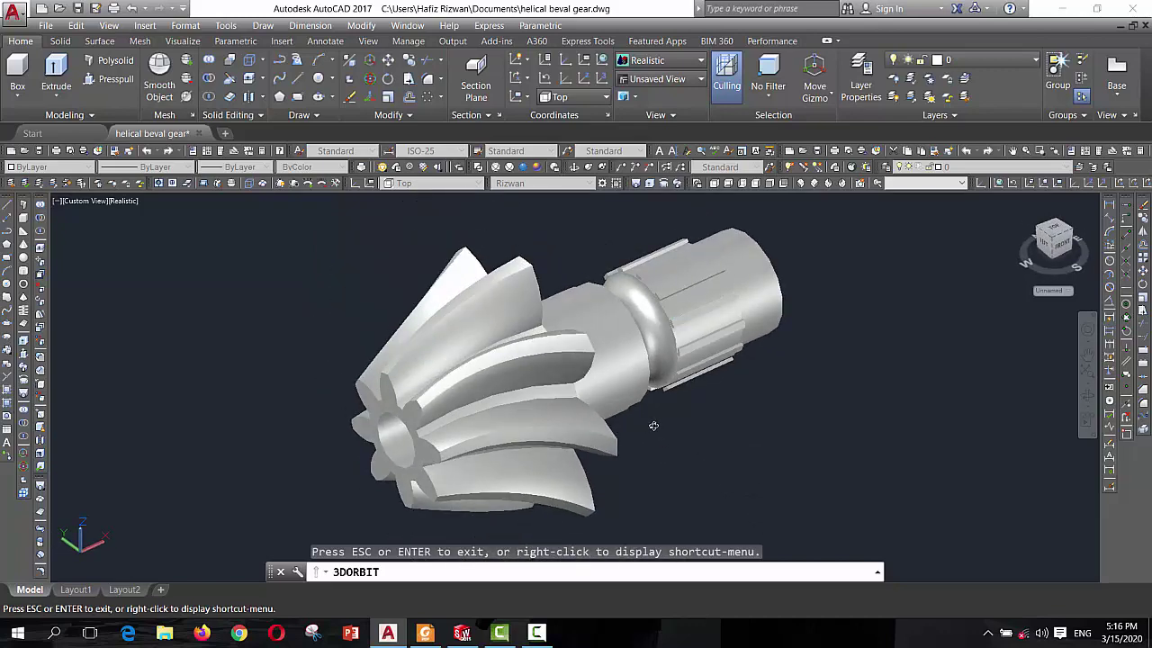